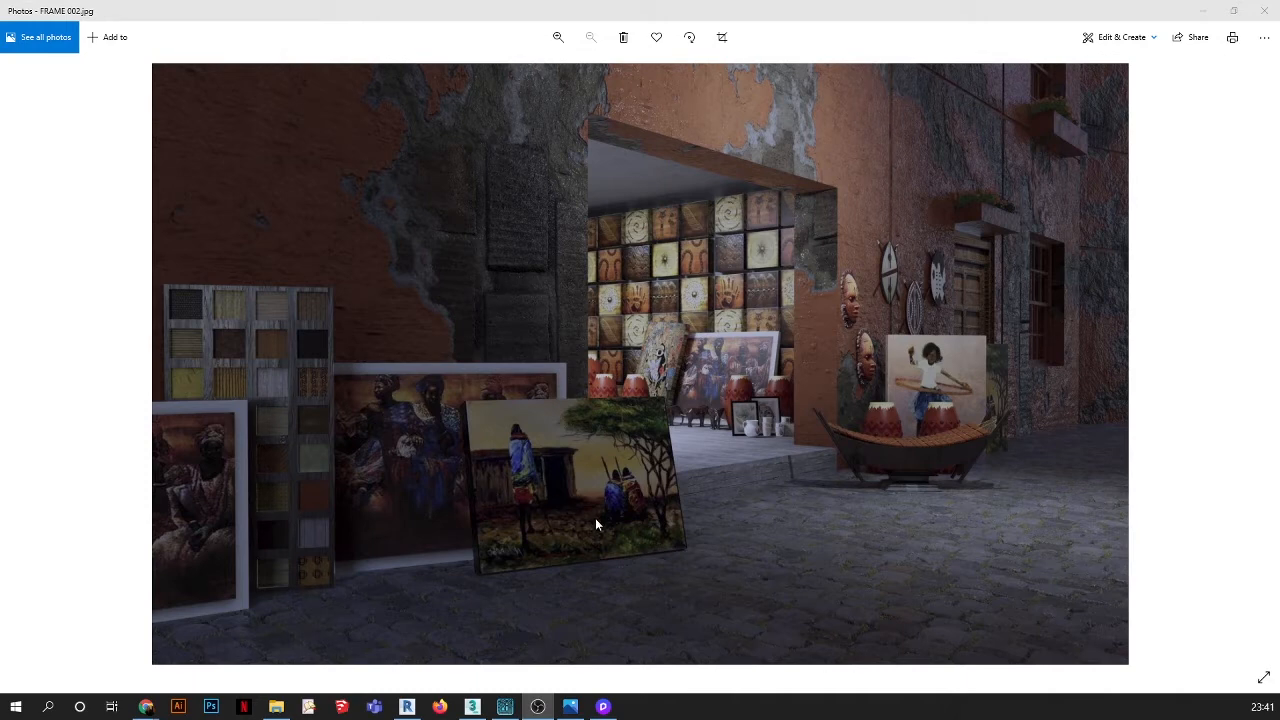
# Switch to D5 Render and look down the street from the saved 3D View 2 scene
pyautogui.moveTo(608, 708)
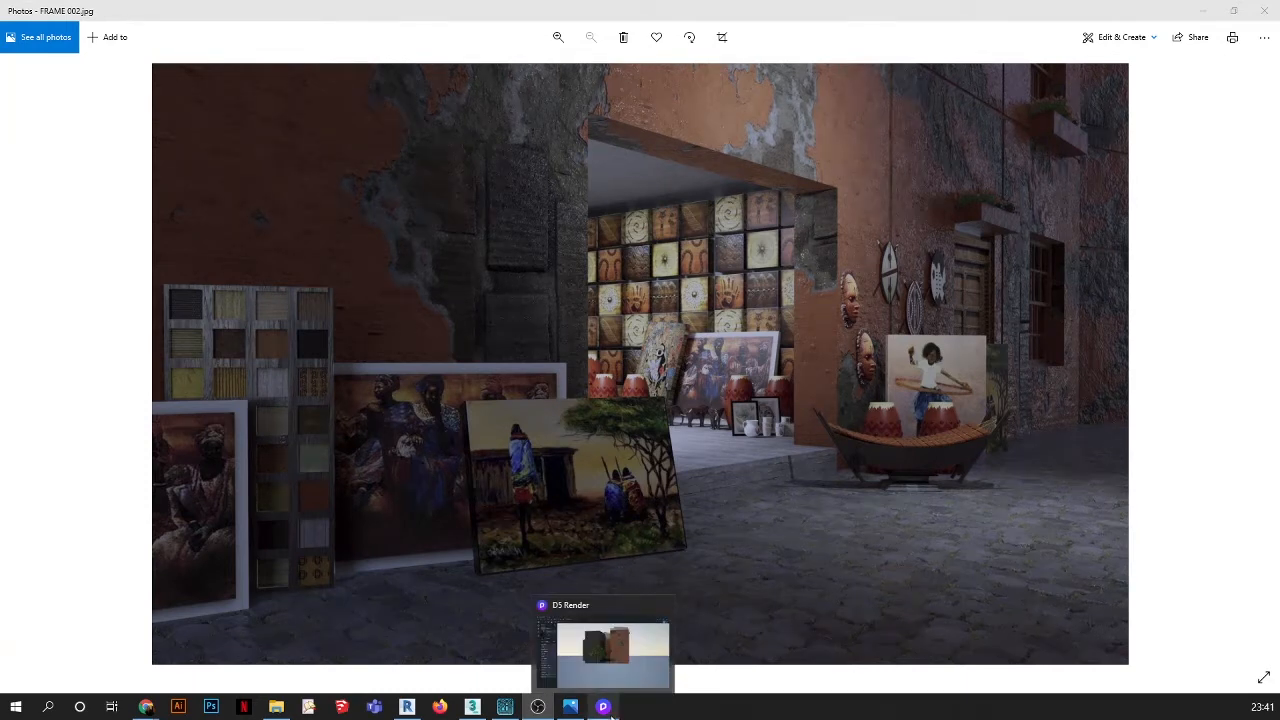
pyautogui.click(617, 654)
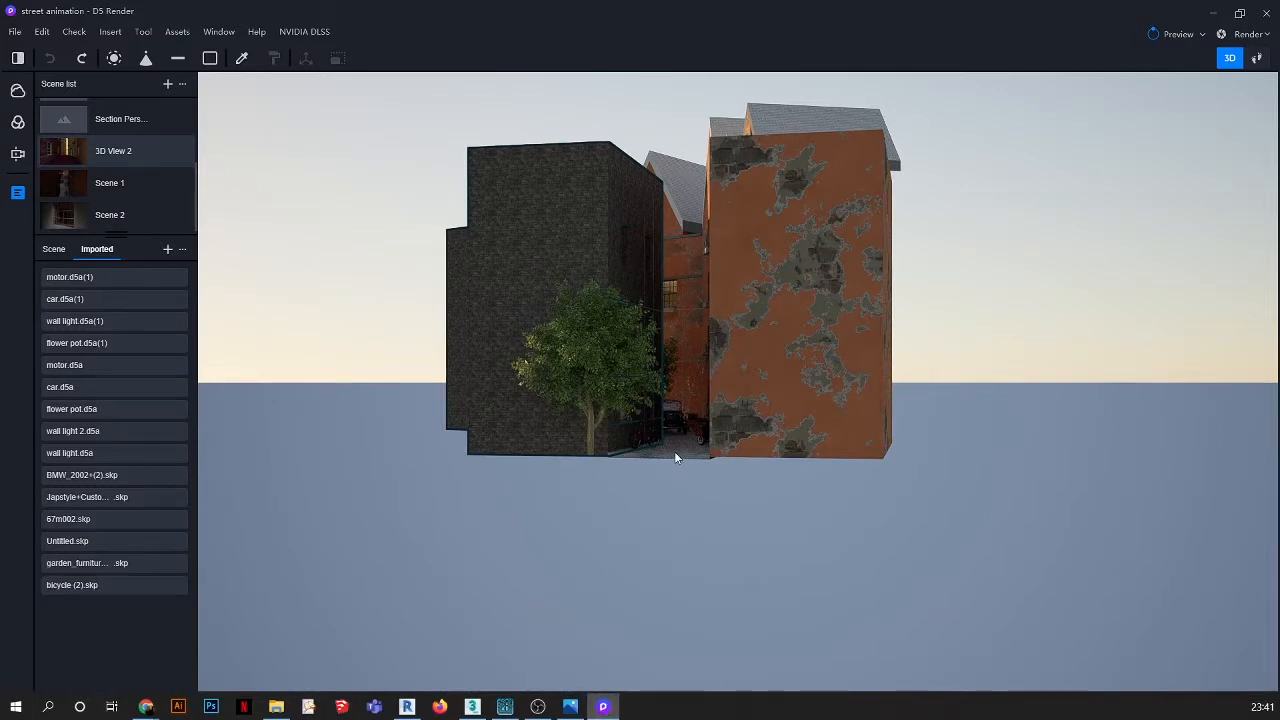
pyautogui.moveTo(674, 451); pyautogui.dragTo(643, 468, button='right')
pyautogui.scroll(3, 695, 384)
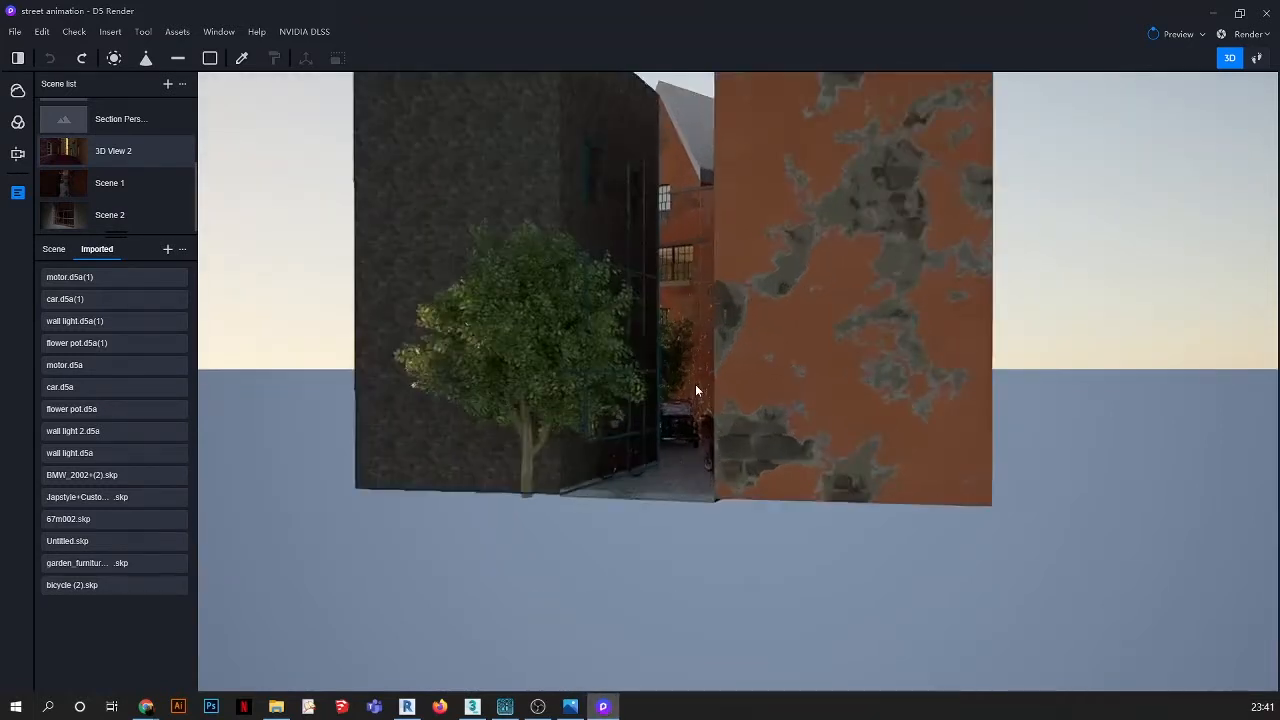
pyautogui.click(63, 150)
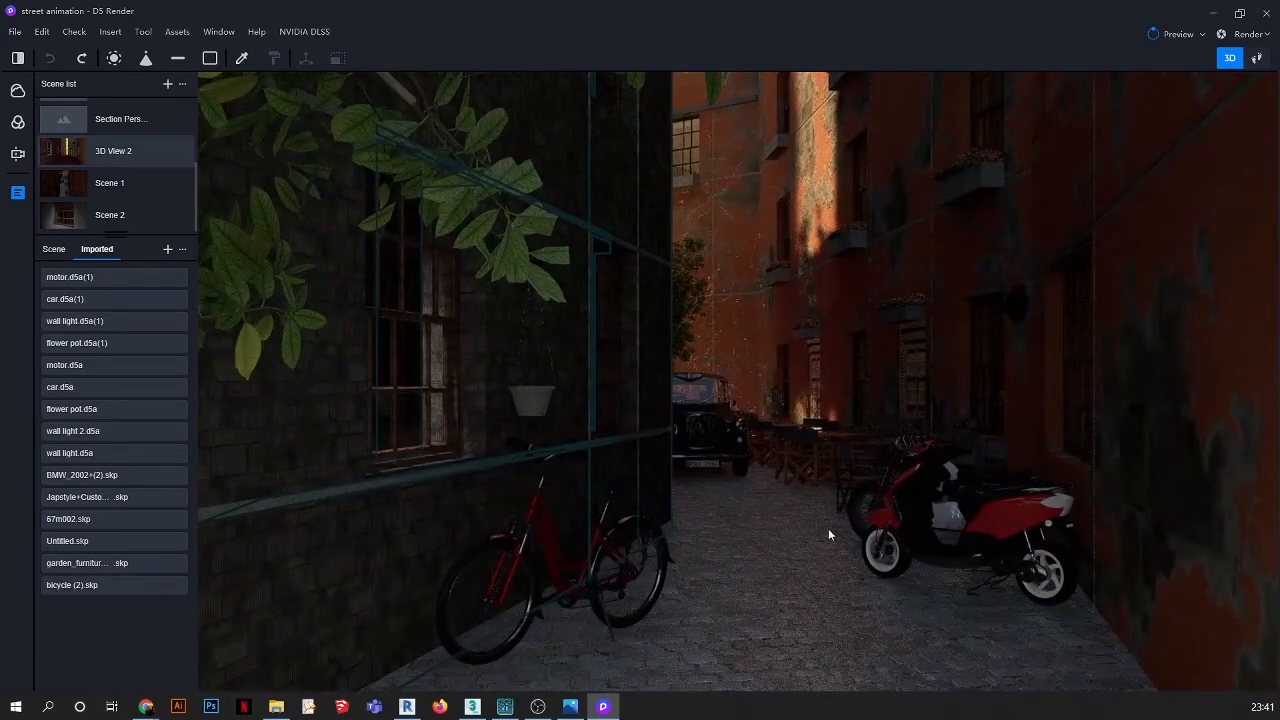
pyautogui.scroll(3, 735, 434)
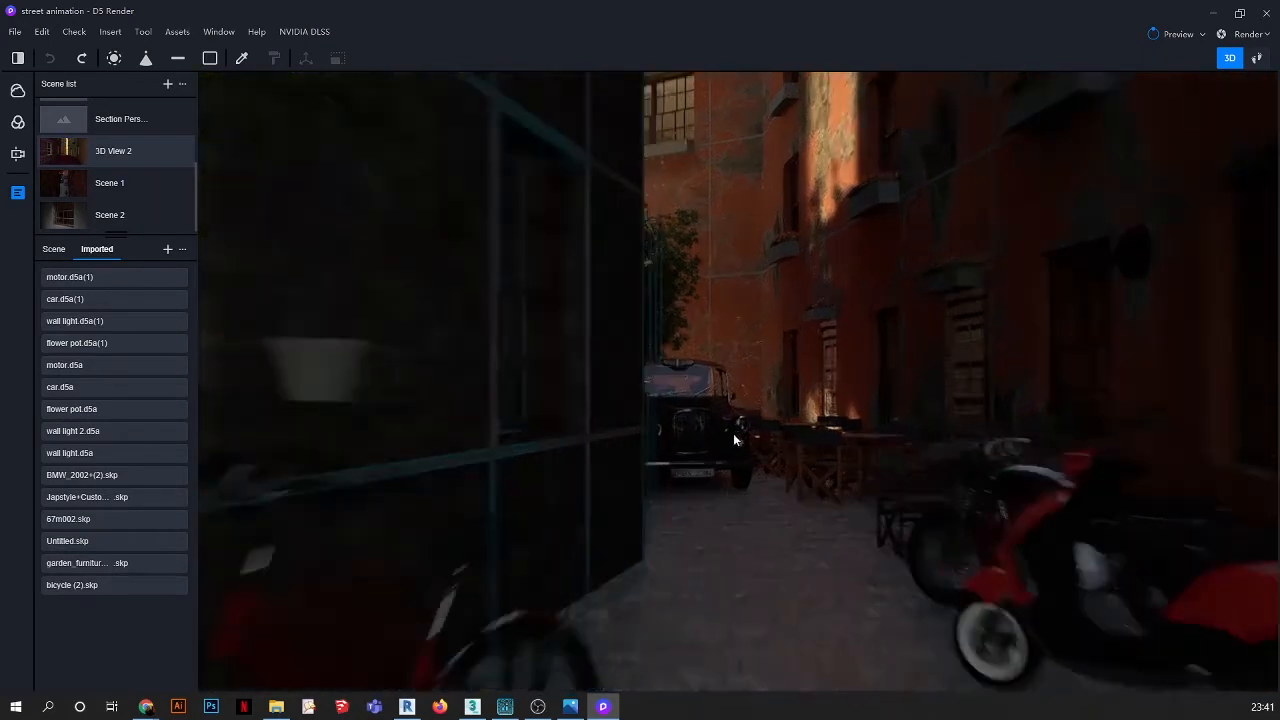
pyautogui.scroll(-5, 624, 402)
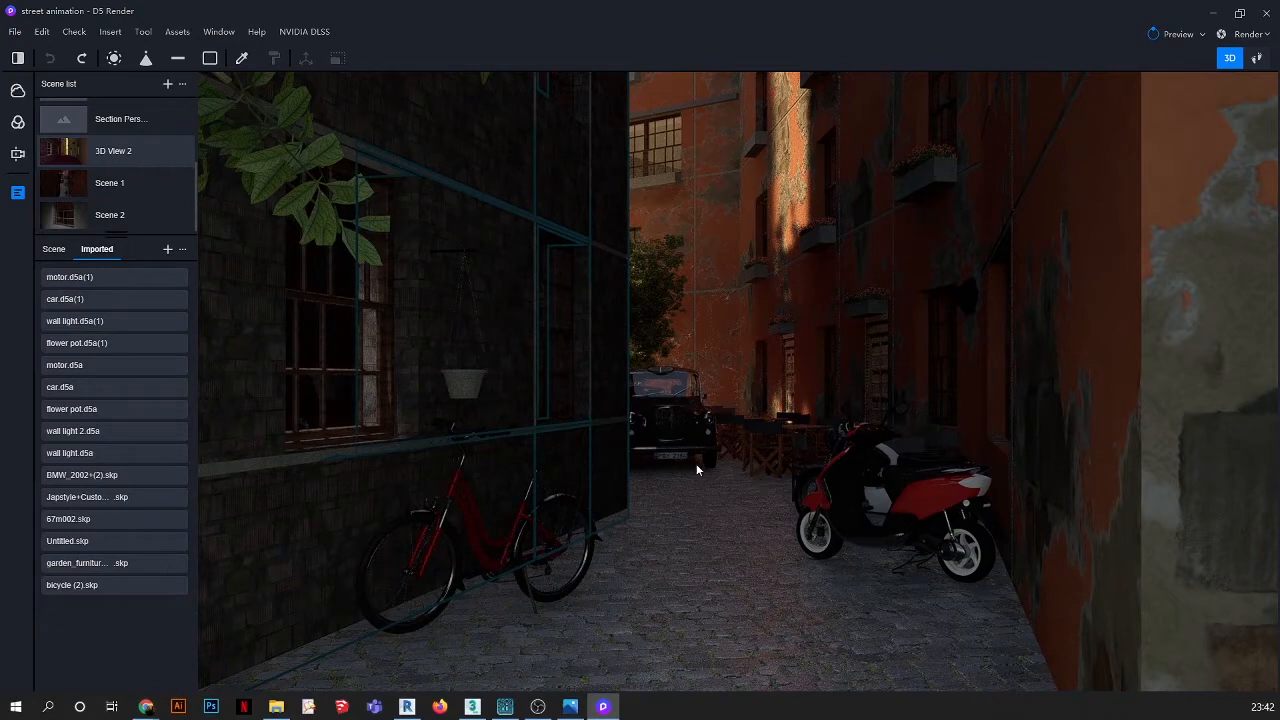
pyautogui.scroll(2, 620, 458)
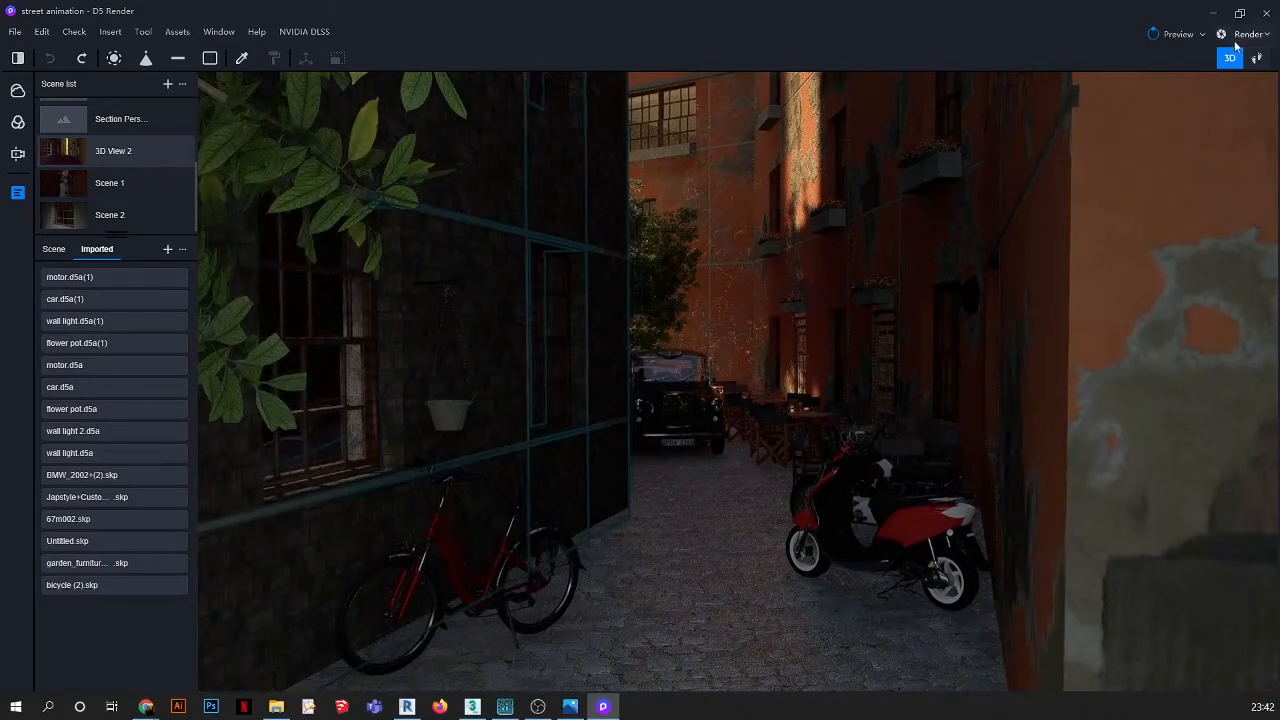
# Open the video rendering mode and play back Clip 3 from its first scene
pyautogui.click(1245, 35)
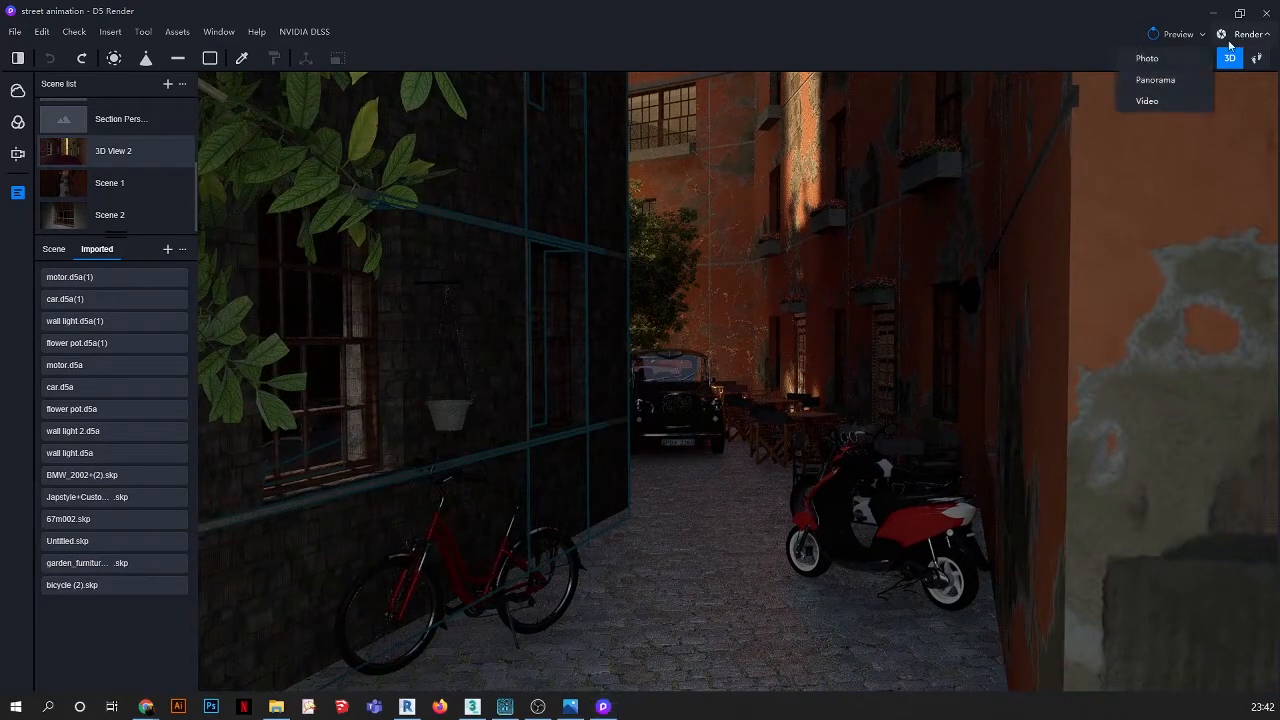
pyautogui.click(1146, 101)
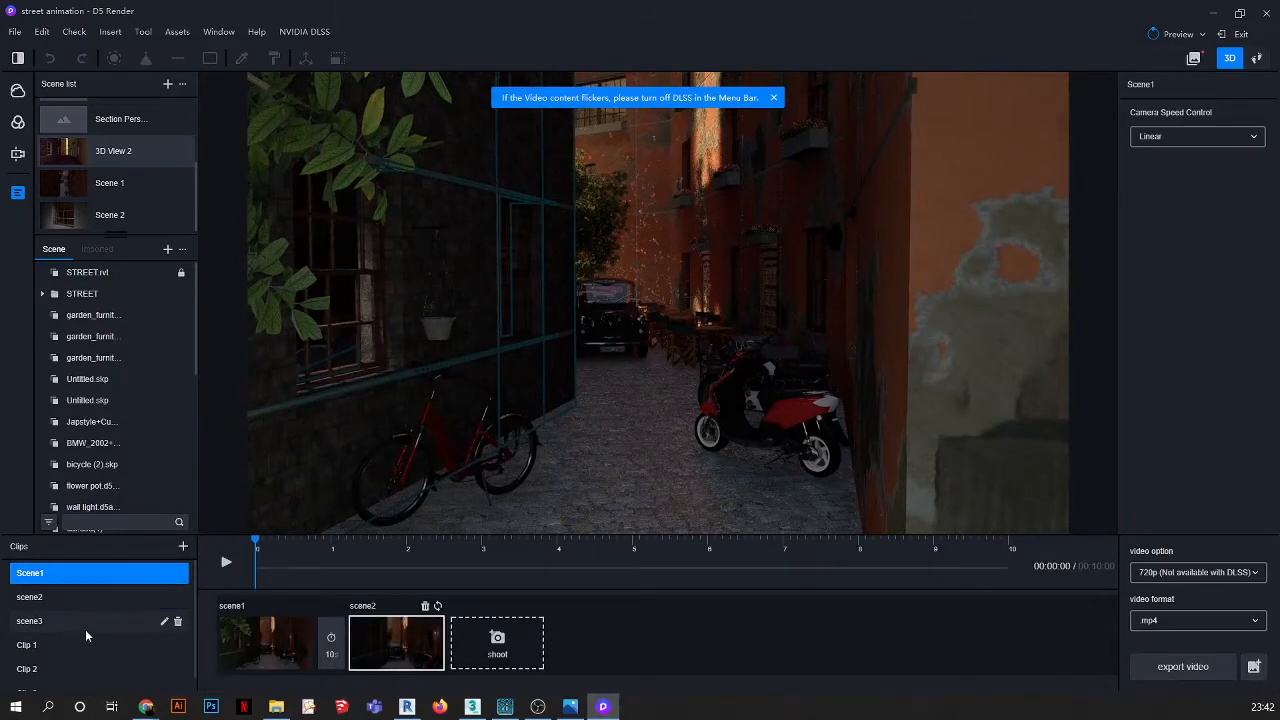
pyautogui.scroll(-1, 90, 631)
pyautogui.click(120, 679)
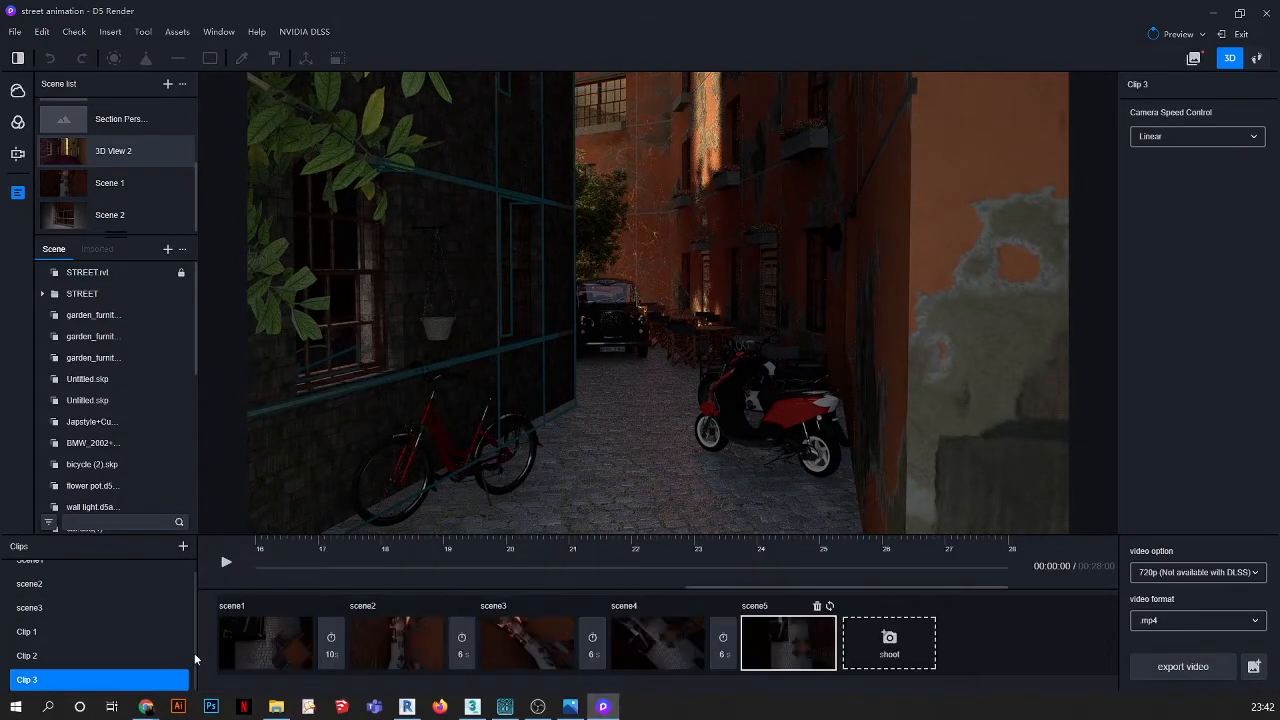
pyautogui.click(268, 656)
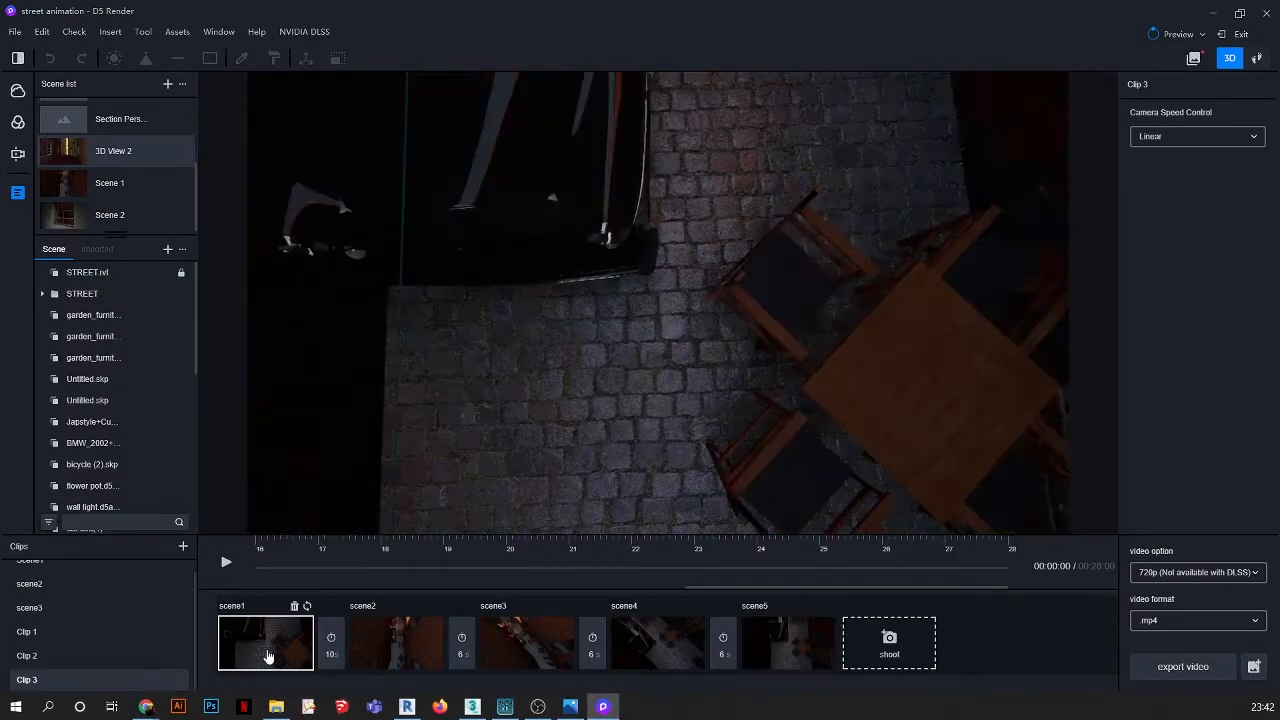
pyautogui.click(227, 565)
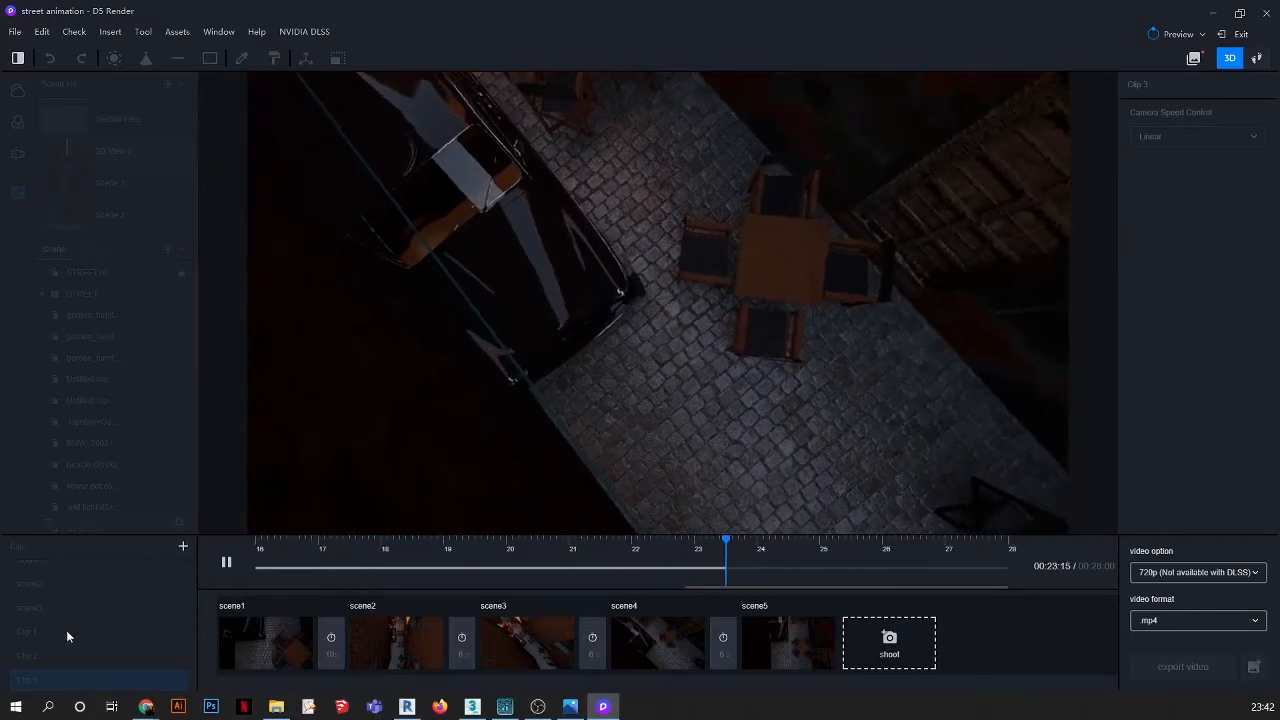
pyautogui.click(226, 562)
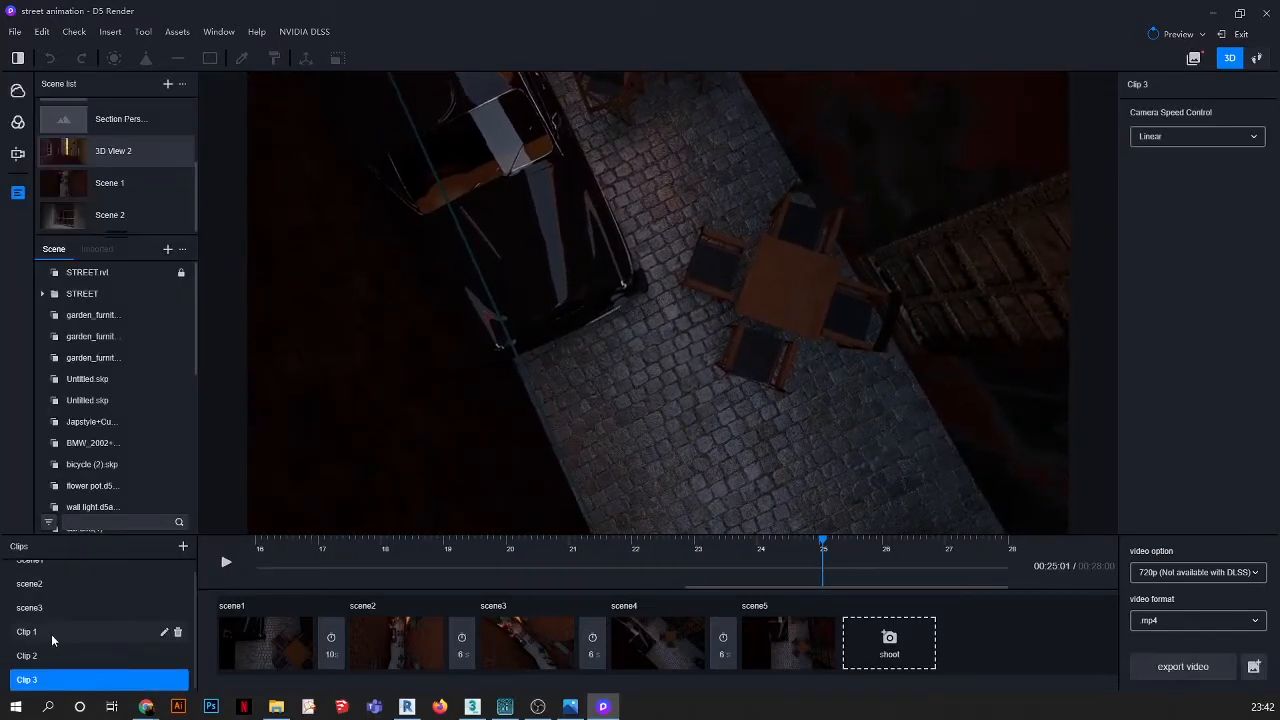
# Look through Clip 2 and Clip 1, and check them against the FRAME 002.jpg image in Photos
pyautogui.click(45, 657)
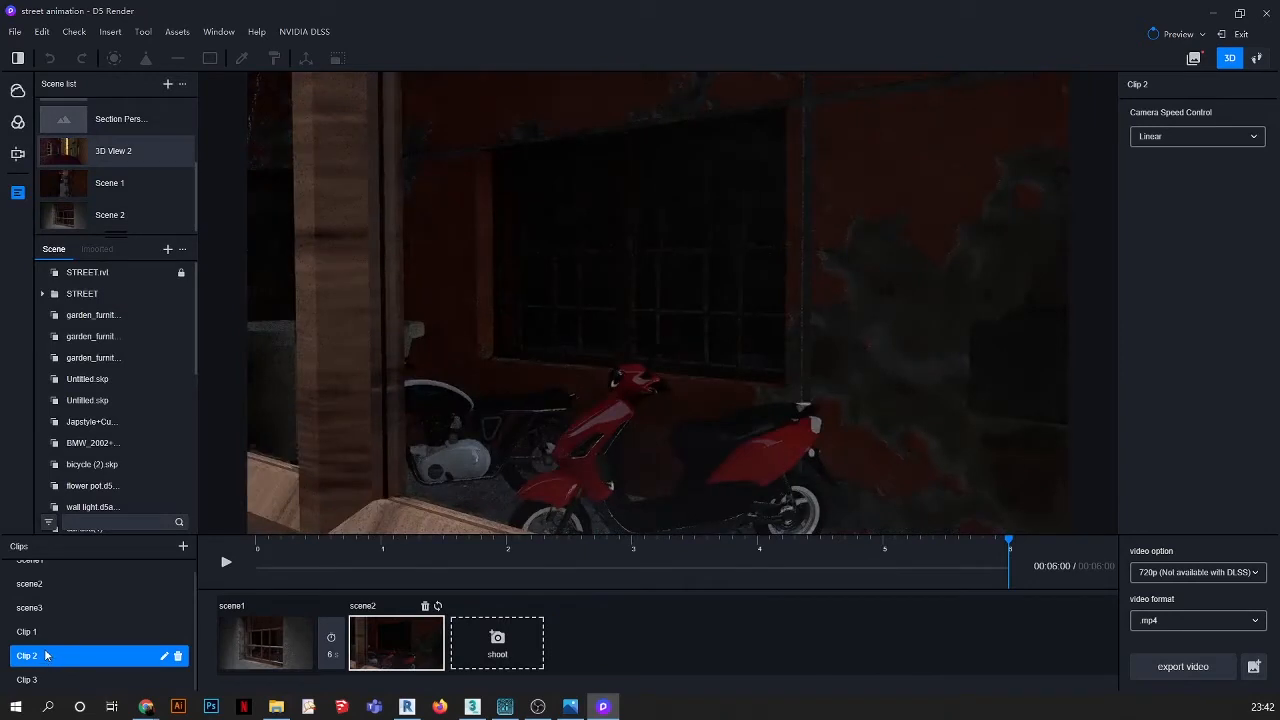
pyautogui.click(35, 632)
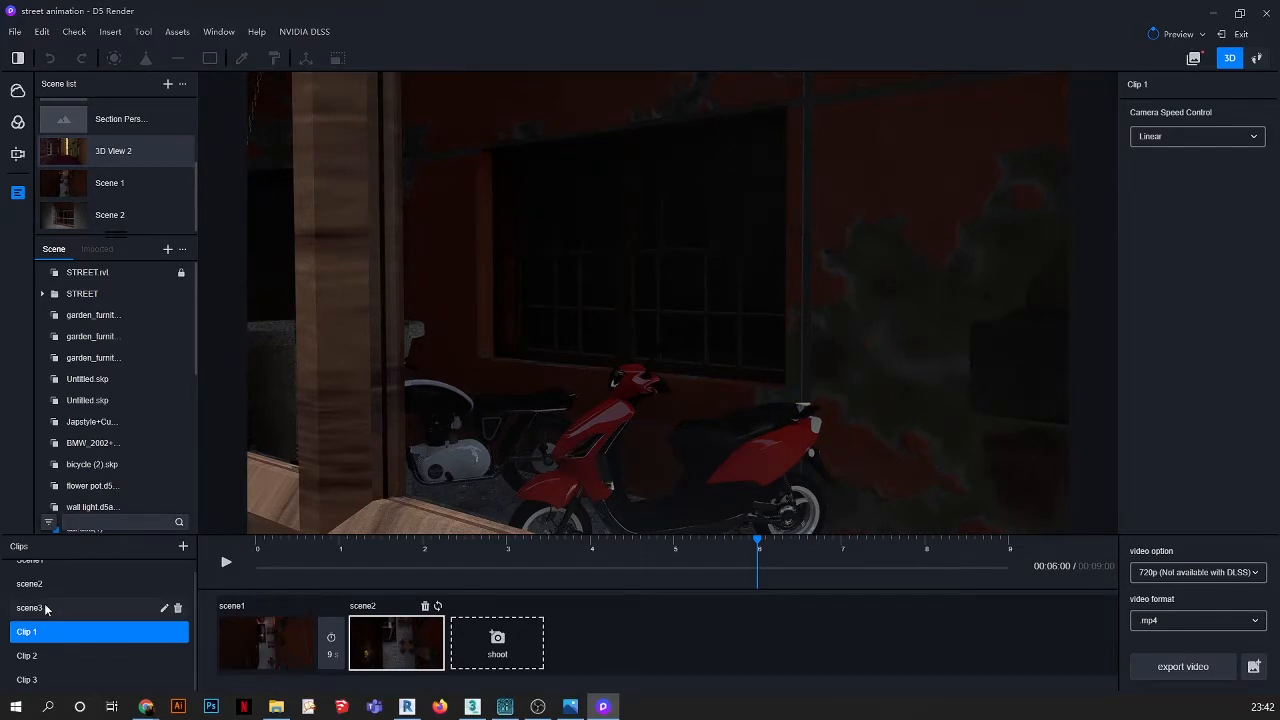
pyautogui.click(570, 706)
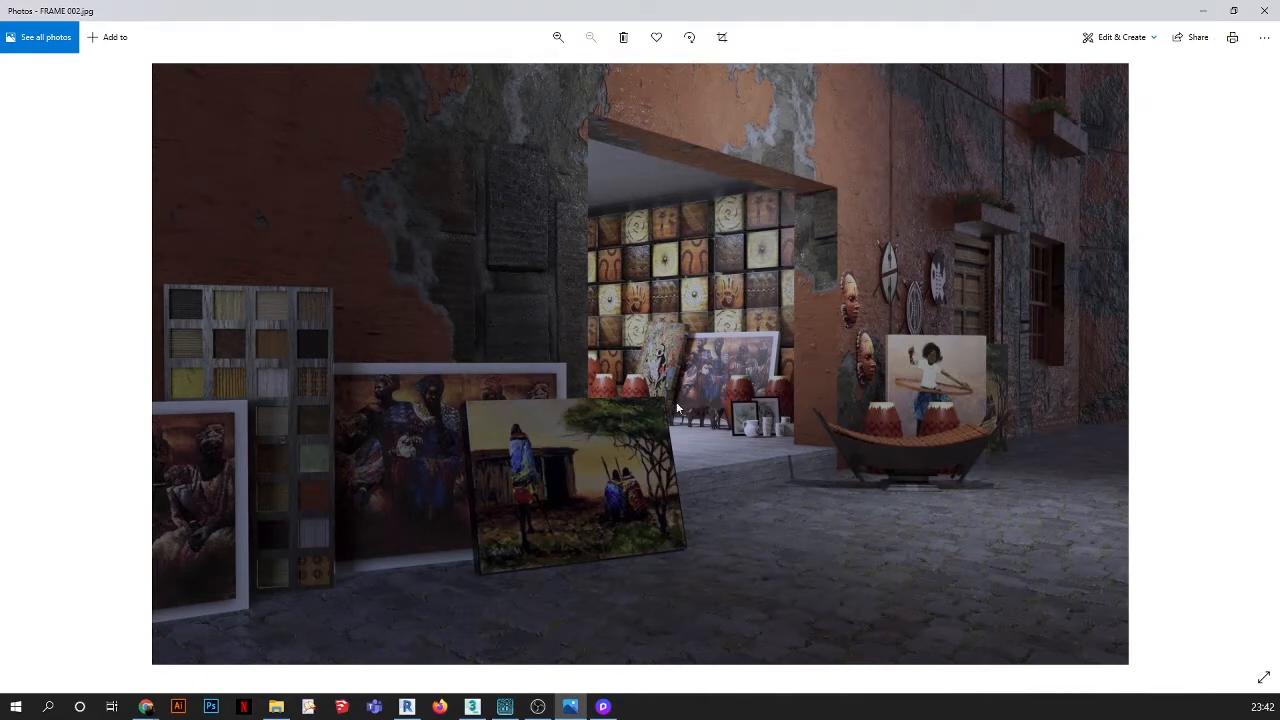
pyautogui.click(603, 707)
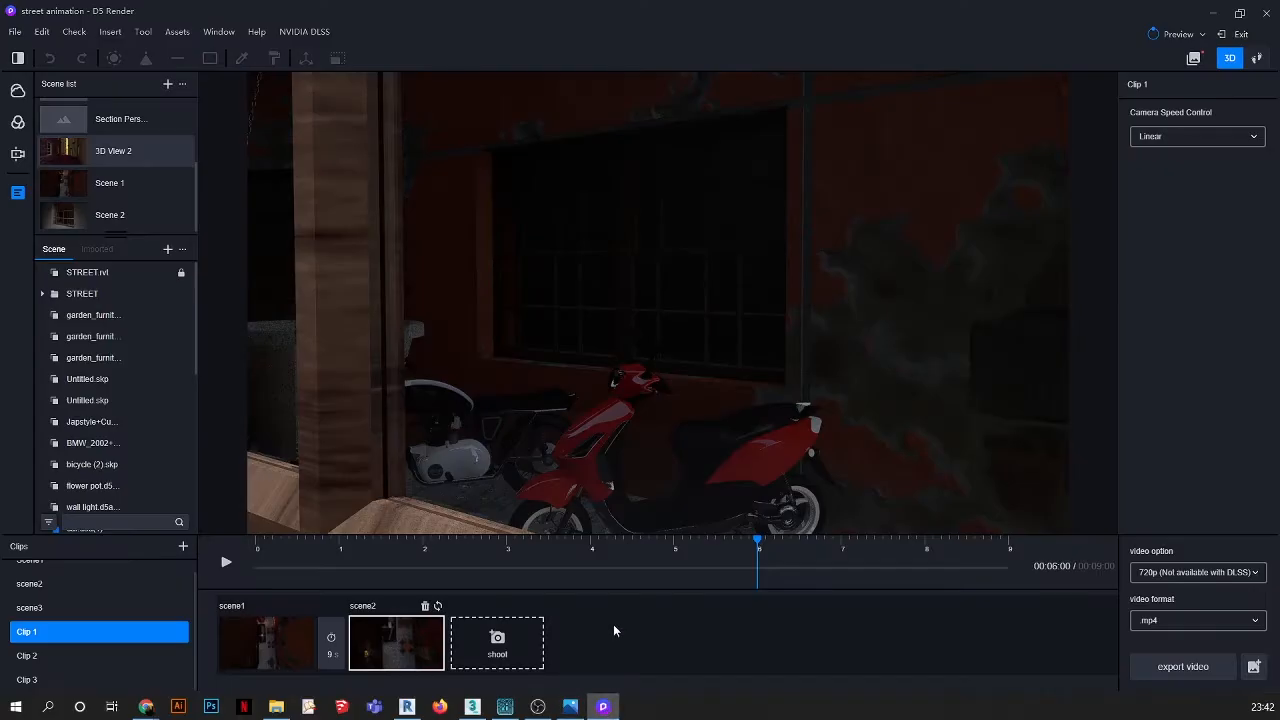
# Play back the scene3 clip from its first scene and check the keyframes of the scene2 clip
pyautogui.click(43, 611)
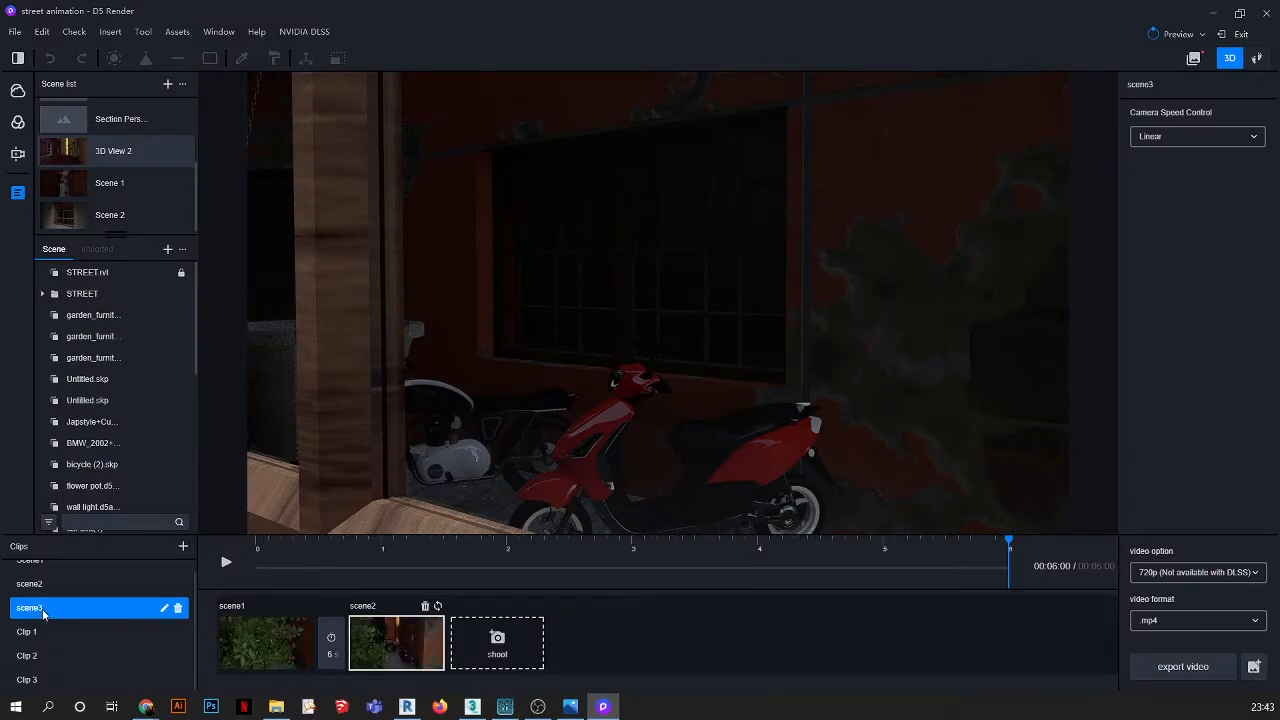
pyautogui.click(260, 642)
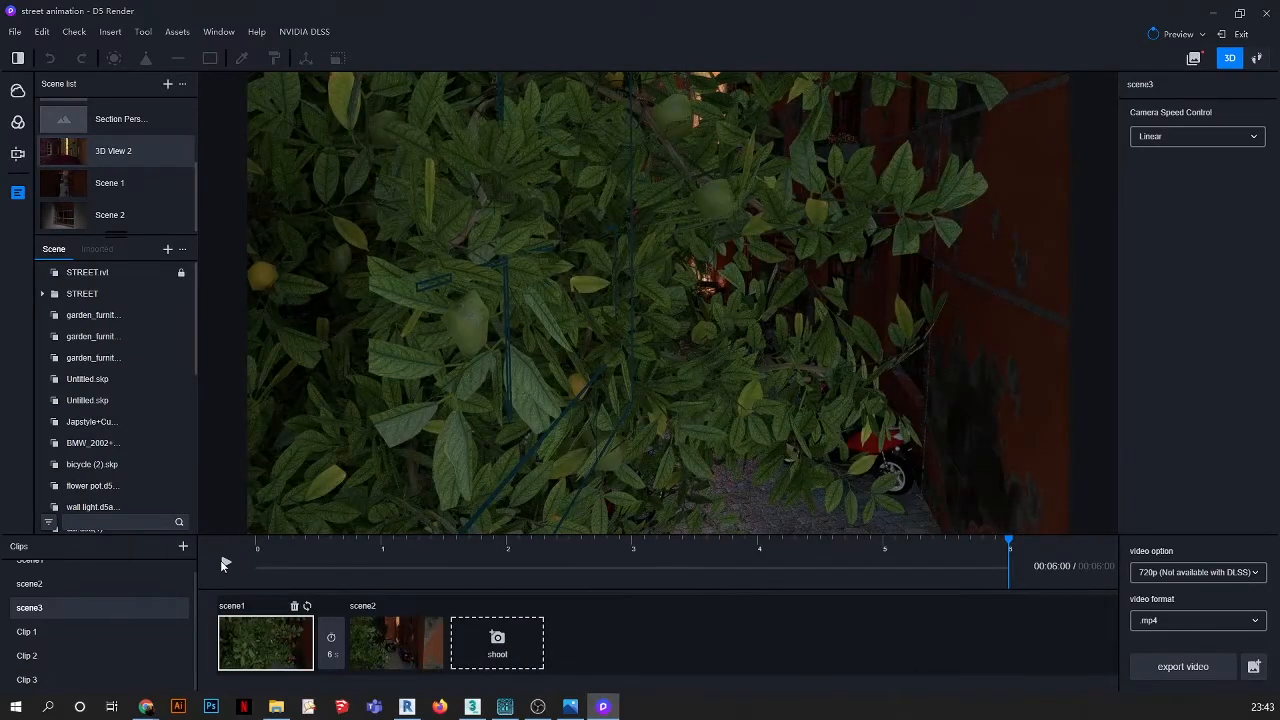
pyautogui.click(225, 565)
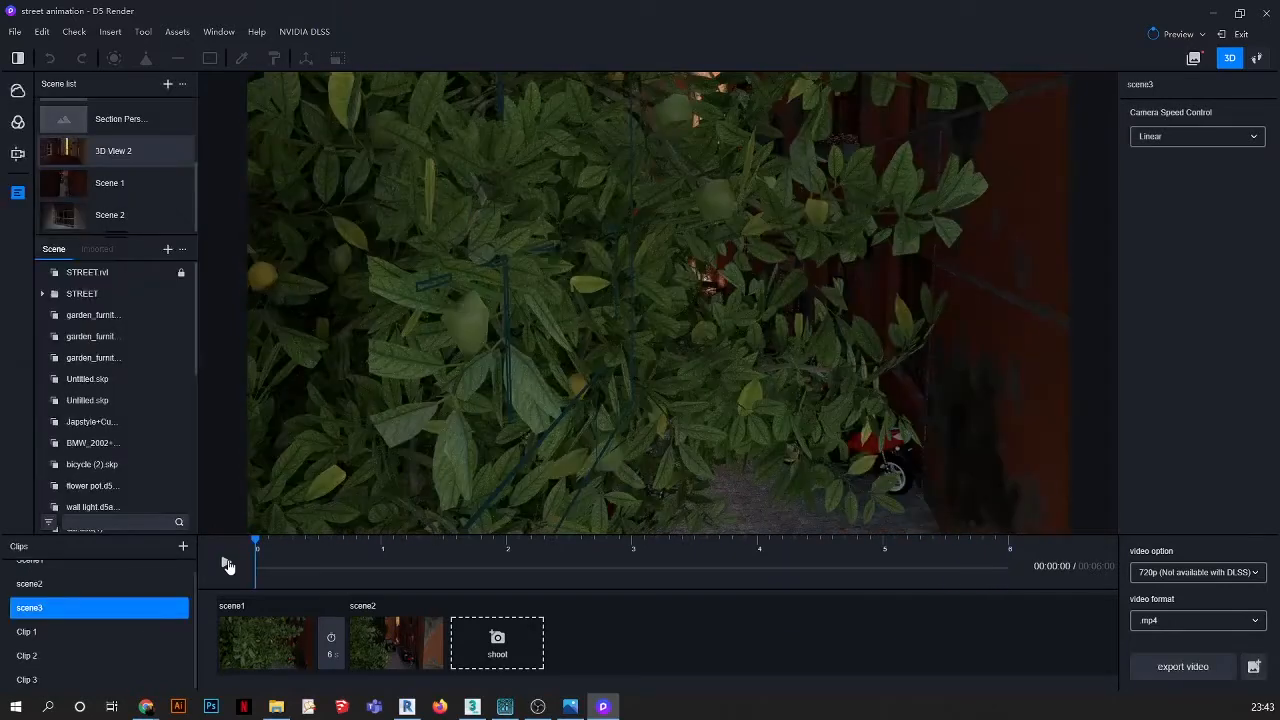
pyautogui.scroll(1, 41, 594)
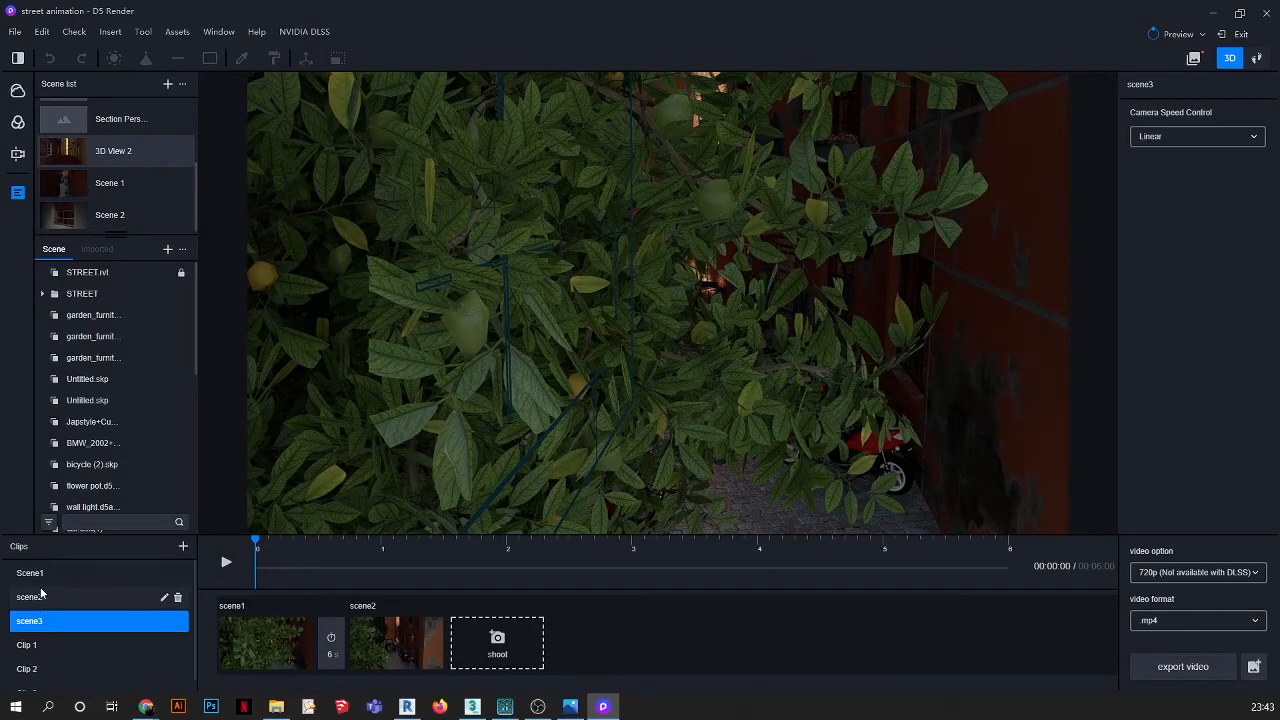
pyautogui.click(44, 600)
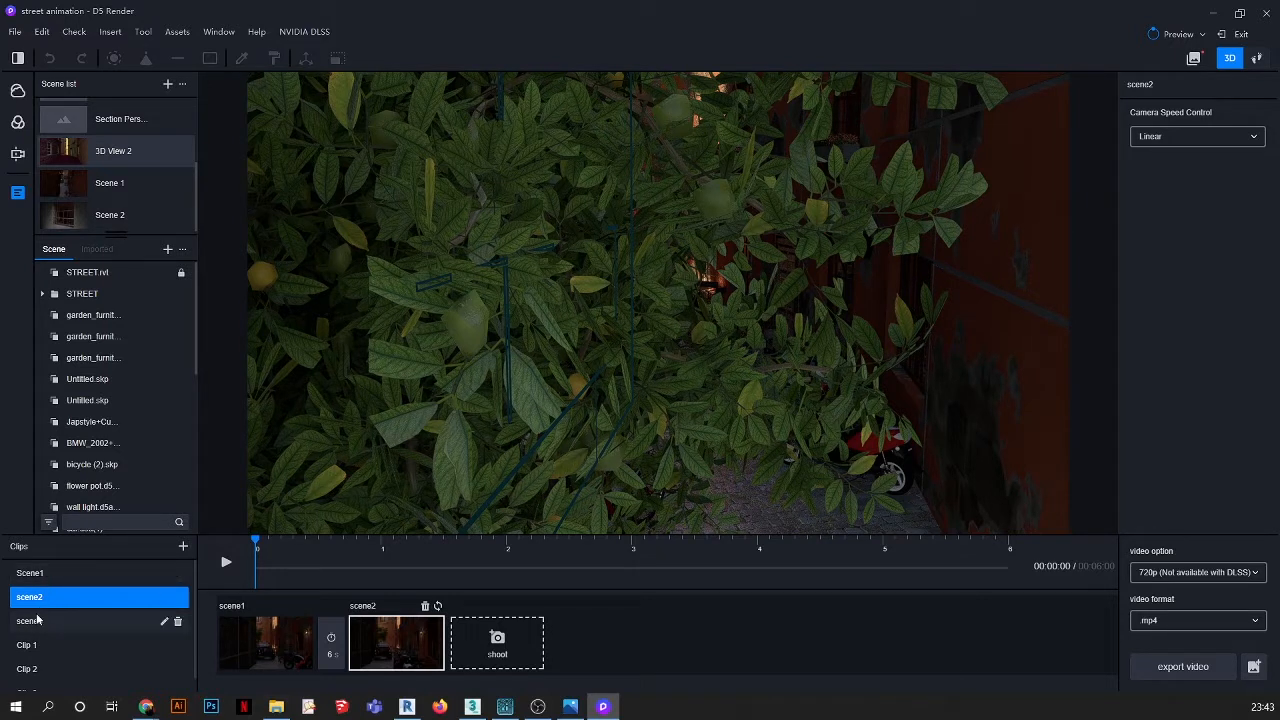
pyautogui.click(40, 624)
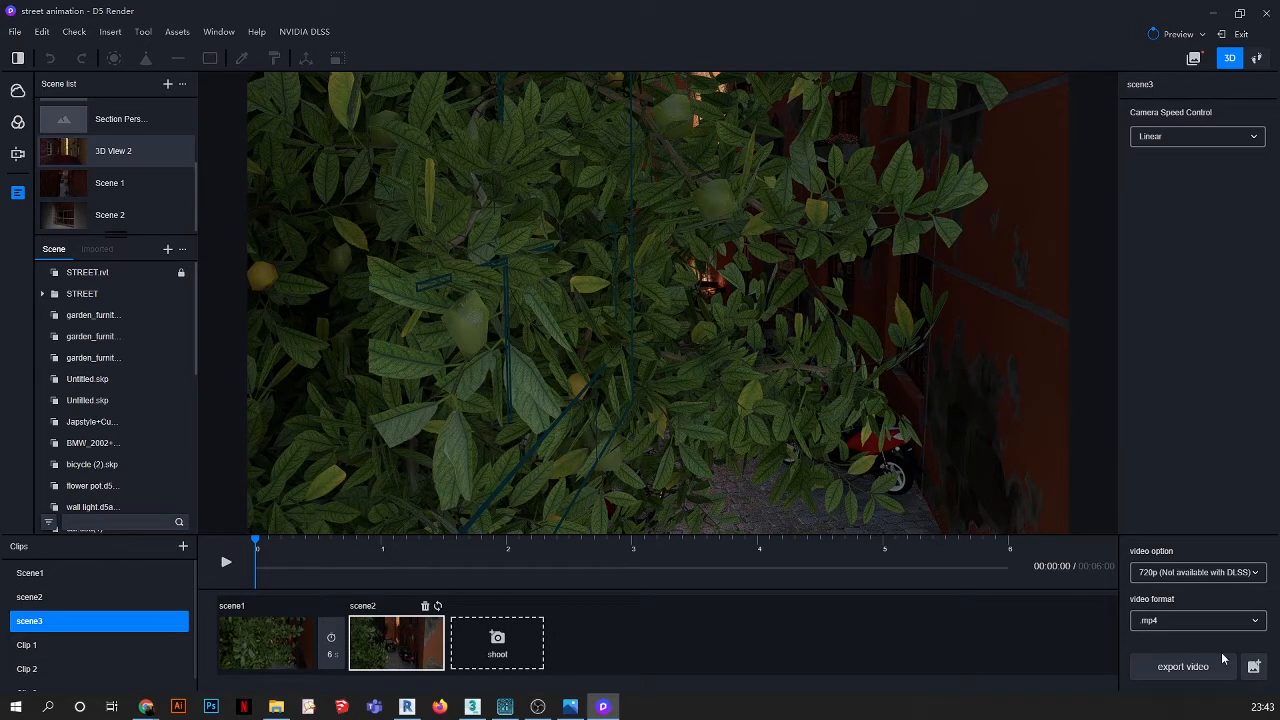
# Leave the video mode and examine the whole street model from outside and above
pyautogui.click(1242, 35)
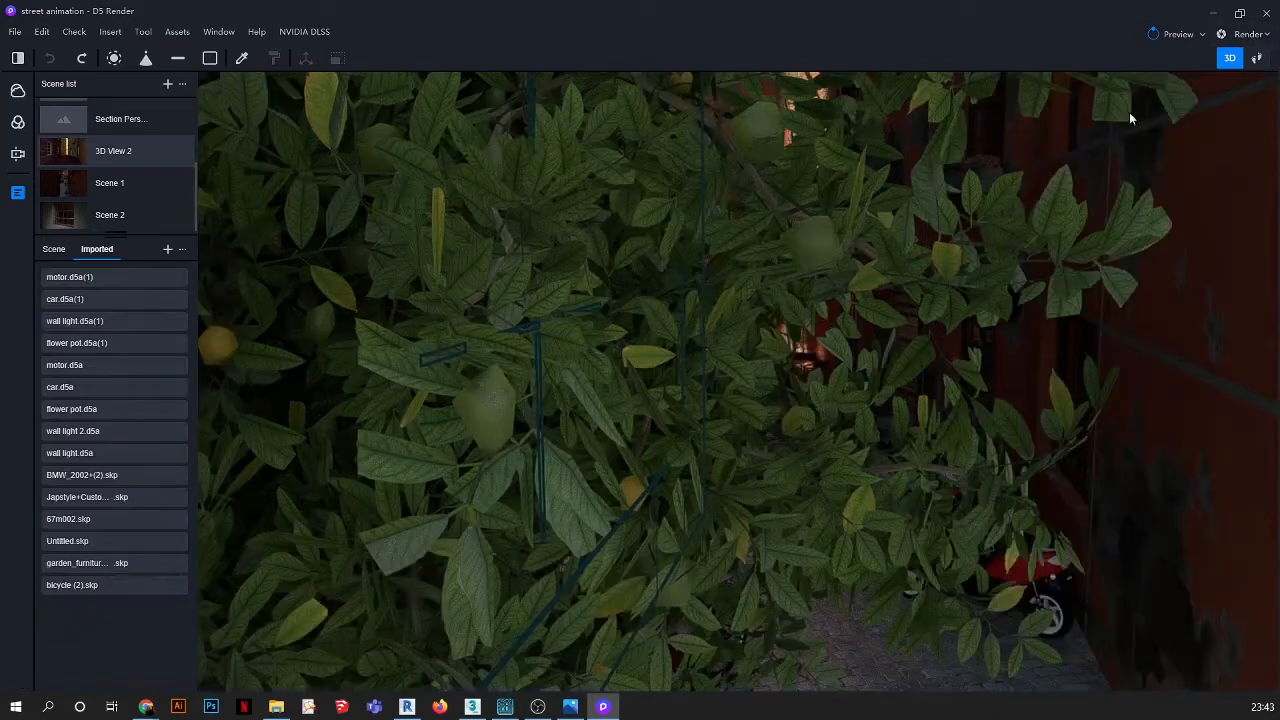
pyautogui.scroll(-5, 630, 374)
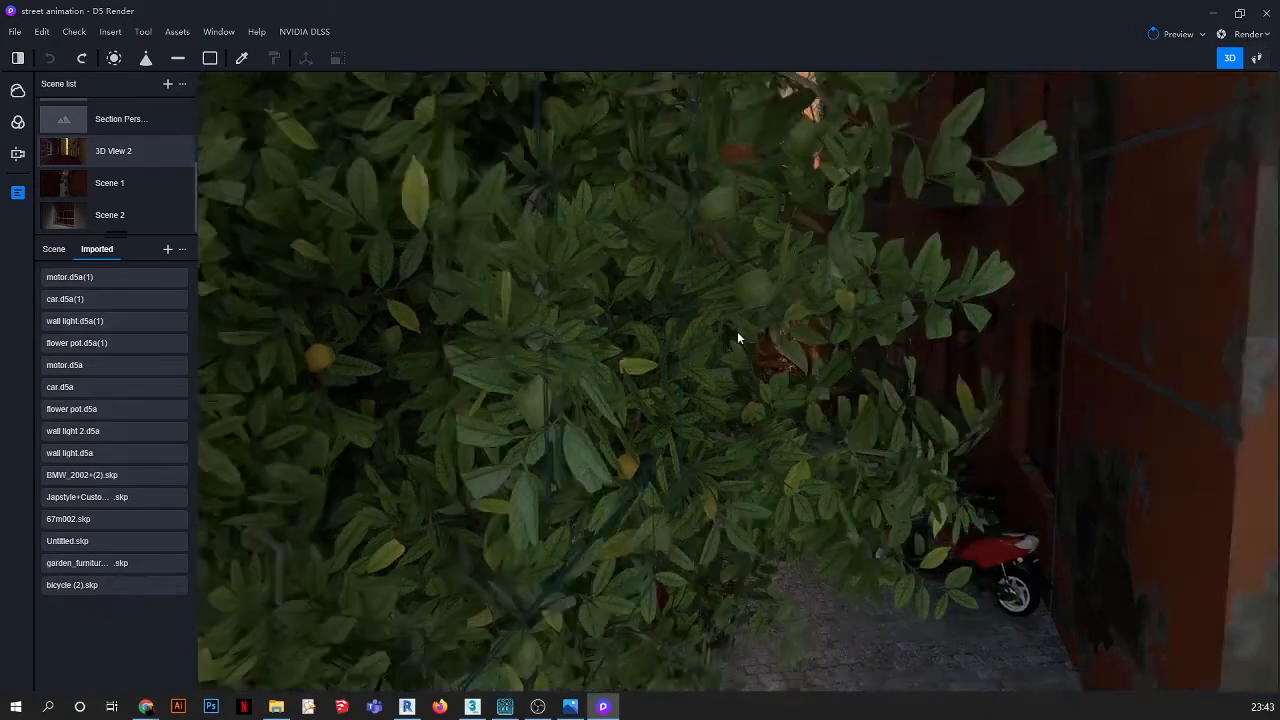
pyautogui.scroll(-5, 791, 386)
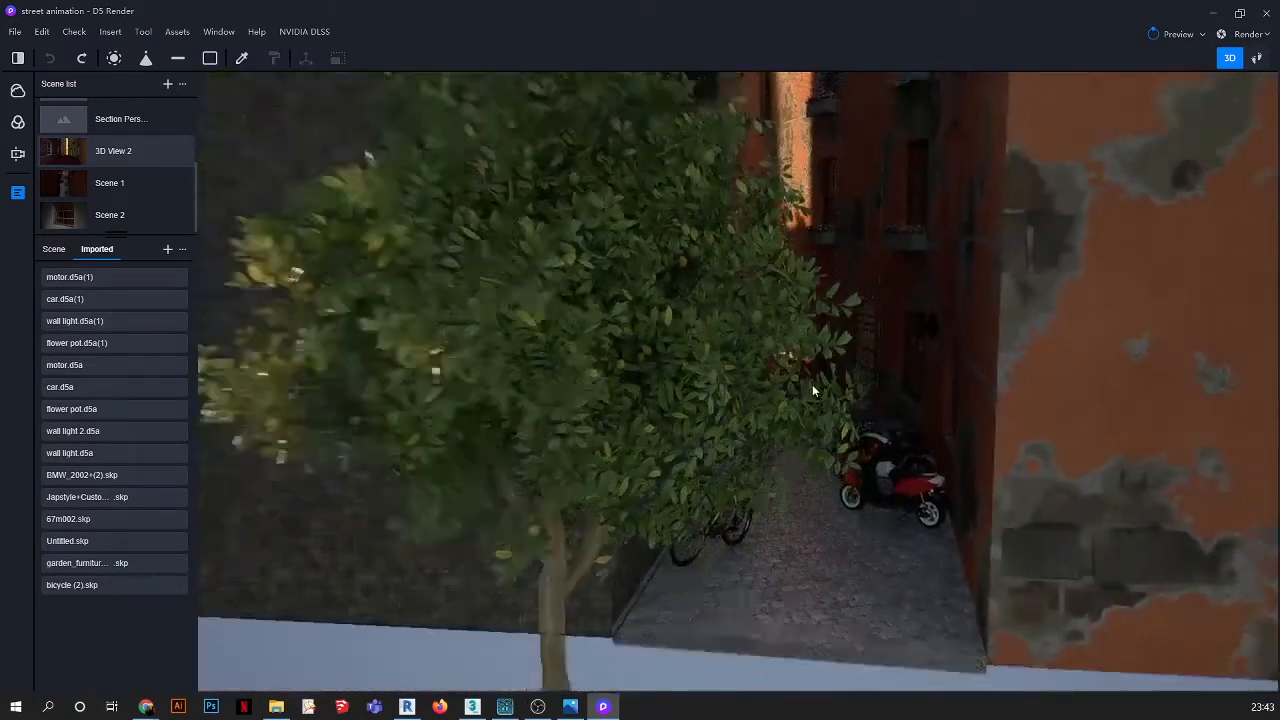
pyautogui.scroll(-8, 814, 440)
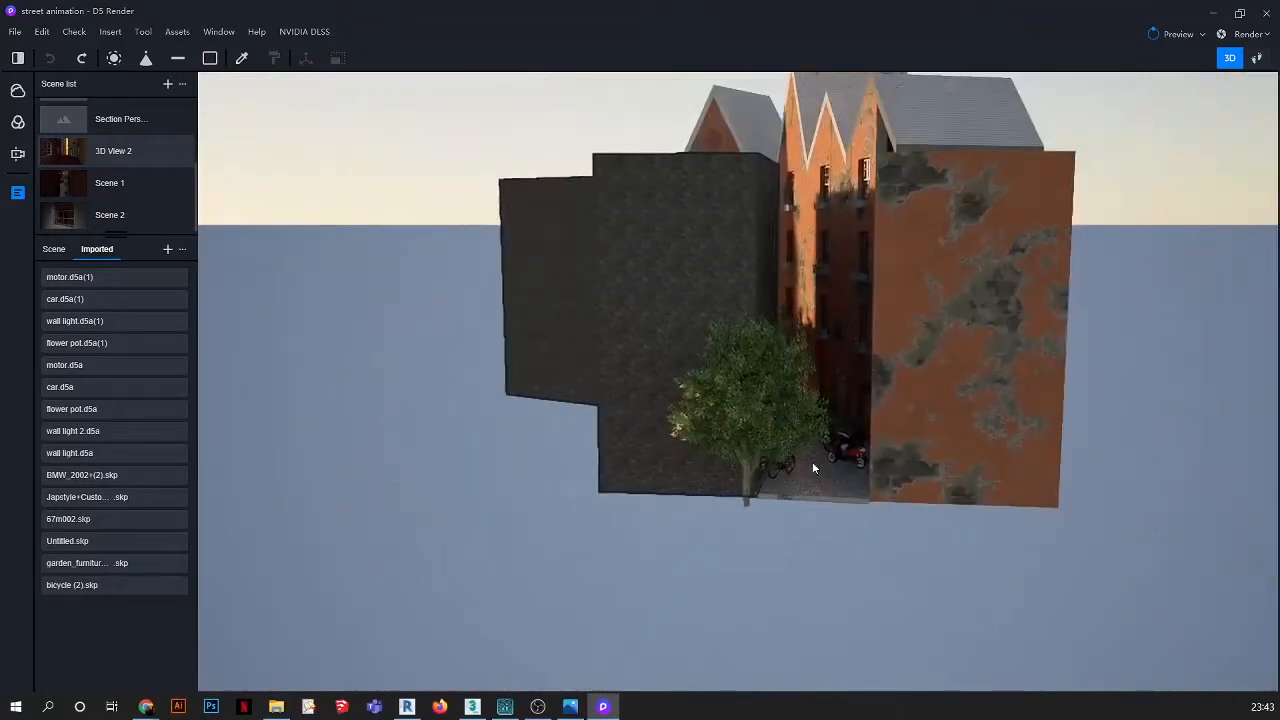
pyautogui.moveTo(843, 335); pyautogui.dragTo(746, 400, button='middle')
pyautogui.scroll(4, 843, 320)
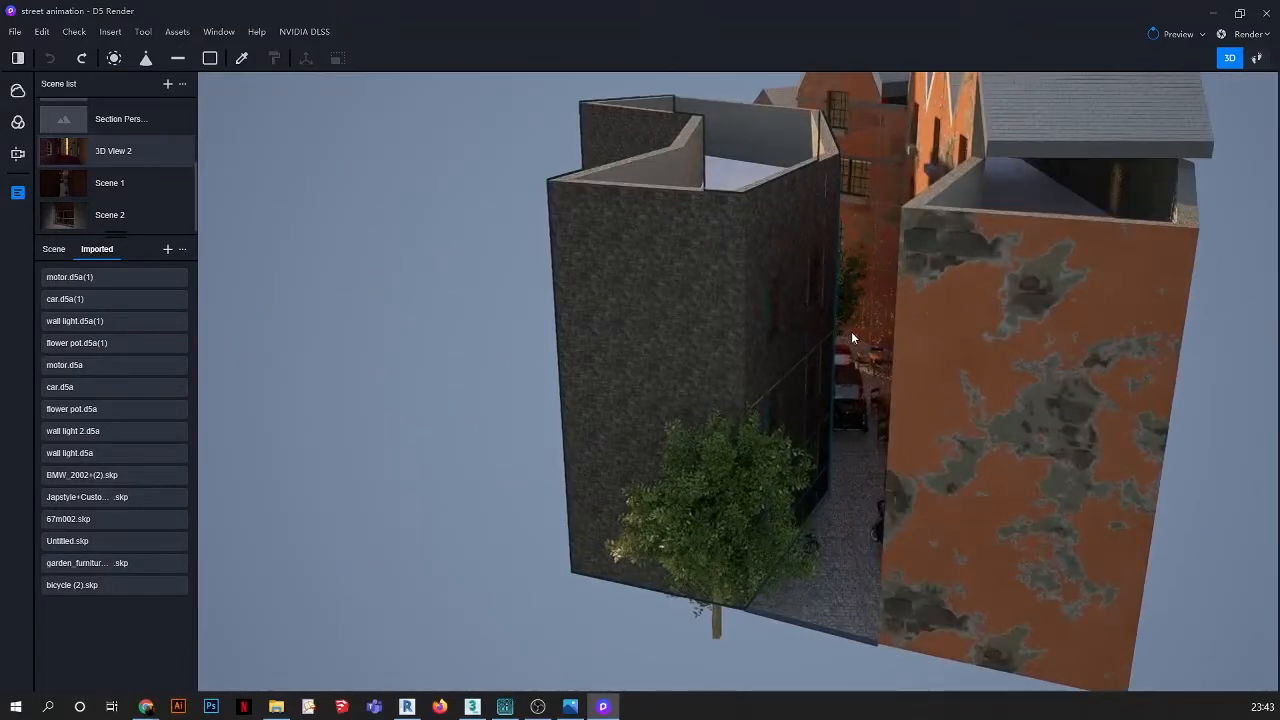
pyautogui.scroll(-2, 853, 345)
pyautogui.moveTo(883, 393); pyautogui.dragTo(947, 382, button='middle')
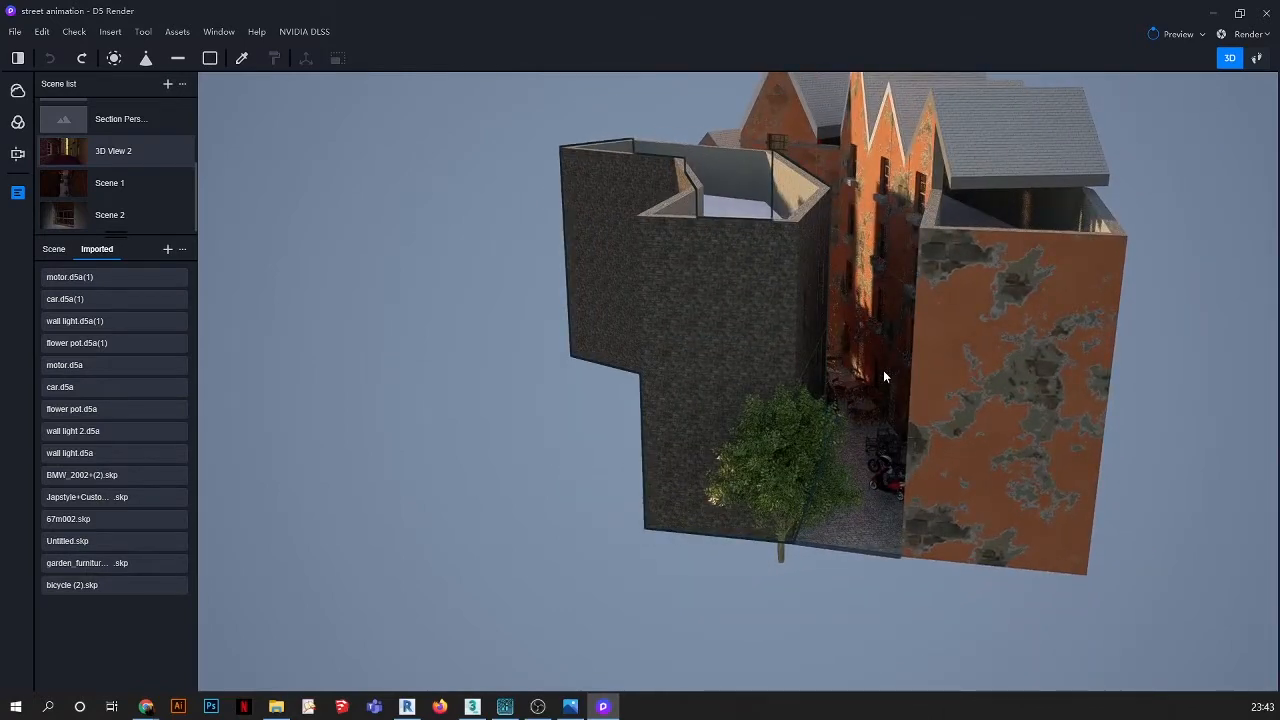
pyautogui.scroll(-3, 884, 372)
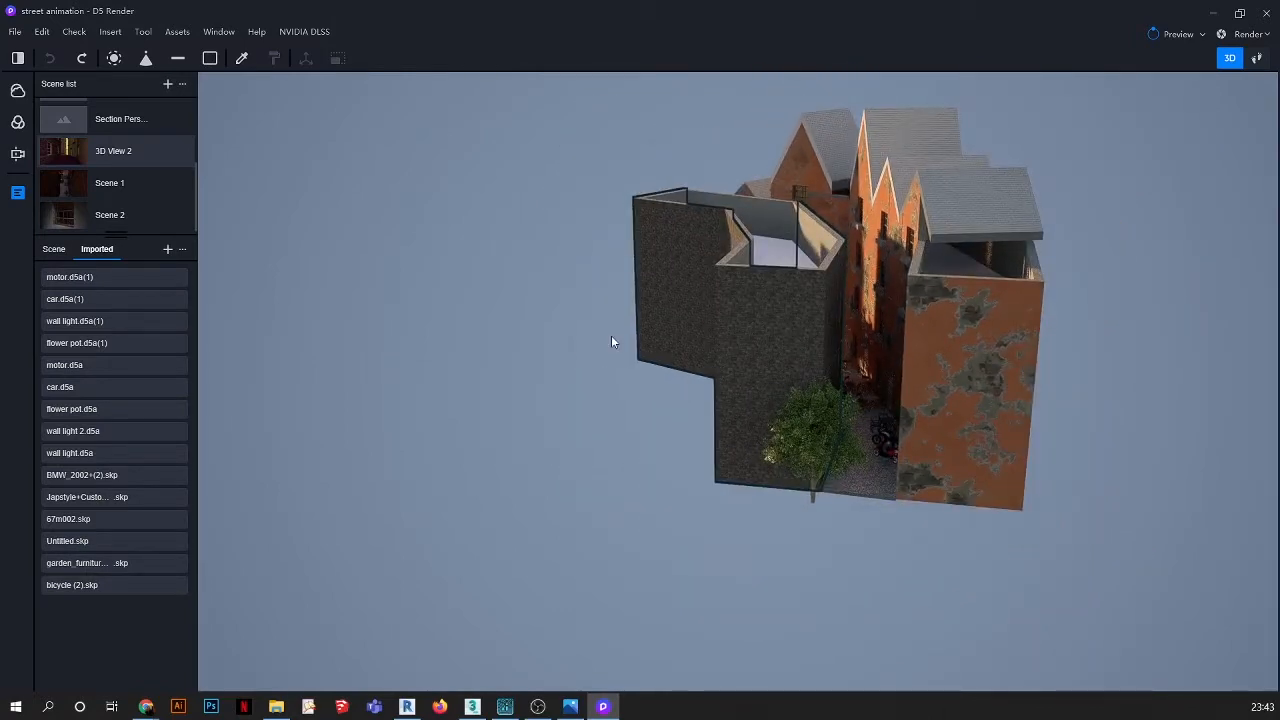
# Reopen the video mode to review the clip list alongside the exterior model view, and exit it again
pyautogui.click(1246, 34)
pyautogui.click(1150, 100)
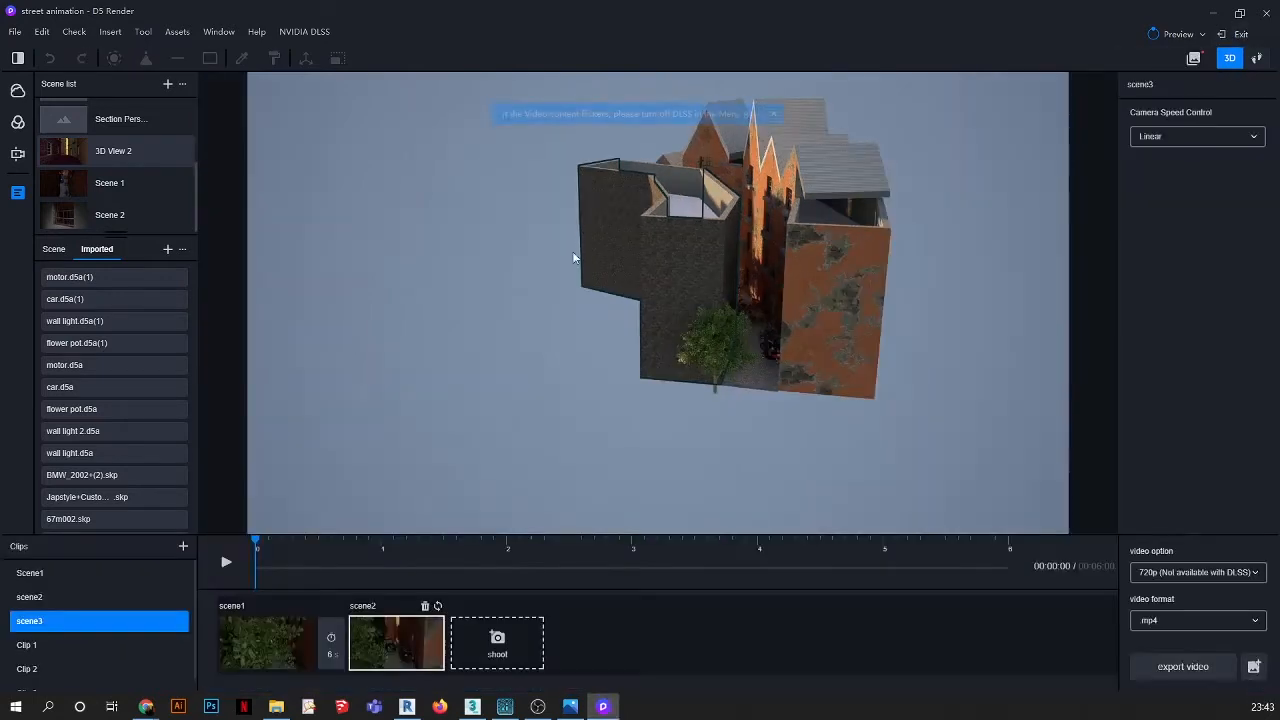
pyautogui.scroll(-1, 50, 590)
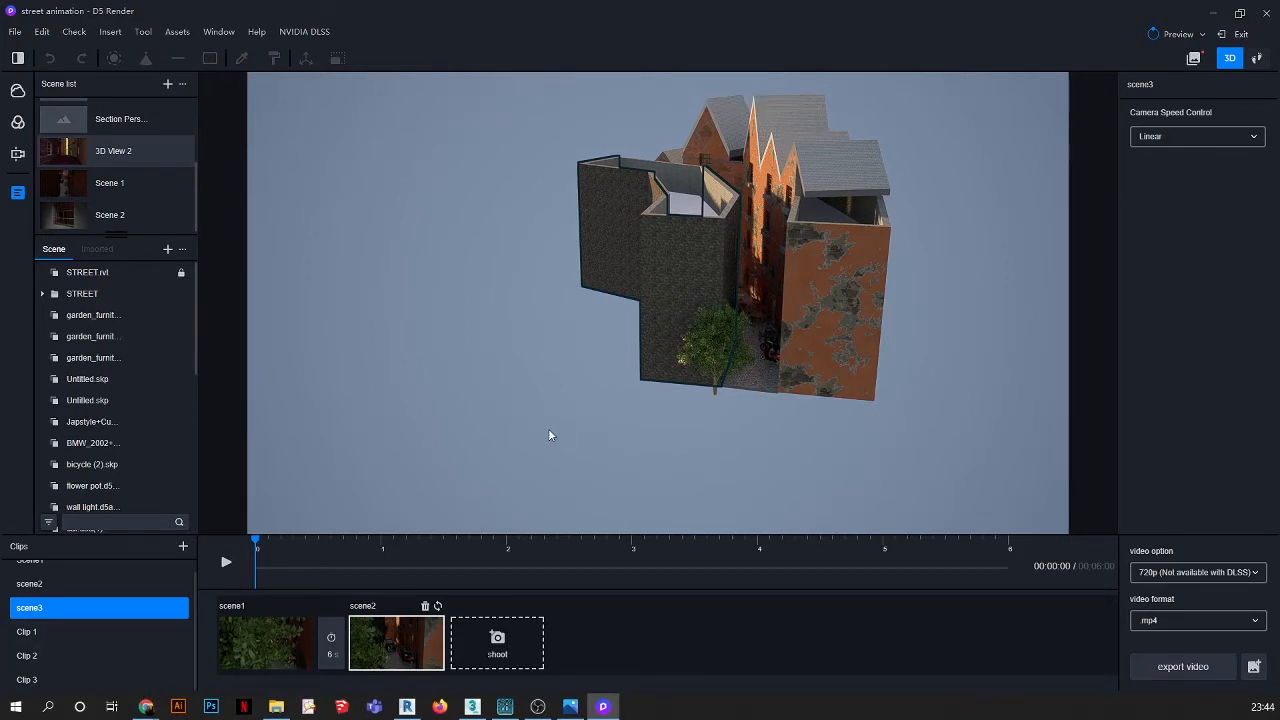
pyautogui.scroll(-2, 677, 374)
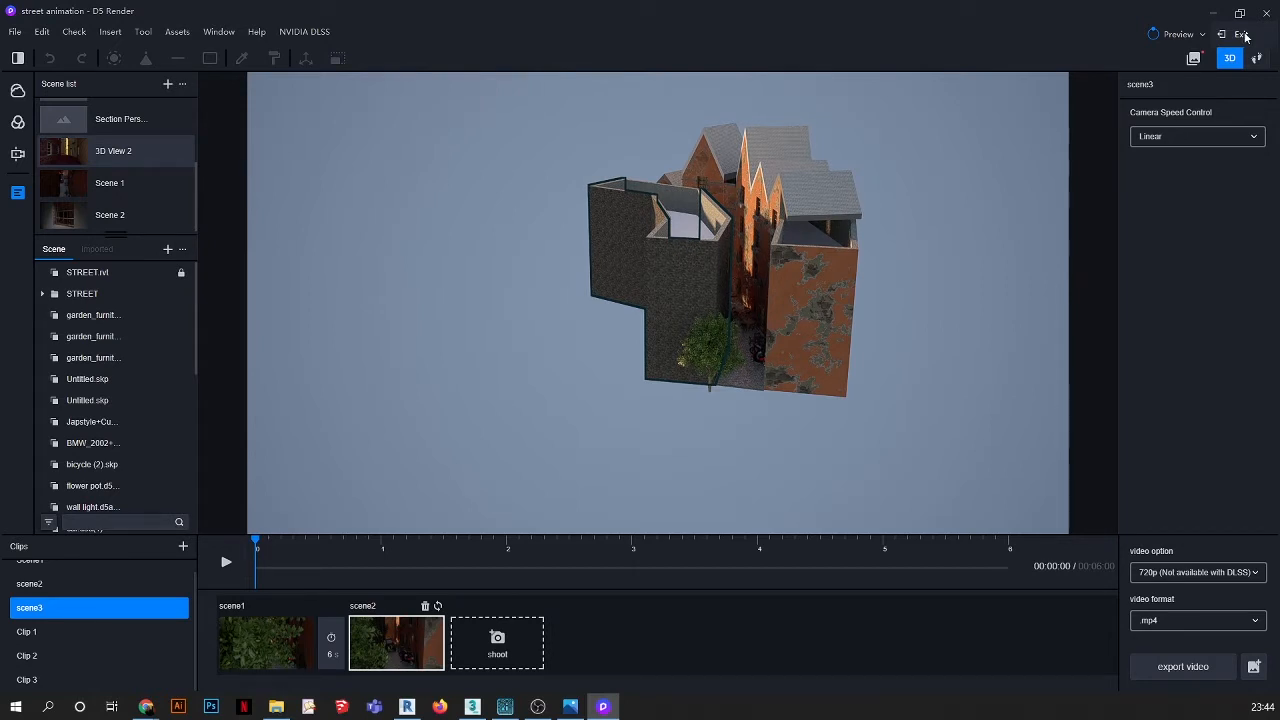
pyautogui.click(1240, 35)
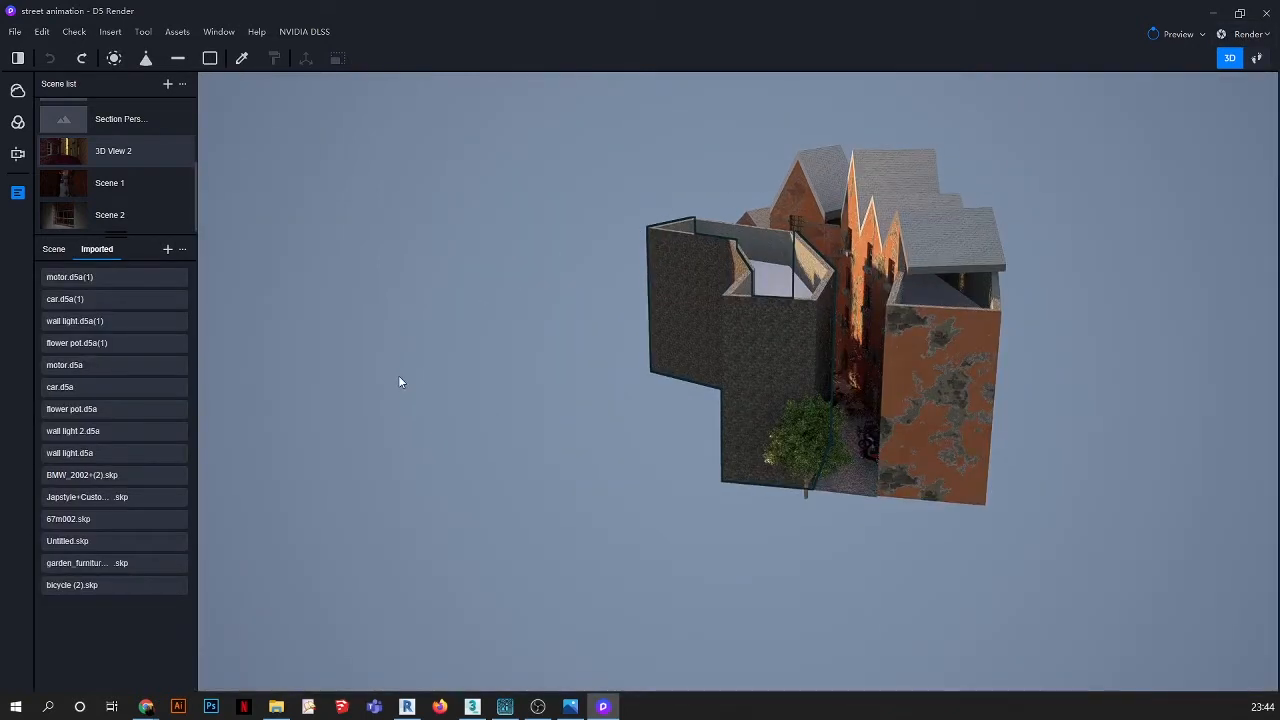
# Import shop only.d5a into the project and place the white model beside the textured street buildings
pyautogui.click(168, 252)
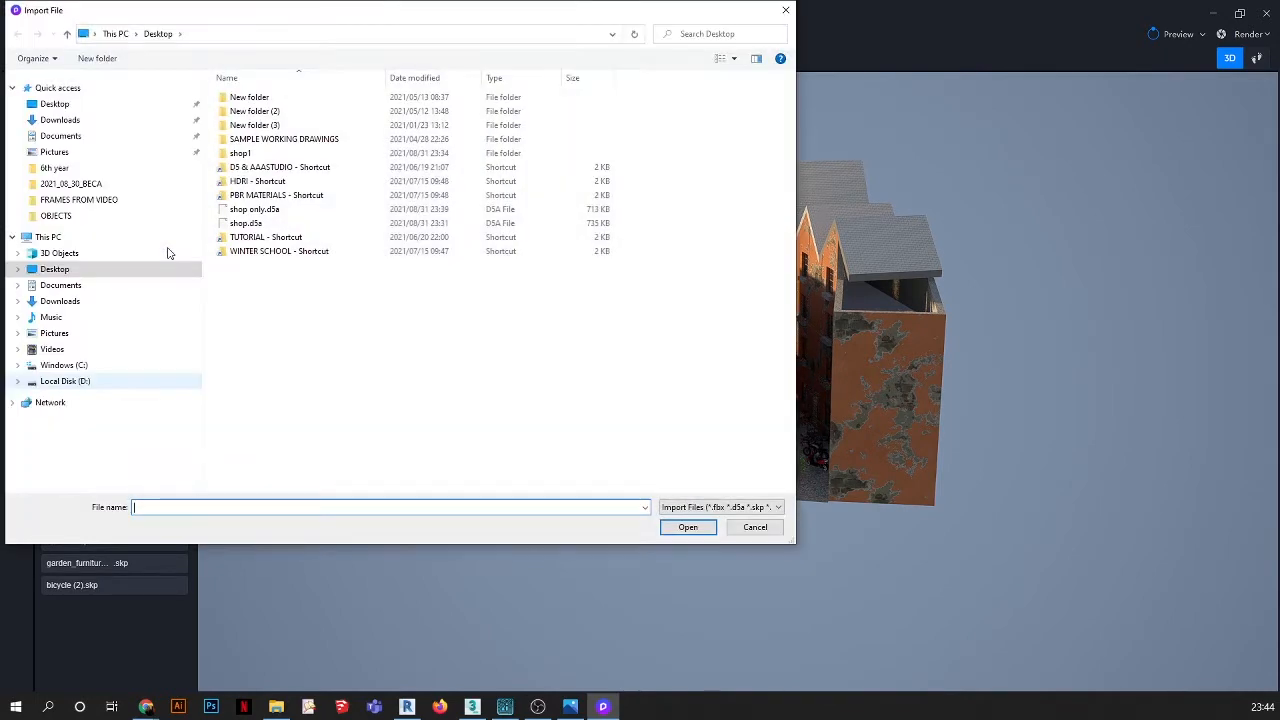
pyautogui.click(262, 211)
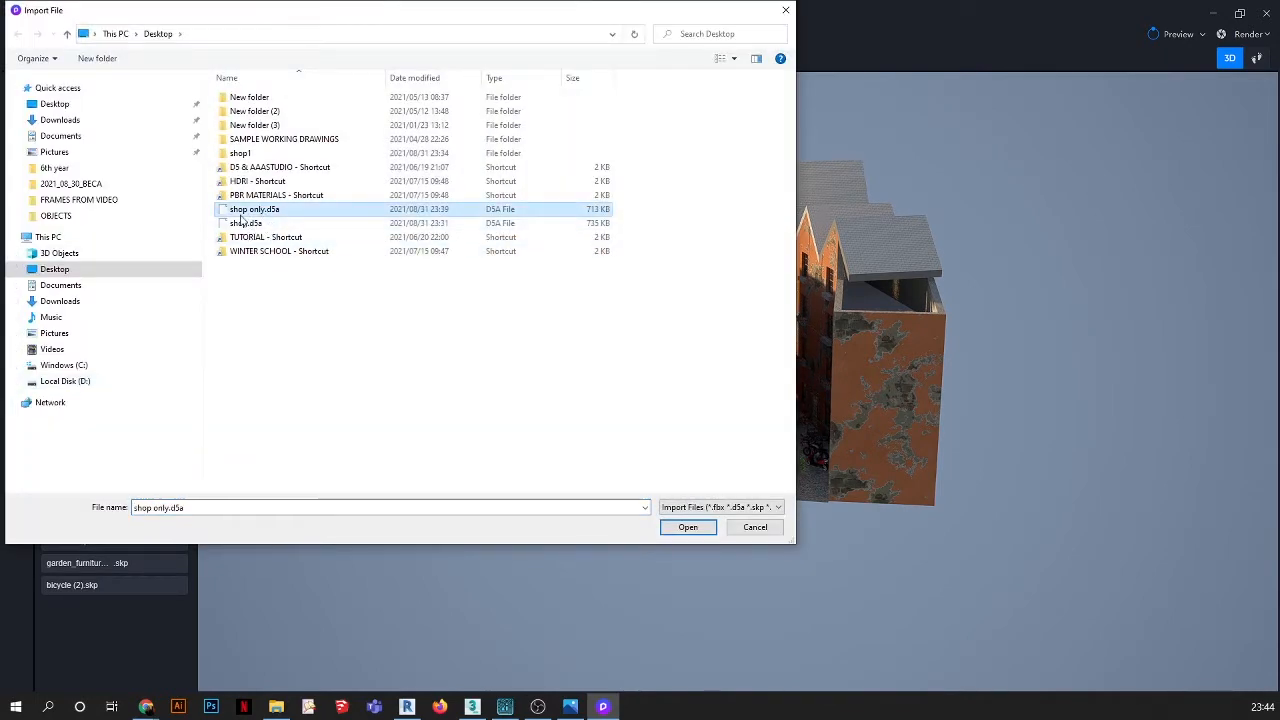
pyautogui.click(680, 524)
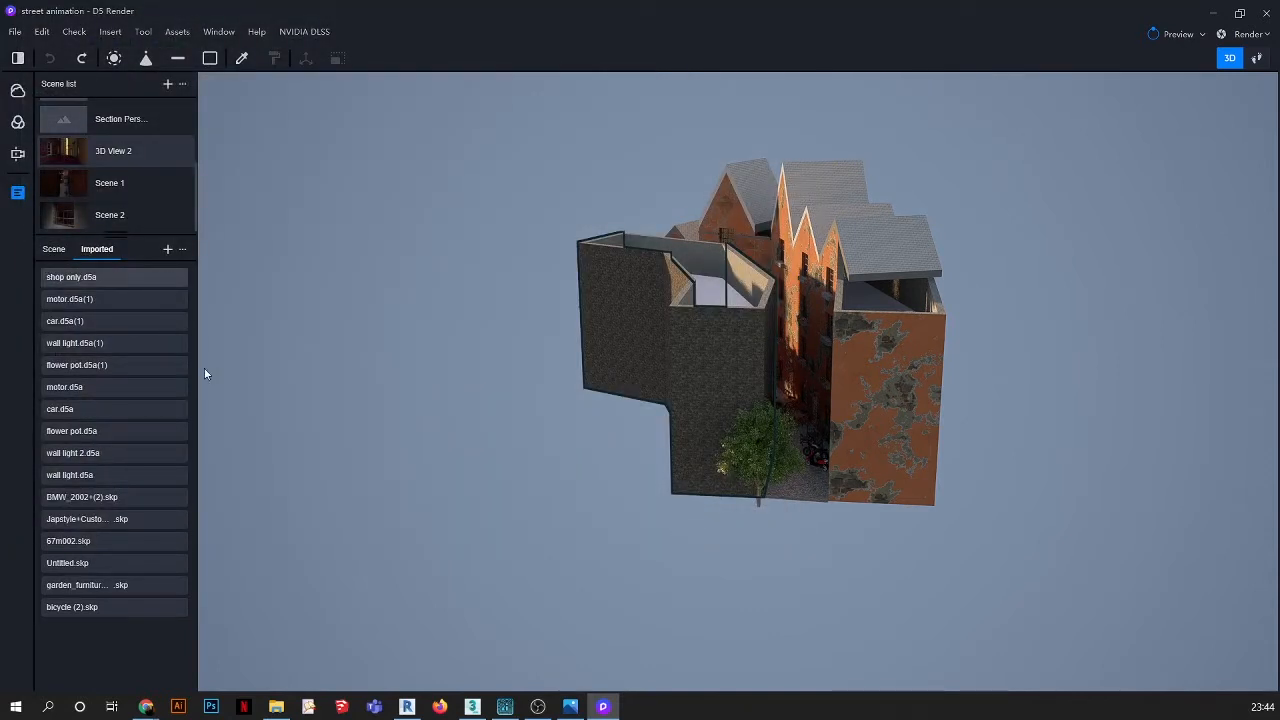
pyautogui.click(173, 278)
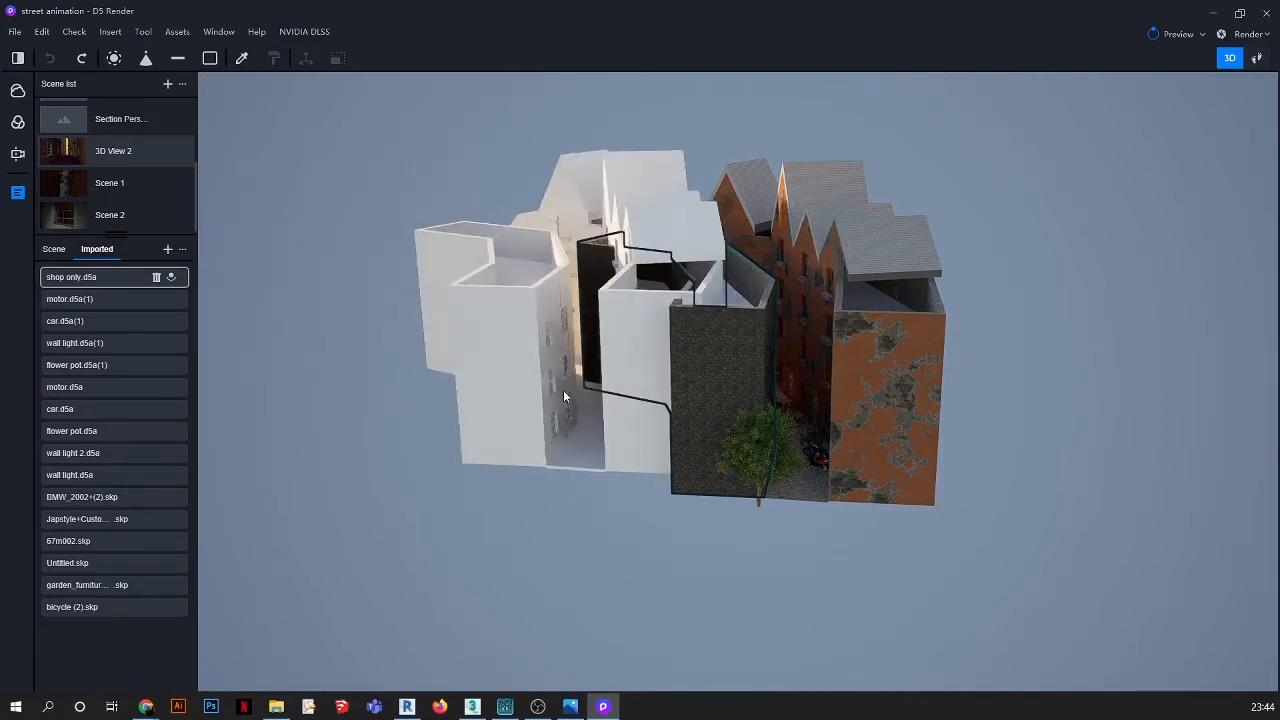
pyautogui.scroll(-5, 563, 390)
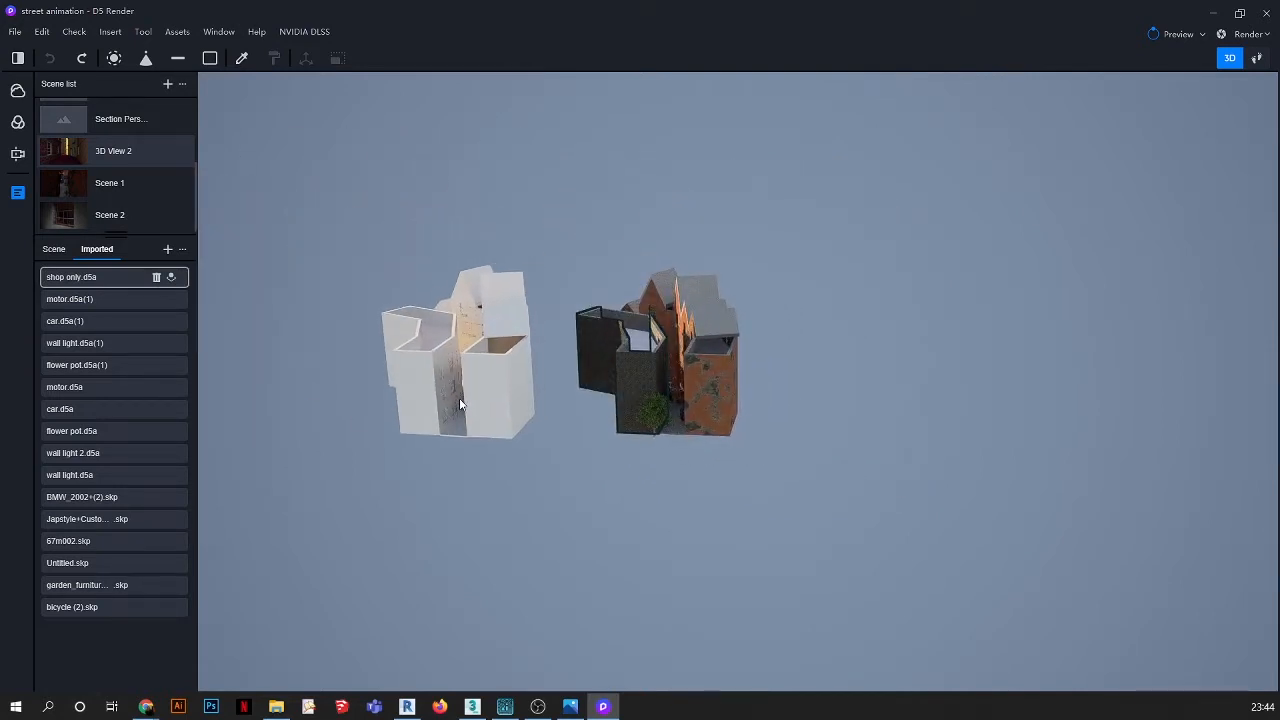
pyautogui.click(459, 398)
# Bring the camera into the white model's street close to the shop opening, show the camera settings, and deselect the model
pyautogui.moveTo(483, 430); pyautogui.dragTo(518, 428, button='right')
pyautogui.scroll(3, 443, 390)
pyautogui.scroll(3, 443, 390)
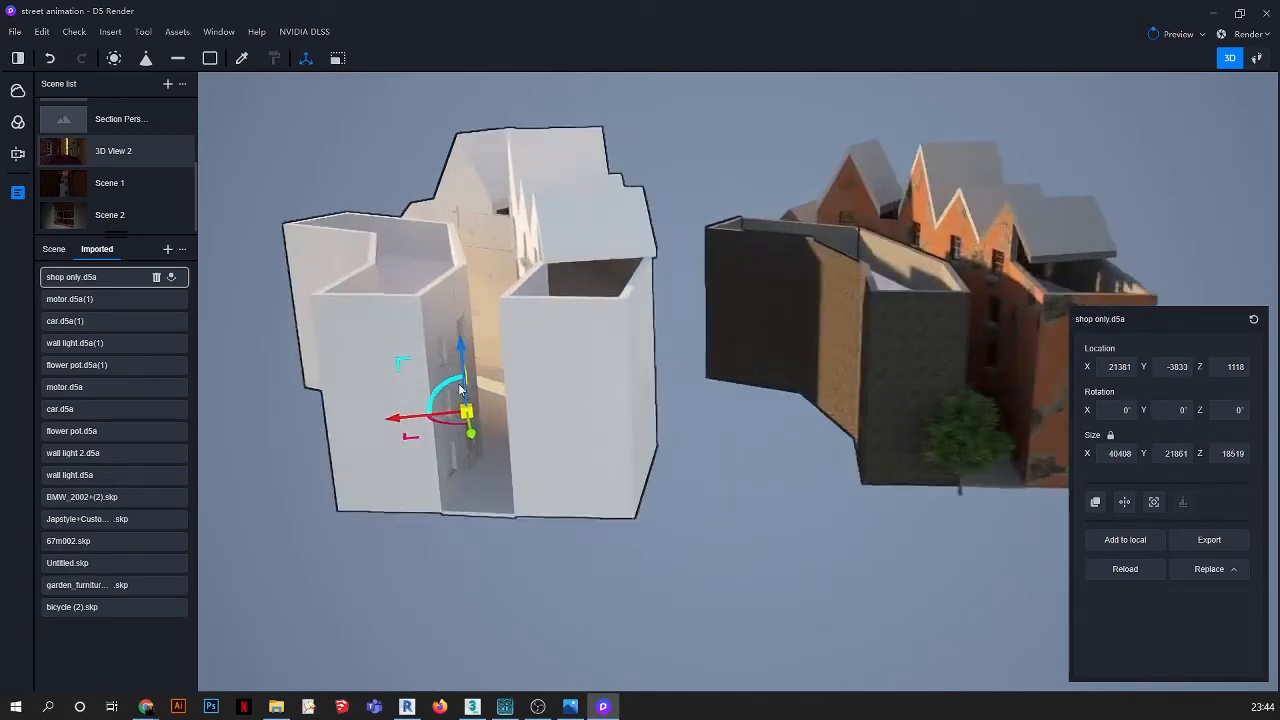
pyautogui.scroll(10, 519, 344)
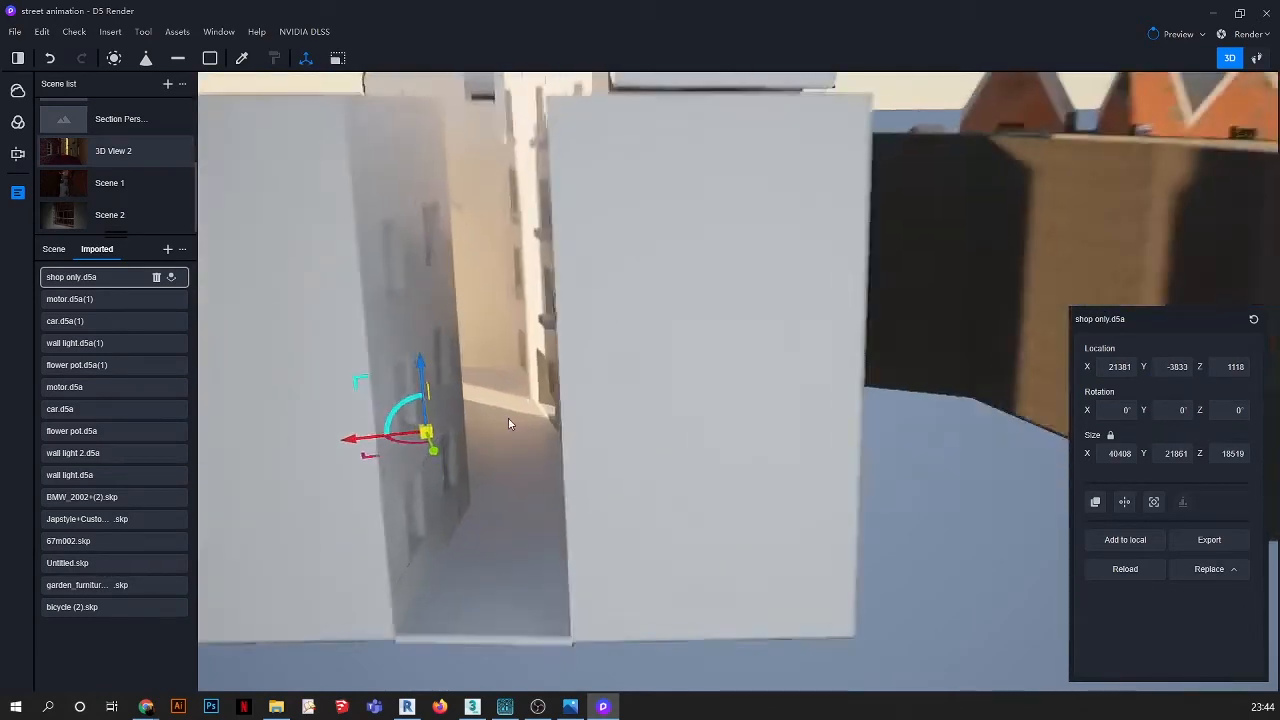
pyautogui.scroll(5, 545, 481)
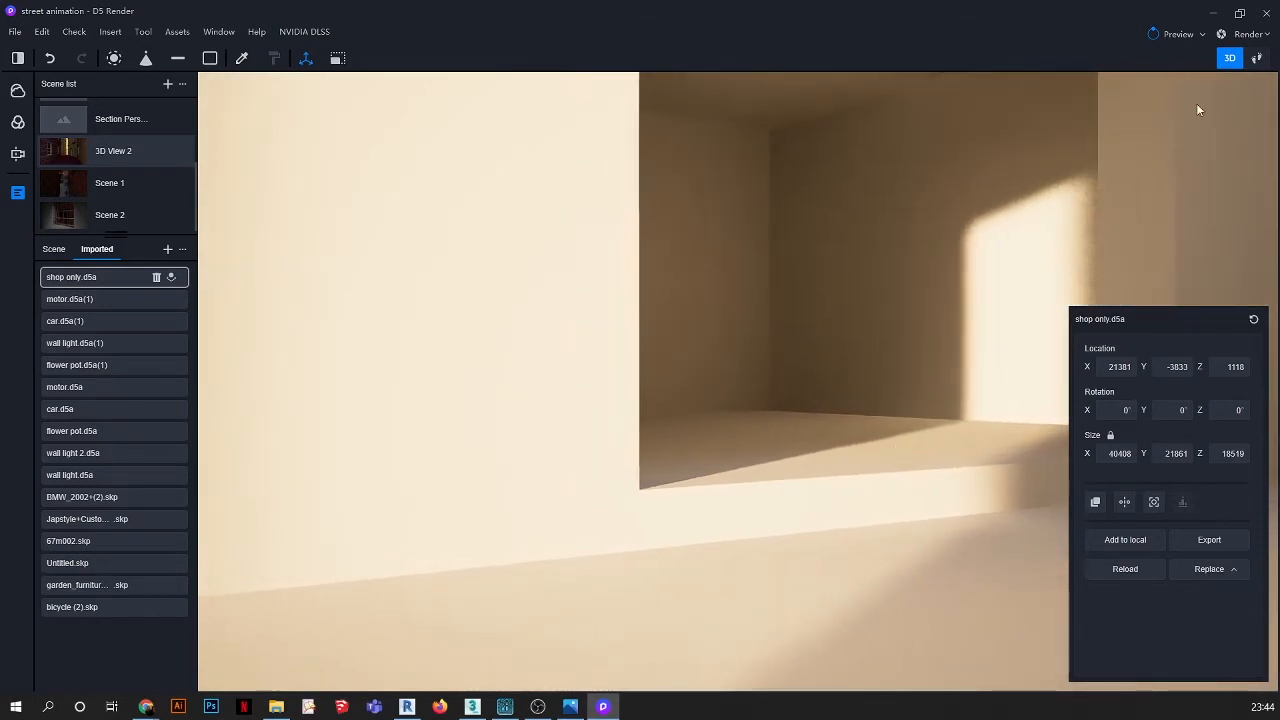
pyautogui.click(17, 154)
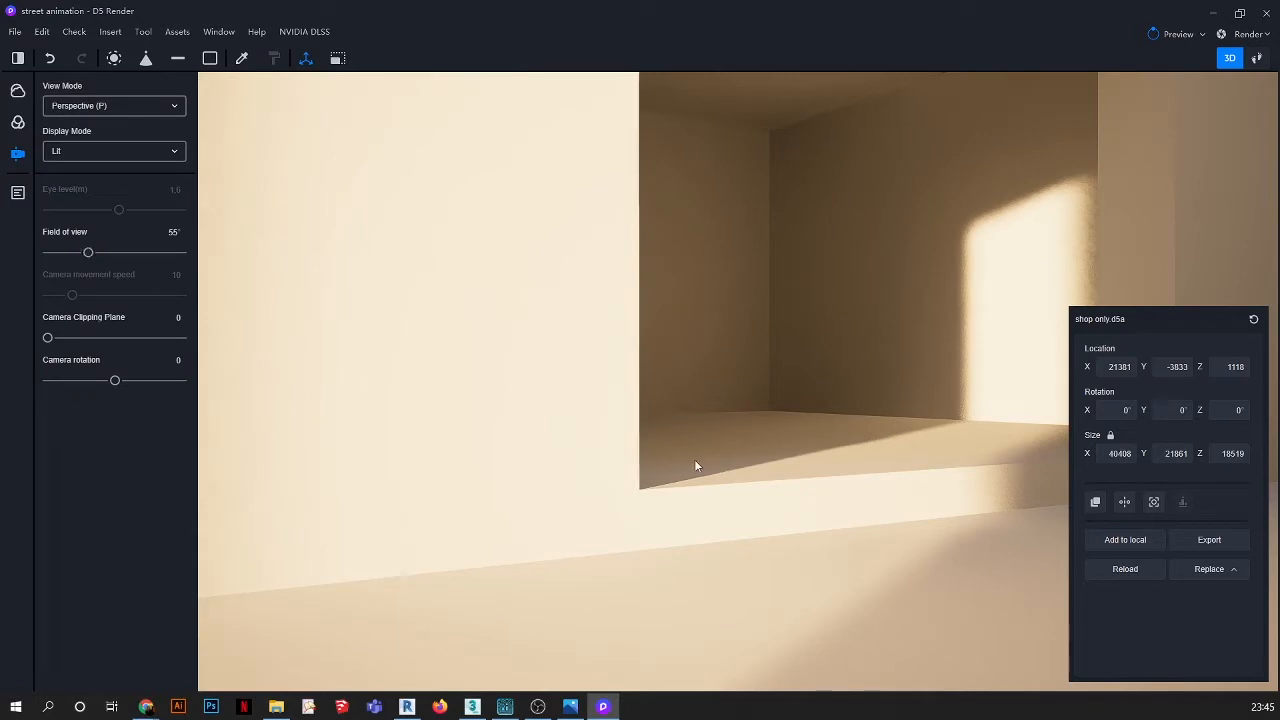
pyautogui.moveTo(694, 459); pyautogui.dragTo(840, 460, button='middle')
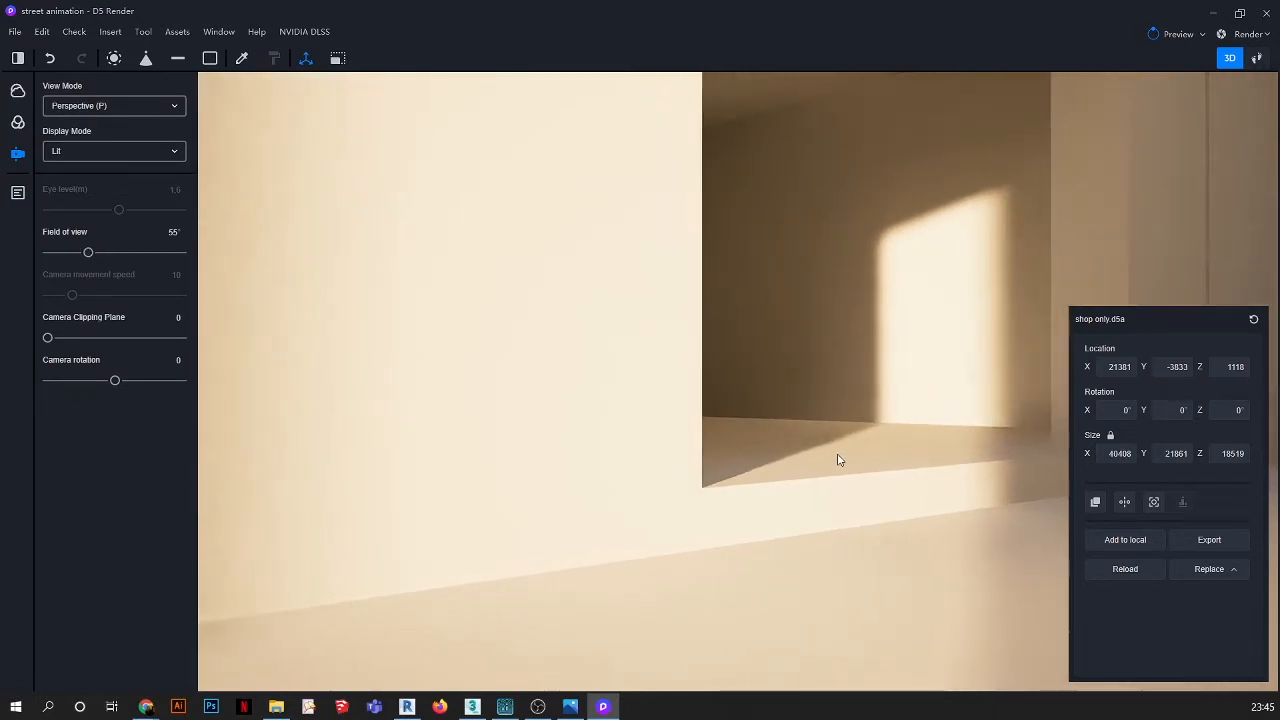
pyautogui.press('Escape')
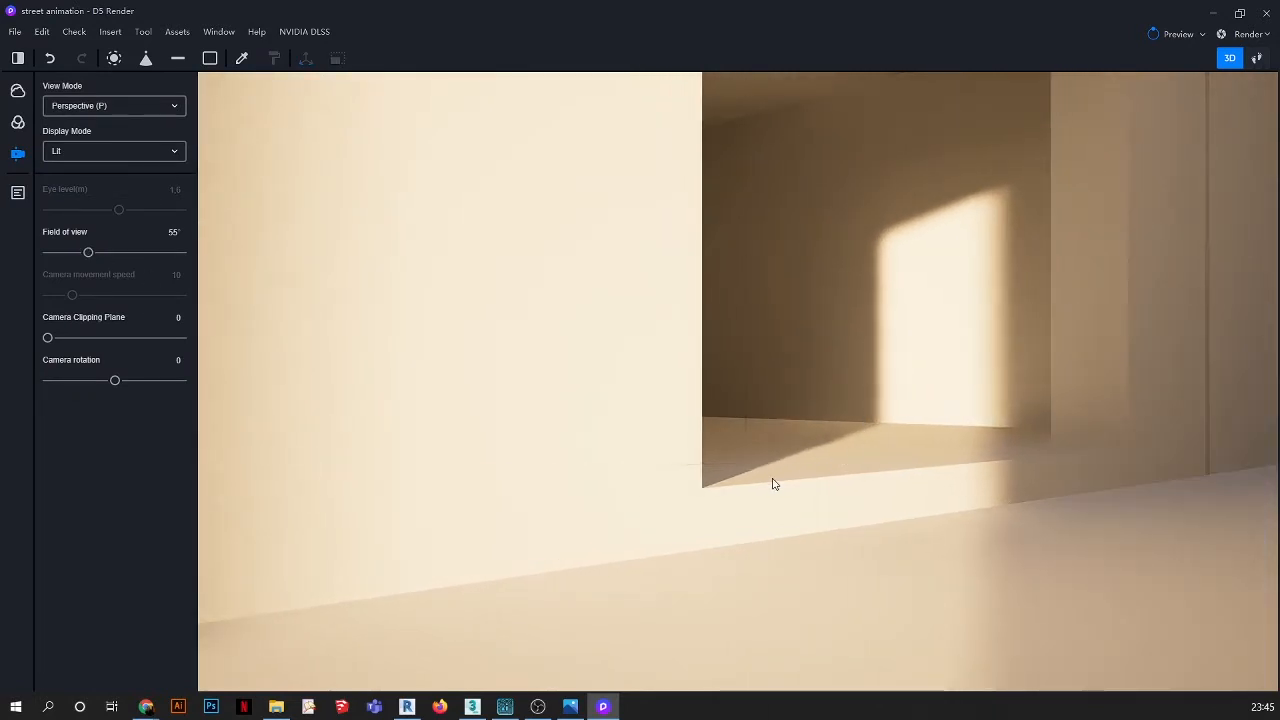
# Switch to walk navigation and set the camera movement speed to 3
pyautogui.click(1257, 60)
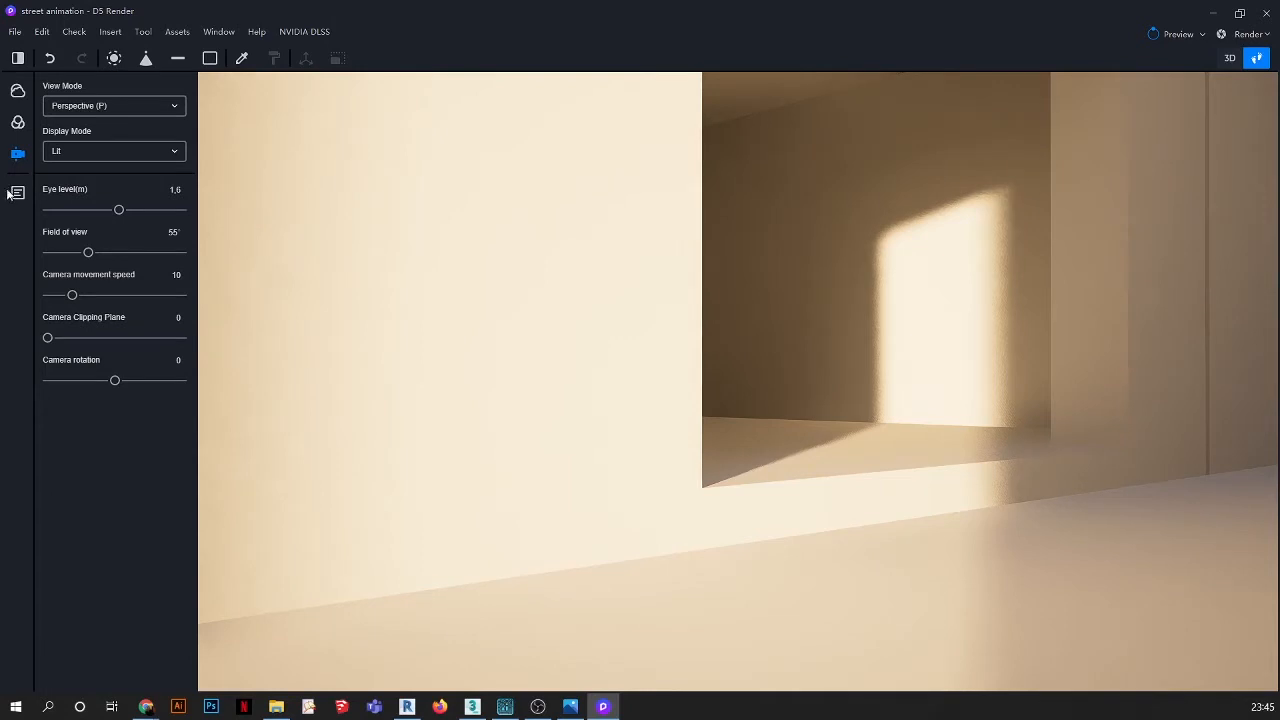
pyautogui.press('w')
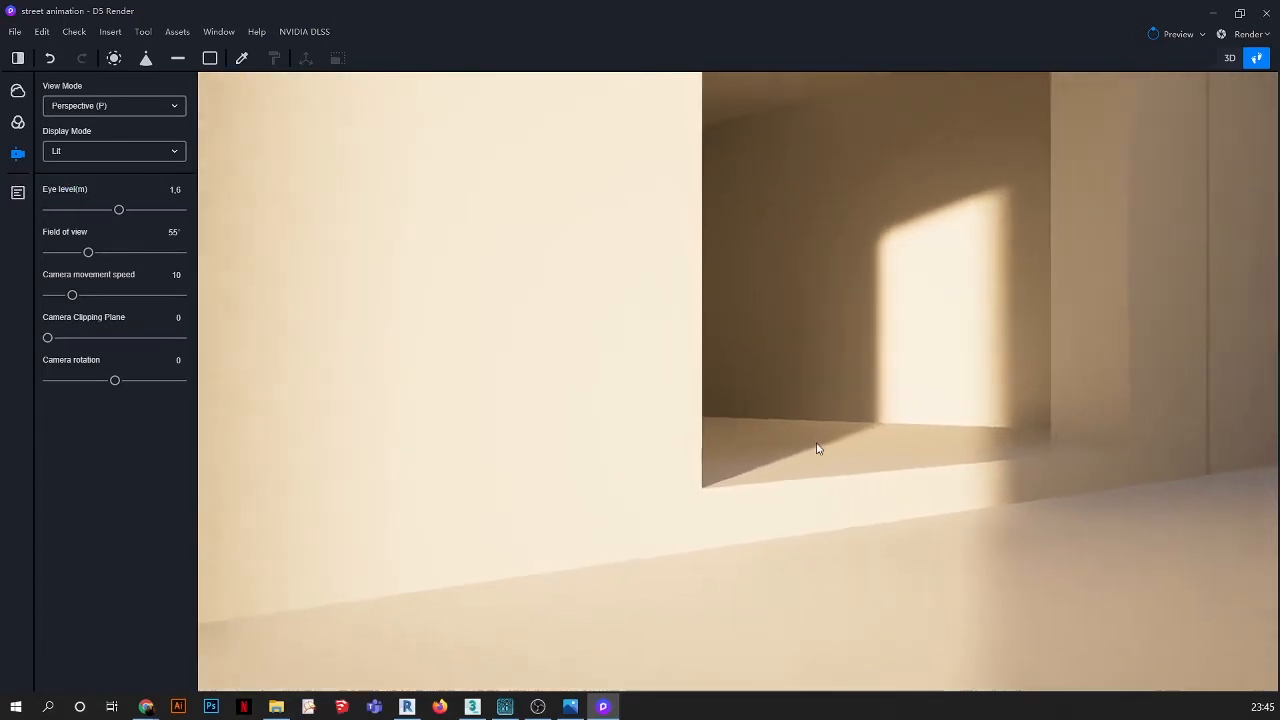
pyautogui.press('s')
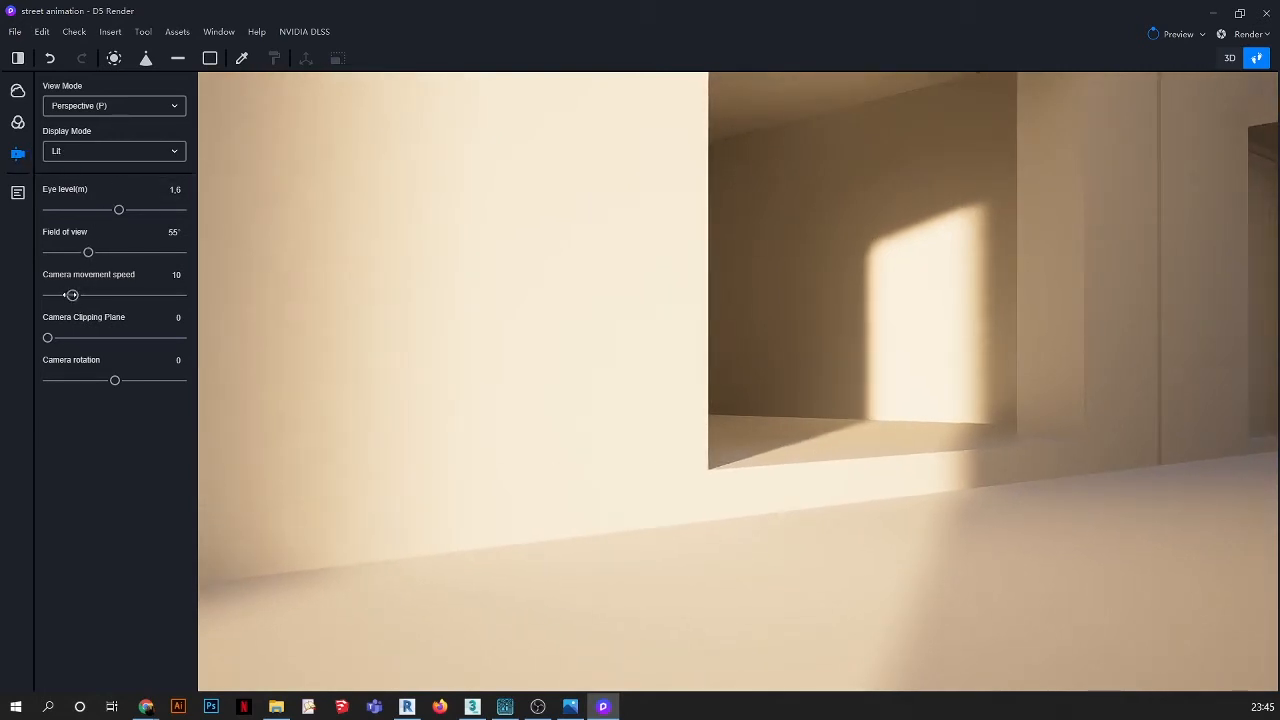
pyautogui.moveTo(71, 295); pyautogui.dragTo(52, 295)
pyautogui.press('w')
pyautogui.press('s')
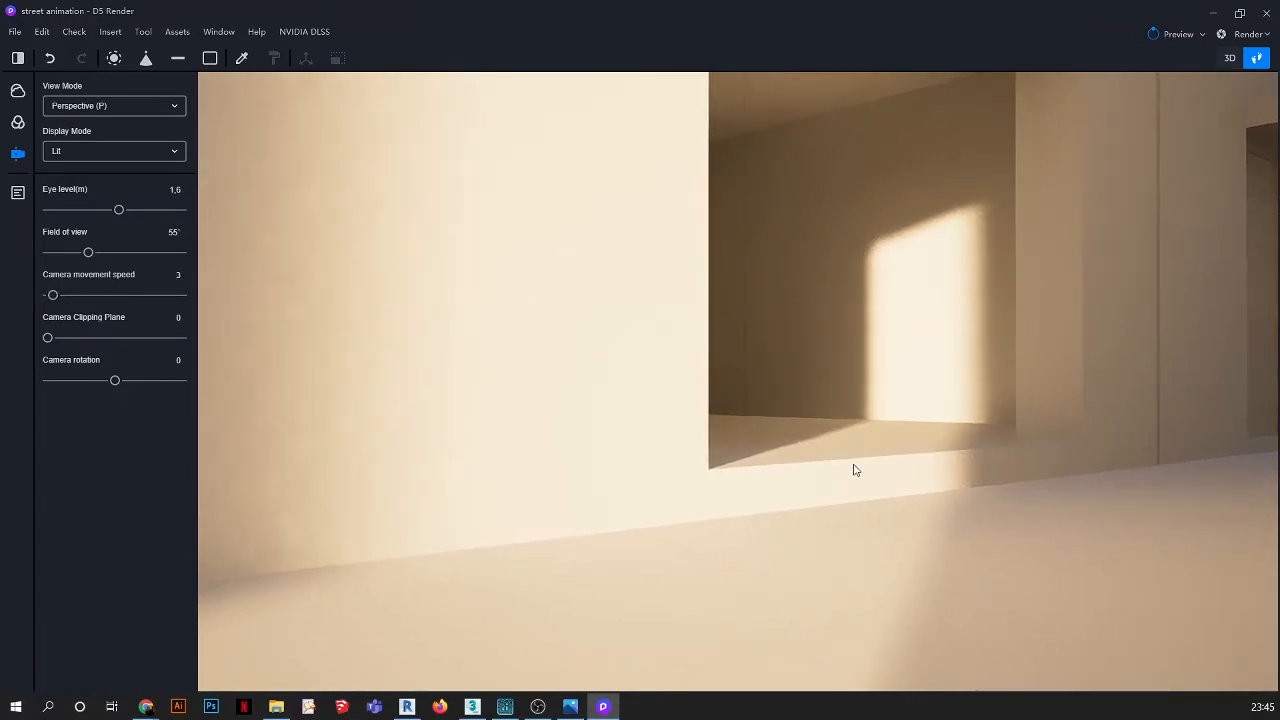
# Frame the shop opening together with the neighbouring windows and door, checking the framing against the reference image in Photos
pyautogui.press('a')
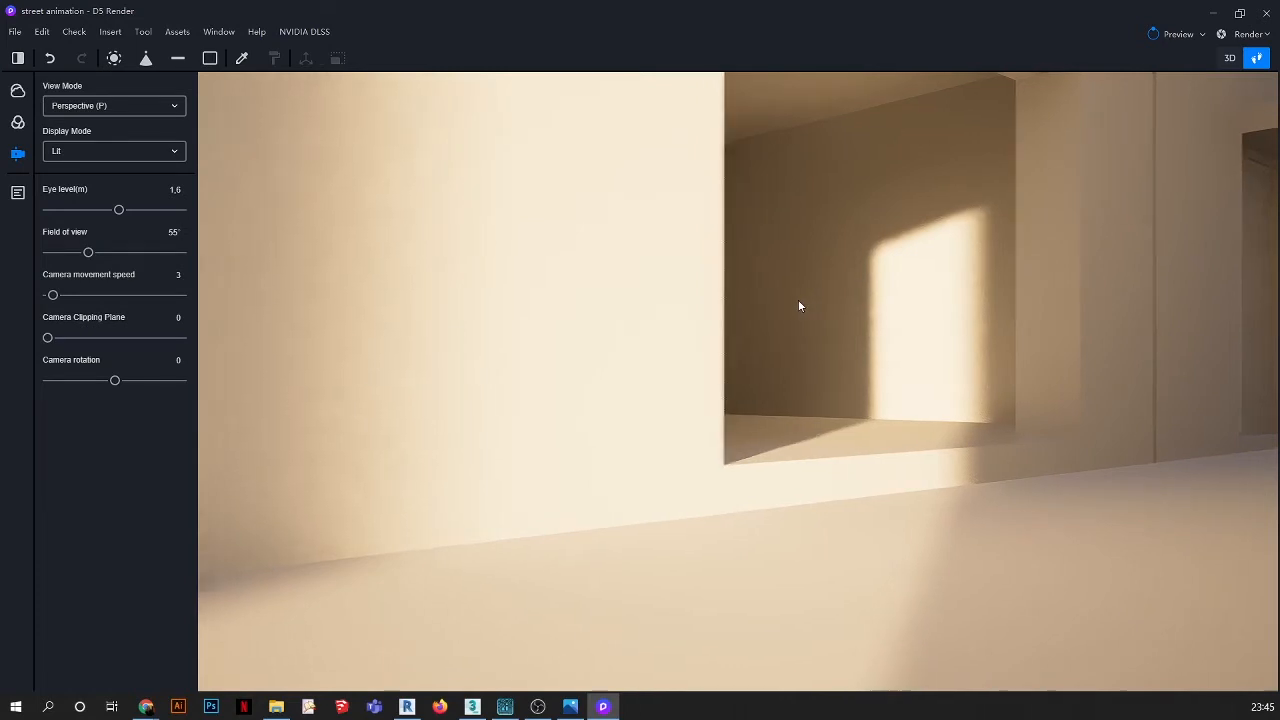
pyautogui.press('a')
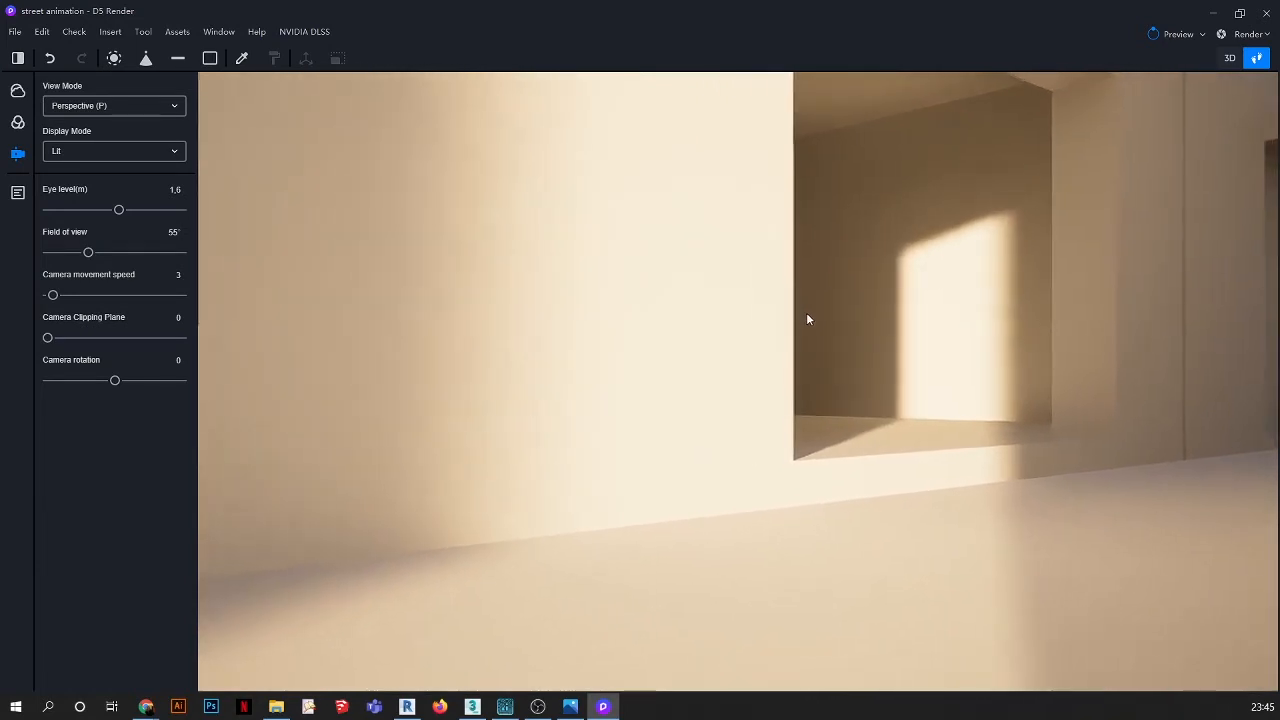
pyautogui.press('s')
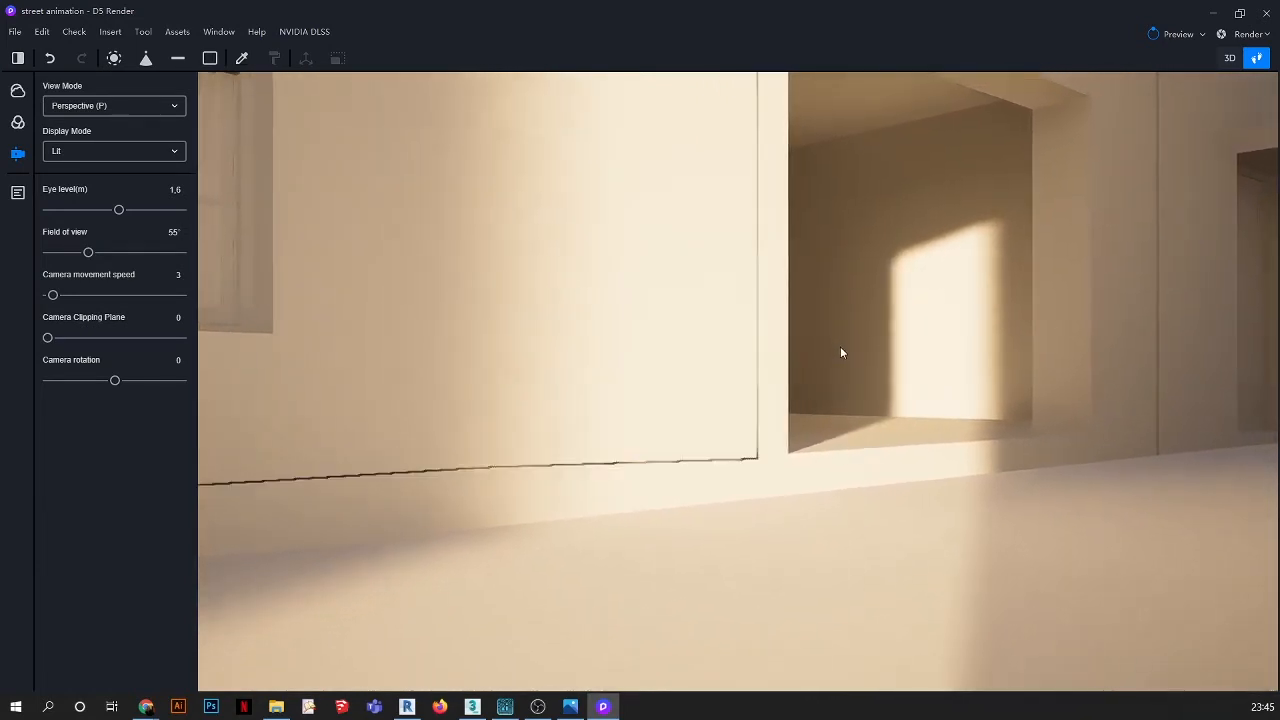
pyautogui.press('s')
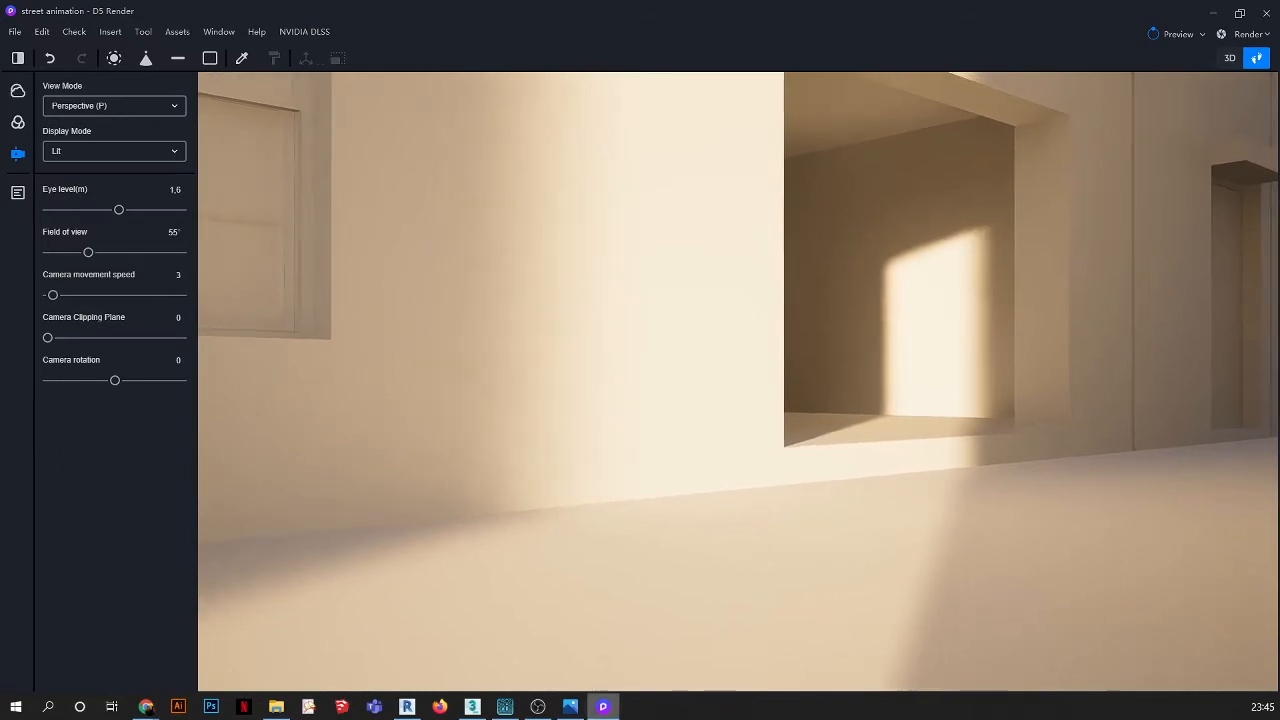
pyautogui.click(572, 711)
pyautogui.click(572, 711)
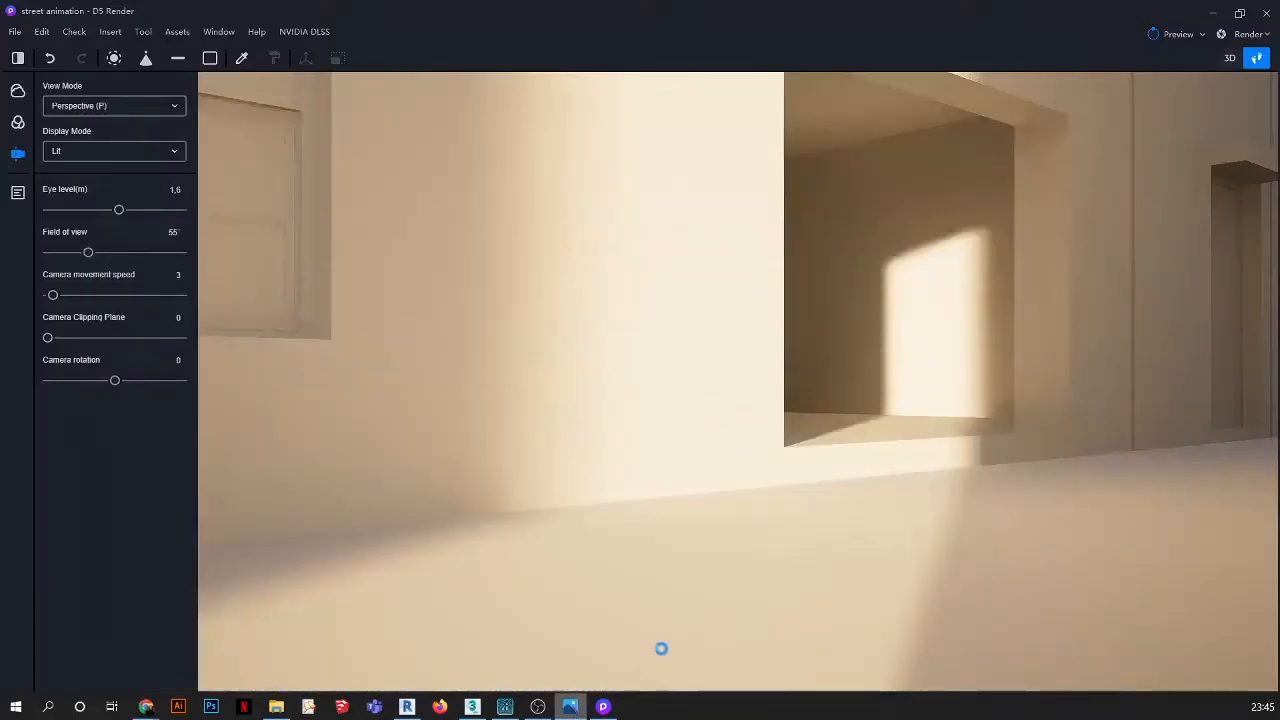
pyautogui.moveTo(760, 516); pyautogui.dragTo(831, 523, button='right')
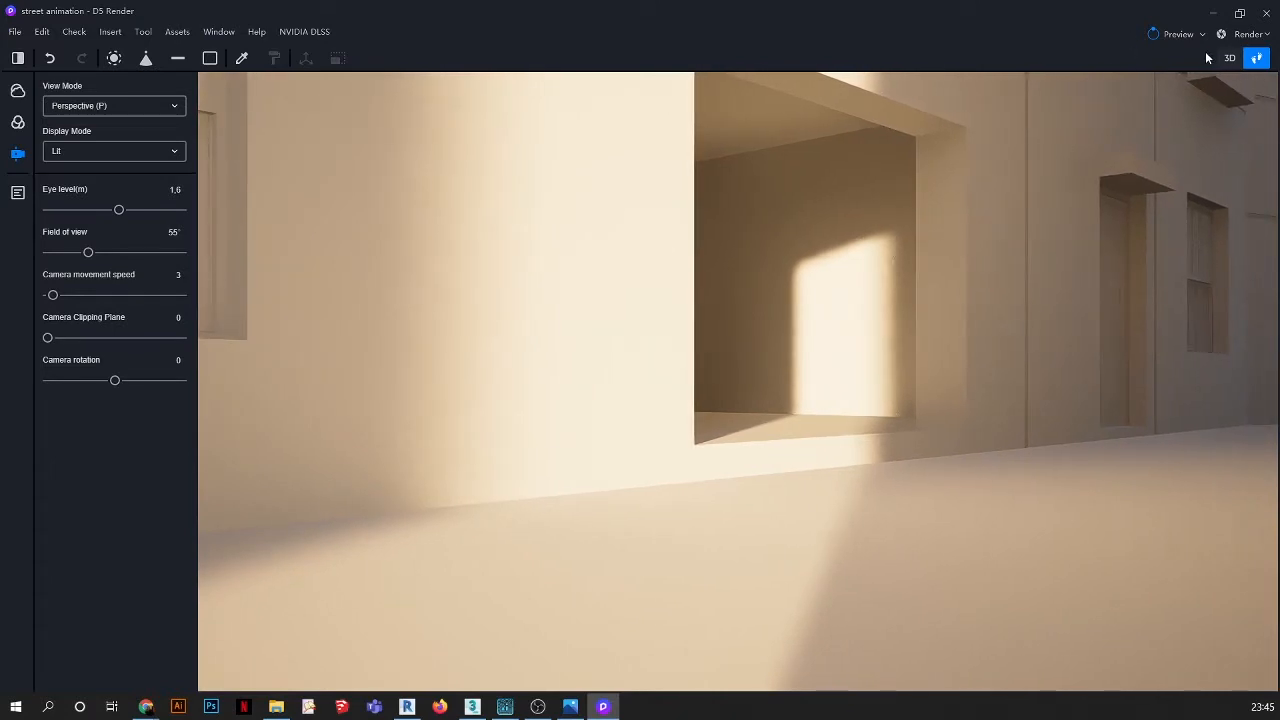
# Set the eye level to 1.79 m and save the shop front view as a new scene
pyautogui.press('e')
pyautogui.press('e')
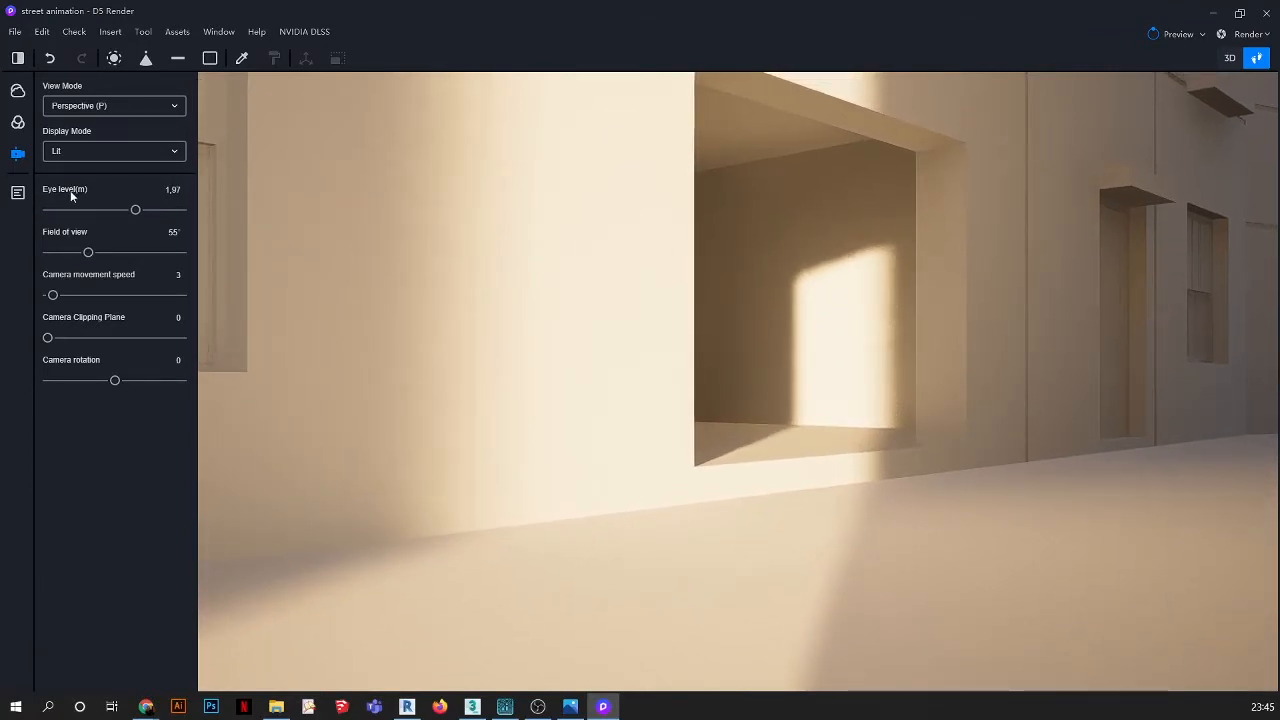
pyautogui.press('e')
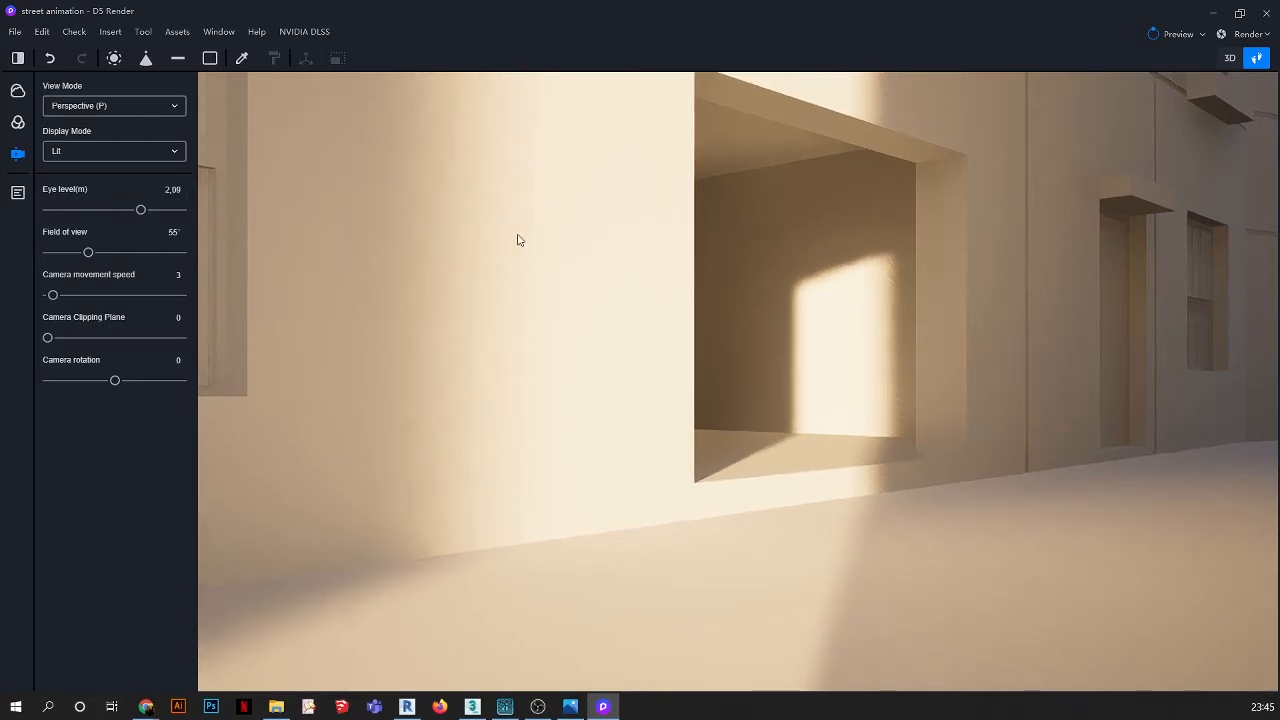
pyautogui.press('q')
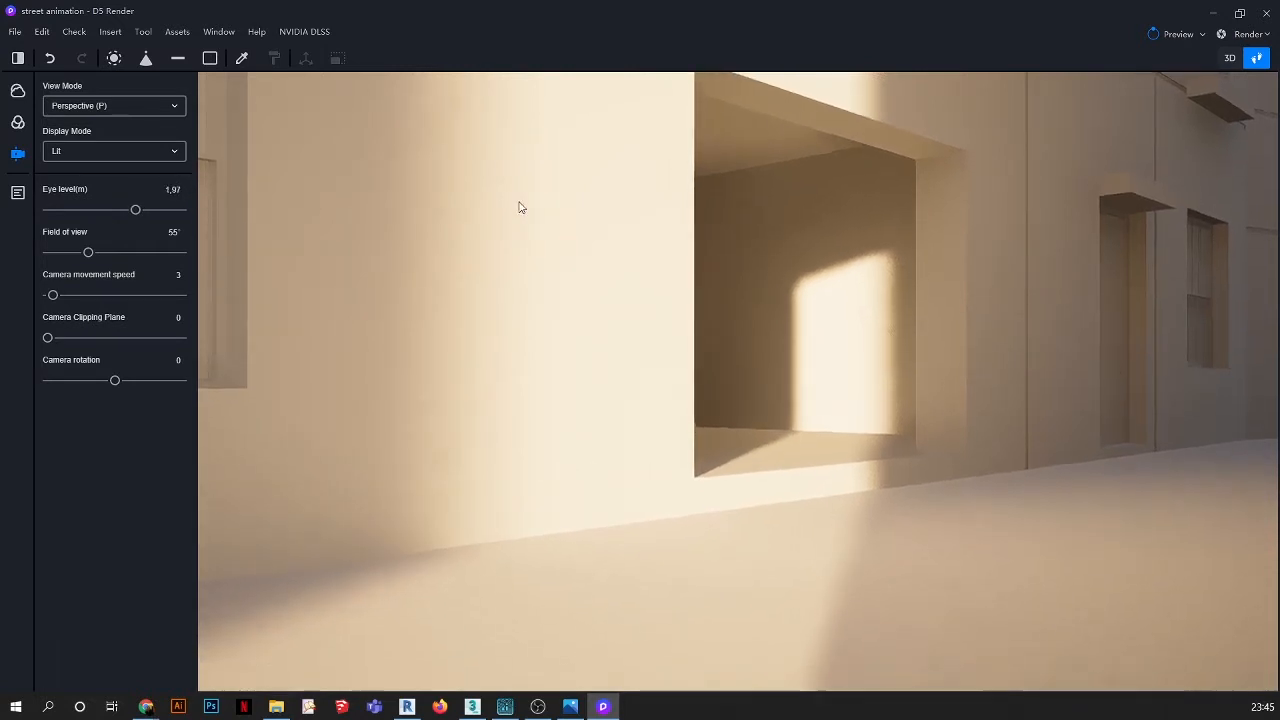
pyautogui.press('q')
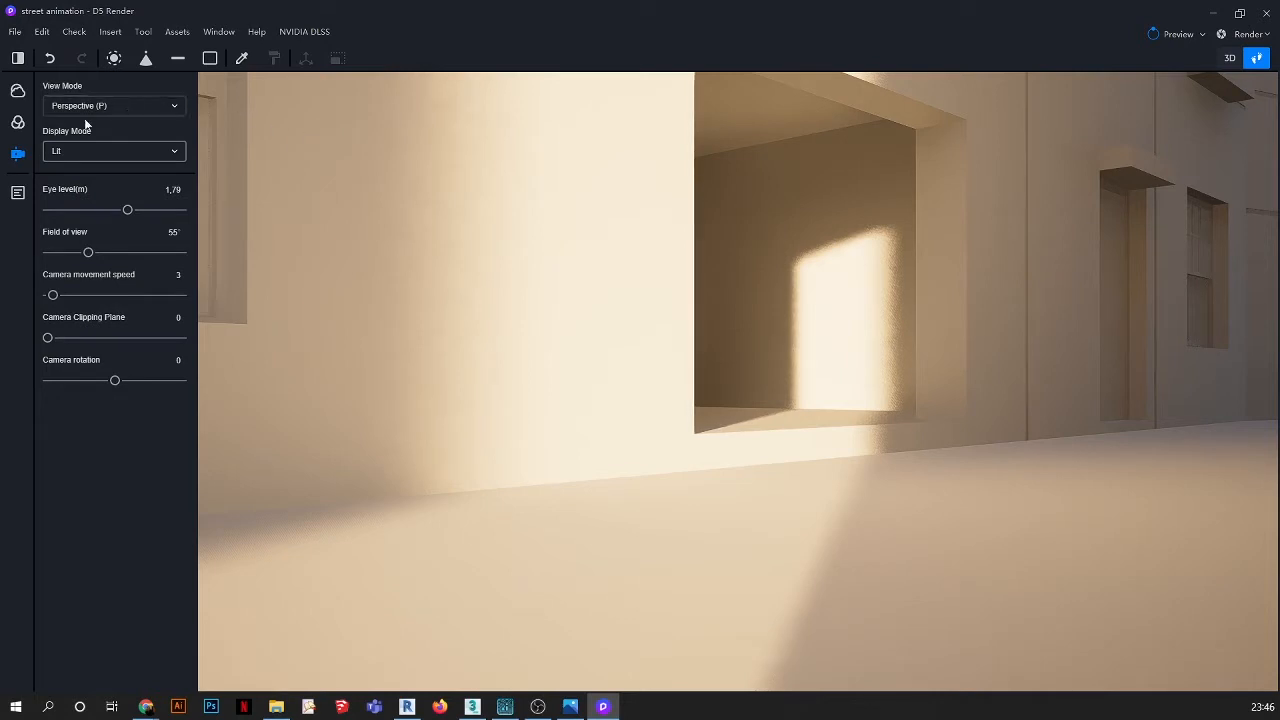
pyautogui.click(17, 192)
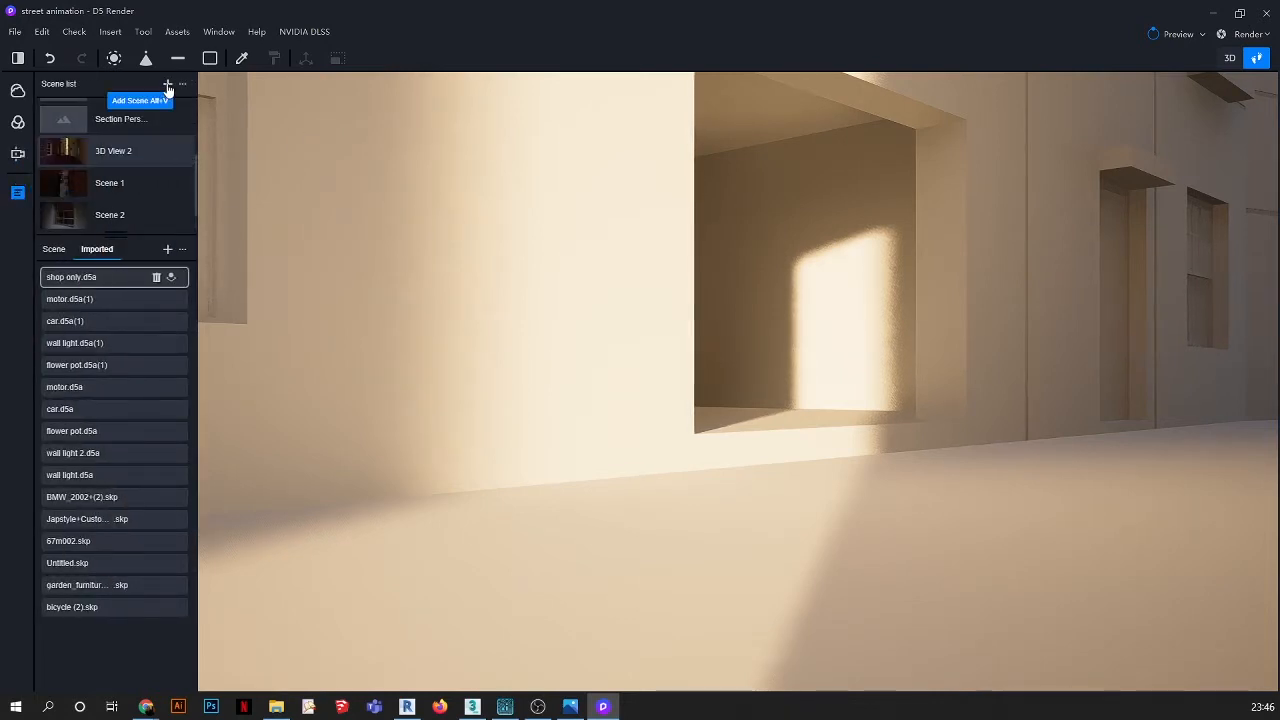
pyautogui.scroll(-1, 120, 184)
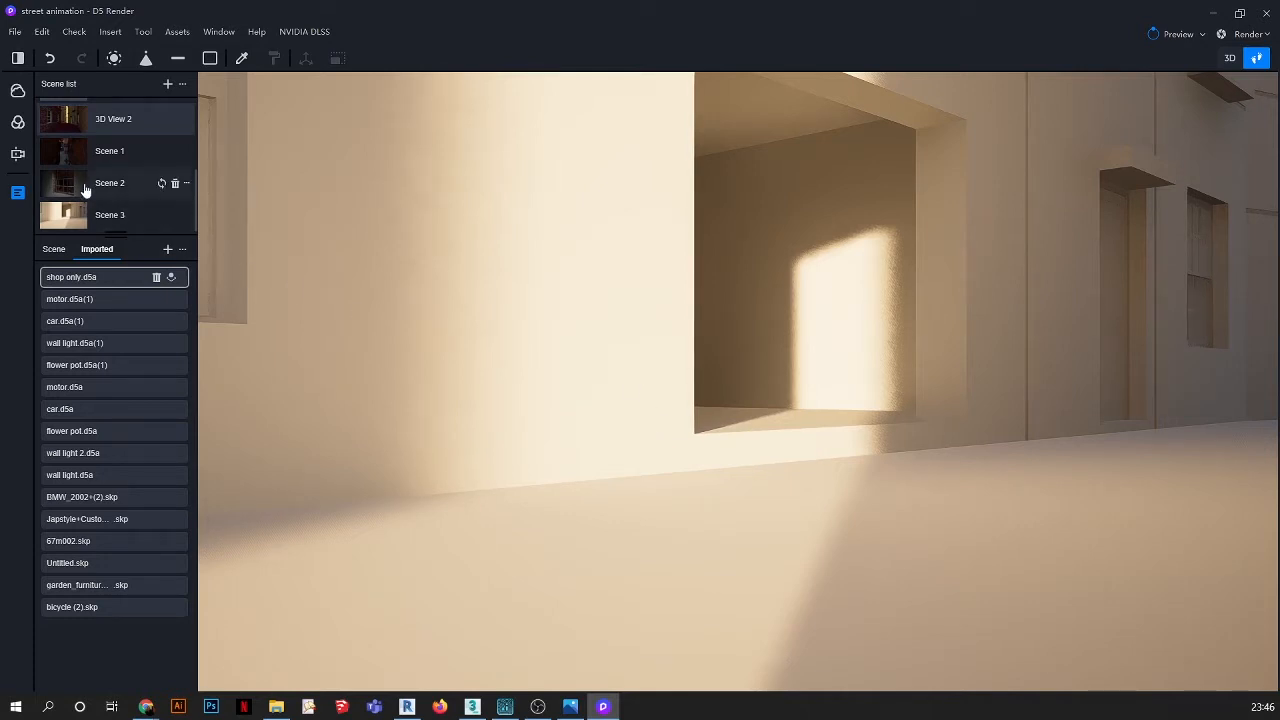
# View Scene 1 and the street from above in 3D navigation, and return to Scene 3
pyautogui.click(66, 145)
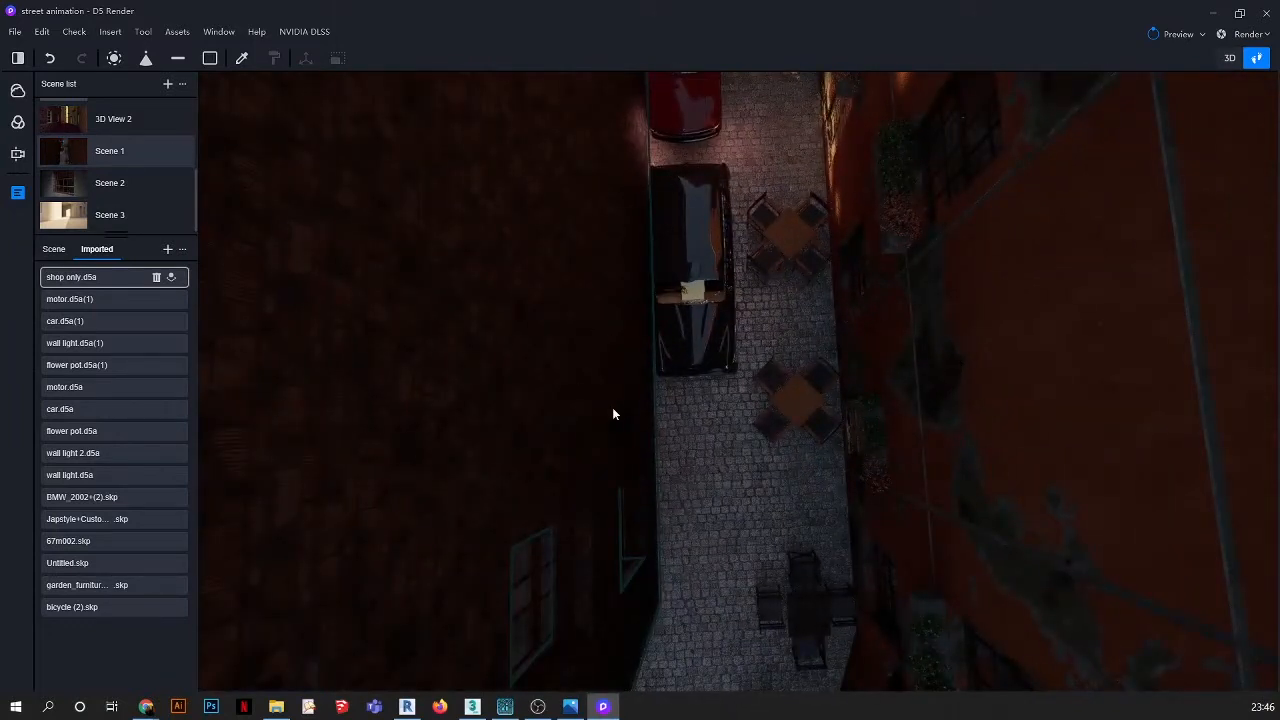
pyautogui.click(1230, 57)
pyautogui.scroll(-10, 766, 356)
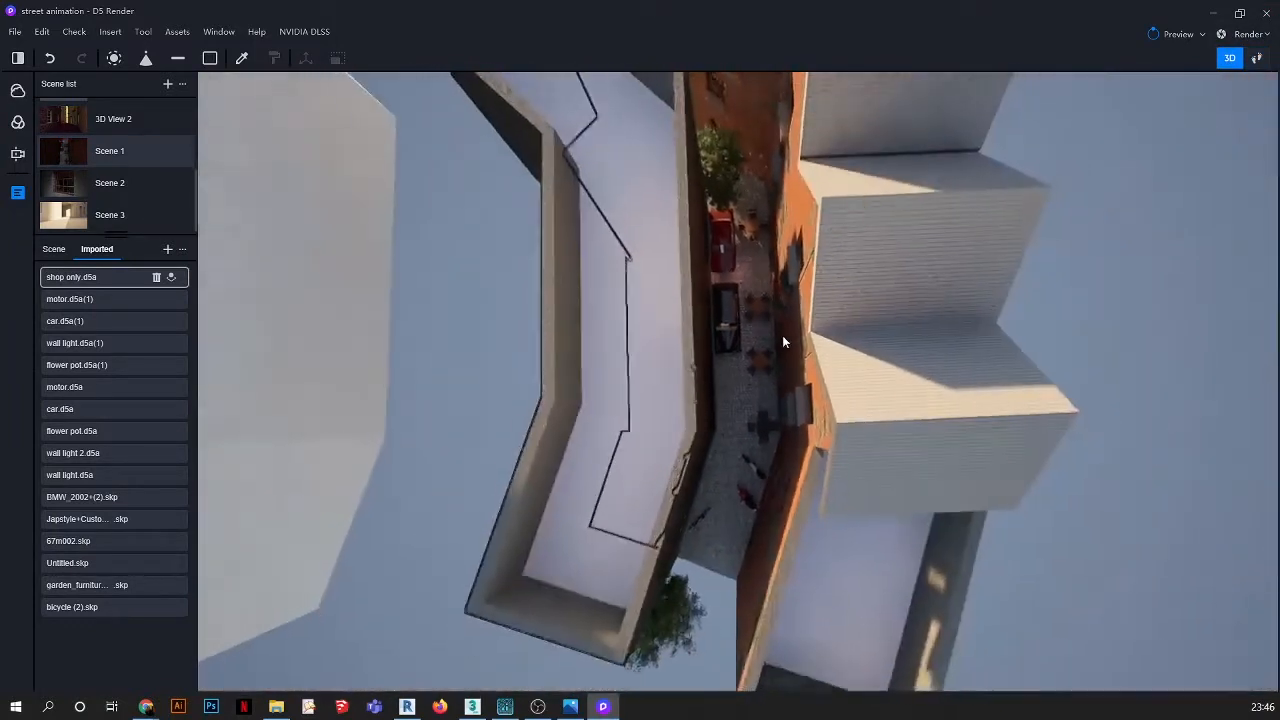
pyautogui.click(84, 215)
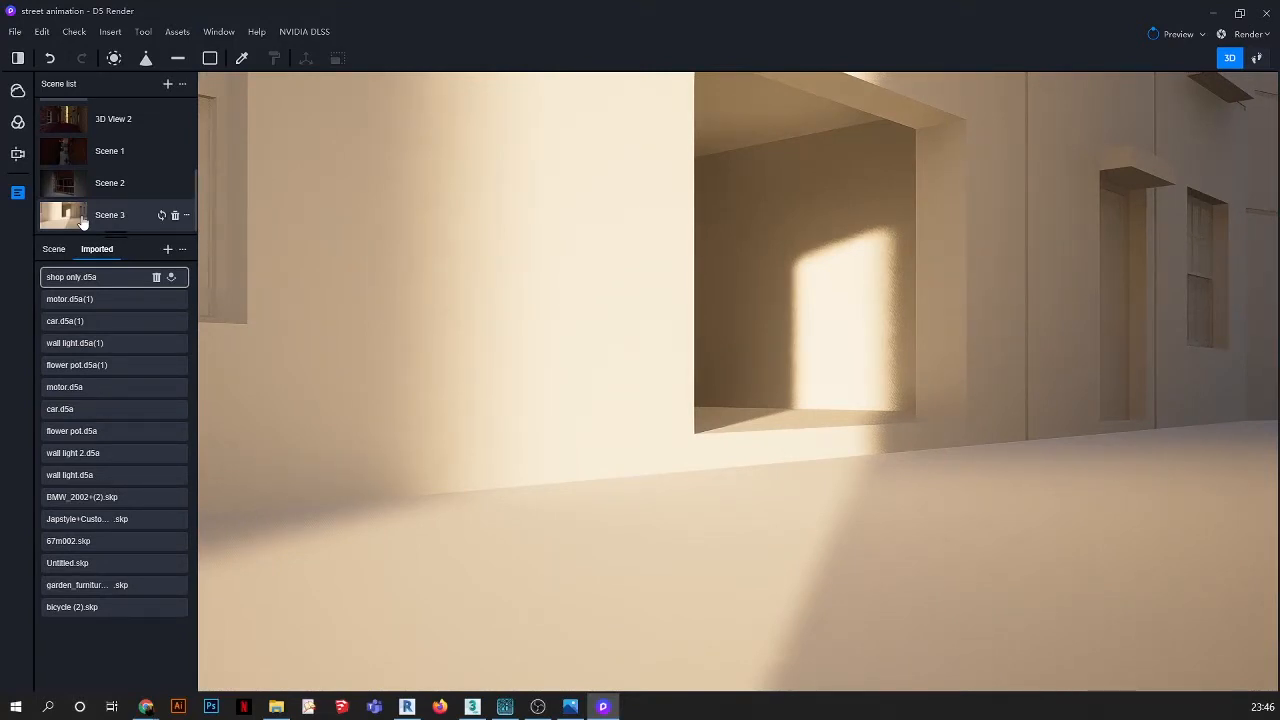
# Copy the Colored Pebbles paving material from 3D View 2, apply it to Scene 3's street ground, and sample the ground for material editing
pyautogui.click(63, 120)
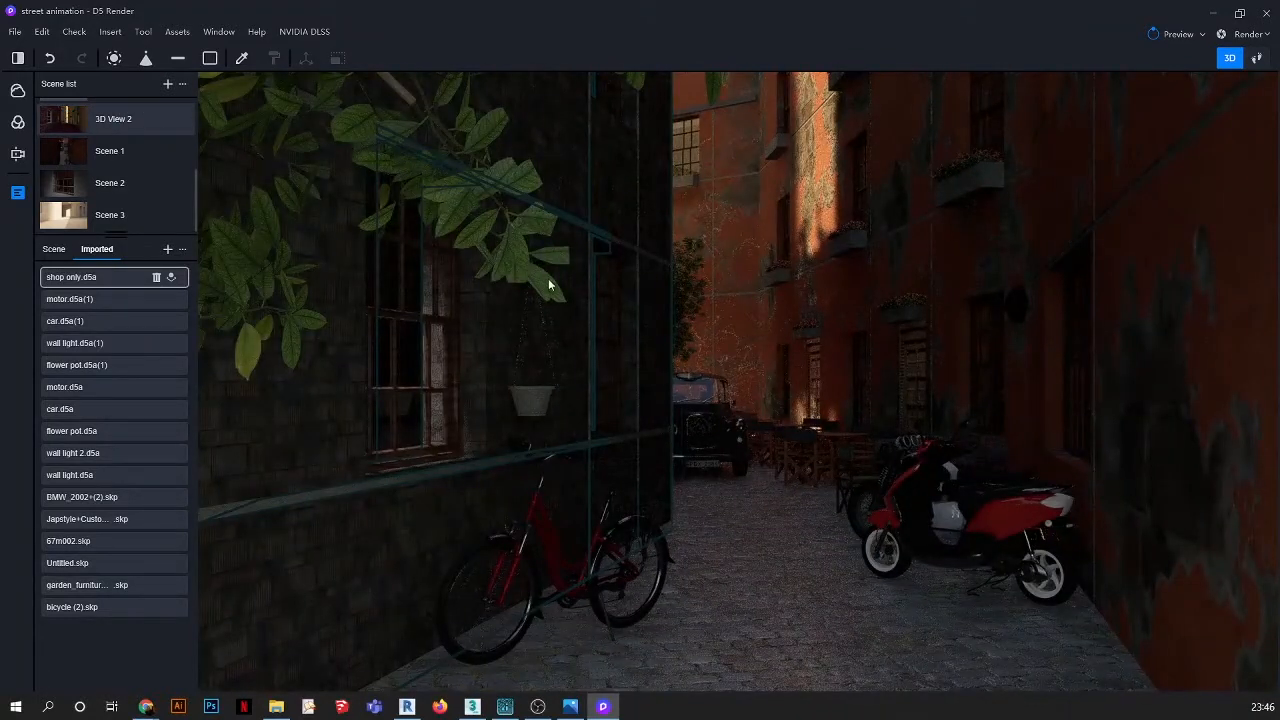
pyautogui.click(241, 60)
pyautogui.click(816, 573)
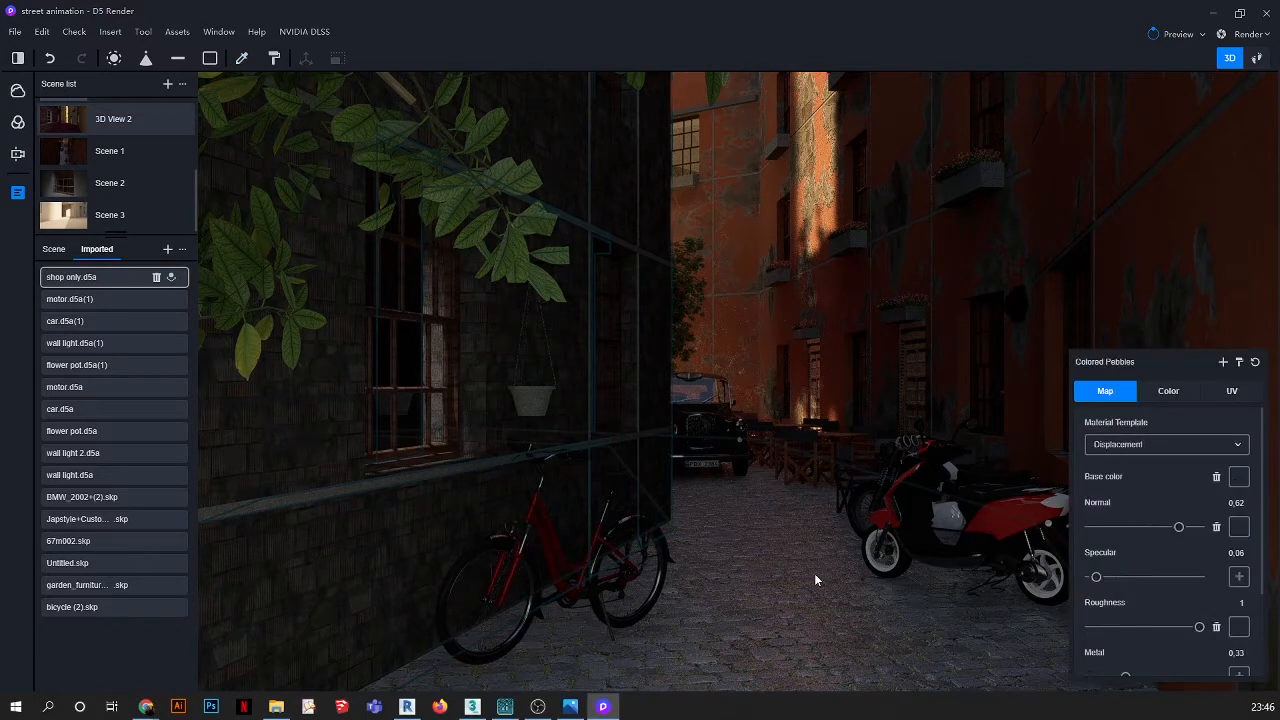
pyautogui.click(1240, 364)
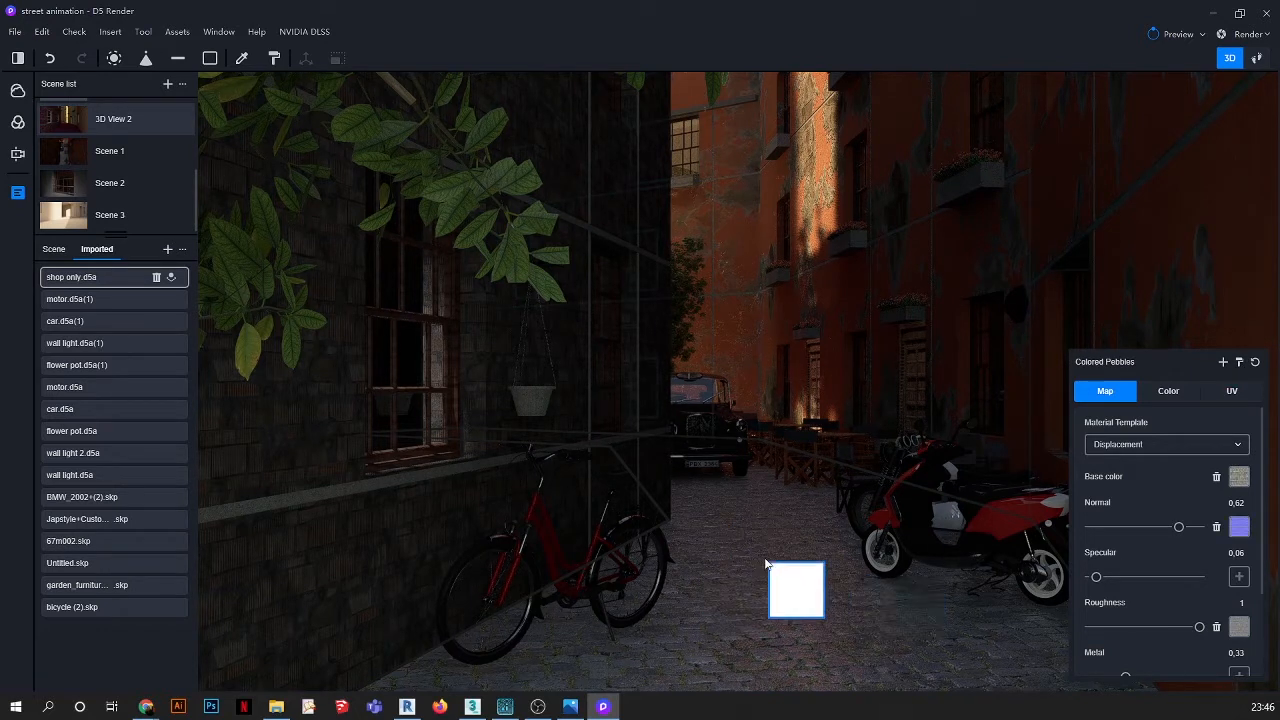
pyautogui.click(66, 218)
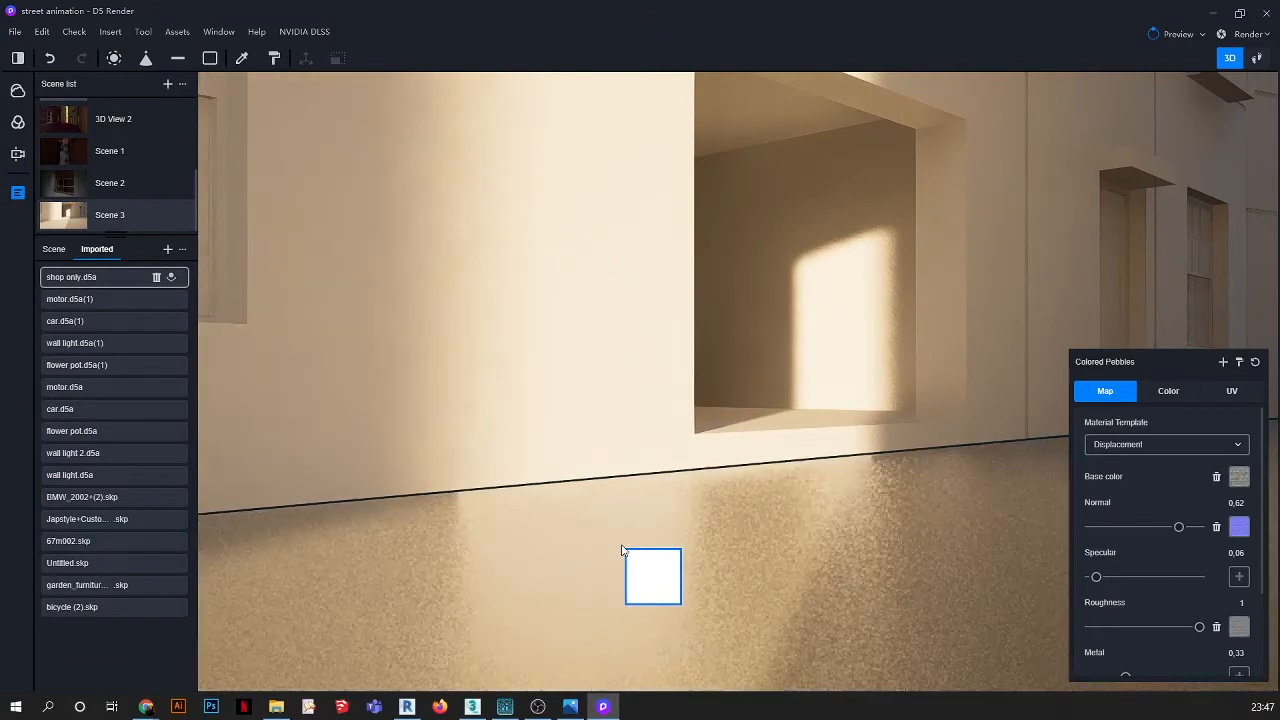
pyautogui.click(242, 58)
pyautogui.click(751, 545)
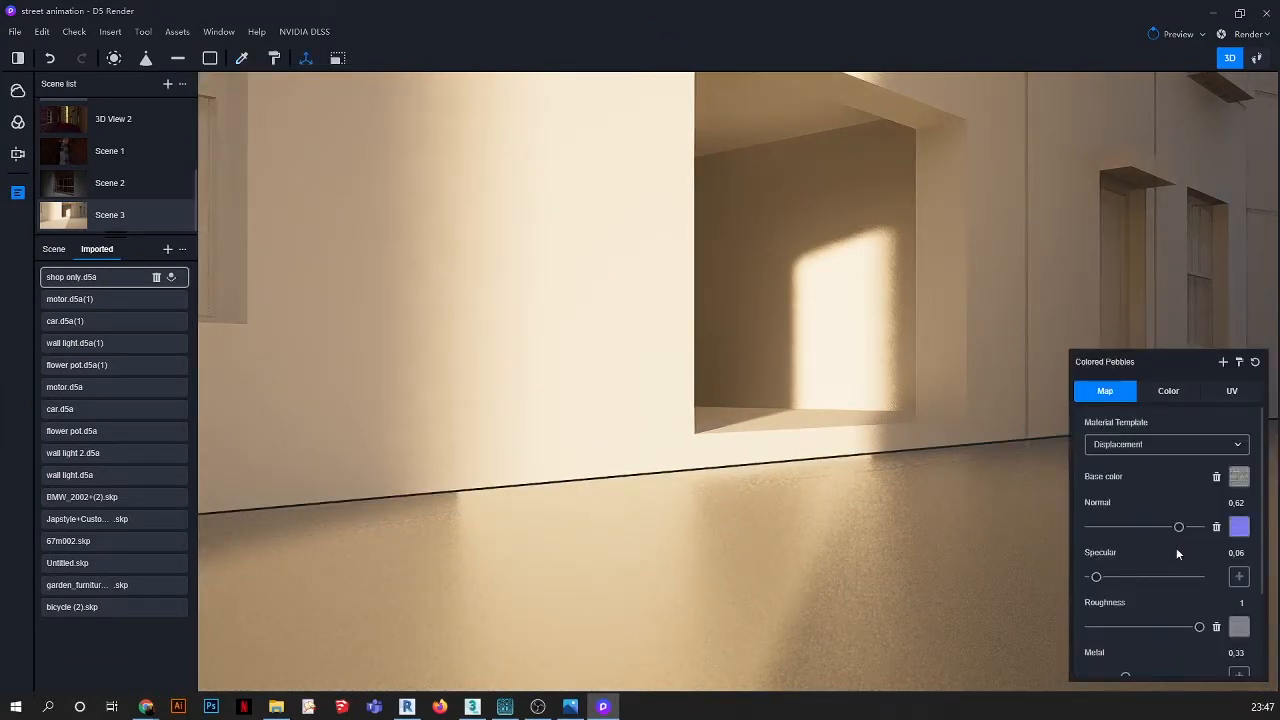
# Set the UV stretch of the Colored Pebbles paving to 0.001 in X and Y and check the stone scale on the street
pyautogui.scroll(-3, 1176, 547)
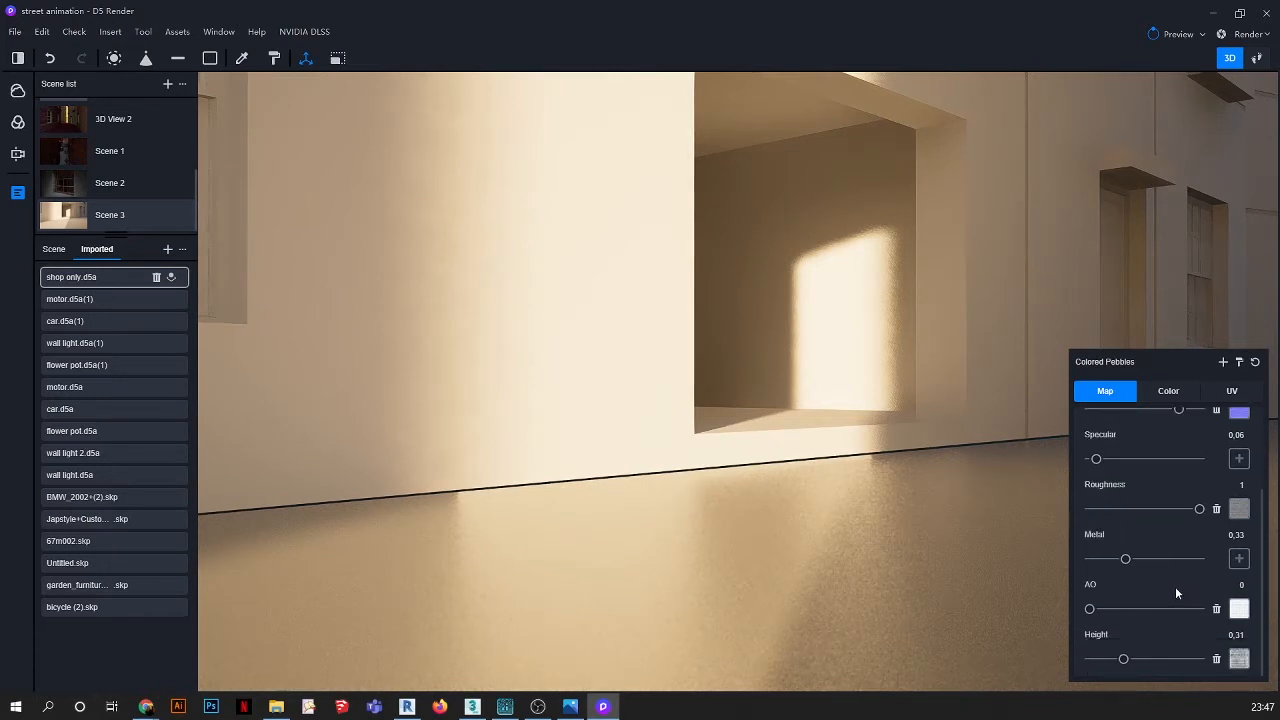
pyautogui.click(1231, 391)
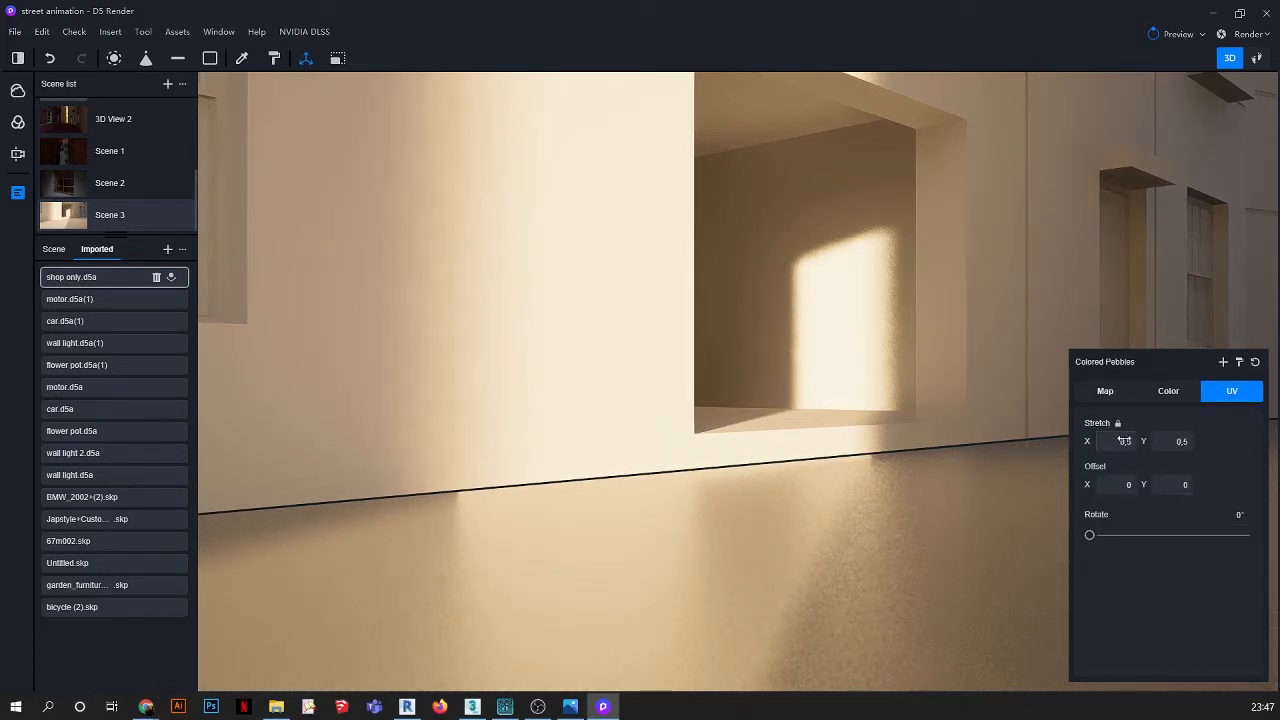
pyautogui.moveTo(1124, 440); pyautogui.dragTo(1009, 449)
pyautogui.moveTo(697, 536); pyautogui.dragTo(904, 492, button='right')
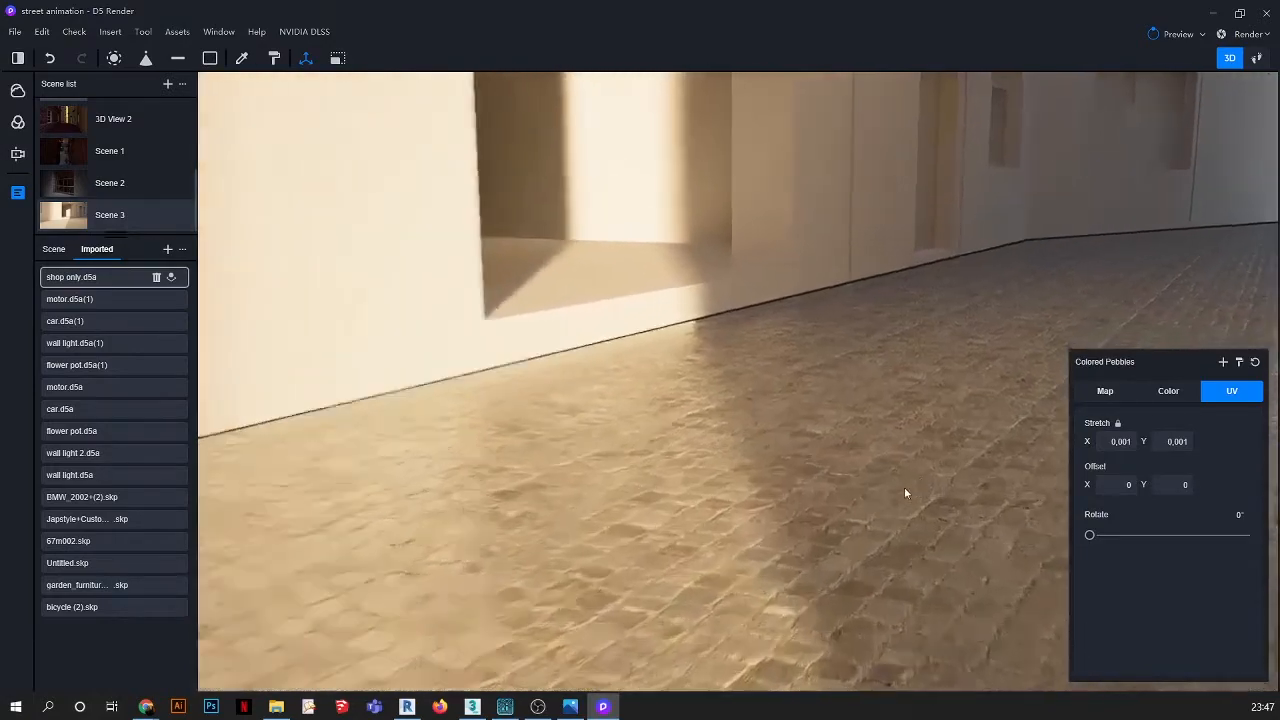
pyautogui.scroll(4, 862, 540)
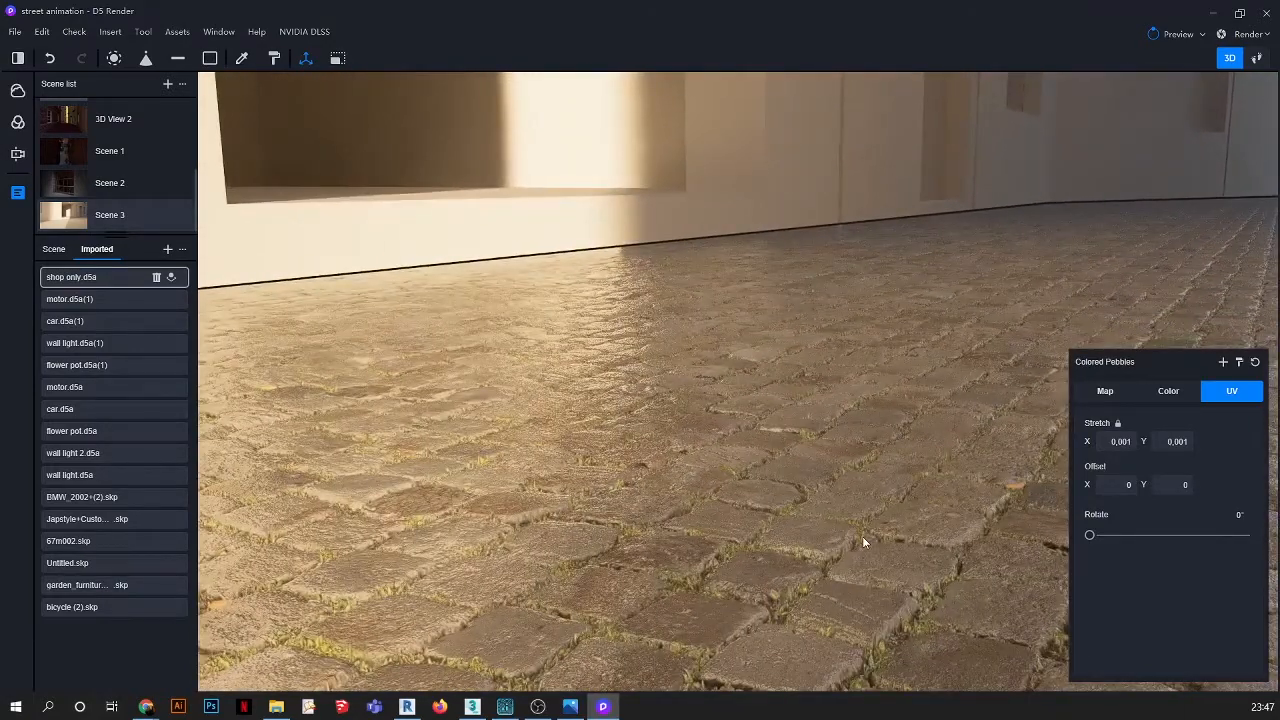
pyautogui.scroll(-4, 729, 437)
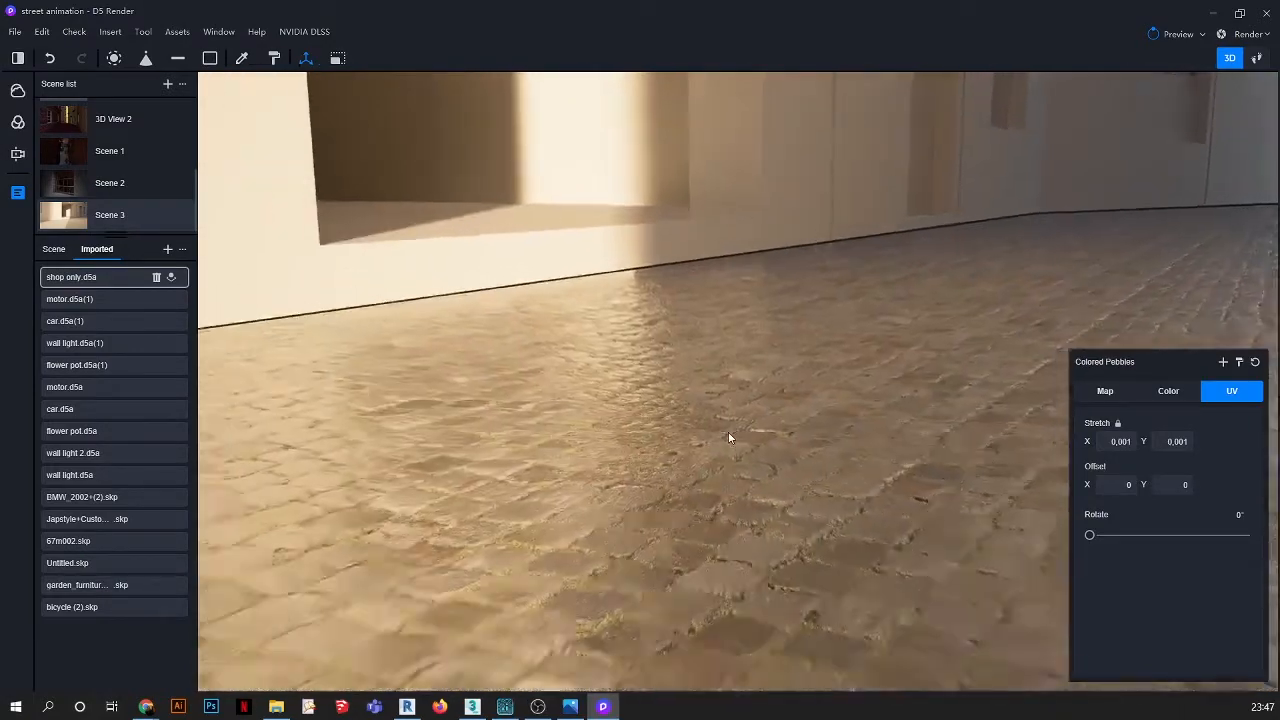
pyautogui.scroll(-3, 733, 432)
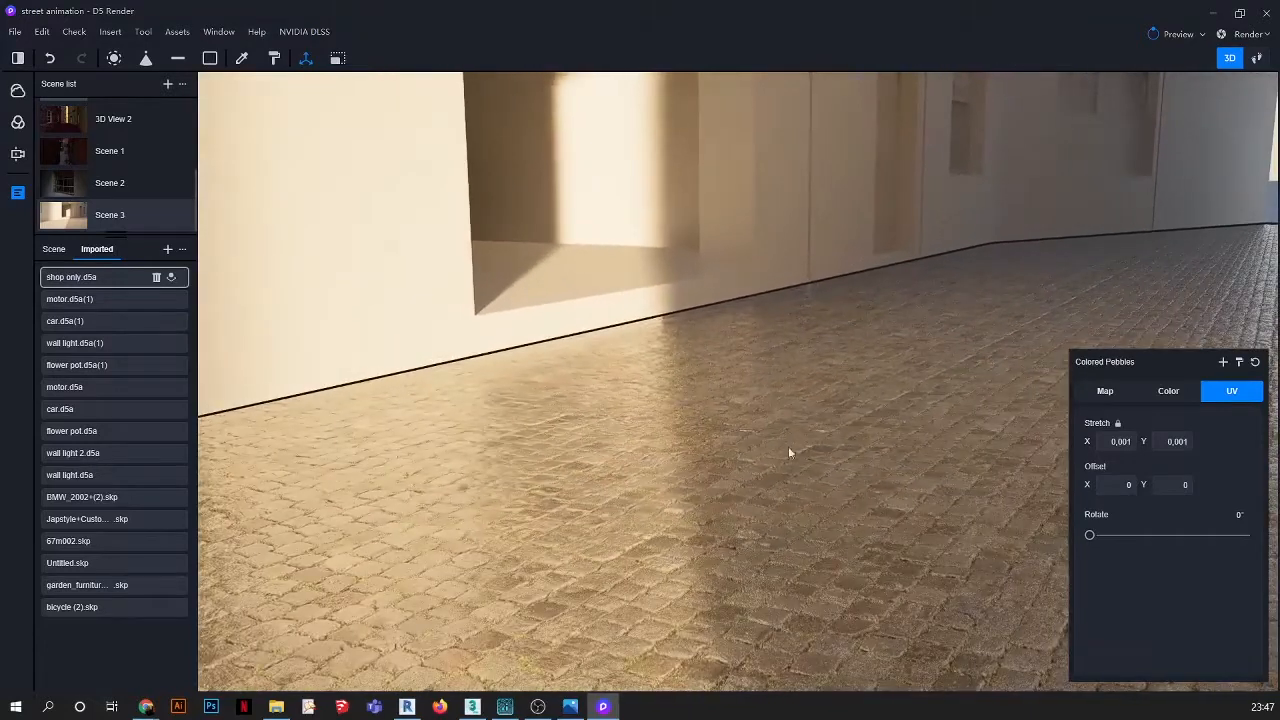
pyautogui.scroll(4, 689, 423)
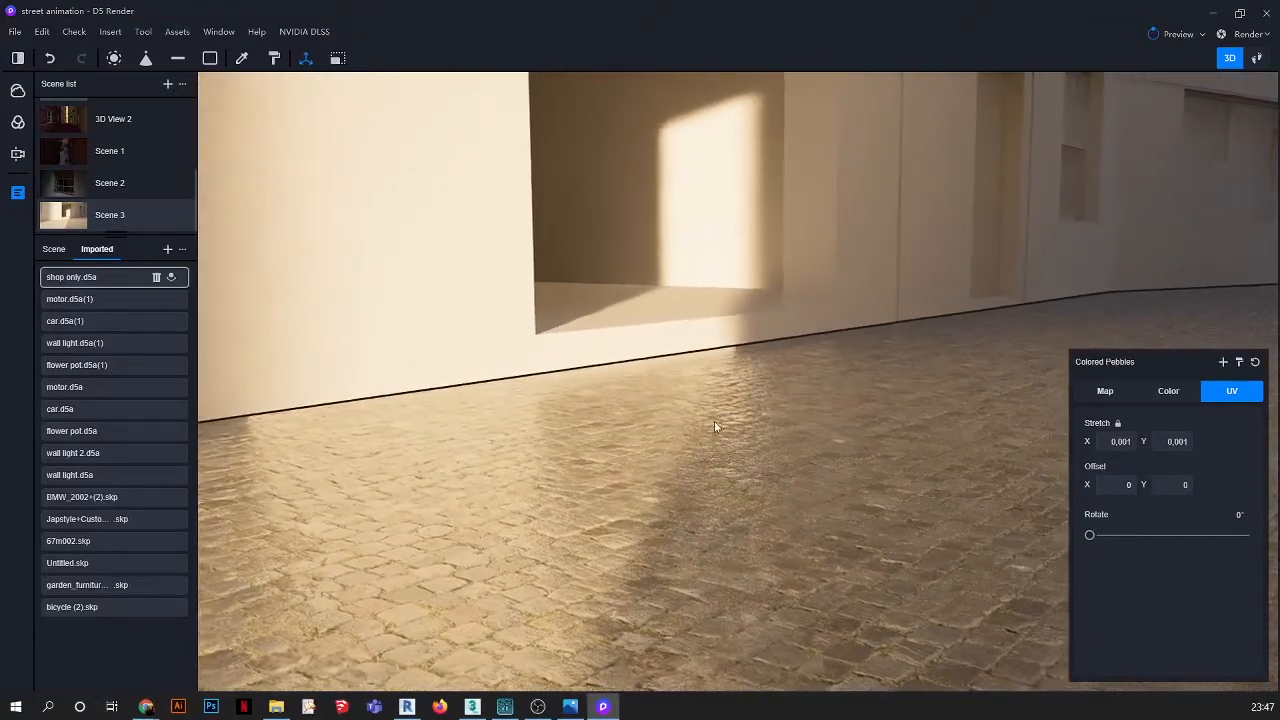
pyautogui.scroll(2, 602, 434)
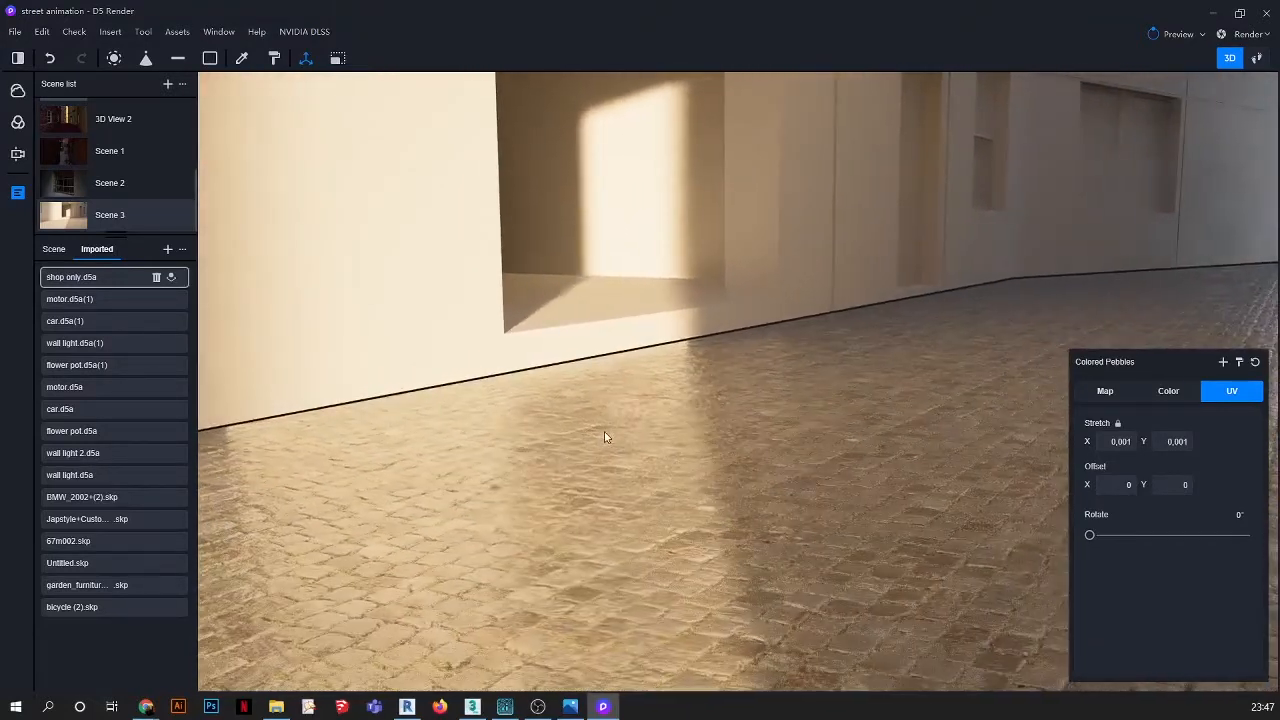
# Copy the Yellow and white bump wall paint 01 material from the orange facade in 3D View 2 to Scene 3's shop facade
pyautogui.click(58, 121)
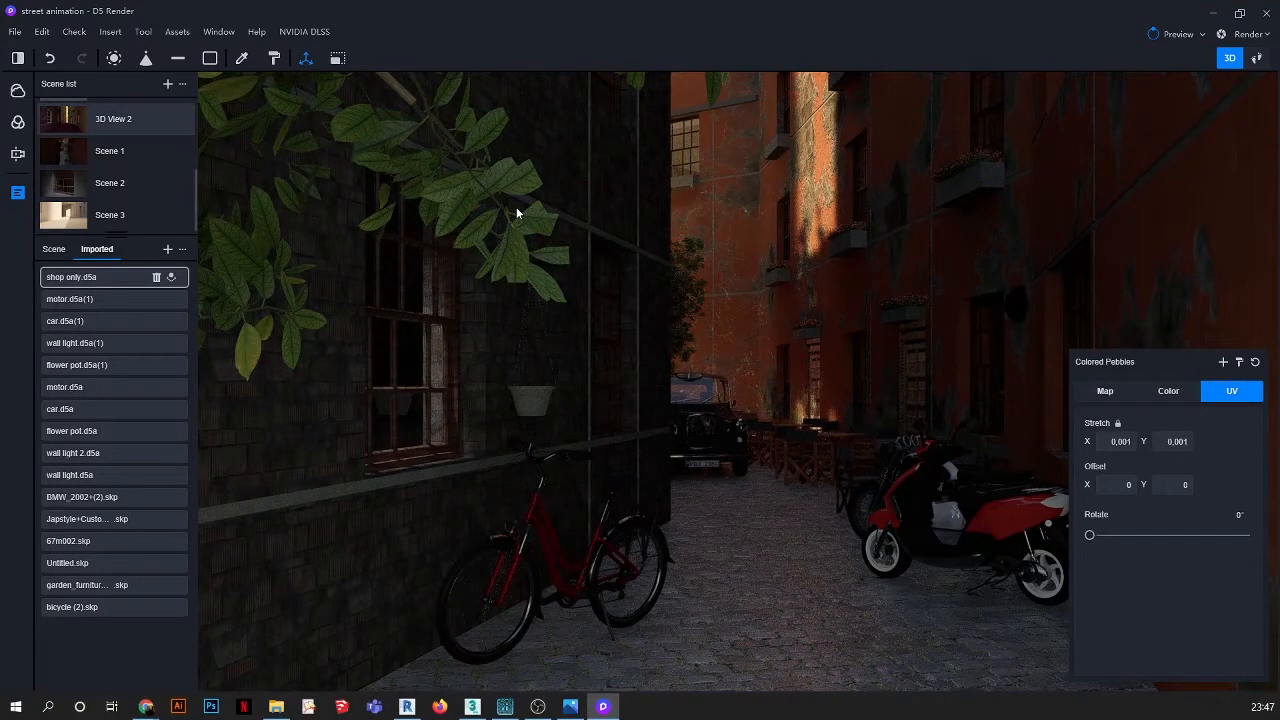
pyautogui.press('i')
pyautogui.click(726, 224)
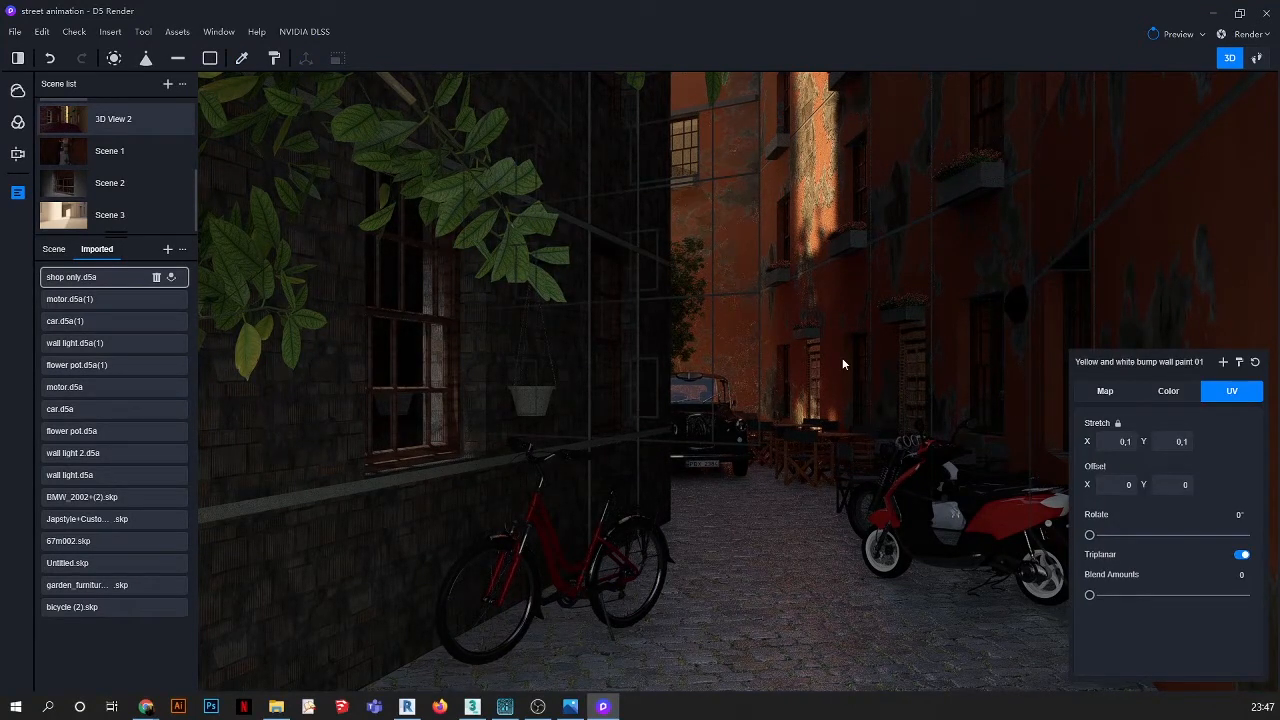
pyautogui.click(1240, 363)
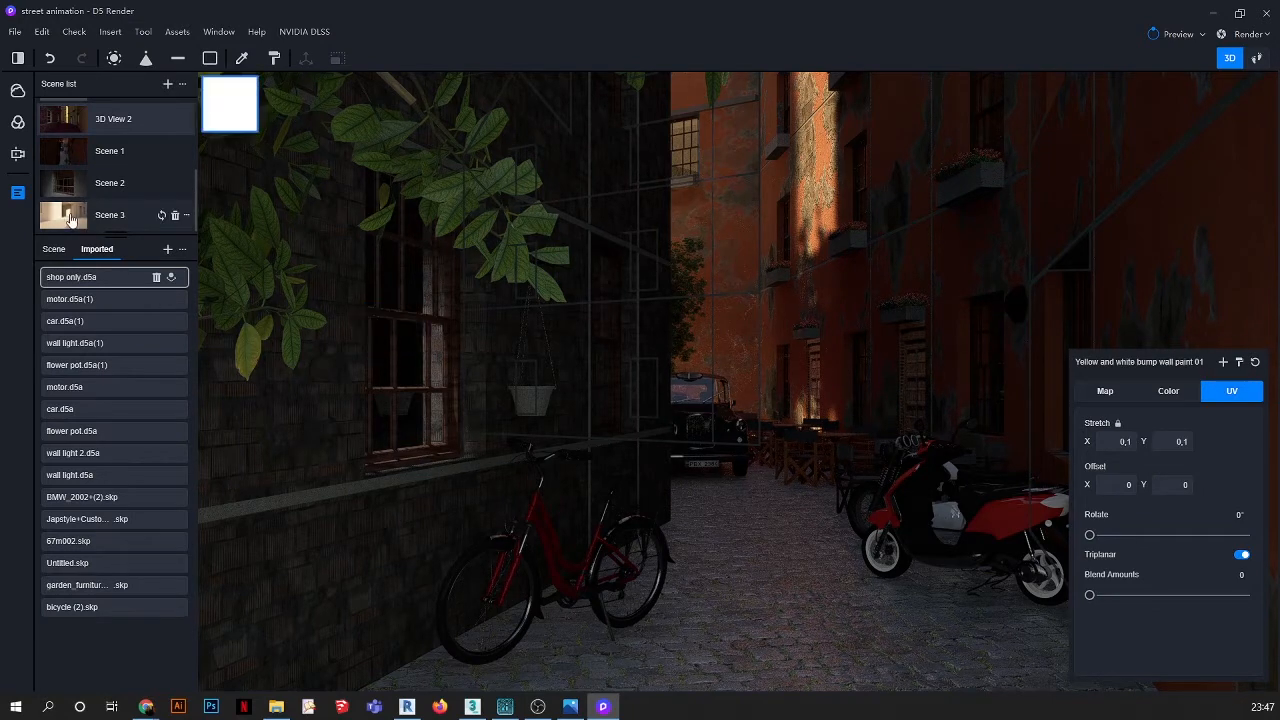
pyautogui.click(110, 215)
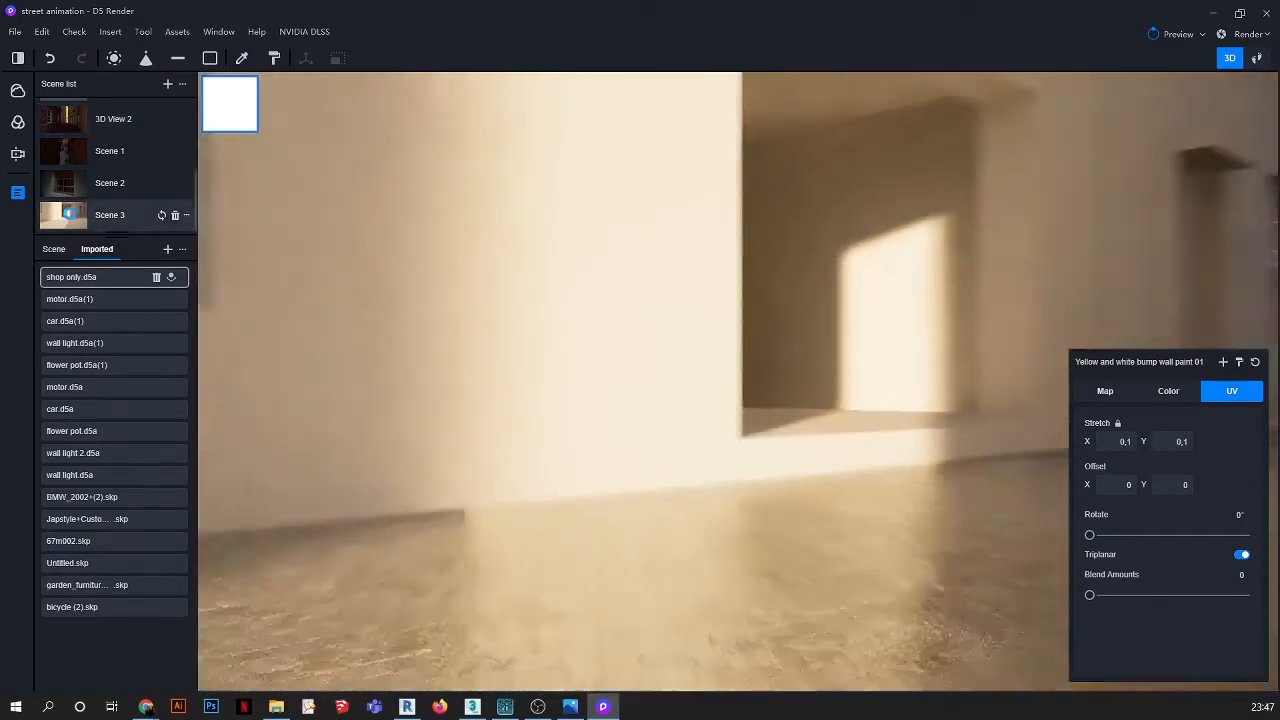
pyautogui.click(436, 303)
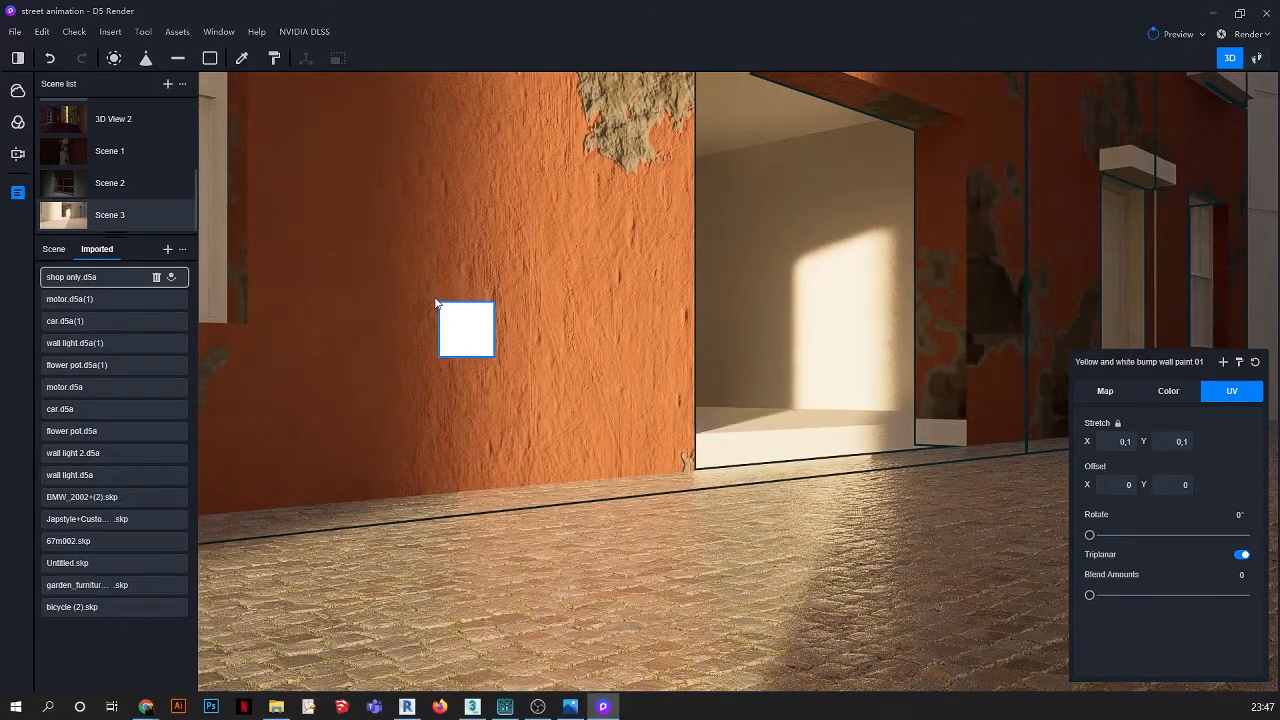
pyautogui.moveTo(436, 303); pyautogui.dragTo(469, 337, button='middle')
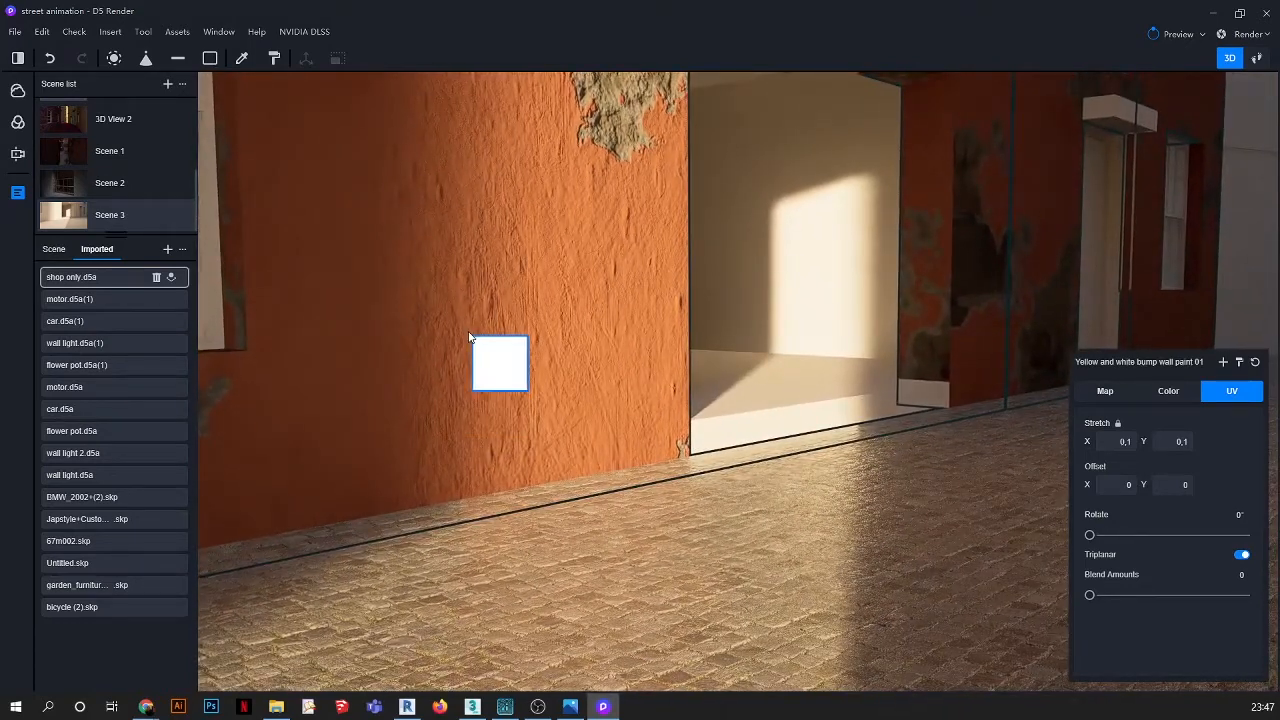
pyautogui.press('Escape')
pyautogui.moveTo(558, 327); pyautogui.dragTo(498, 292, button='middle')
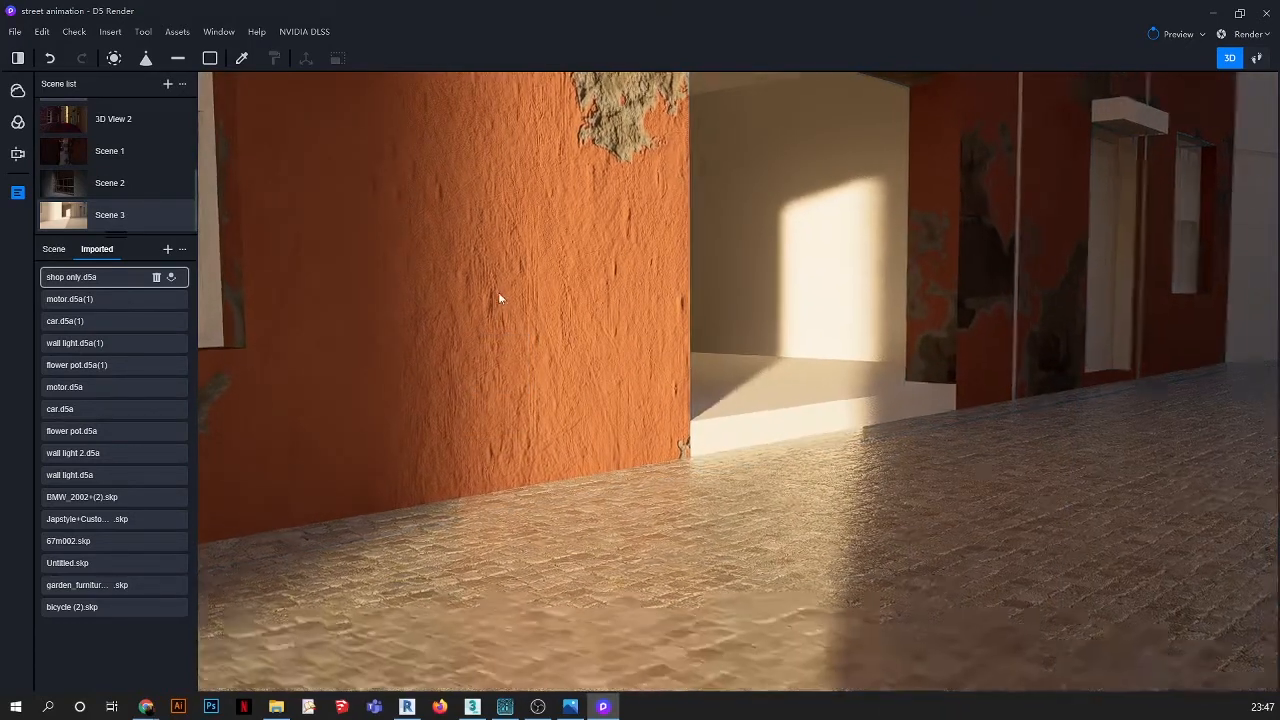
pyautogui.scroll(3, 498, 292)
pyautogui.scroll(-3, 528, 304)
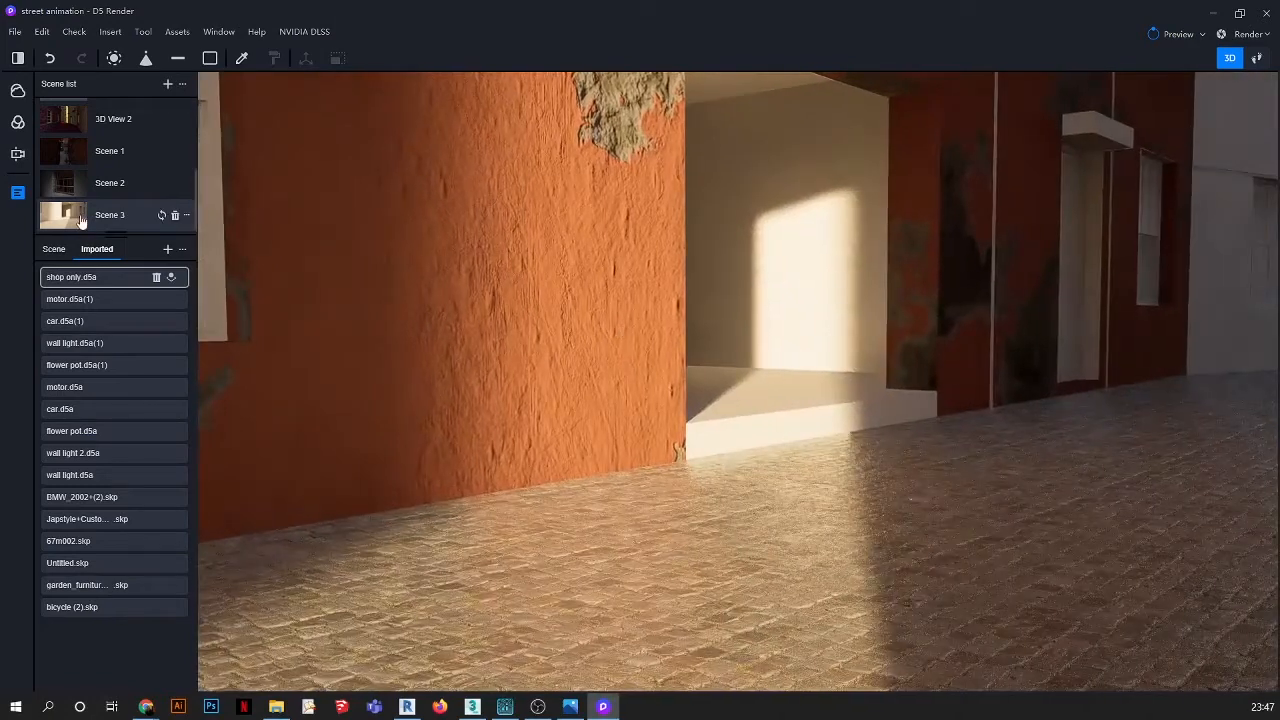
pyautogui.click(80, 216)
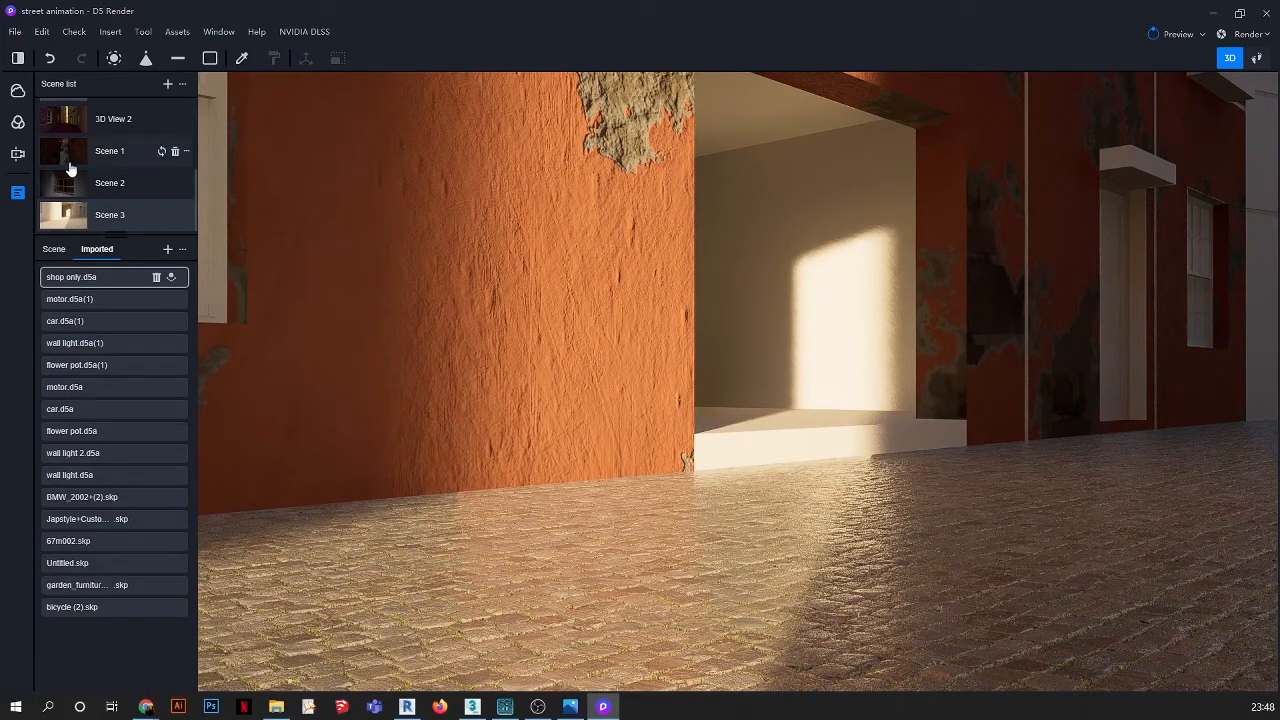
# Copy the Rough Concrete 03 material from 3D View 2 and apply it to Scene 3's shop floor, its raised base and the door canopy
pyautogui.click(64, 119)
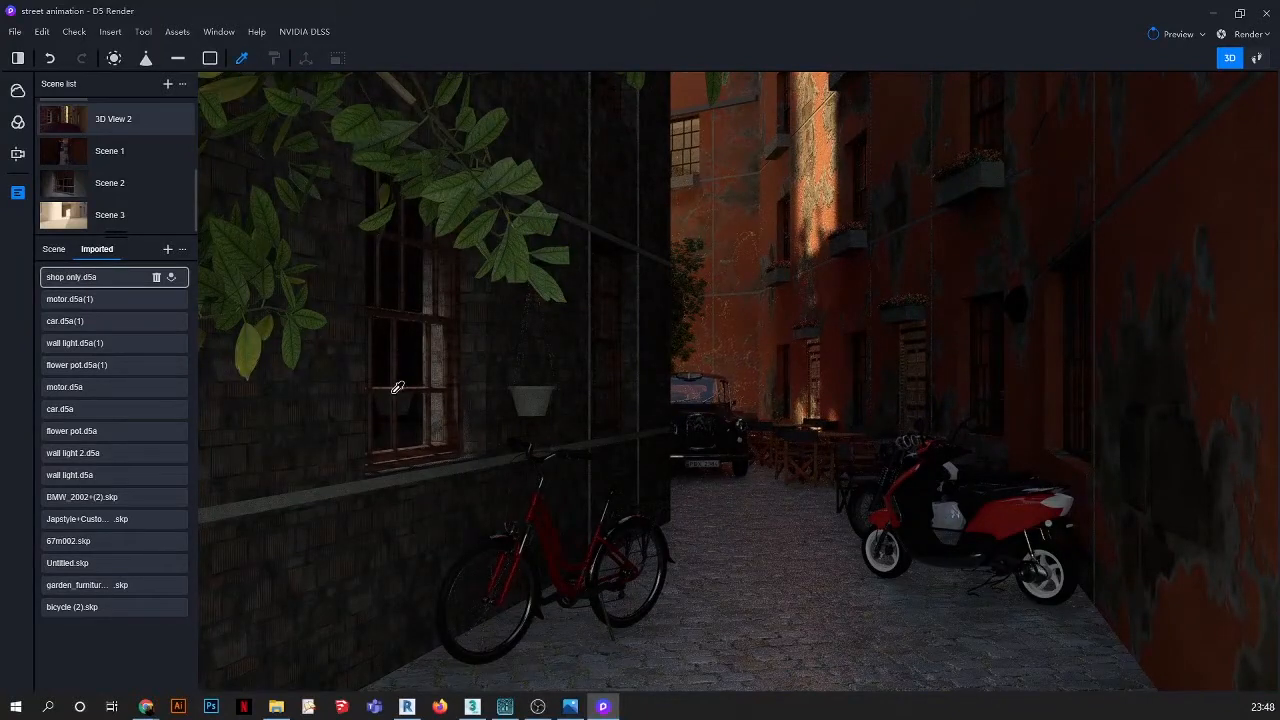
pyautogui.scroll(3, 385, 413)
pyautogui.click(421, 577)
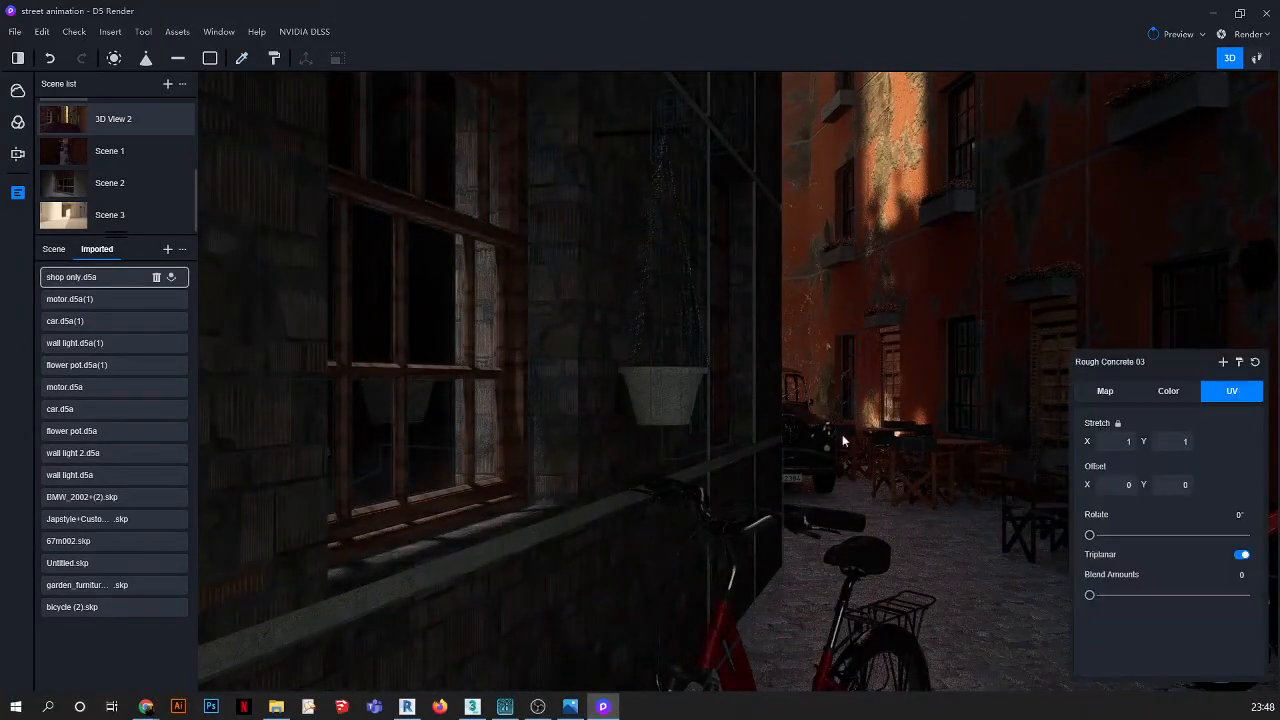
pyautogui.click(62, 220)
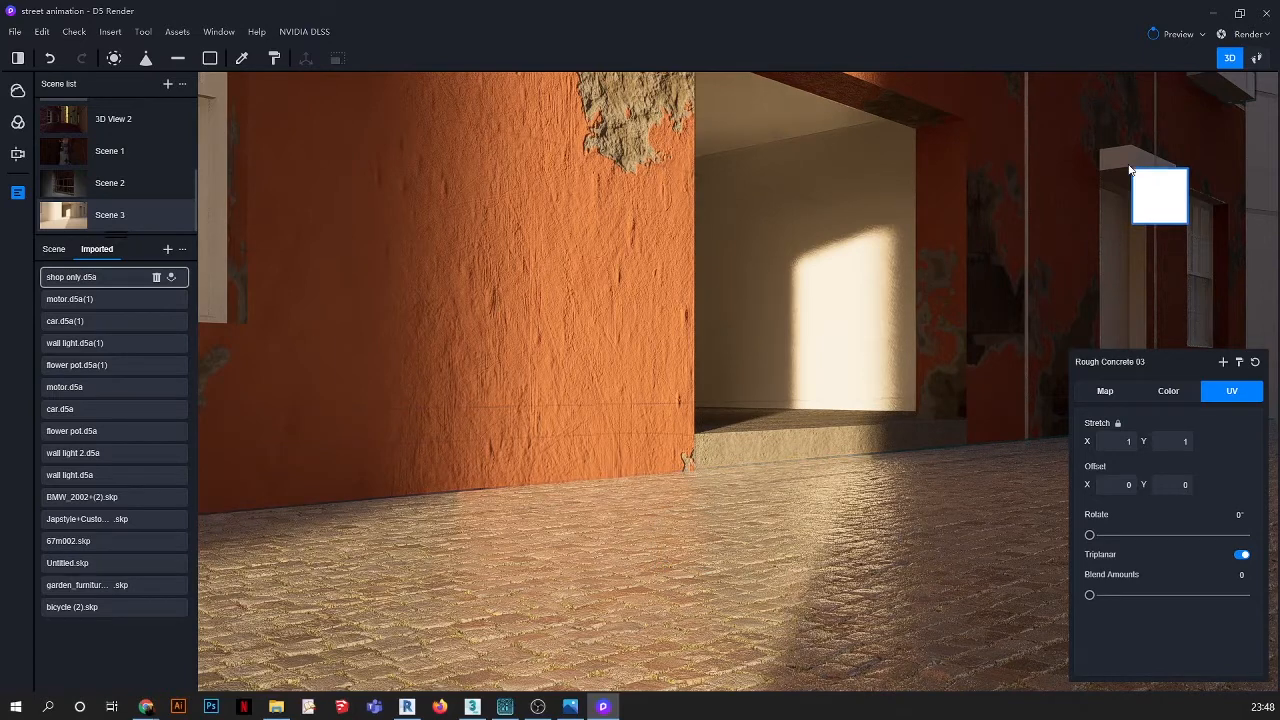
pyautogui.scroll(5, 1033, 312)
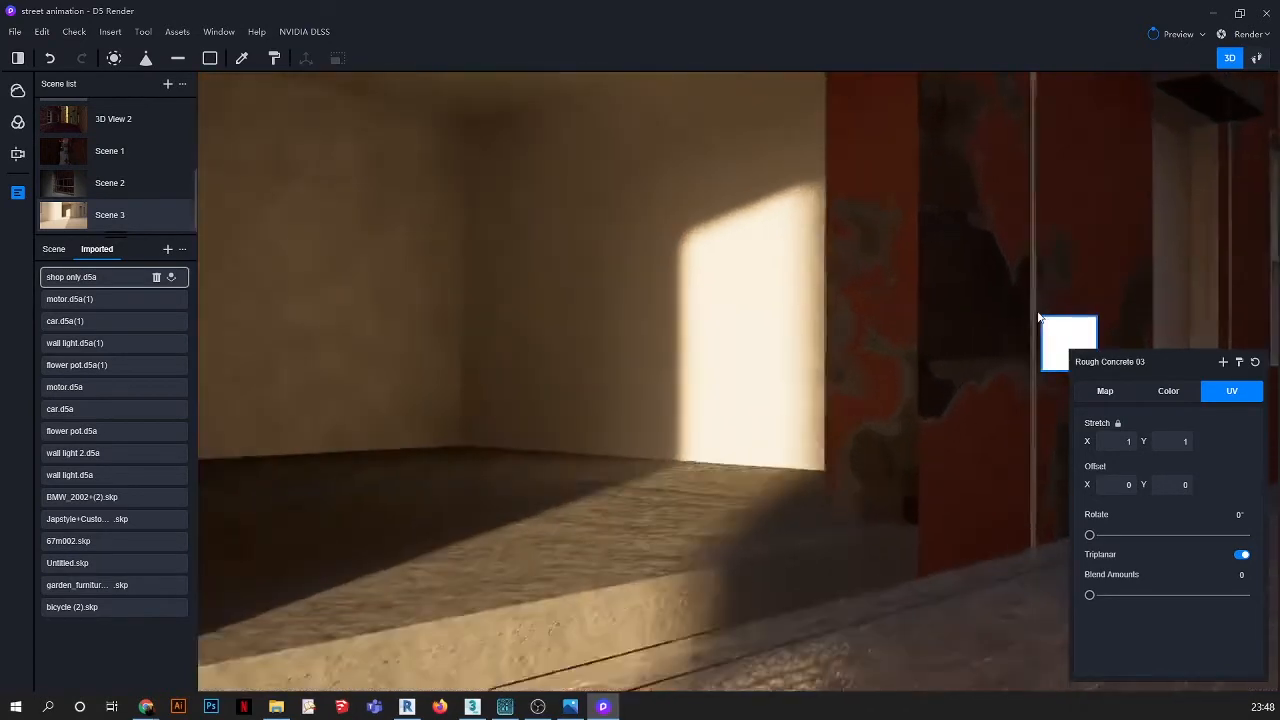
pyautogui.scroll(3, 1037, 309)
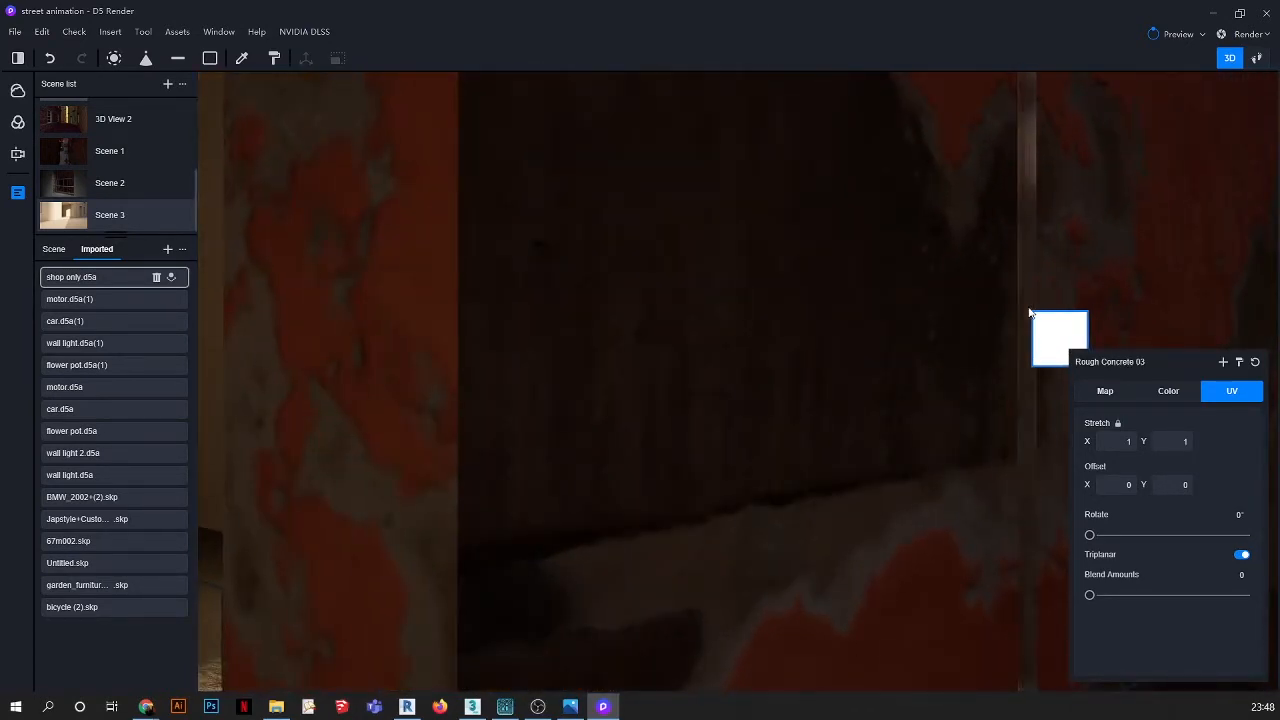
pyautogui.scroll(-3, 849, 347)
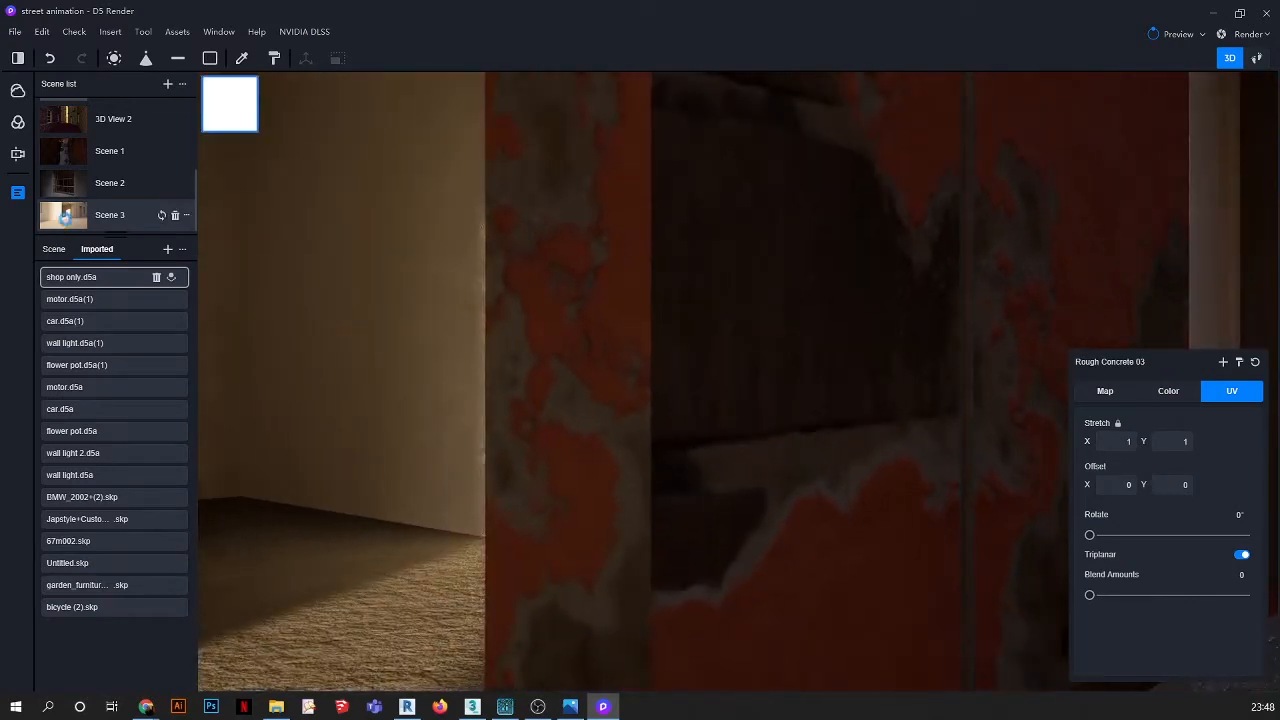
pyautogui.scroll(-2, 608, 318)
pyautogui.scroll(-4, 608, 318)
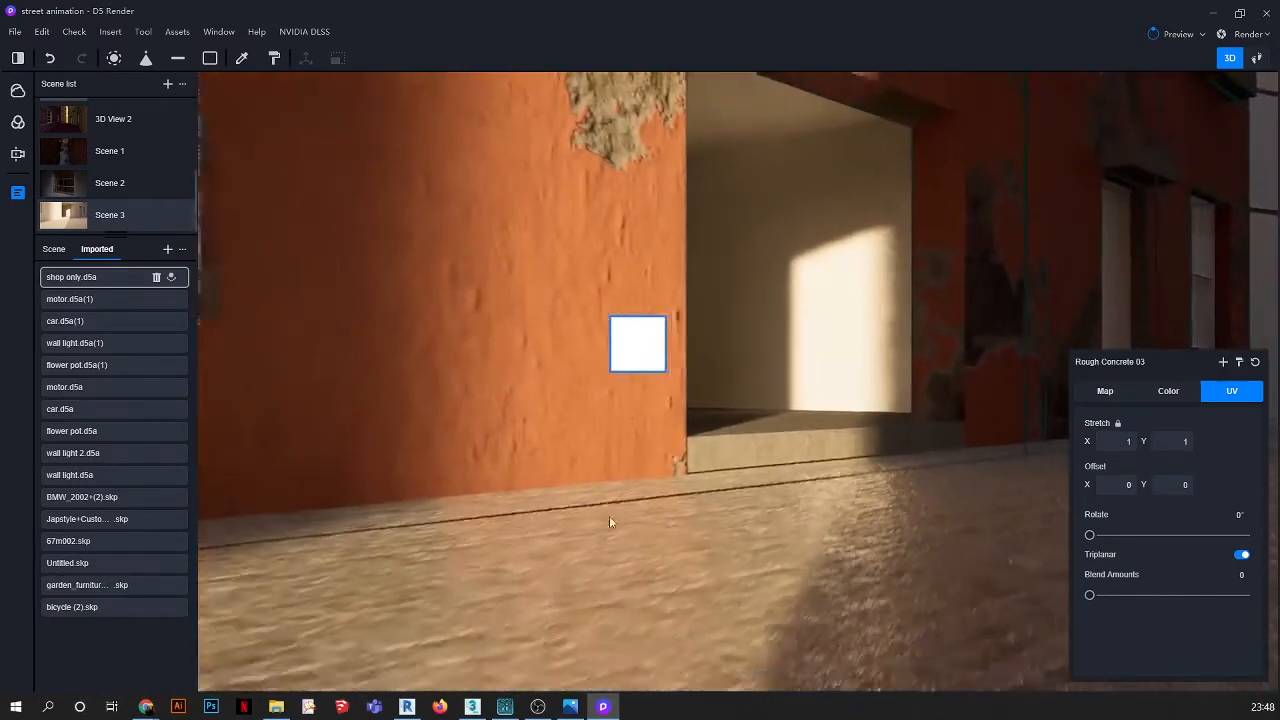
# Check the reference image in Photos and apply the Rough Concrete 03 material to the shop's interior walls
pyautogui.click(569, 707)
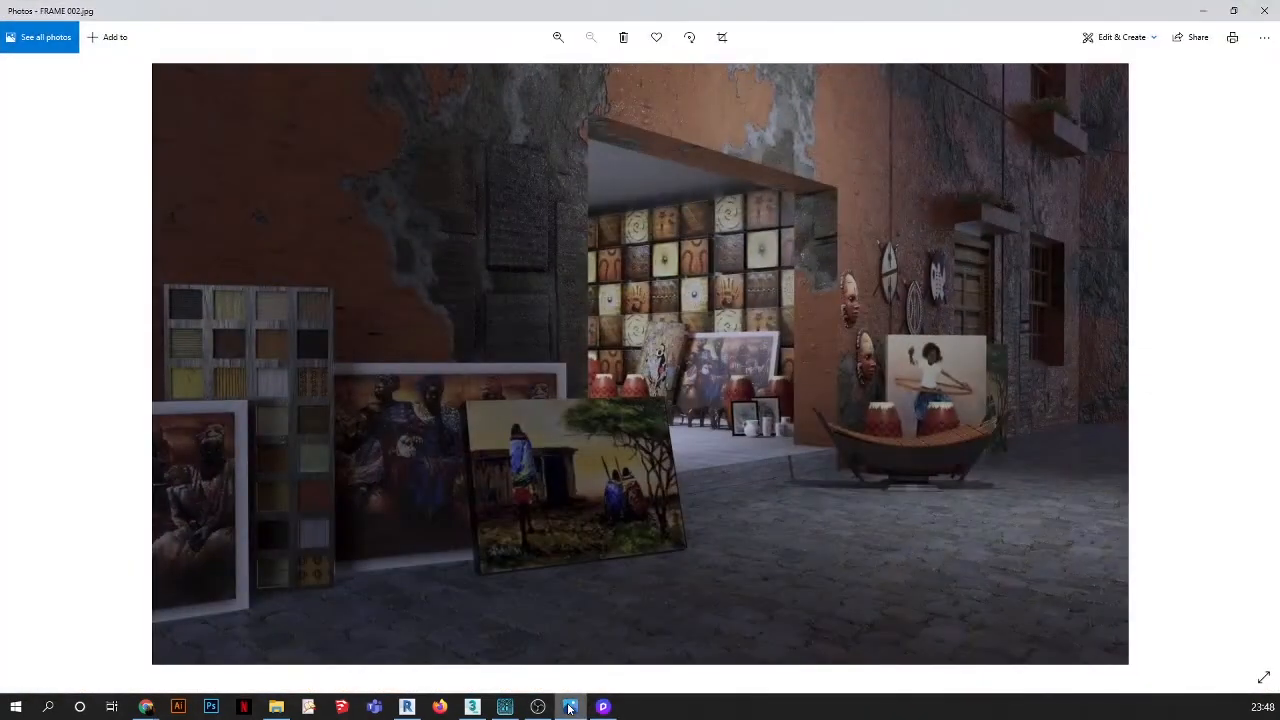
pyautogui.click(569, 707)
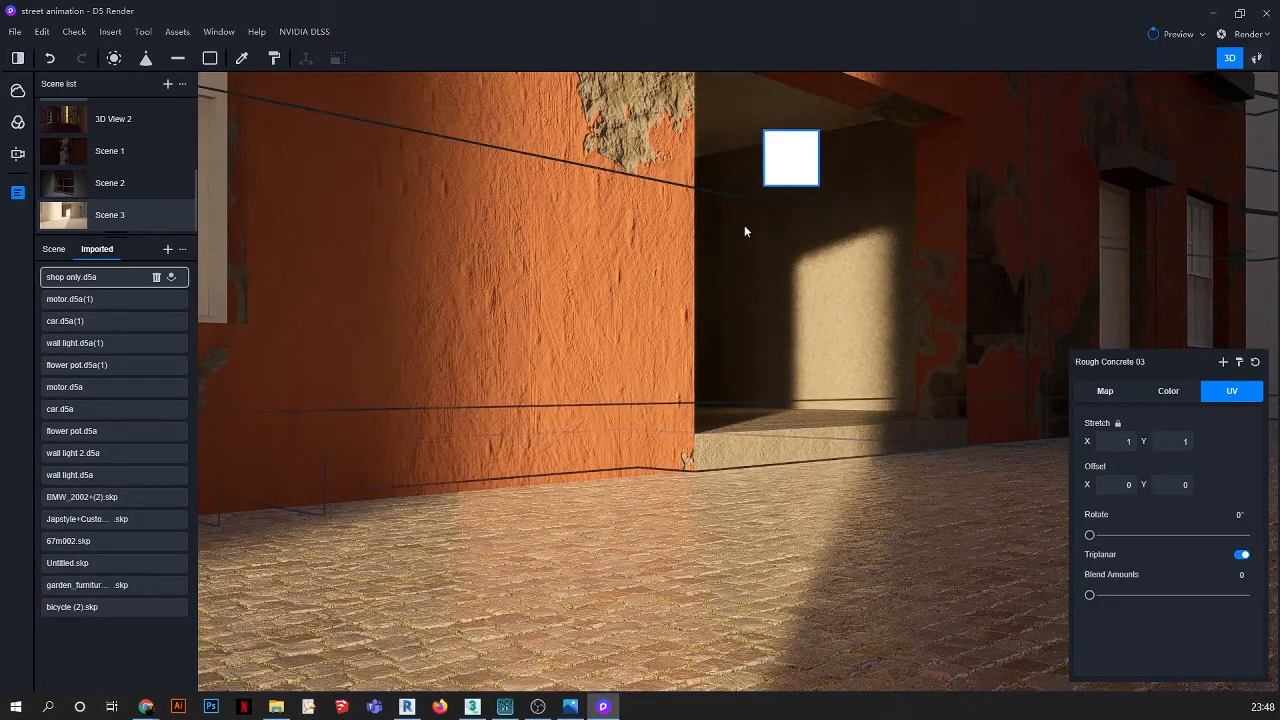
pyautogui.press('Escape')
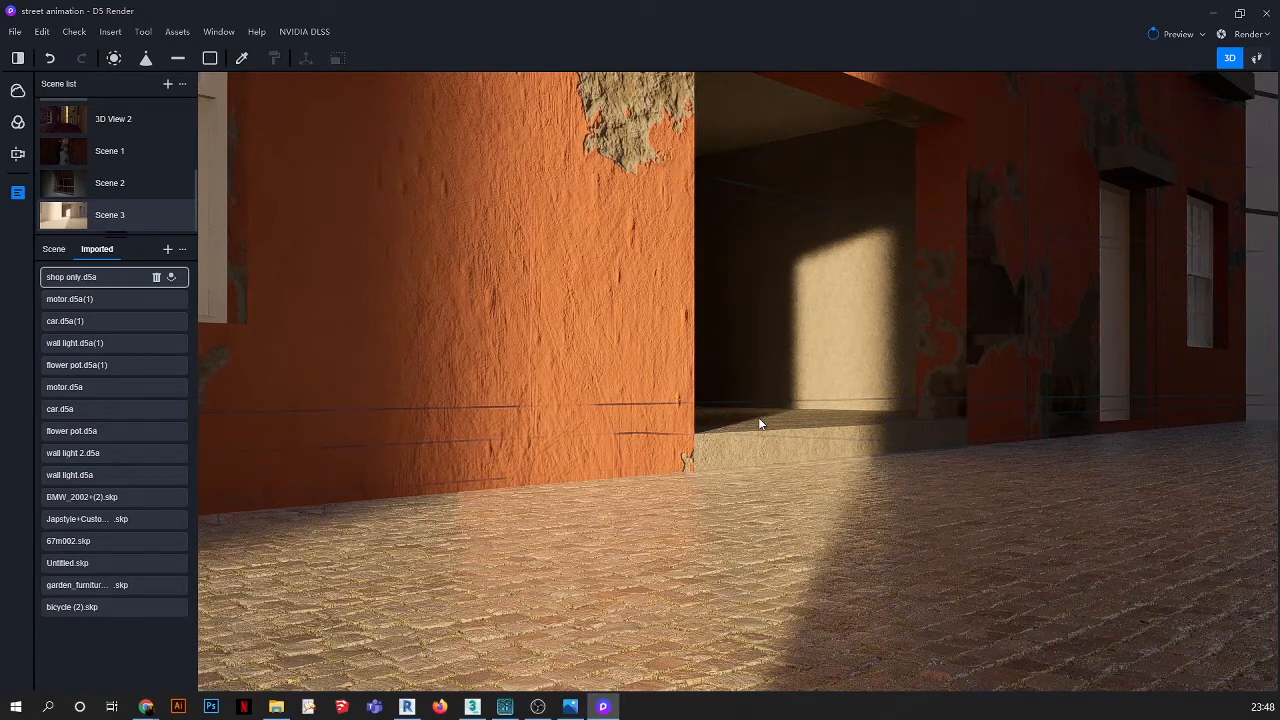
# Copy the Brown Walnut Wood material from Scene 2's window frame and apply it to the door beside the shop in Scene 3
pyautogui.click(67, 185)
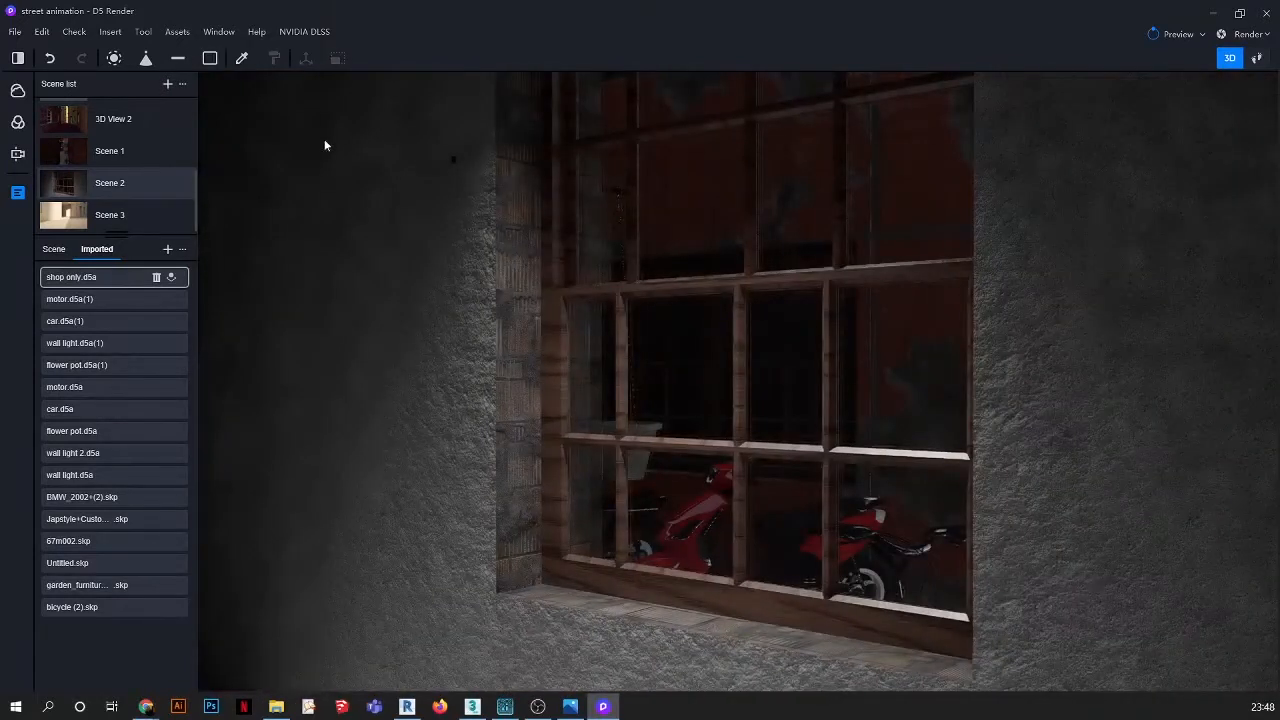
pyautogui.click(555, 327)
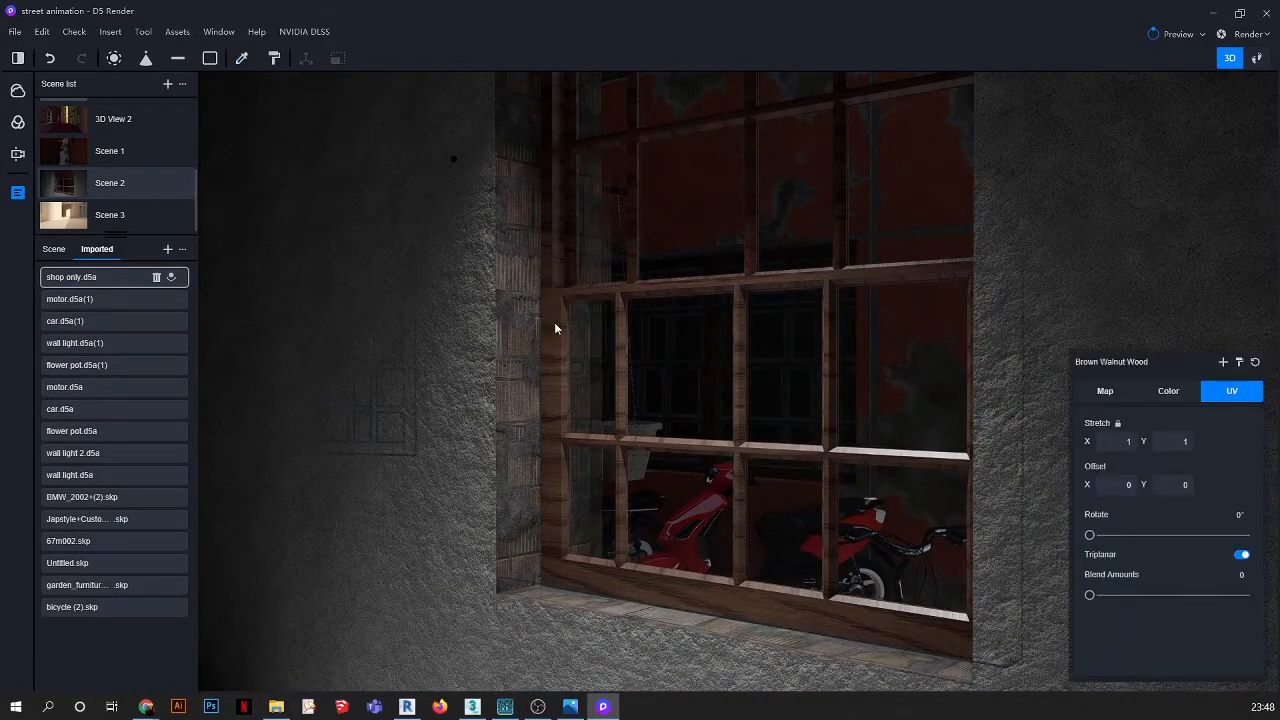
pyautogui.click(1237, 365)
pyautogui.click(77, 211)
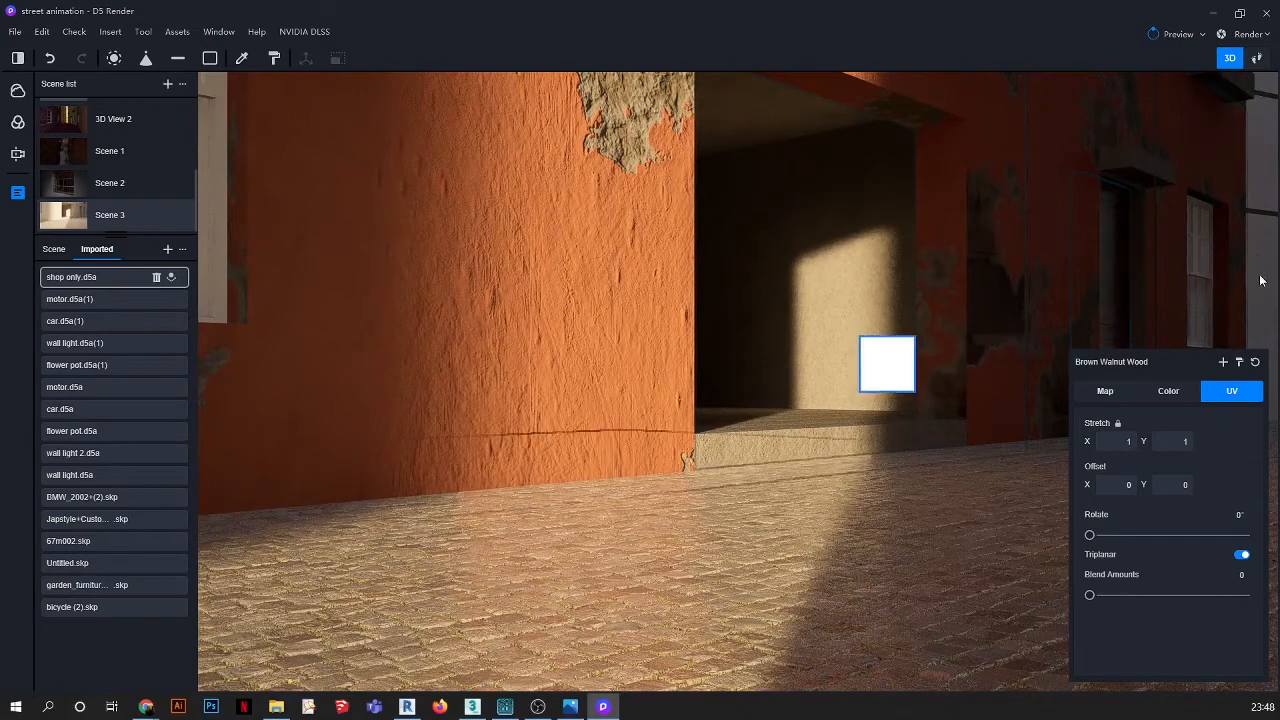
# Copy the Normal Glass material from Scene 2's window and apply it to the window panes beside the shop in Scene 3
pyautogui.click(68, 183)
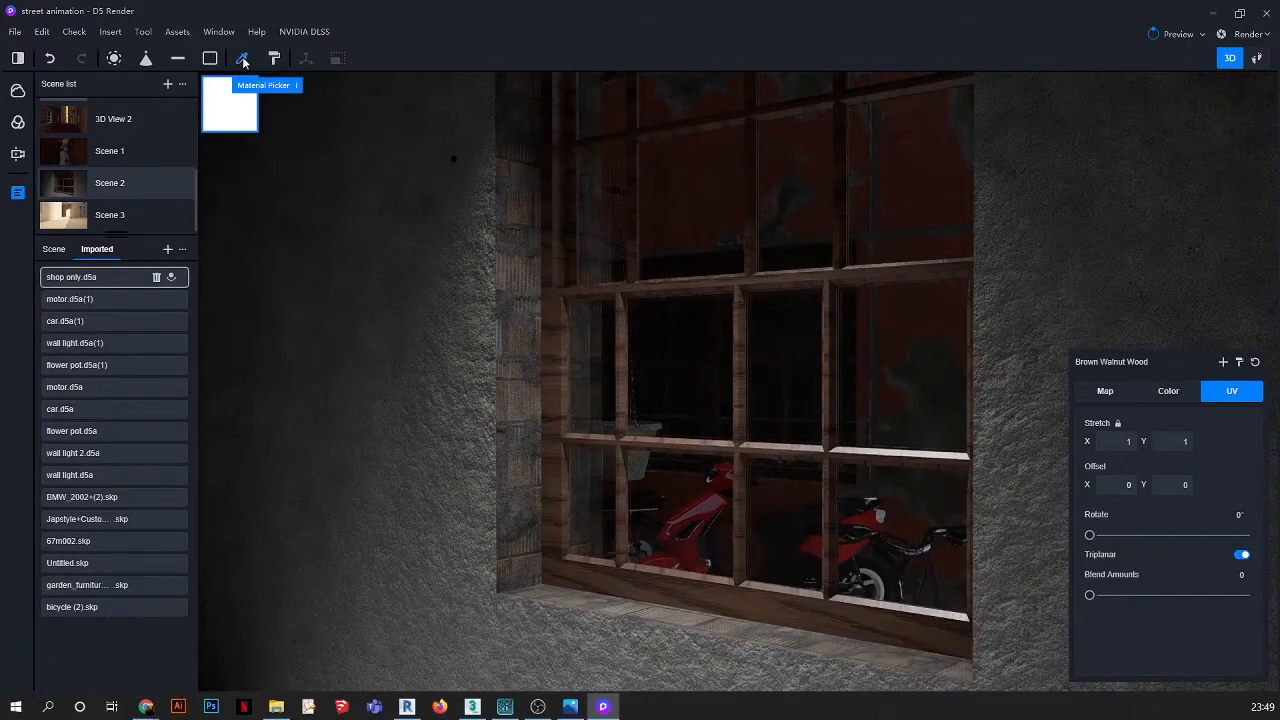
pyautogui.click(242, 60)
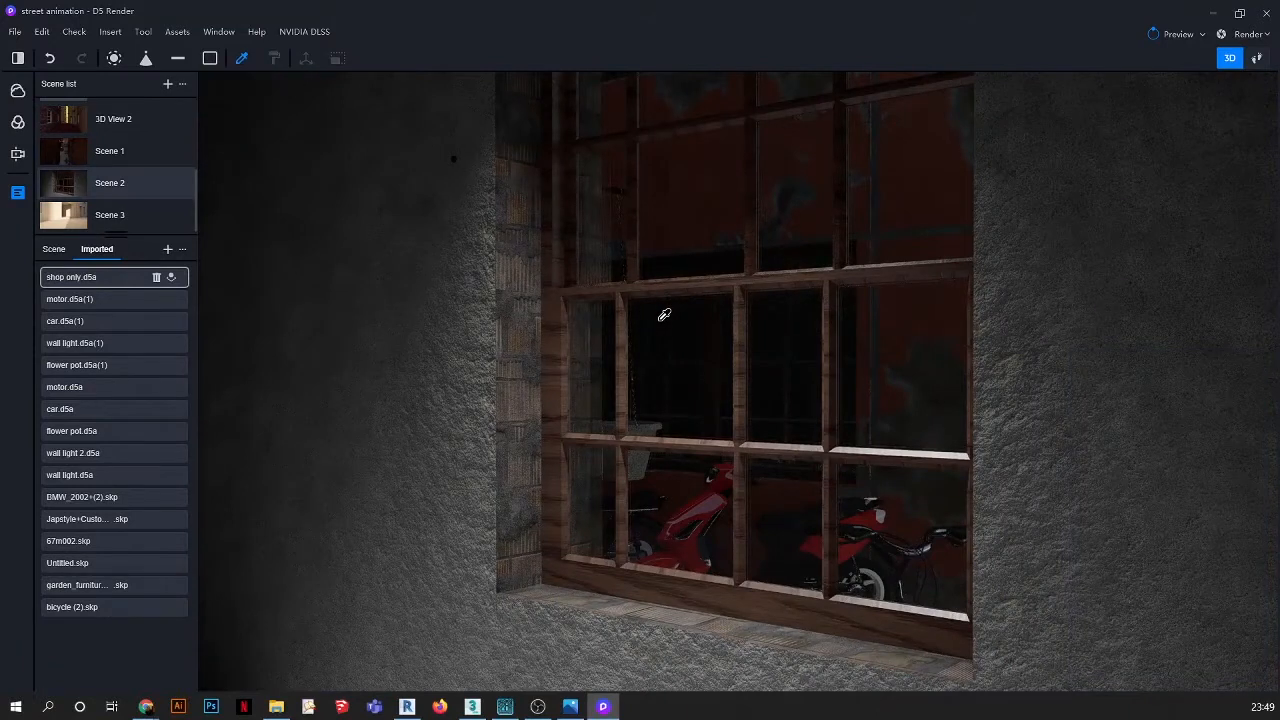
pyautogui.click(664, 323)
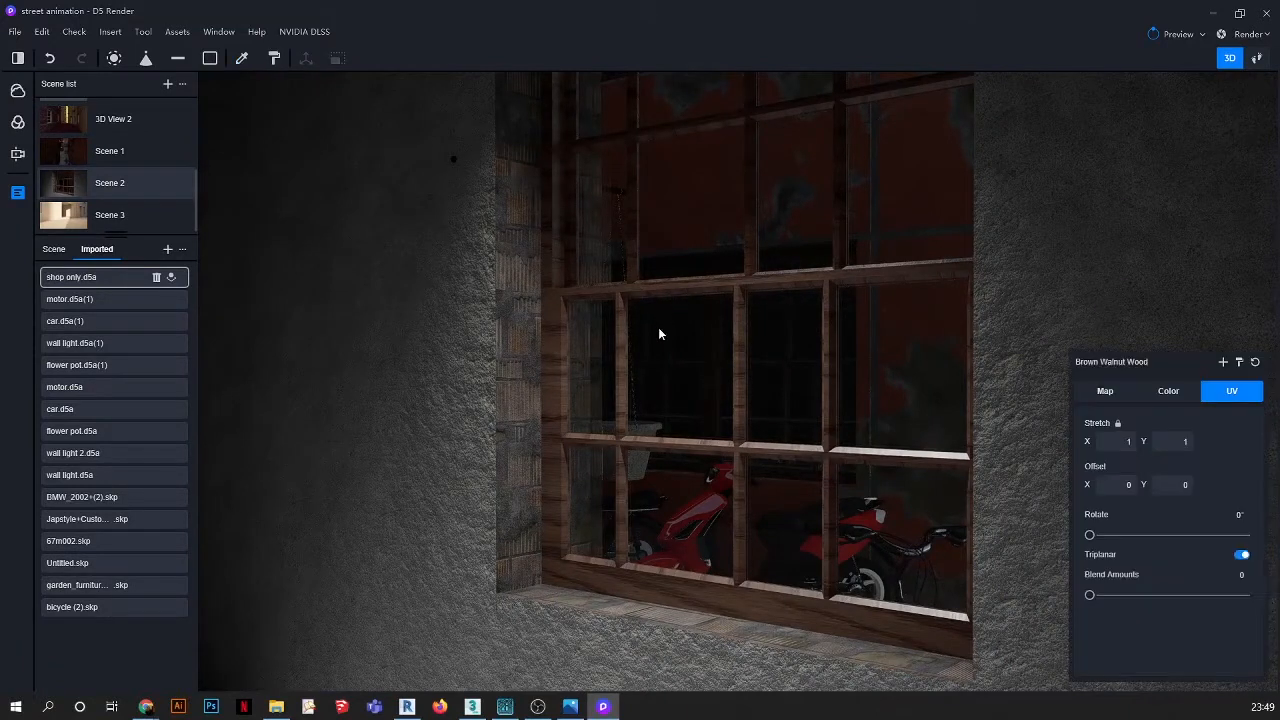
pyautogui.click(1240, 364)
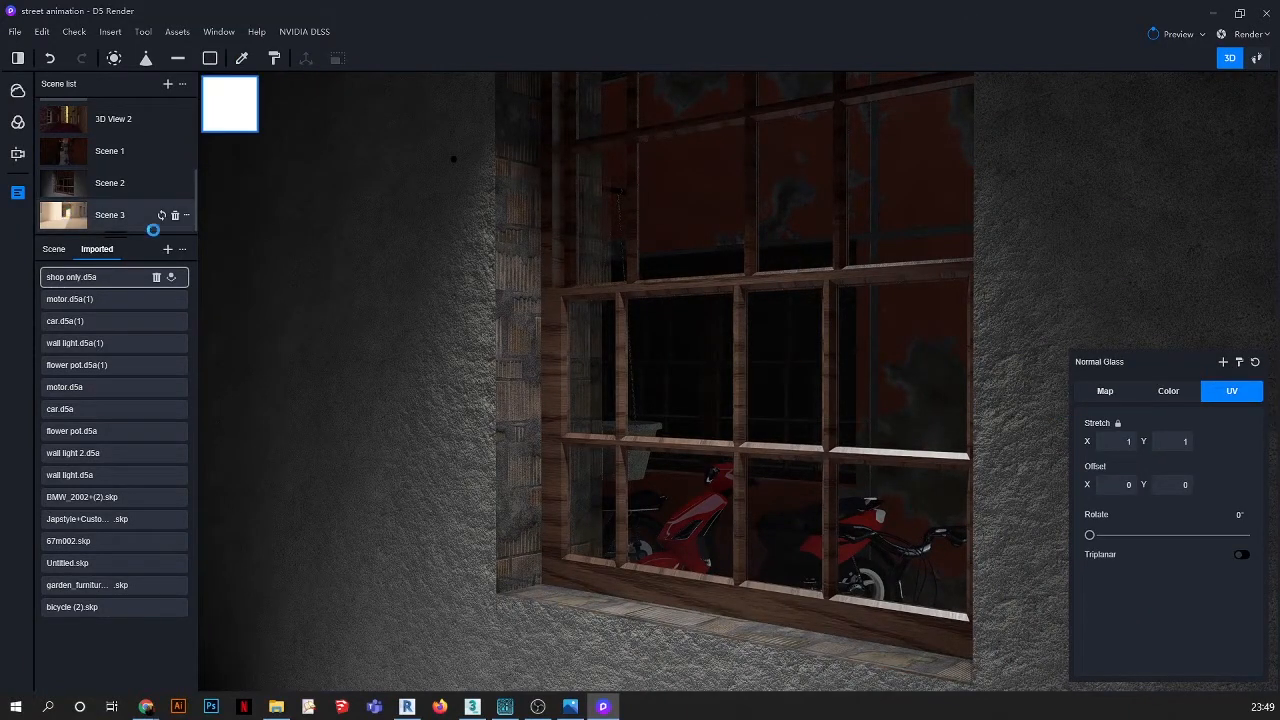
pyautogui.click(150, 216)
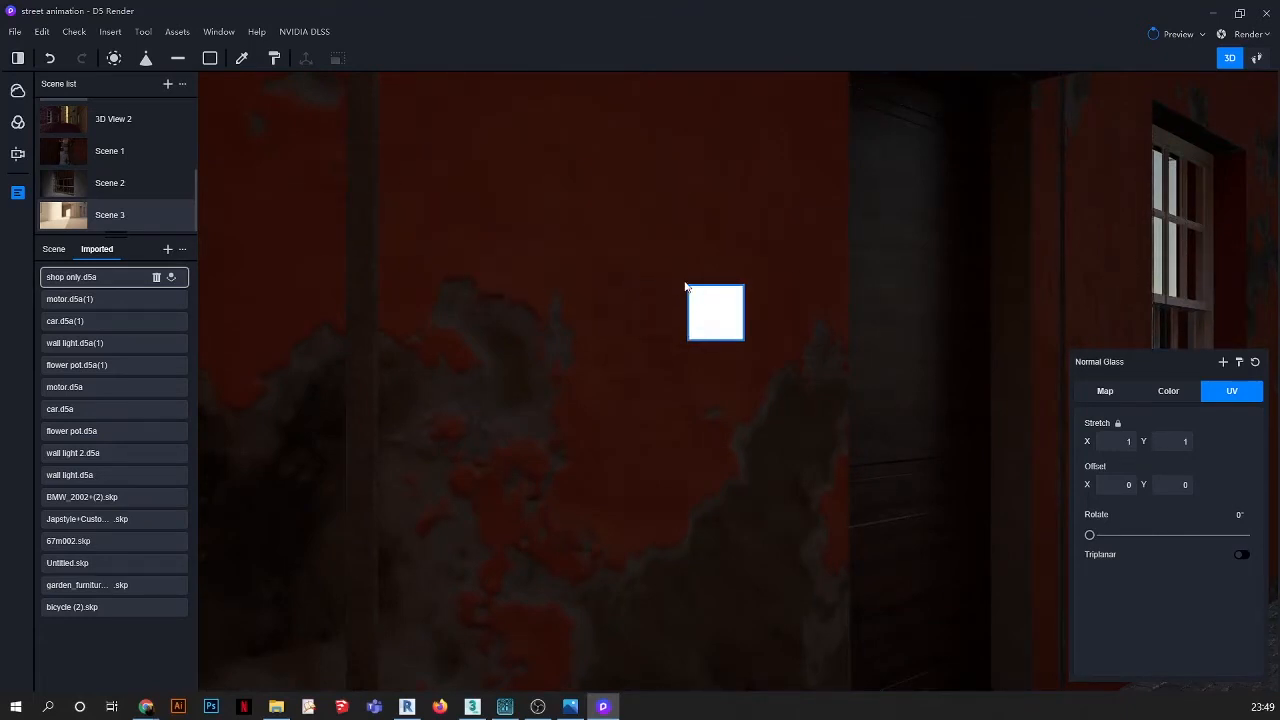
# Copy the Brown Walnut Wood material from the door beside the shop and apply it to Scene 3's window frames
pyautogui.click(241, 58)
pyautogui.click(906, 257)
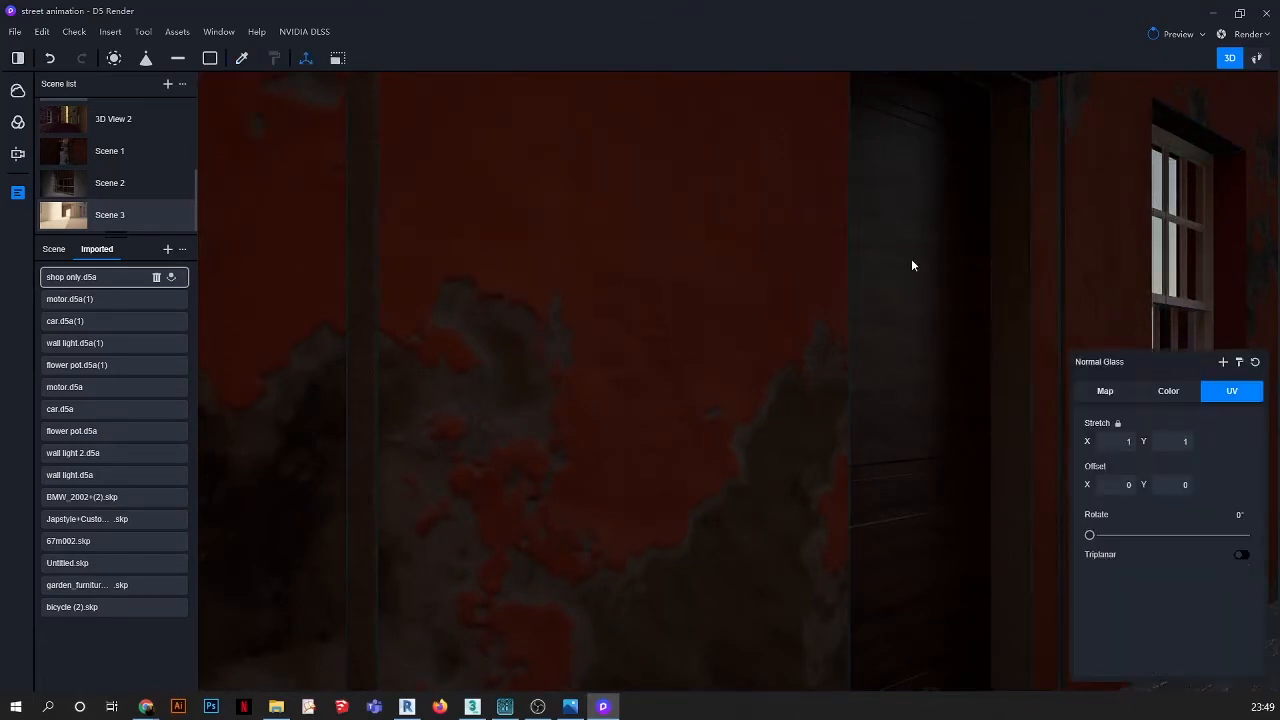
pyautogui.click(1239, 362)
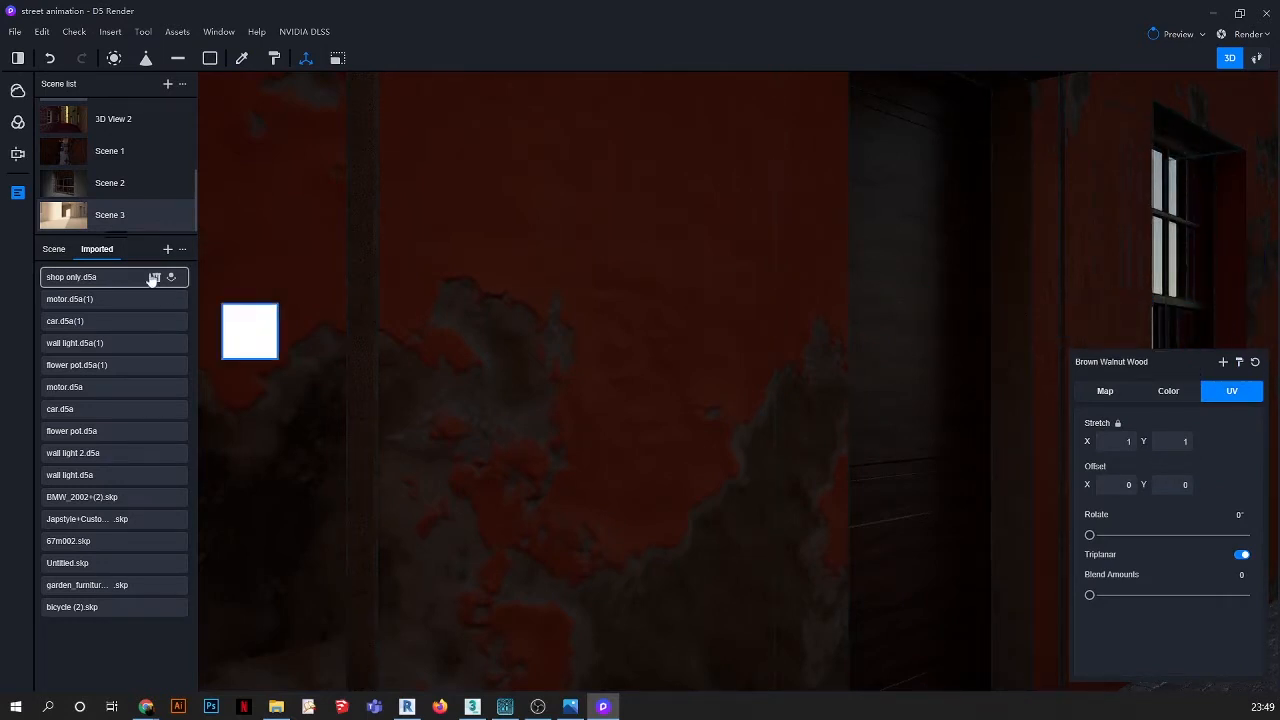
pyautogui.click(69, 216)
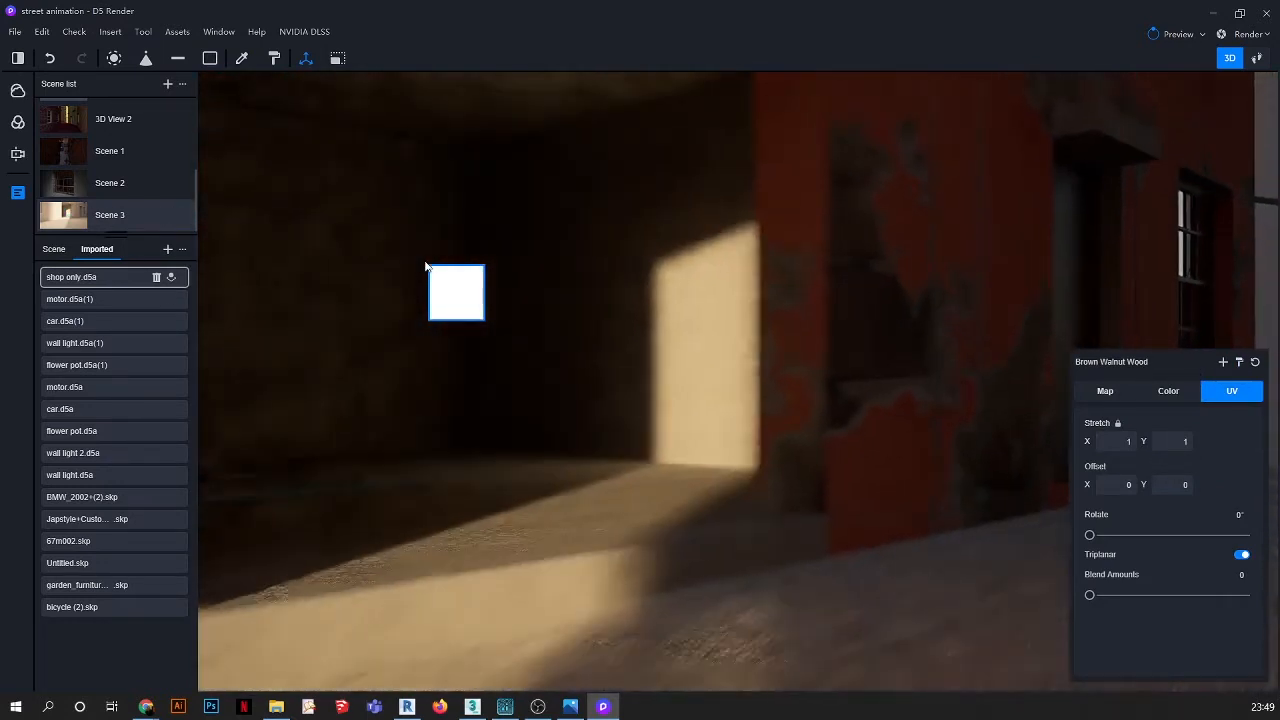
pyautogui.press('Escape')
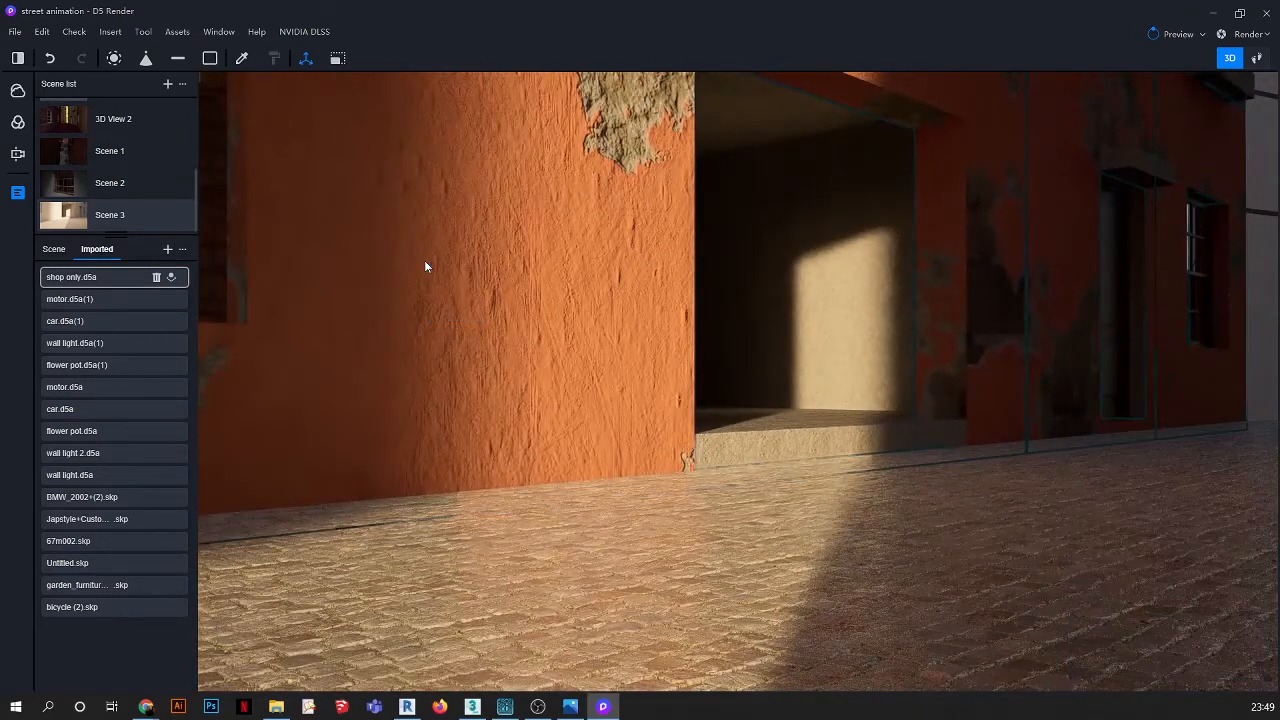
# Check the reference image in Photos and copy Yellow and white bump wall paint 01 from 3D View 2 to the grey wall beyond Scene 3's window
pyautogui.click(570, 707)
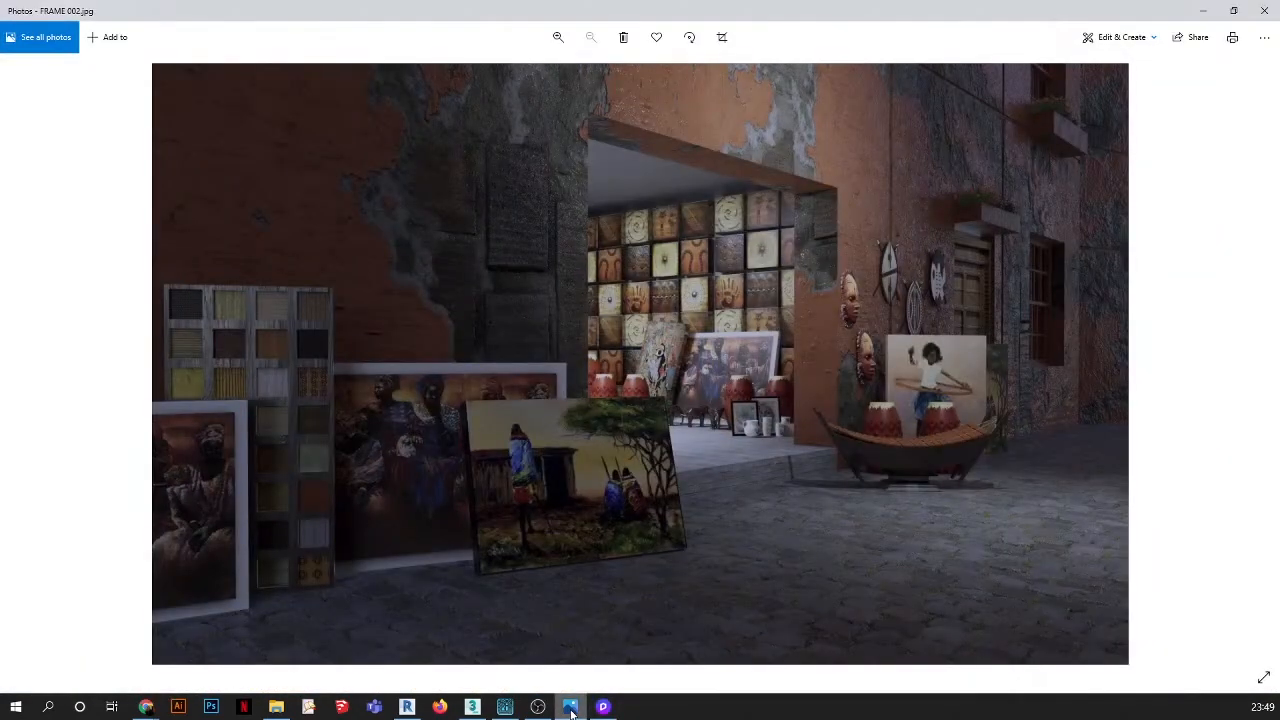
pyautogui.click(571, 707)
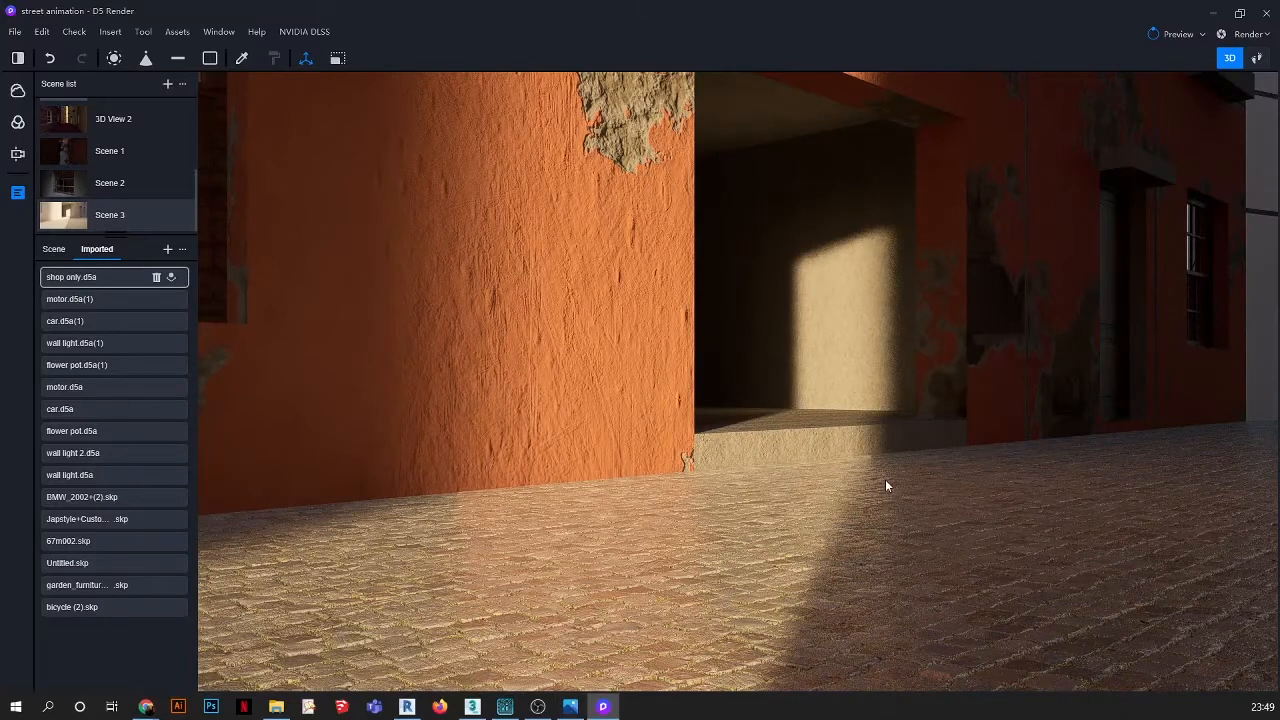
pyautogui.click(66, 130)
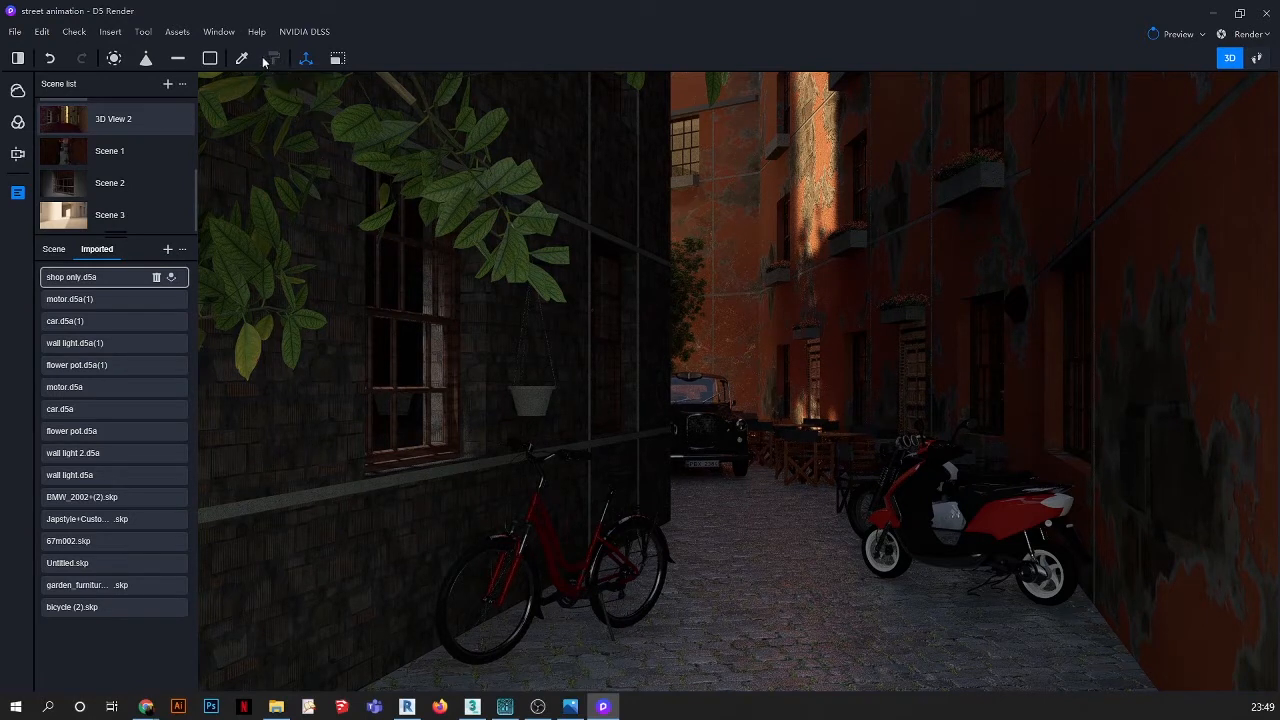
pyautogui.press('m')
pyautogui.click(1264, 352)
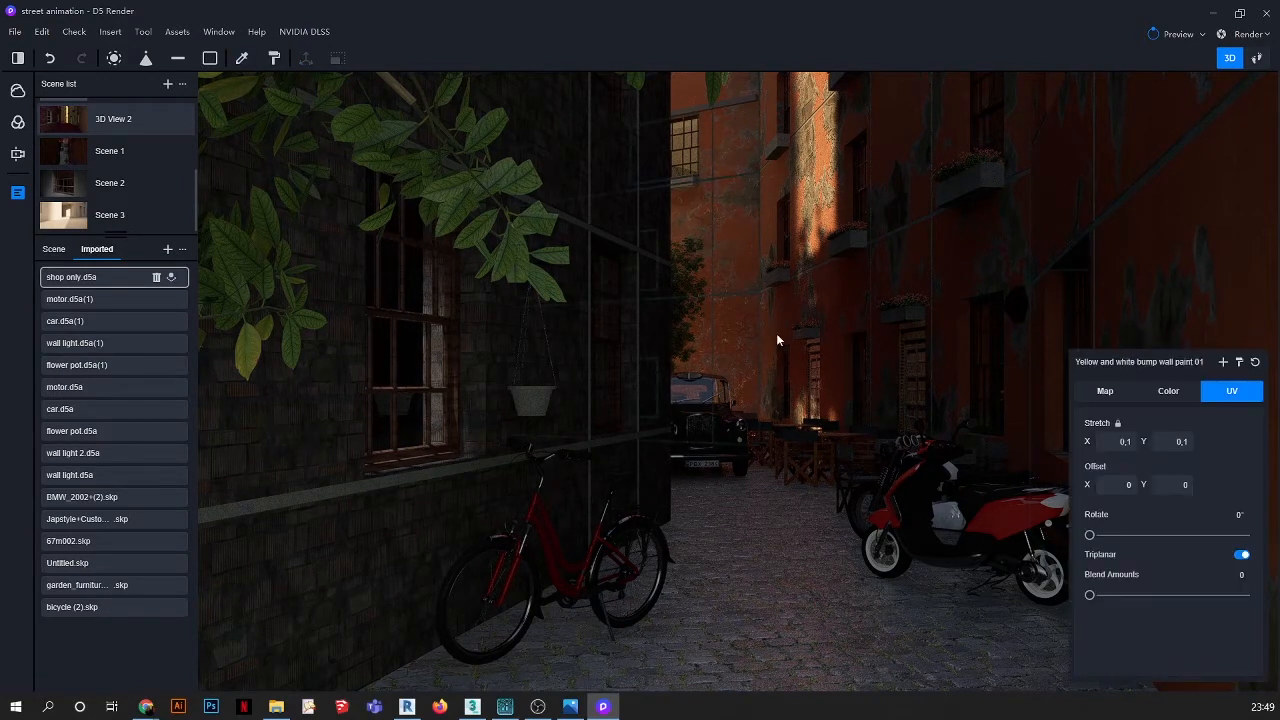
pyautogui.click(1222, 363)
pyautogui.click(74, 215)
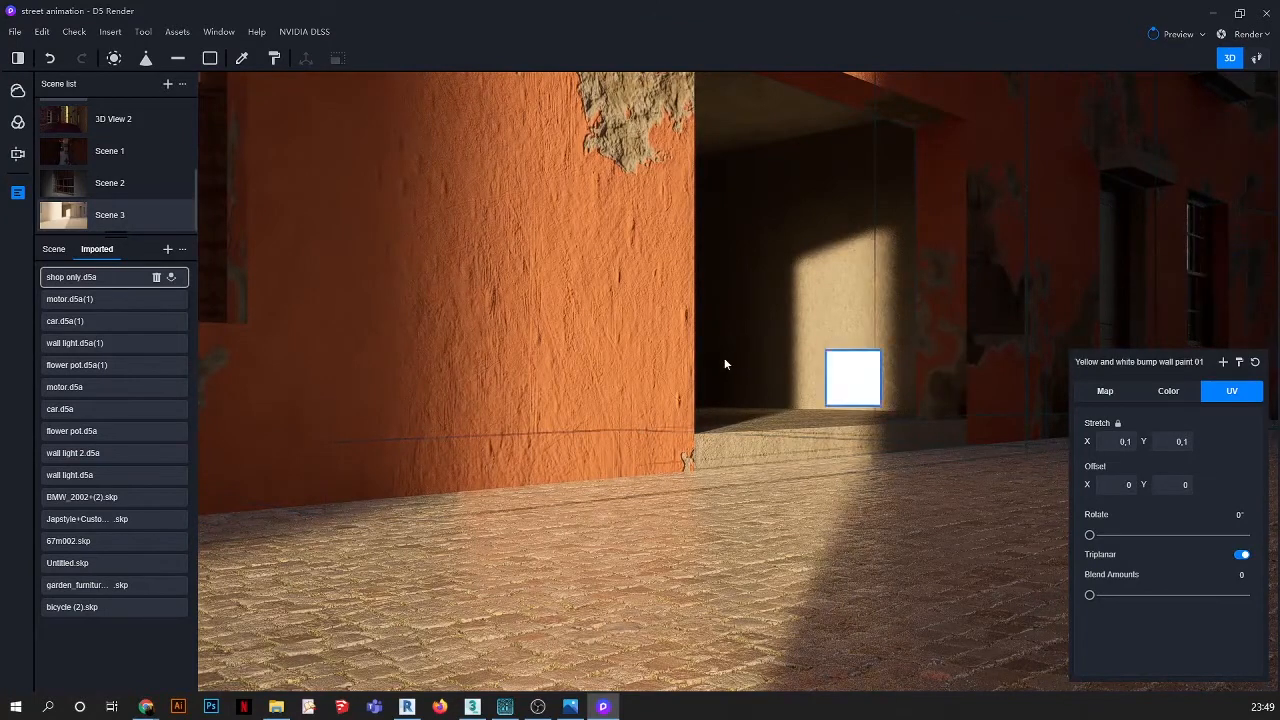
pyautogui.press('Escape')
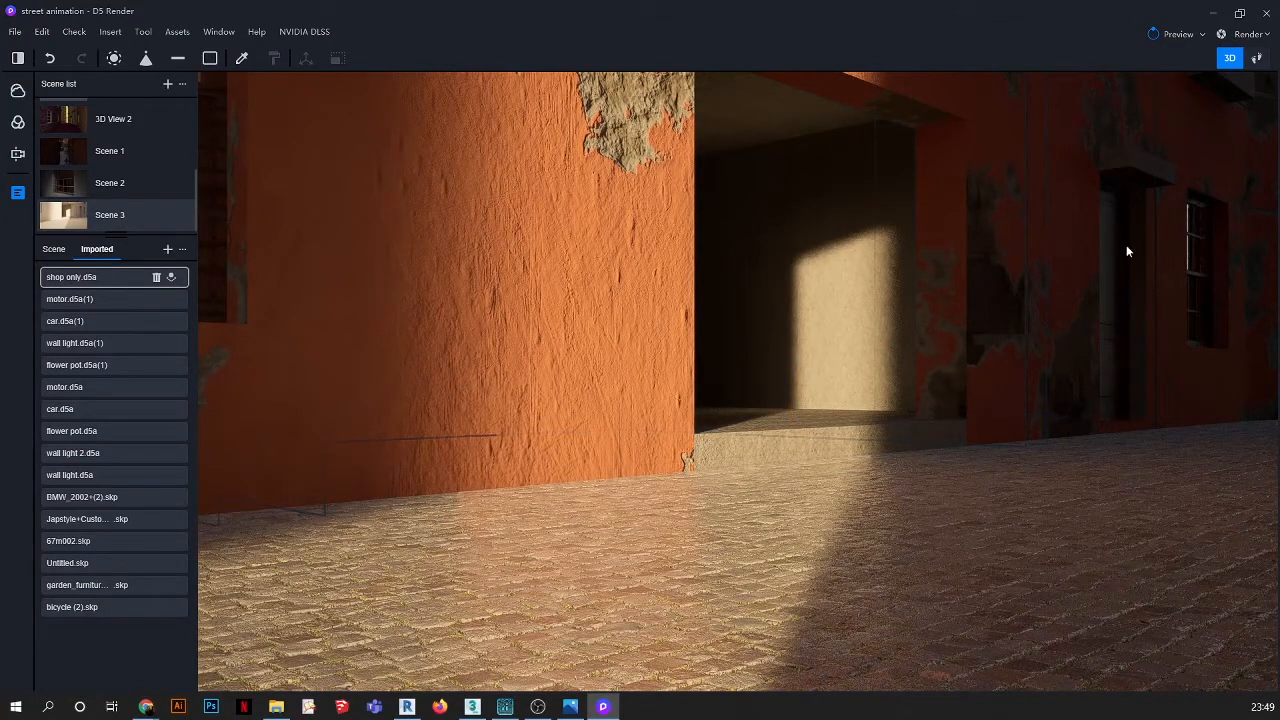
# Compare Scene 3's shop front with the FRAME 002.jpg reference image in Photos
pyautogui.moveTo(774, 410)
pyautogui.mouseDown(button='right')
pyautogui.moveTo(776, 434)
pyautogui.moveTo(776, 418)
pyautogui.mouseUp(button='right')
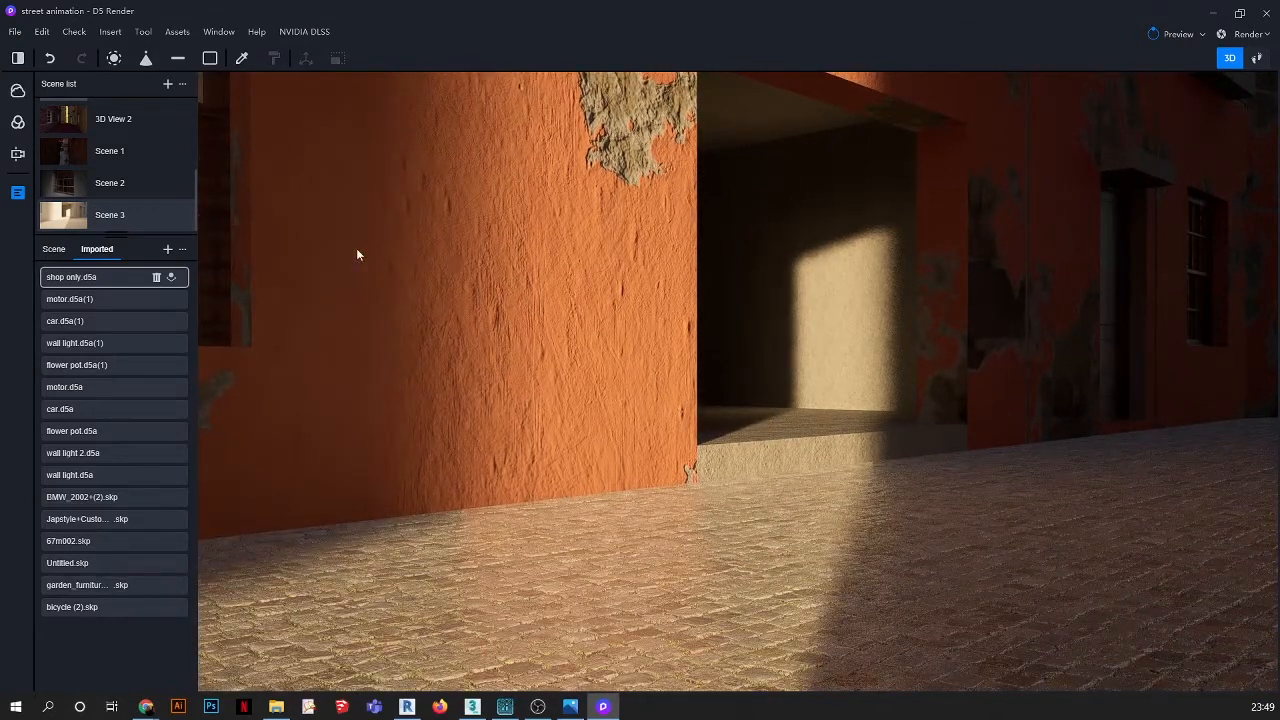
pyautogui.press('q')
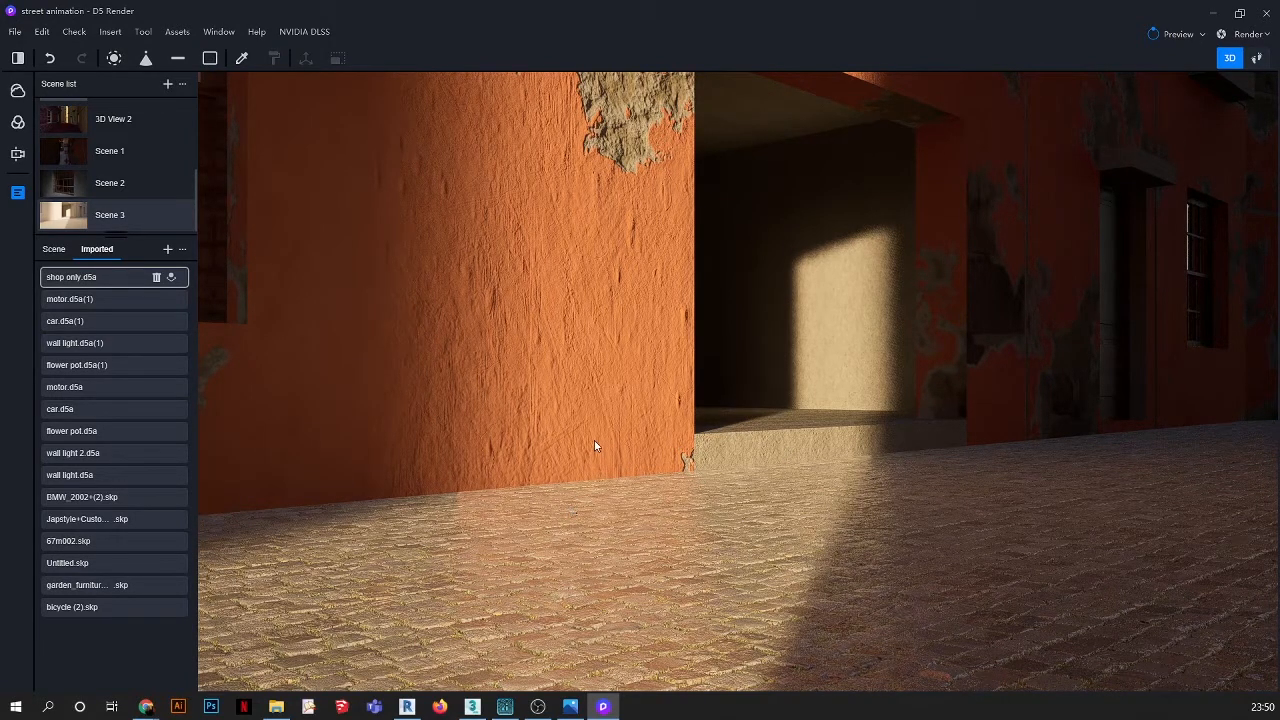
pyautogui.moveTo(594, 440); pyautogui.dragTo(595, 453, button='right')
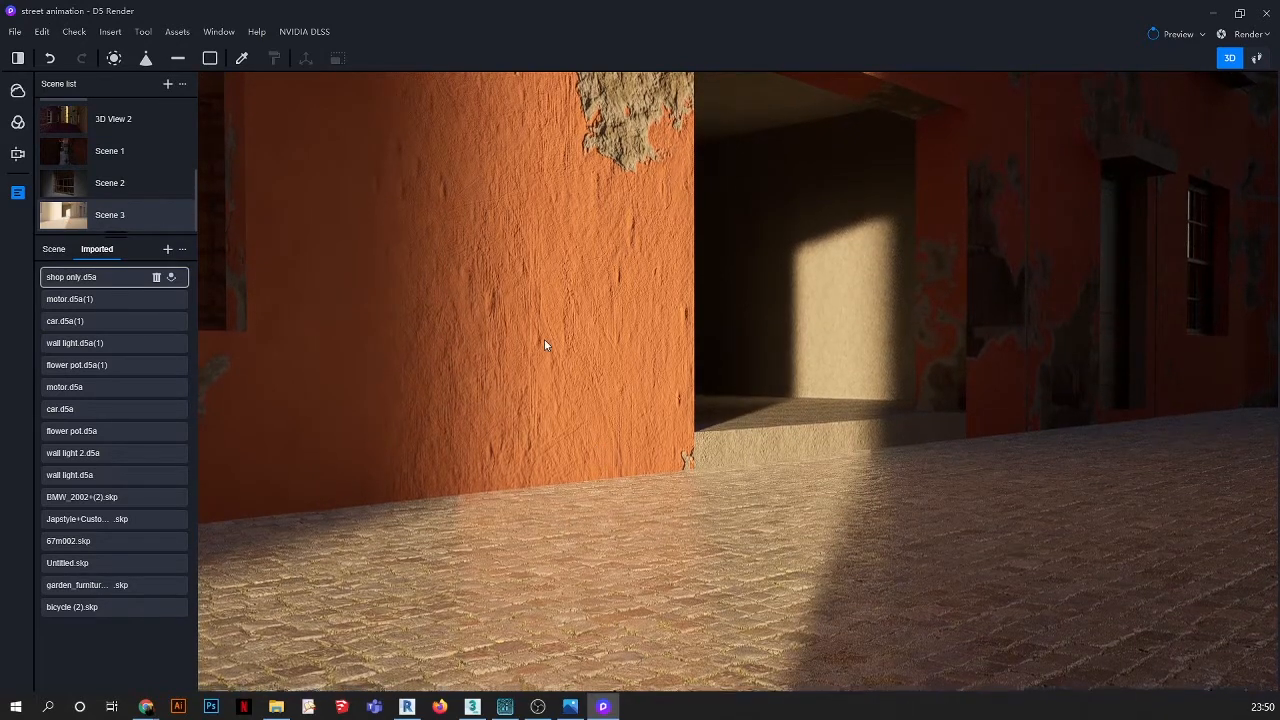
pyautogui.click(570, 707)
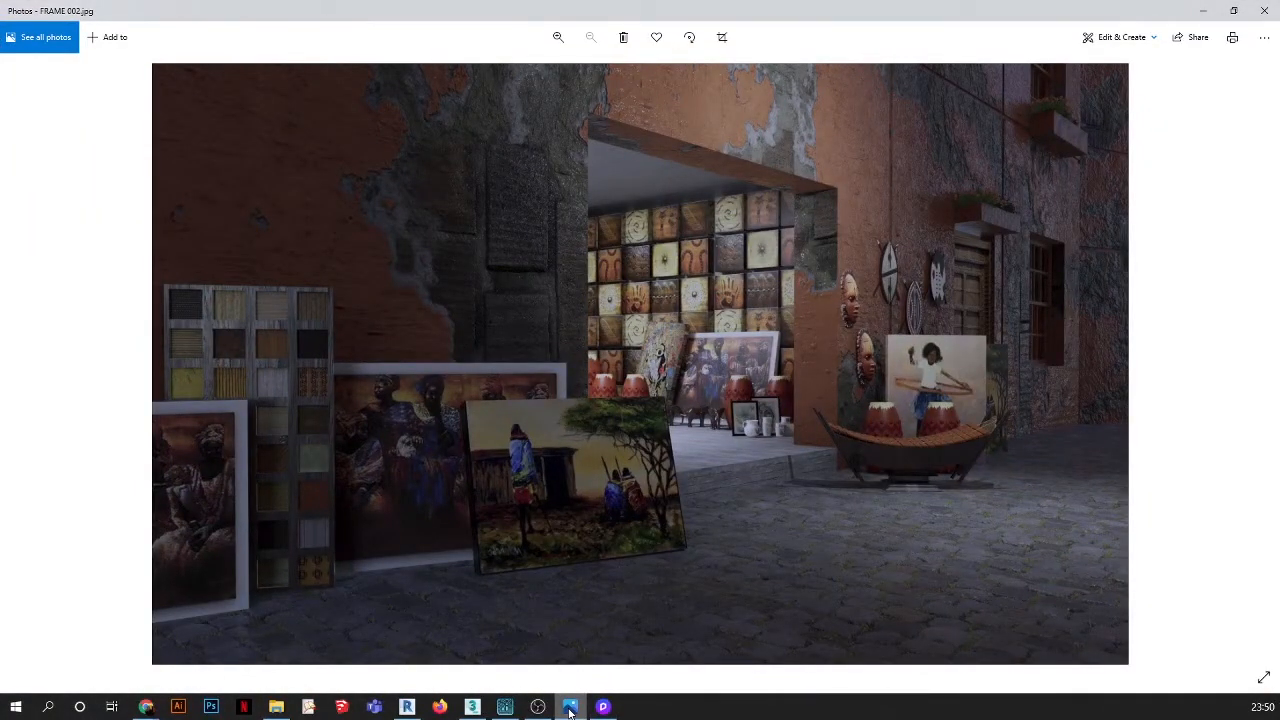
pyautogui.click(570, 707)
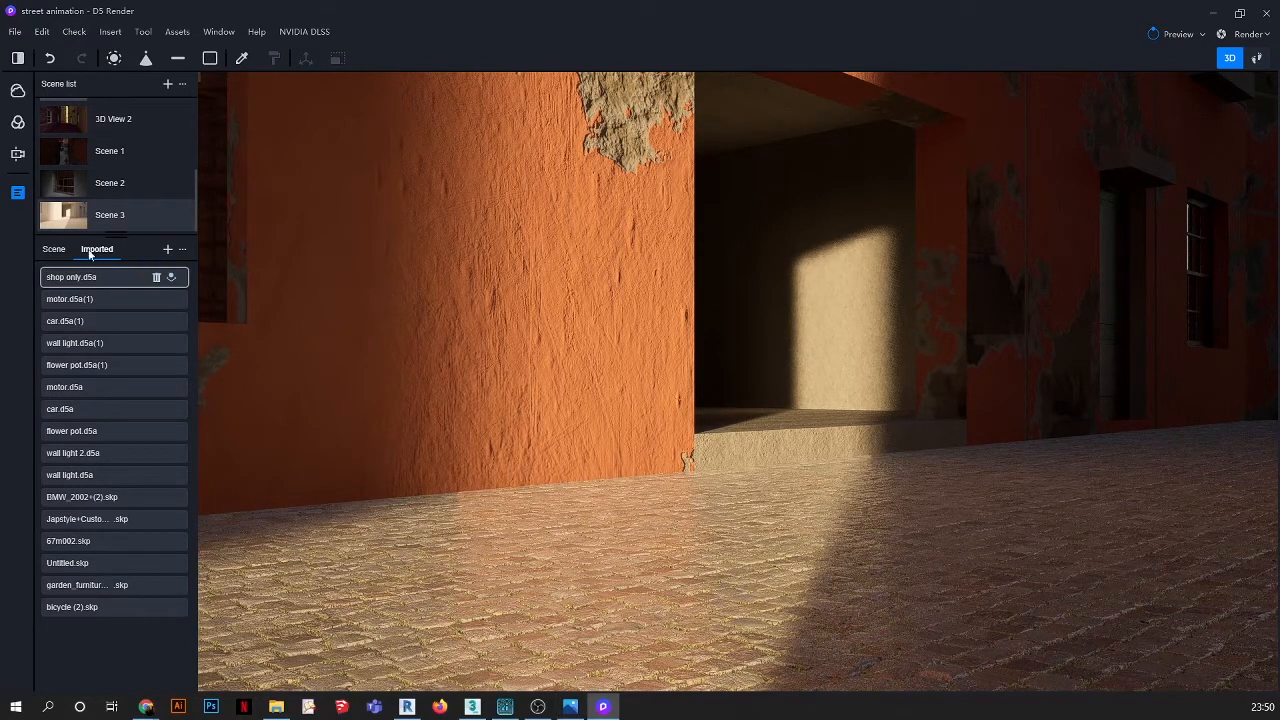
# Import the Wooden+xylophone model from Local Disk (D:) > AAA Studio Files > D5 & AAASTUDIO > TUTORIAL > 1 > MODELS > AFRICAN CRAFT
pyautogui.click(168, 250)
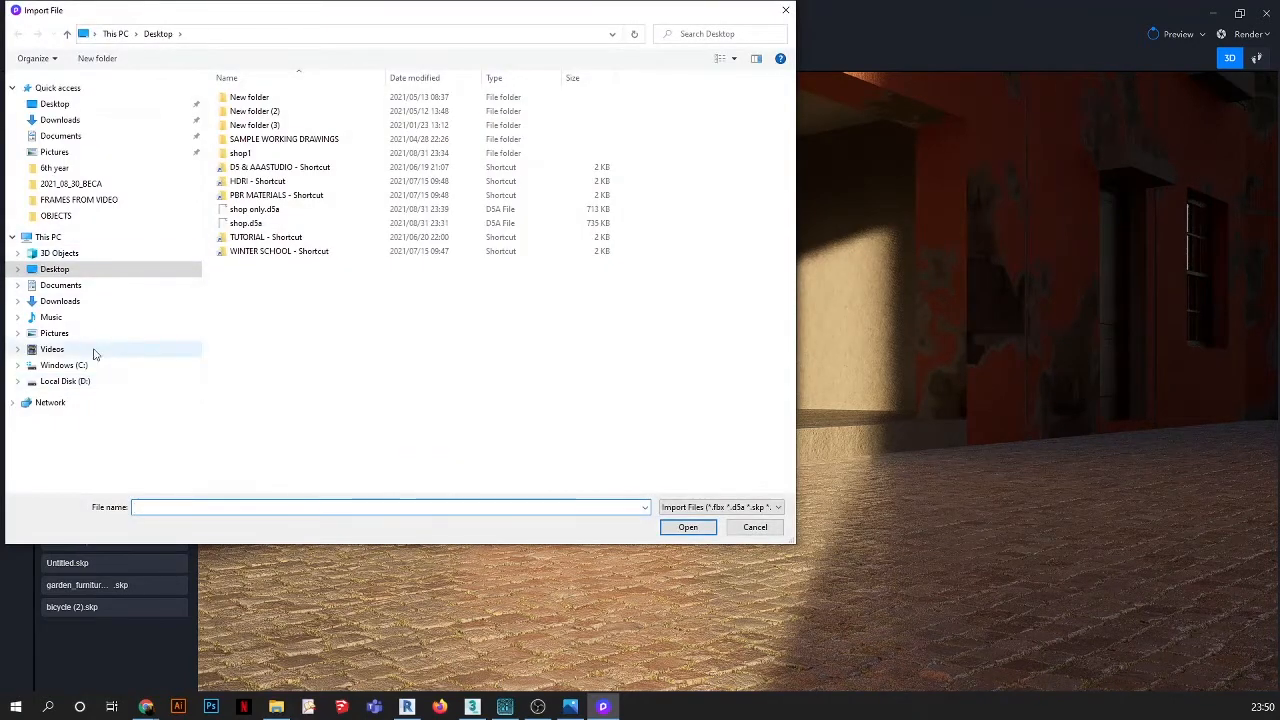
pyautogui.click(92, 380)
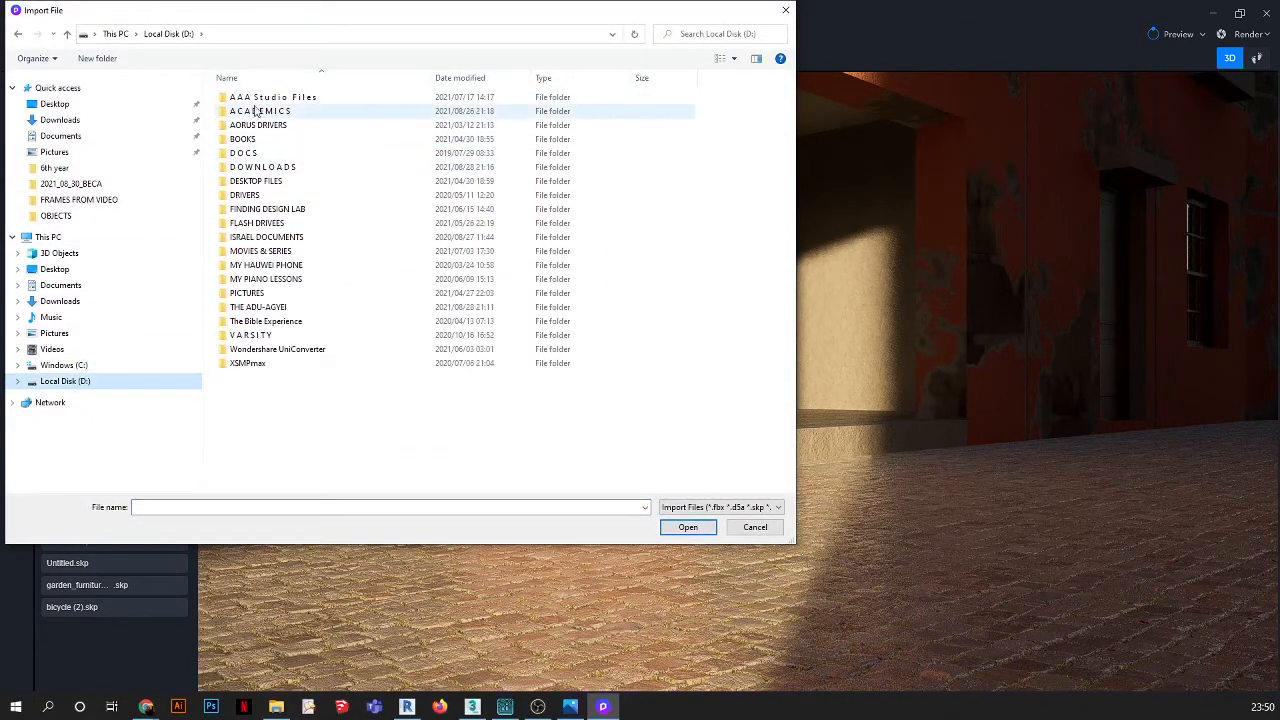
pyautogui.doubleClick(265, 97)
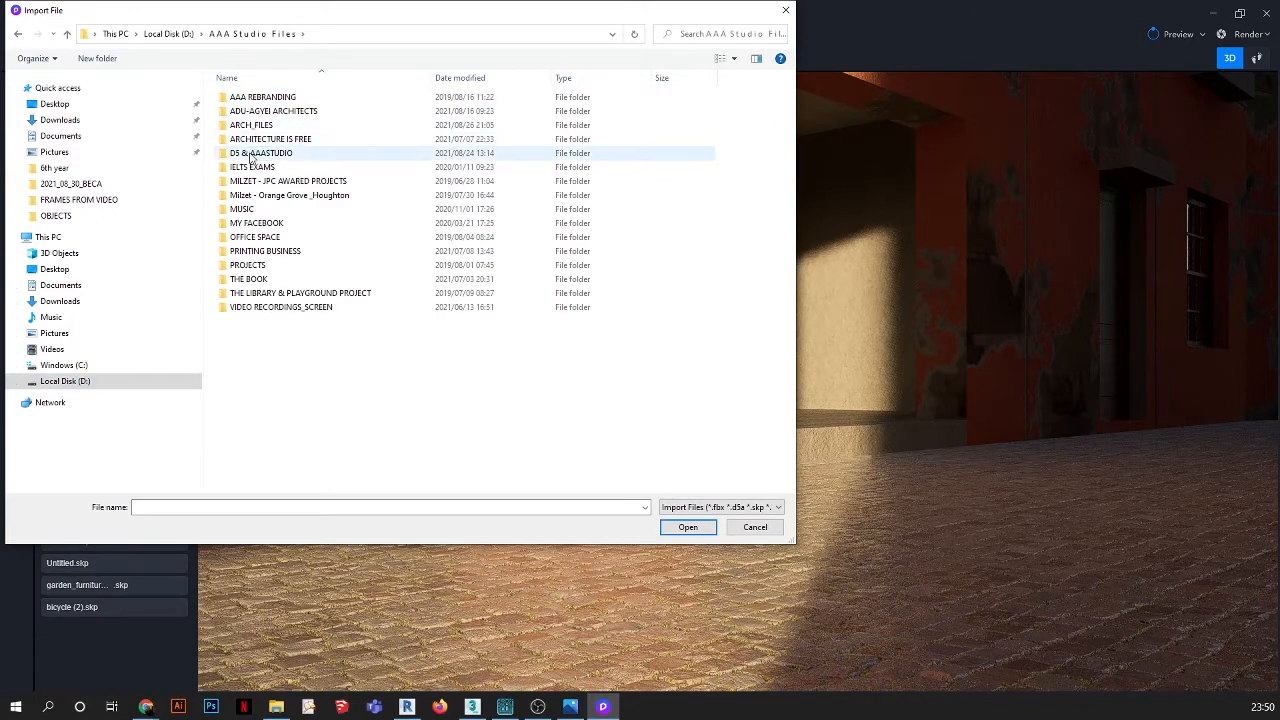
pyautogui.doubleClick(252, 155)
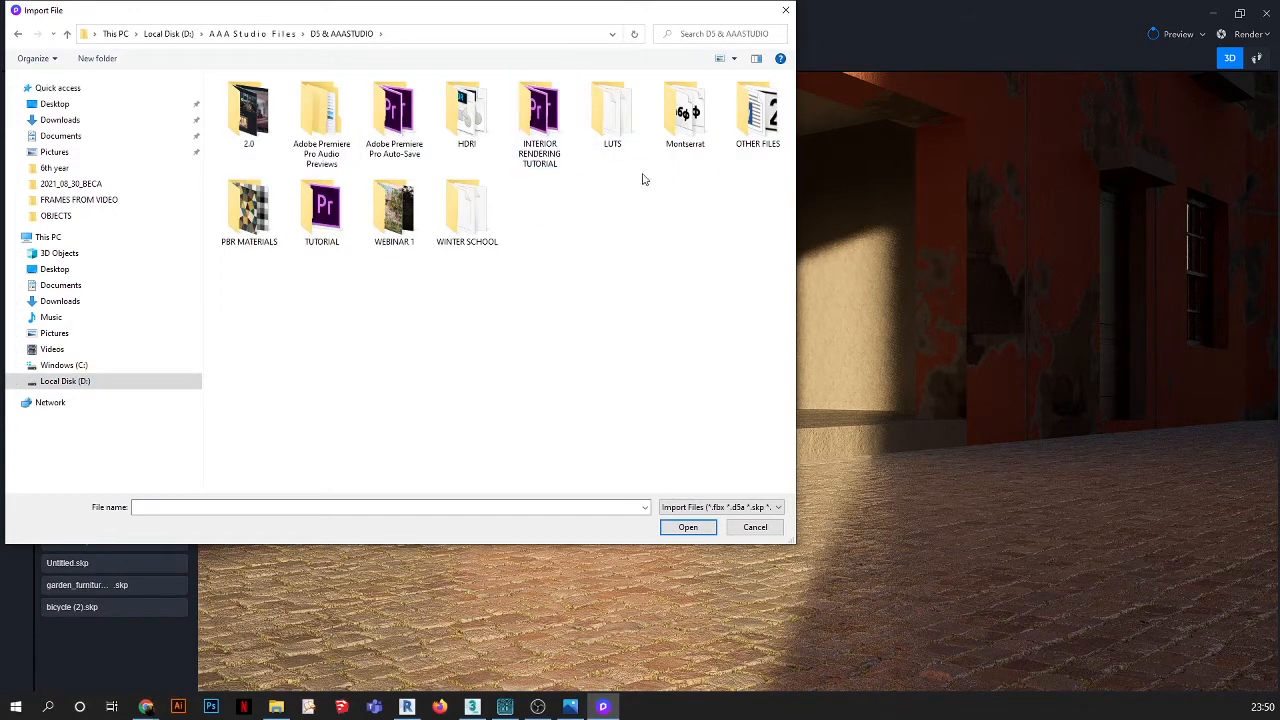
pyautogui.doubleClick(325, 225)
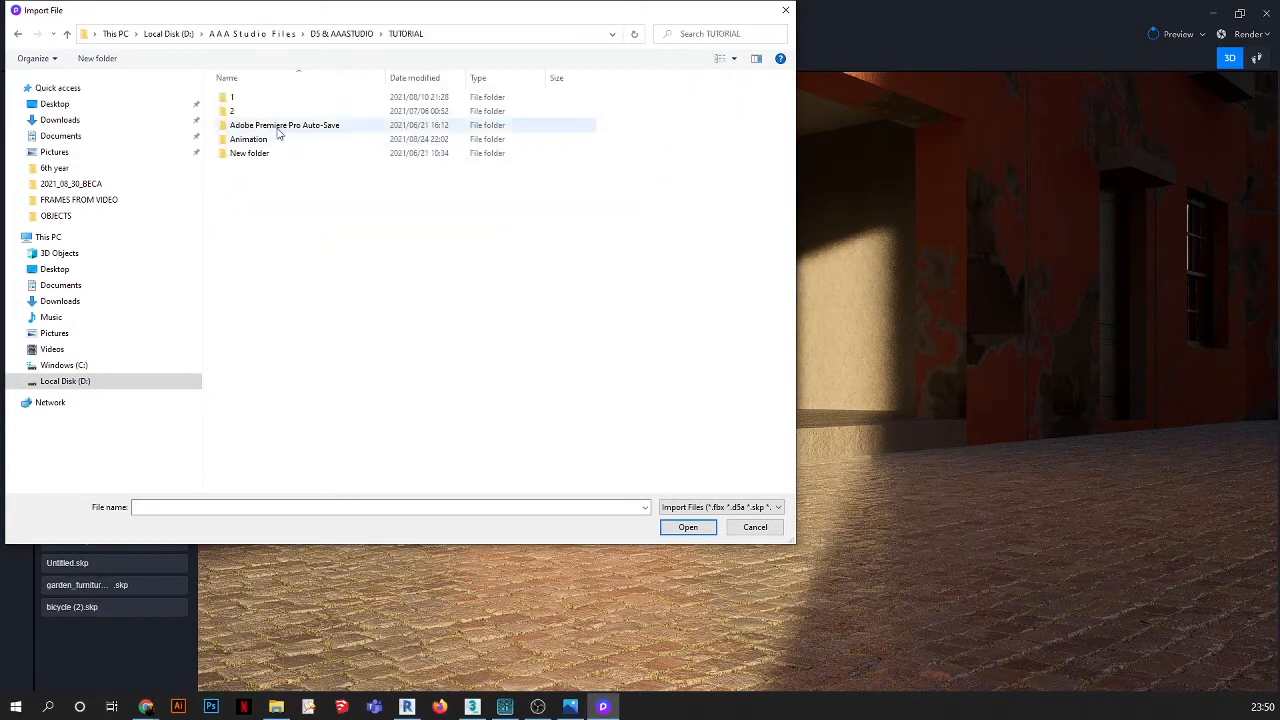
pyautogui.doubleClick(235, 100)
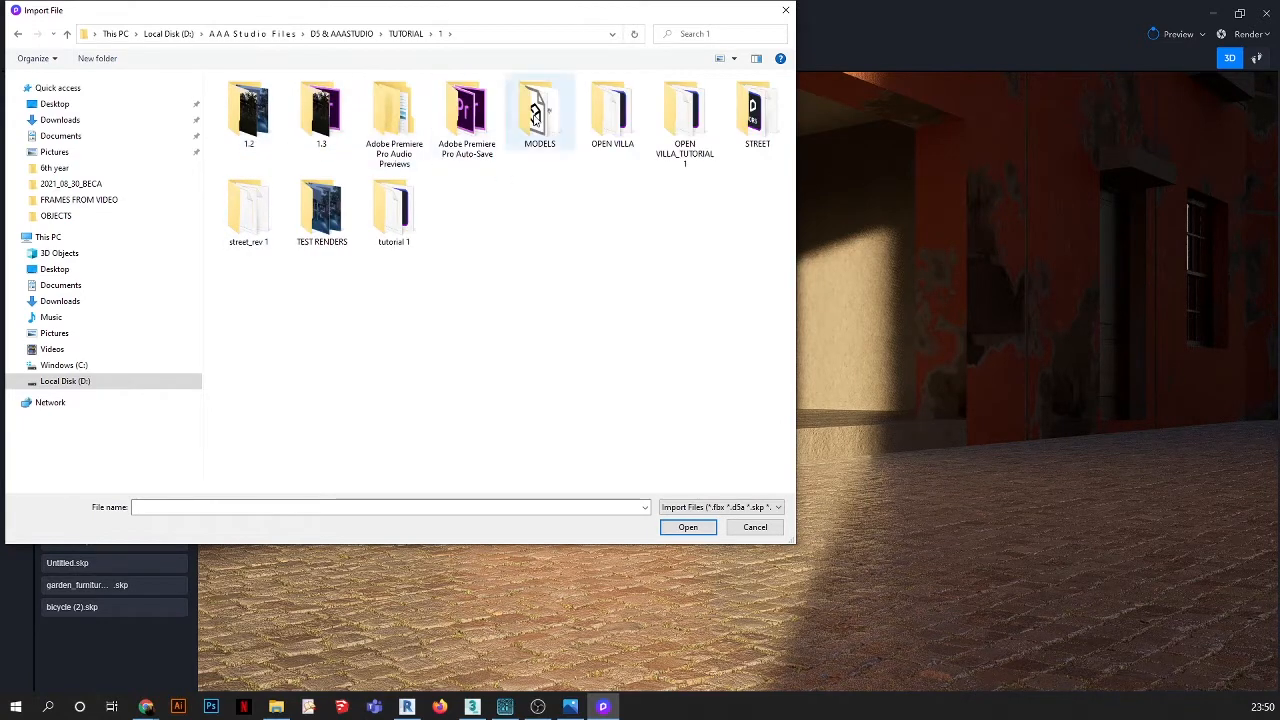
pyautogui.doubleClick(537, 121)
pyautogui.doubleClick(304, 165)
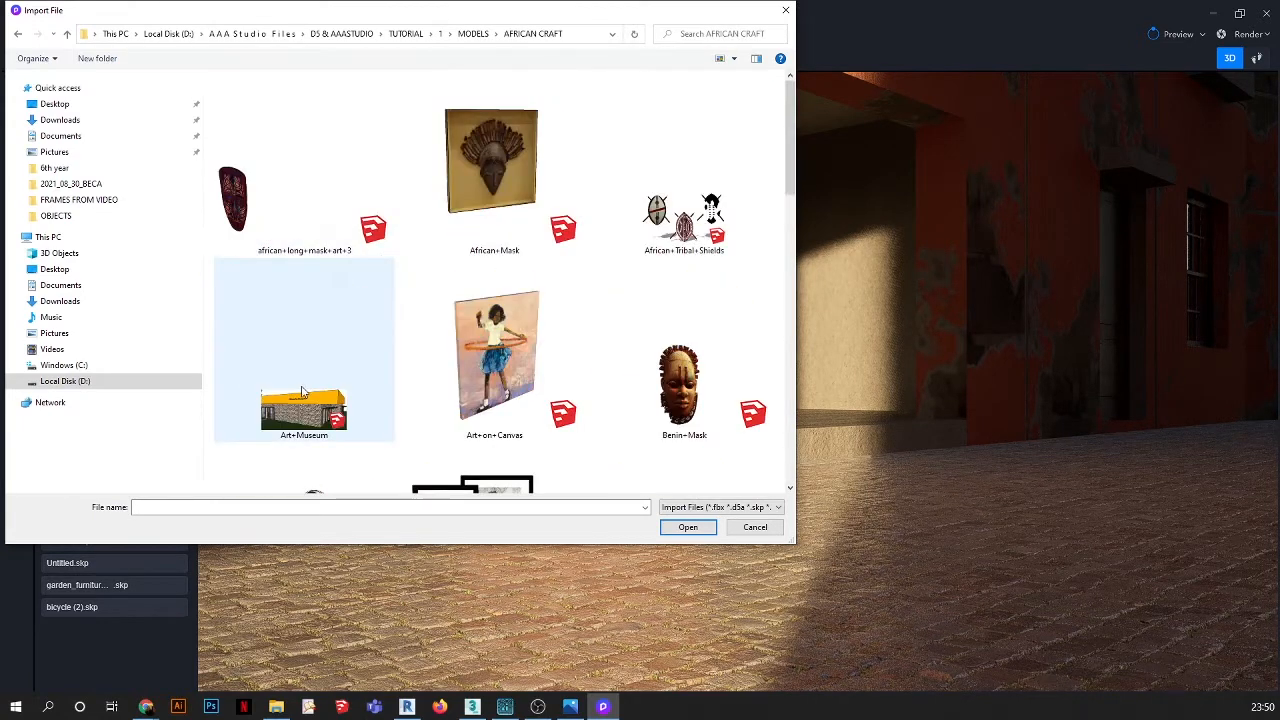
pyautogui.scroll(-10, 457, 294)
pyautogui.scroll(1, 457, 294)
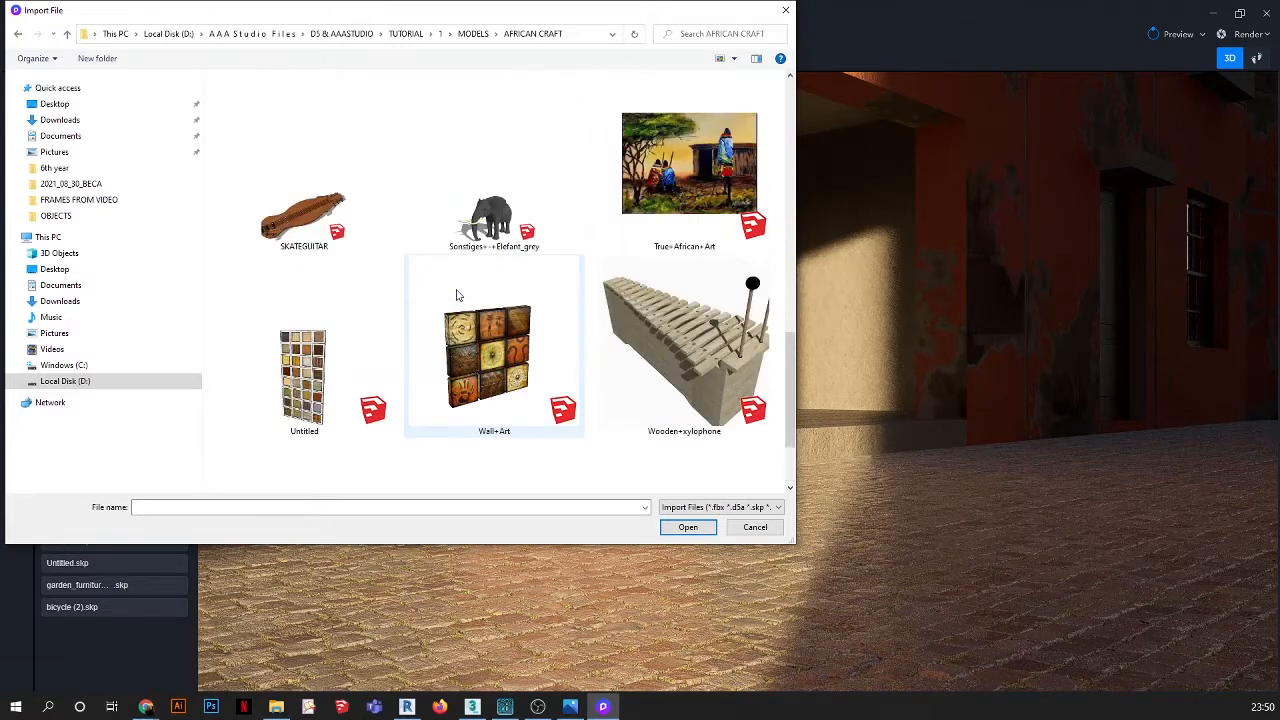
pyautogui.click(672, 367)
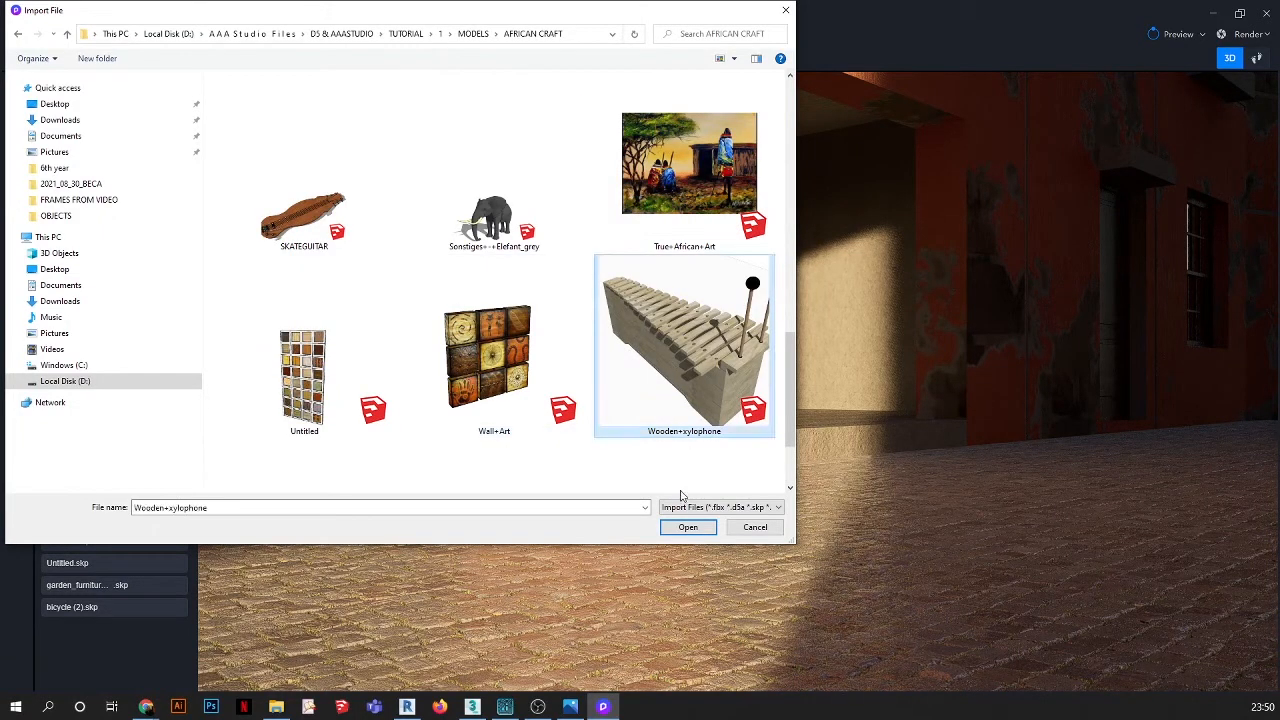
pyautogui.click(688, 527)
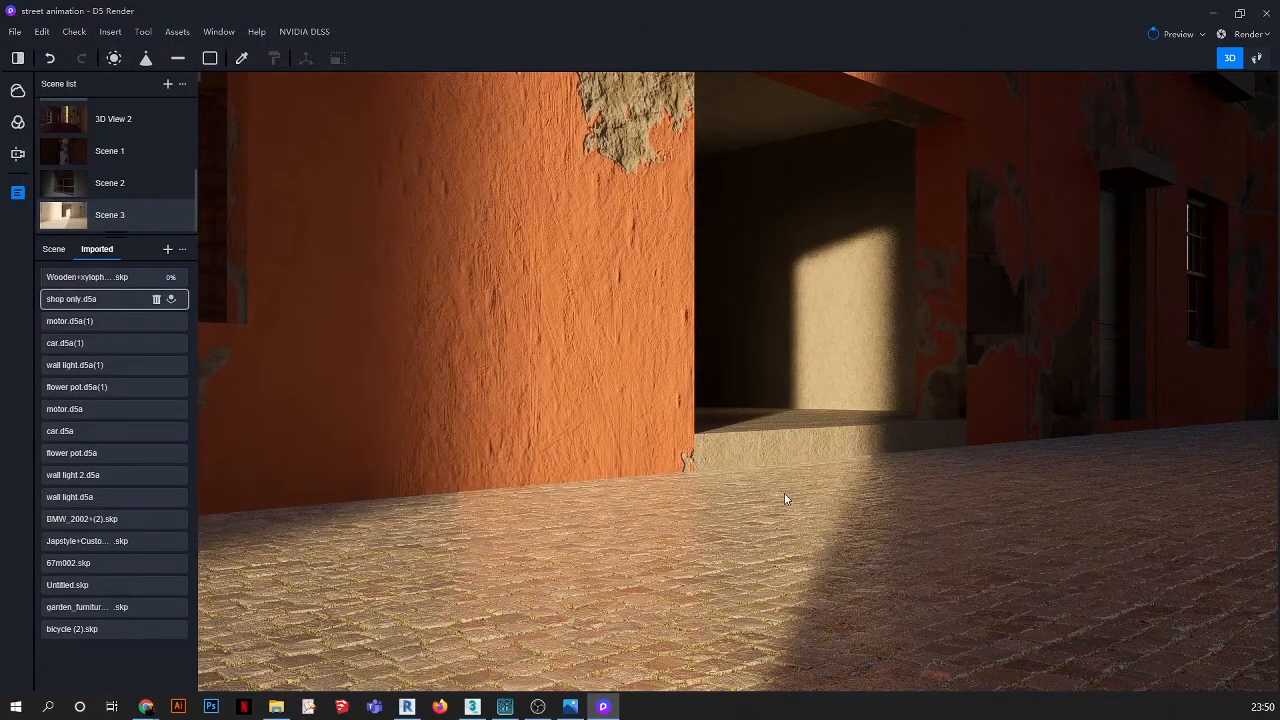
# Try placing the wooden xylophone at the shop entrance, raise it to Z 1345, and delete it from the scene
pyautogui.click(171, 277)
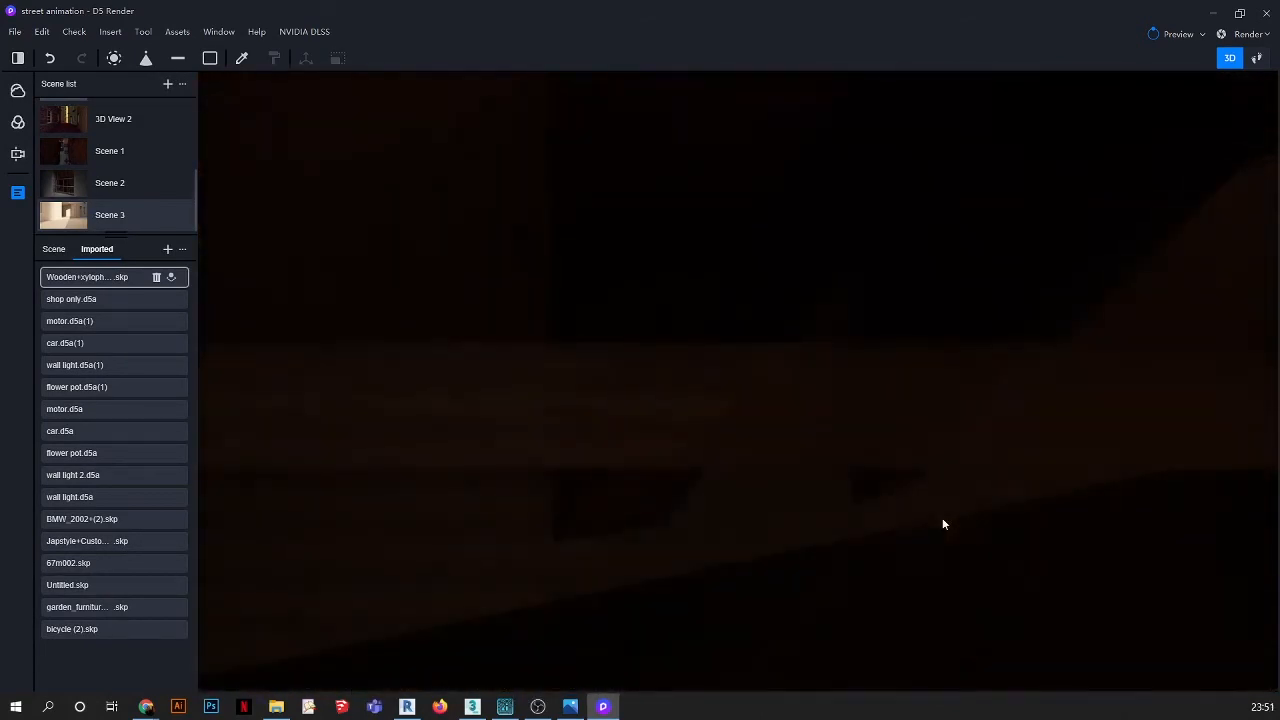
pyautogui.click(938, 452)
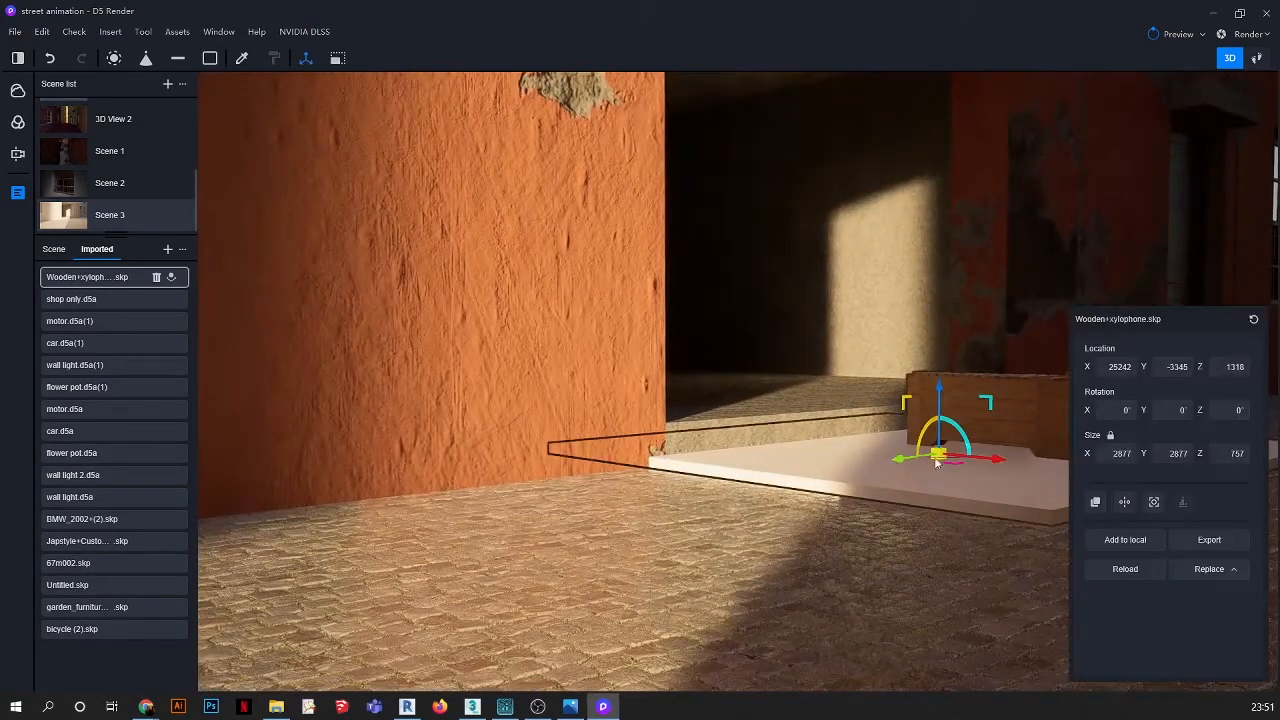
pyautogui.moveTo(940, 403); pyautogui.dragTo(932, 395)
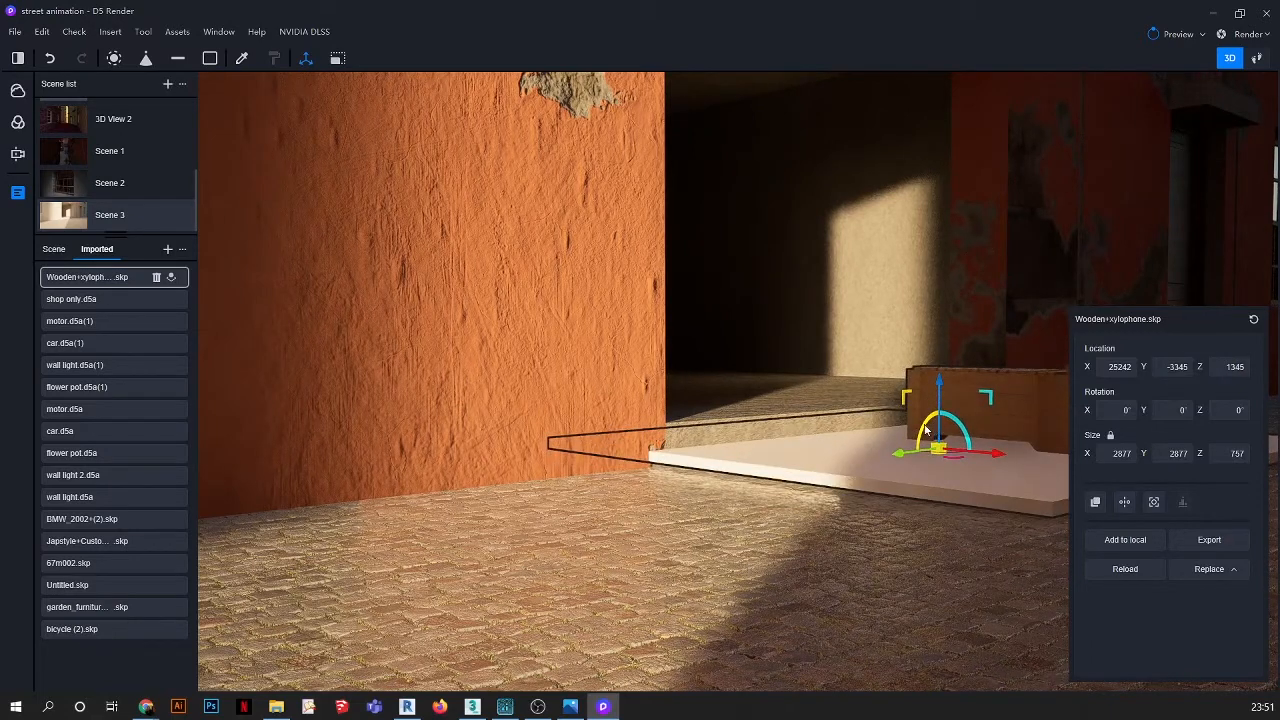
pyautogui.moveTo(932, 447); pyautogui.dragTo(949, 553, button='right')
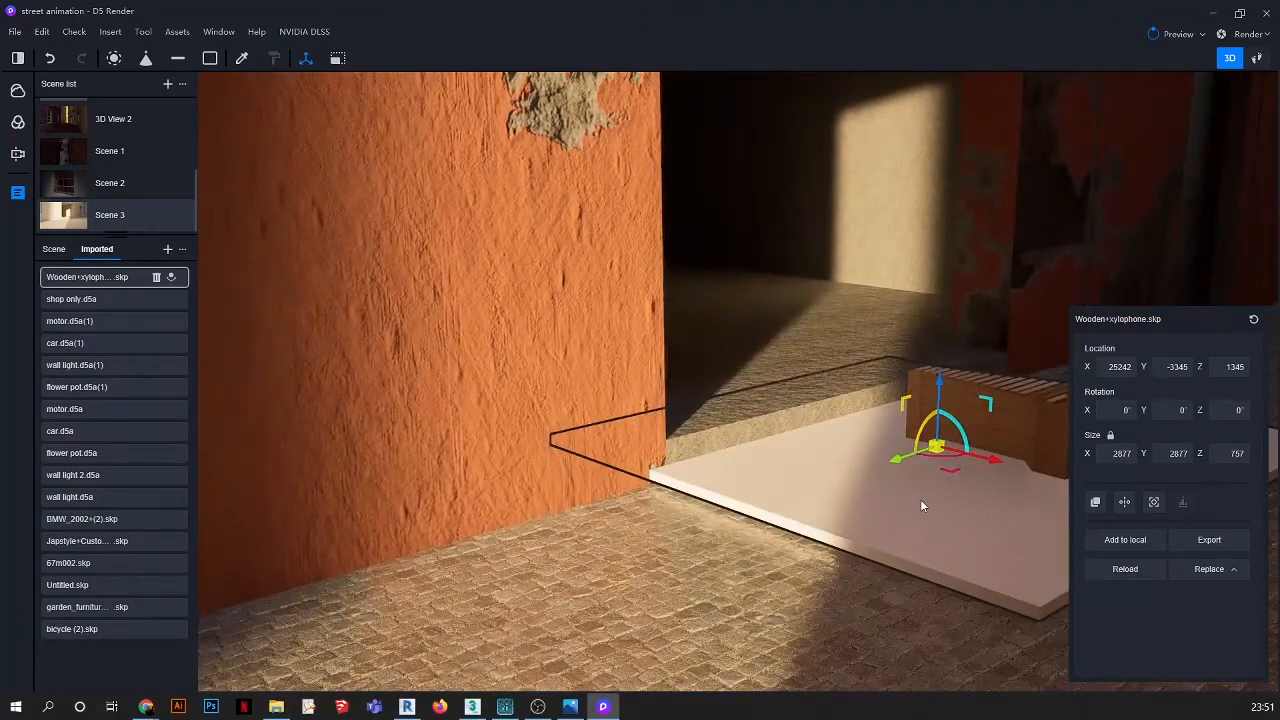
pyautogui.press('Delete')
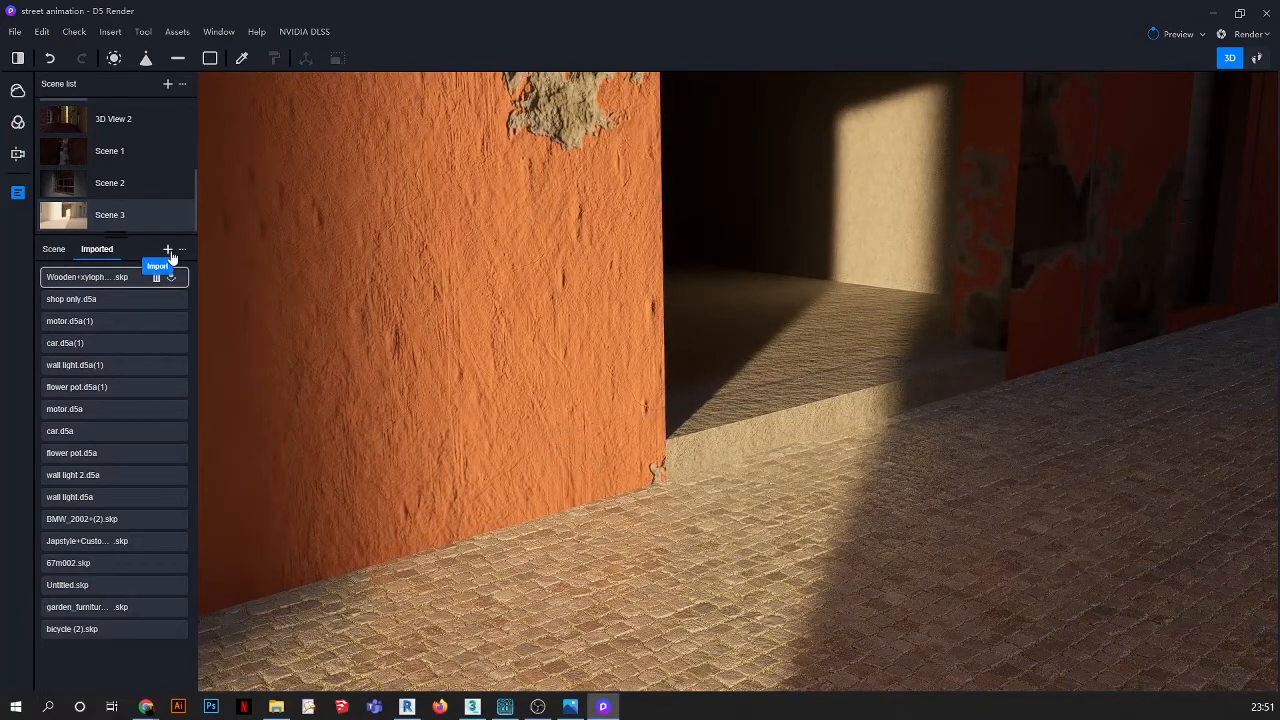
# Import the Wooden+xylophone model again and try placing it on the paving outside the shop entrance
pyautogui.click(169, 251)
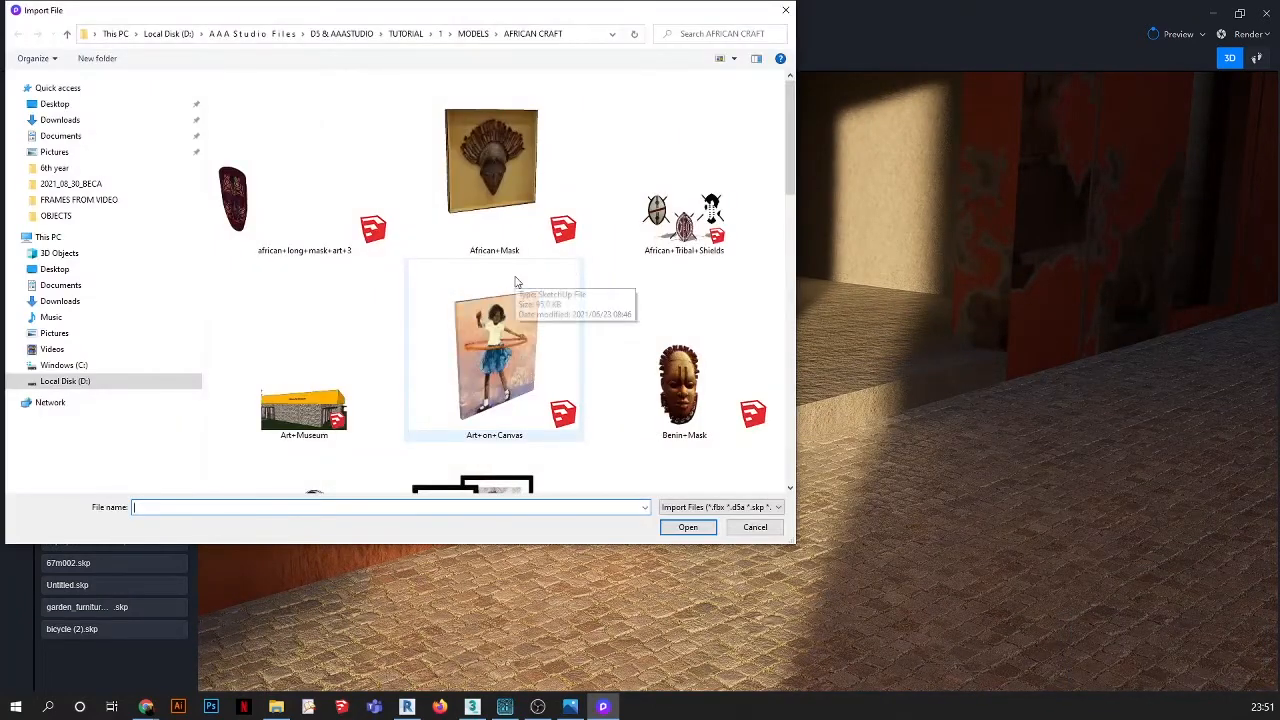
pyautogui.scroll(-2, 516, 282)
pyautogui.scroll(-6, 516, 282)
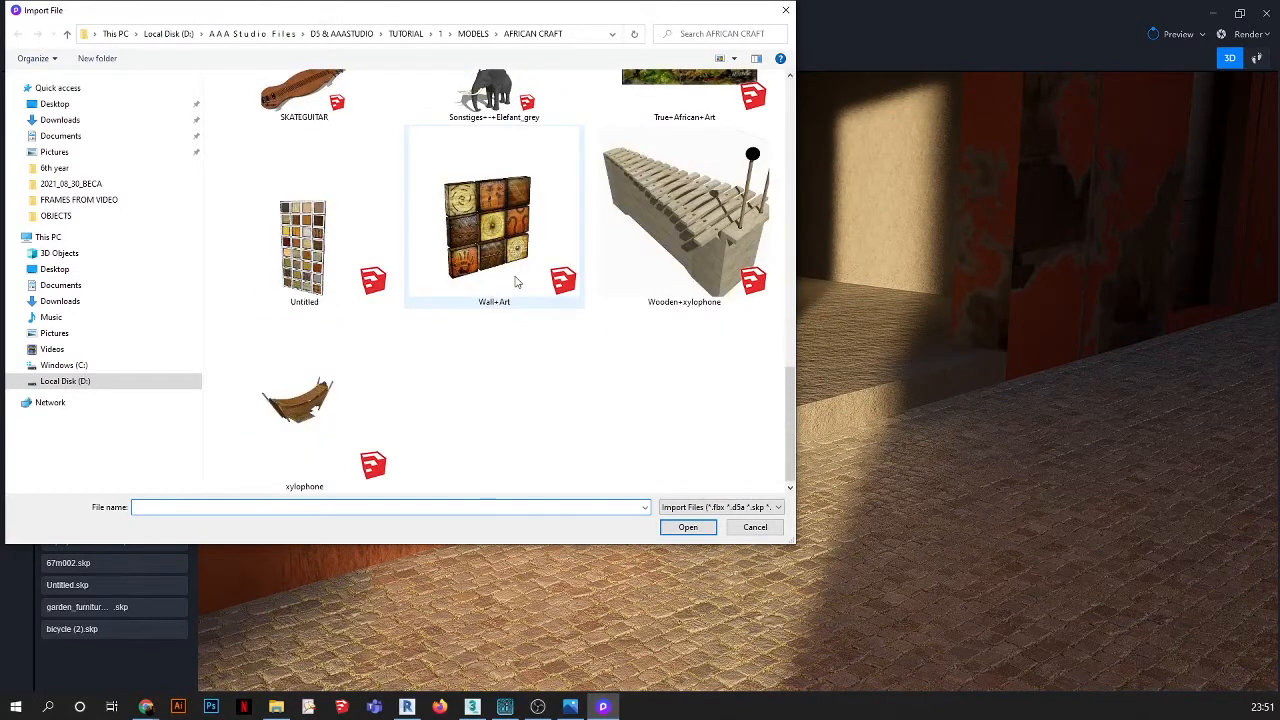
pyautogui.click(663, 216)
pyautogui.click(690, 527)
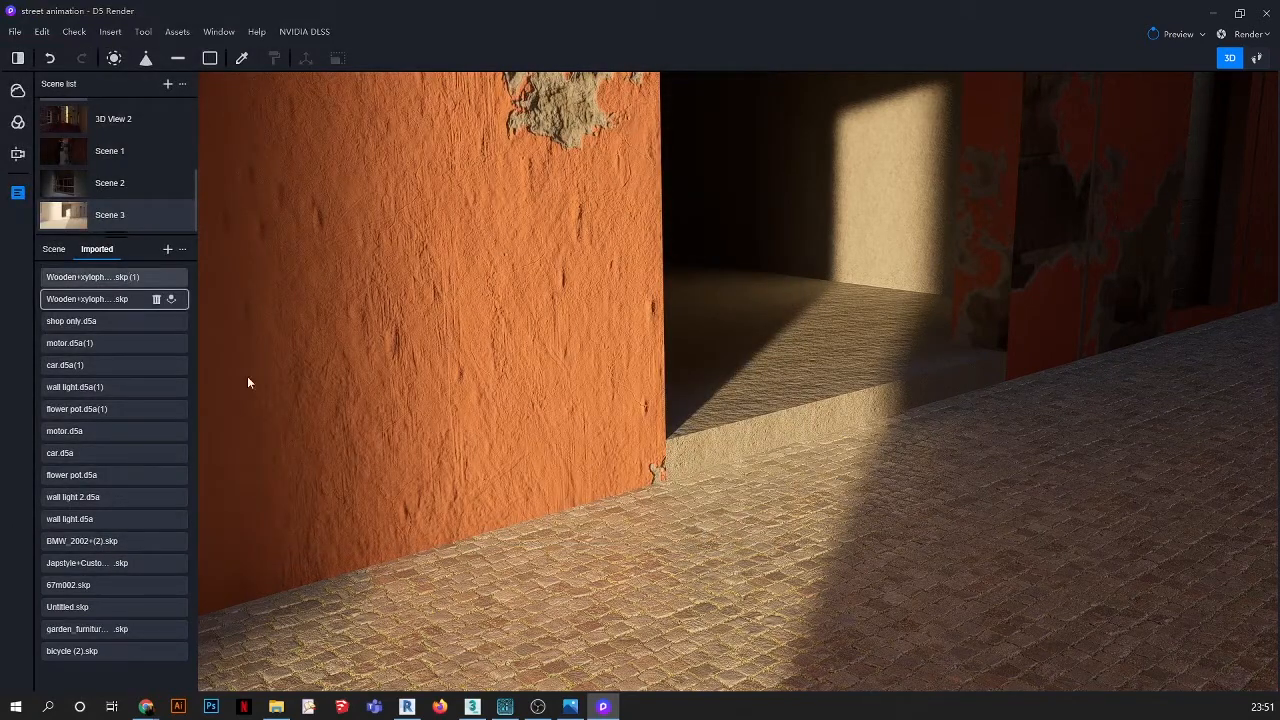
pyautogui.click(172, 278)
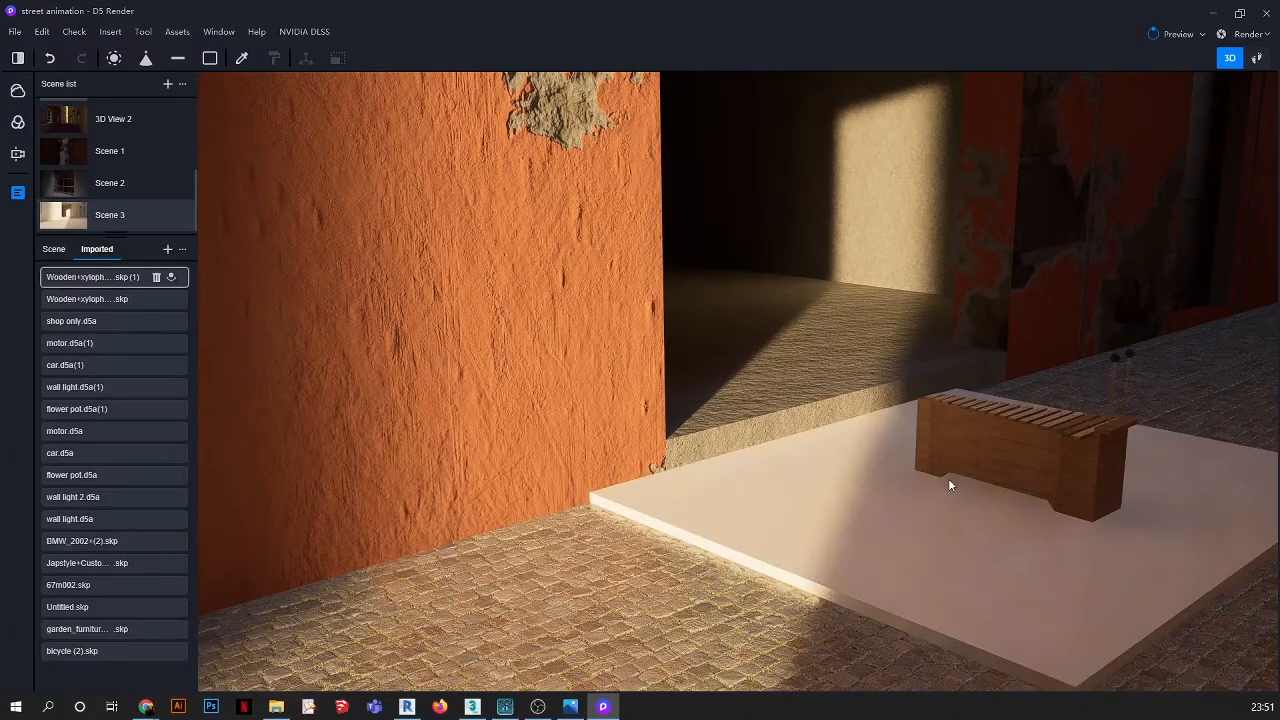
pyautogui.press('Escape')
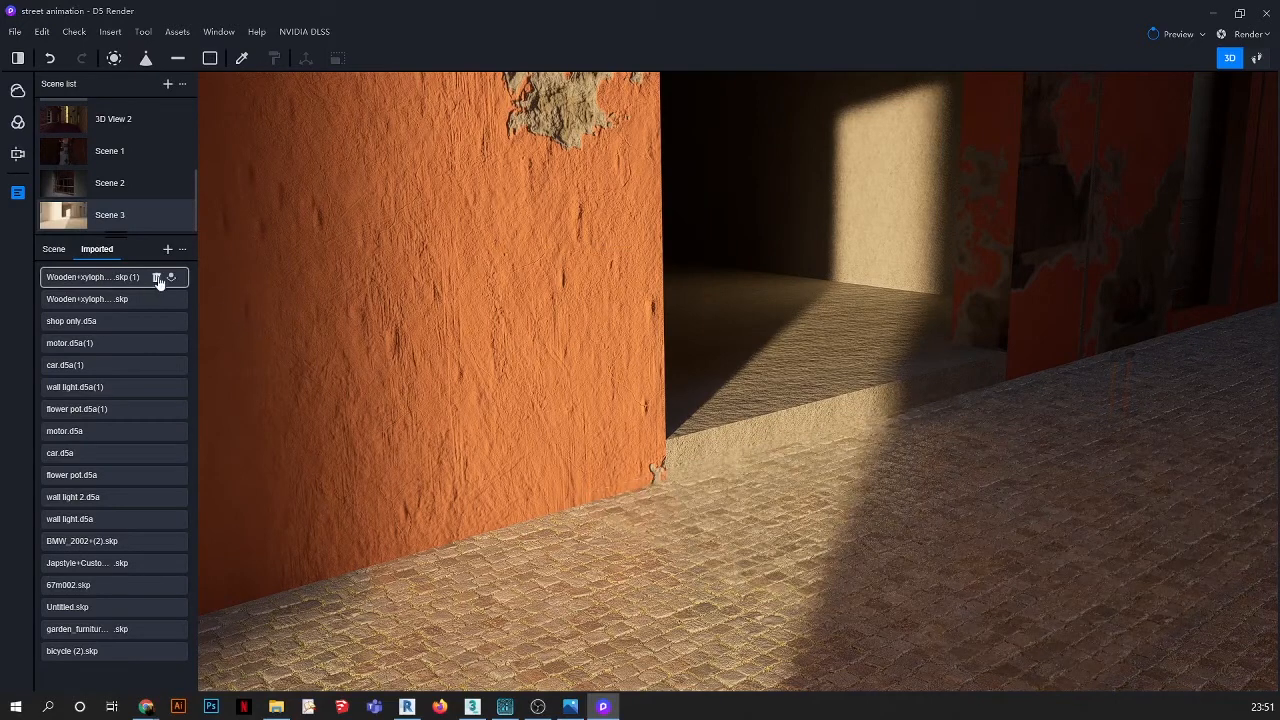
# Remove both Wooden+xylophone entries from the imported models
pyautogui.click(157, 278)
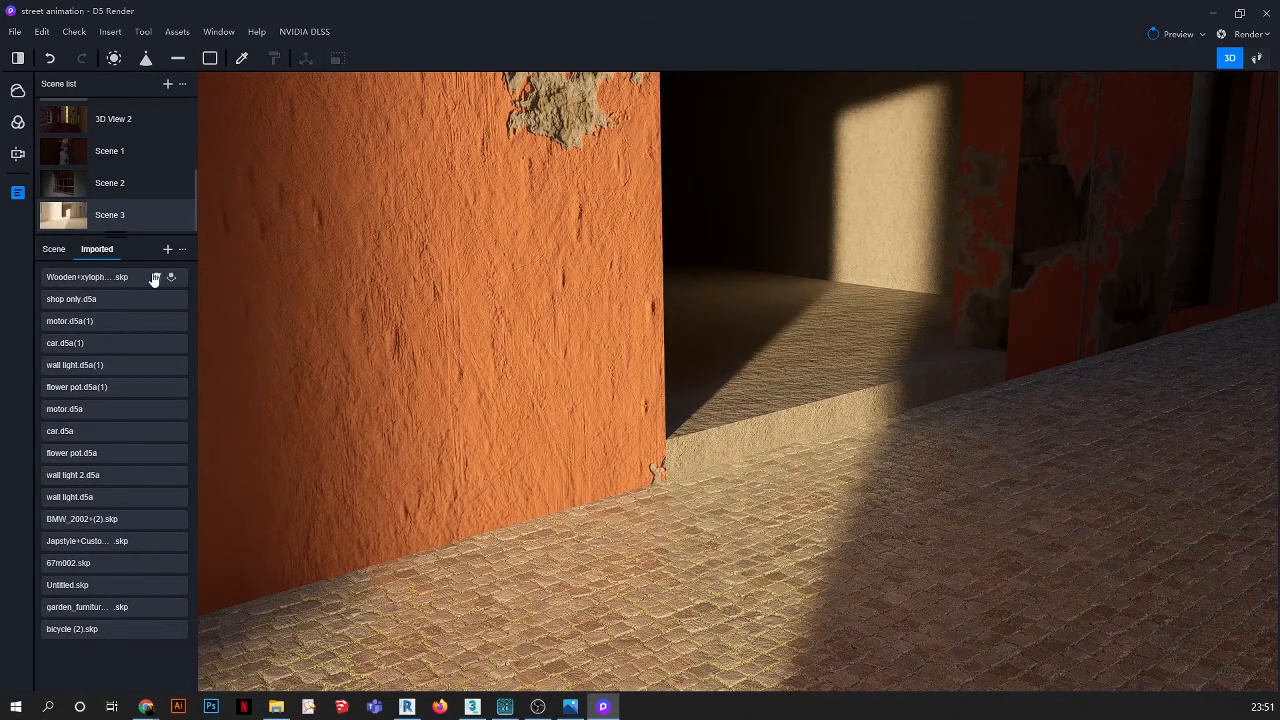
pyautogui.click(156, 277)
pyautogui.click(636, 360)
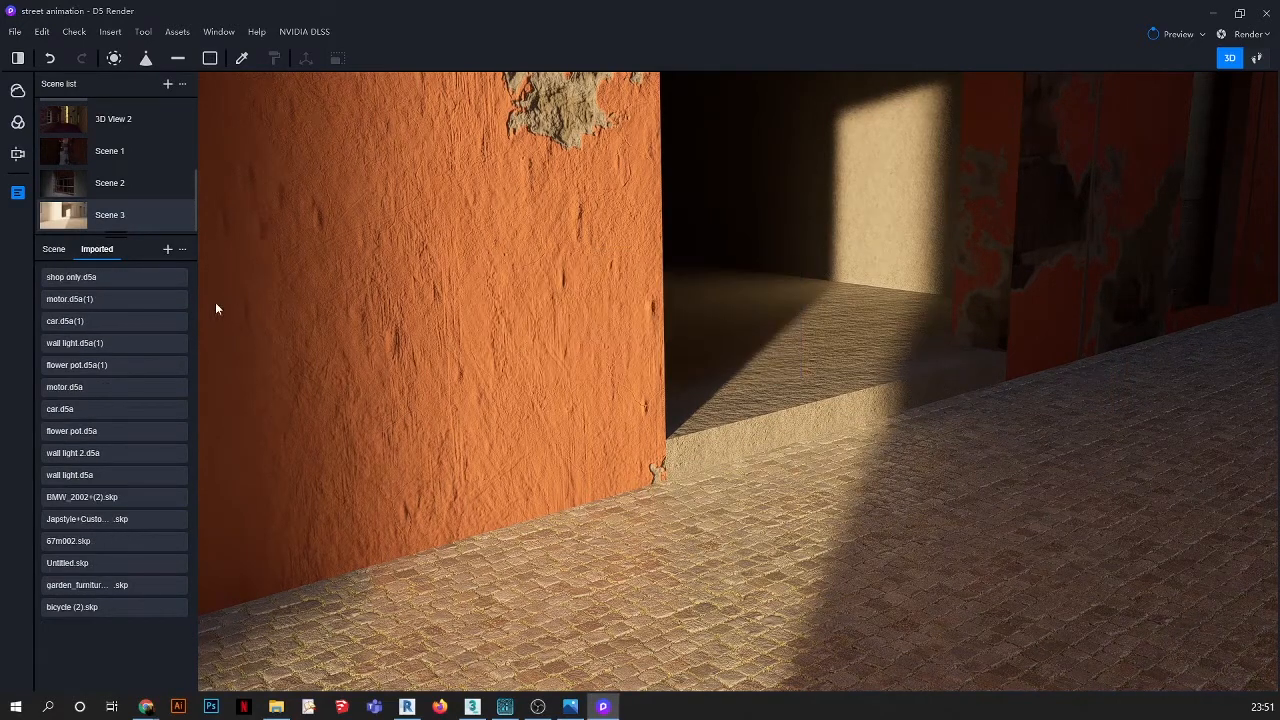
# Import the xylophone model from the AFRICAN CRAFT folder and place it on the paving beside the shop entrance, at about X 25135, Y -2351
pyautogui.click(167, 249)
pyautogui.scroll(-5, 509, 346)
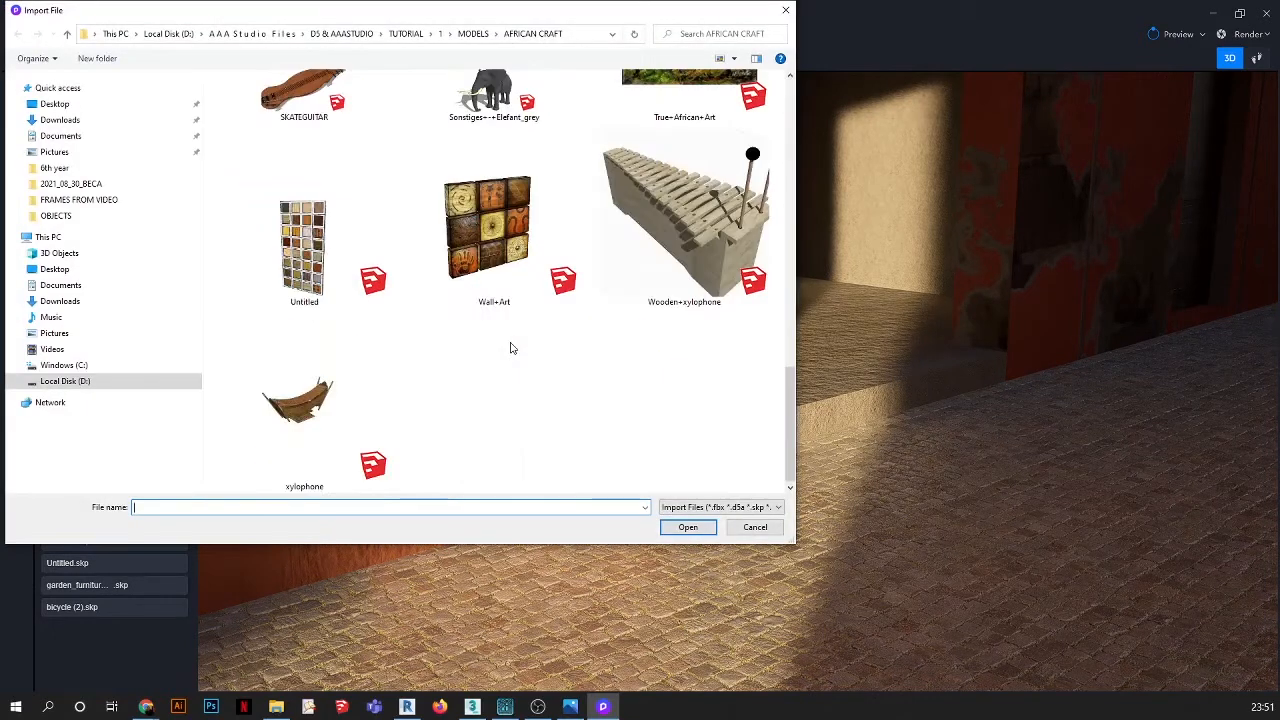
pyautogui.click(313, 397)
pyautogui.click(688, 527)
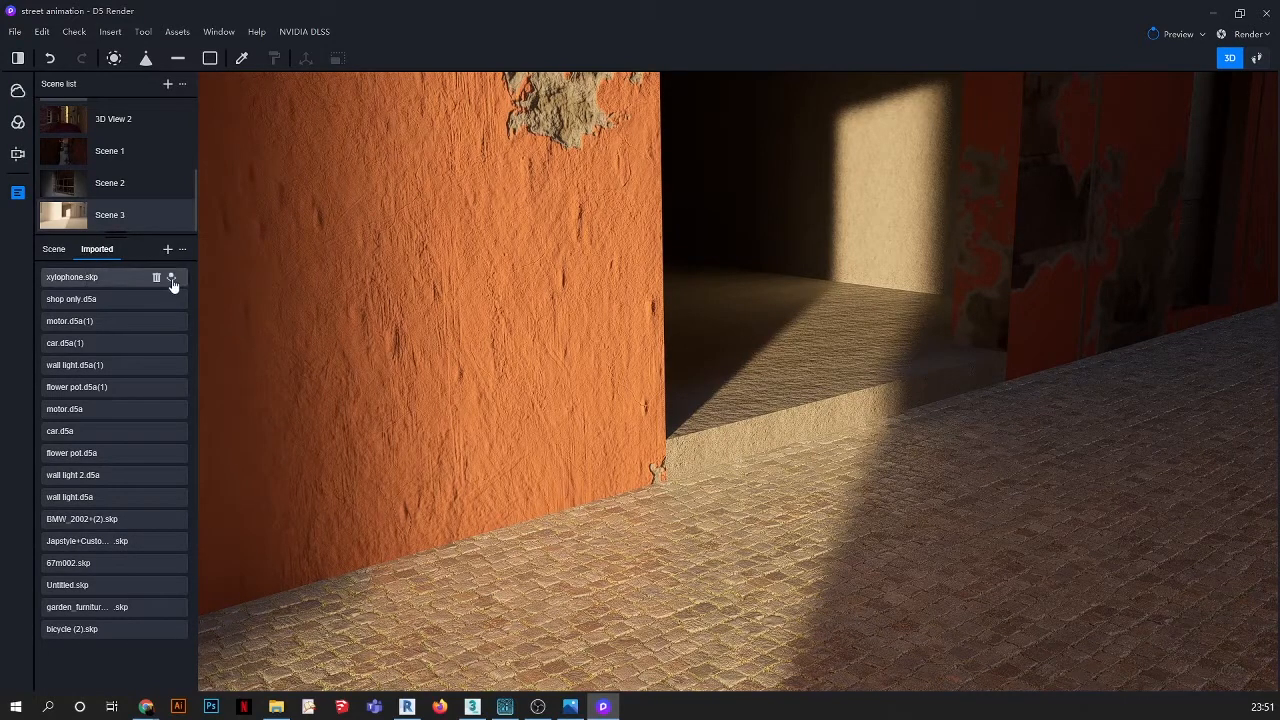
pyautogui.click(171, 278)
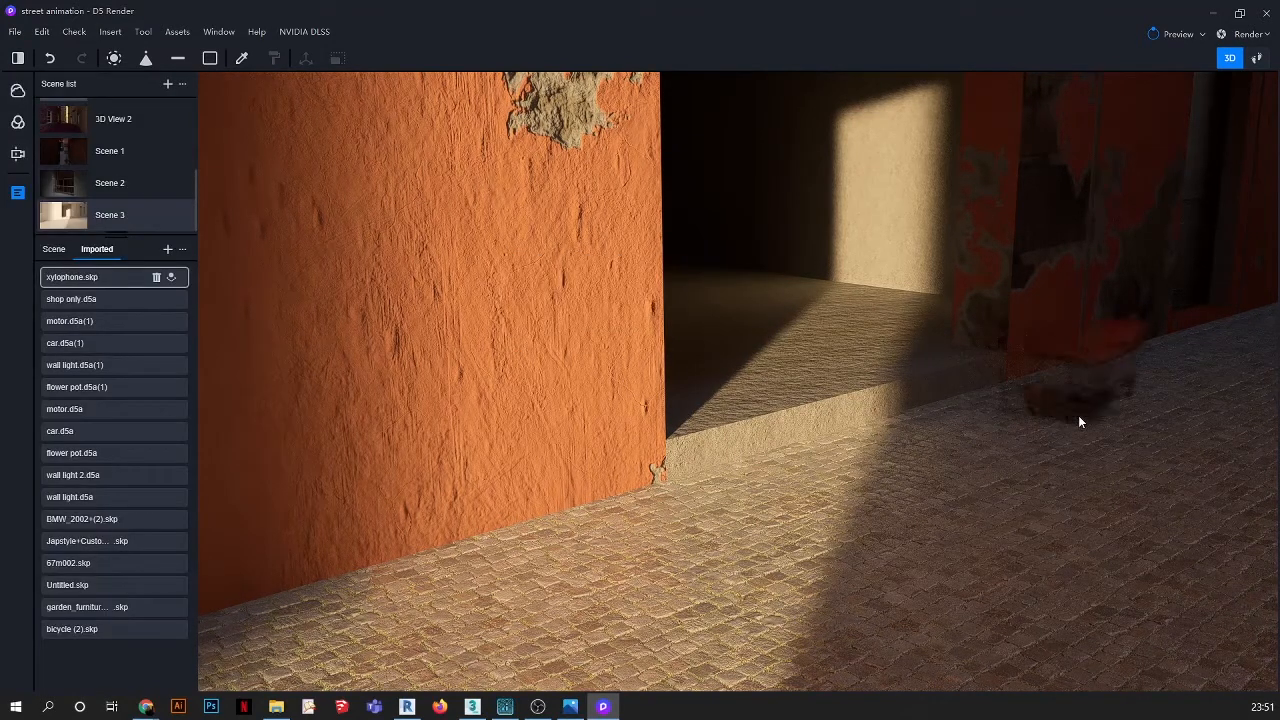
pyautogui.click(1052, 425)
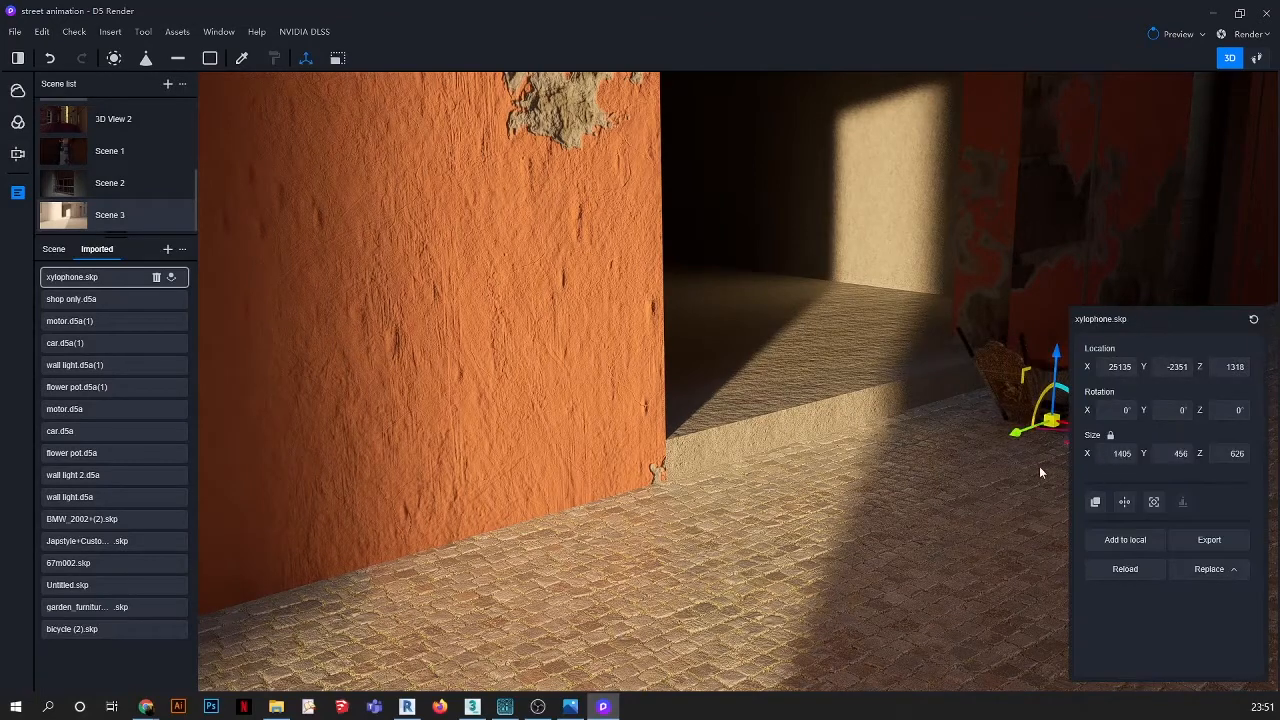
pyautogui.press('Escape')
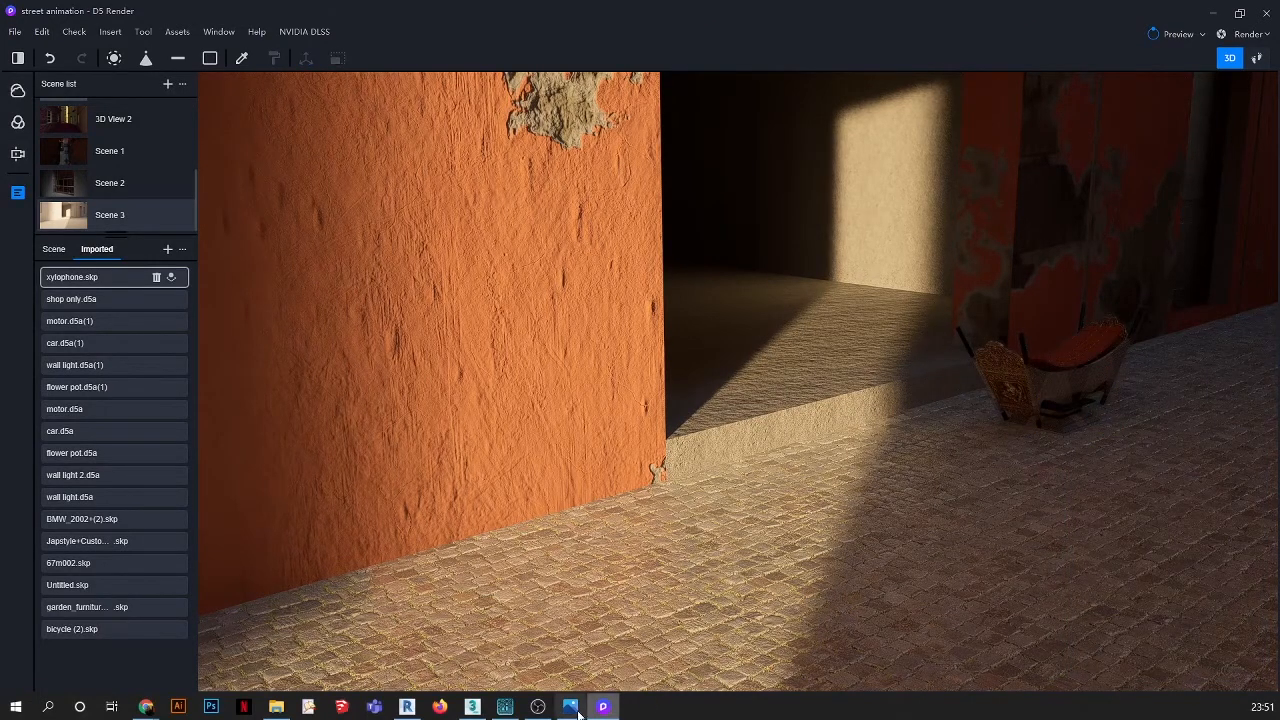
# Check the reference image in Photos and import the Wall+Art model from the AFRICAN CRAFT folder
pyautogui.click(570, 707)
pyautogui.click(575, 712)
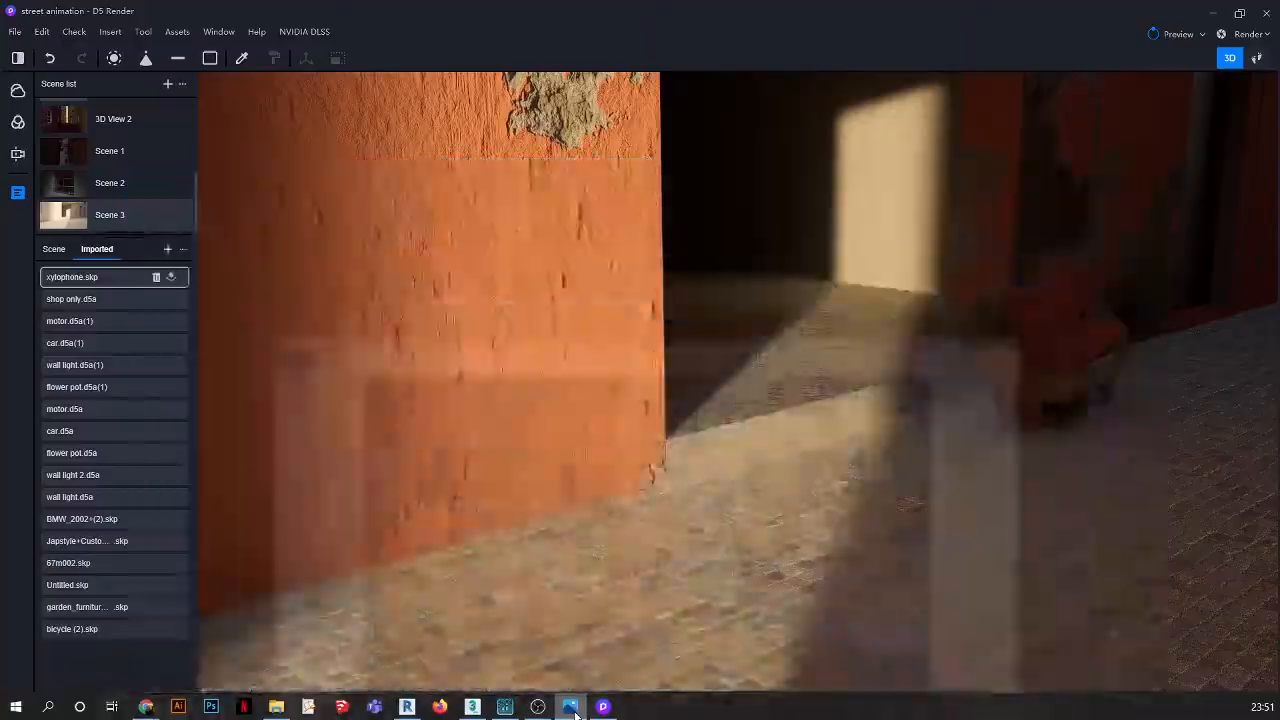
pyautogui.click(167, 249)
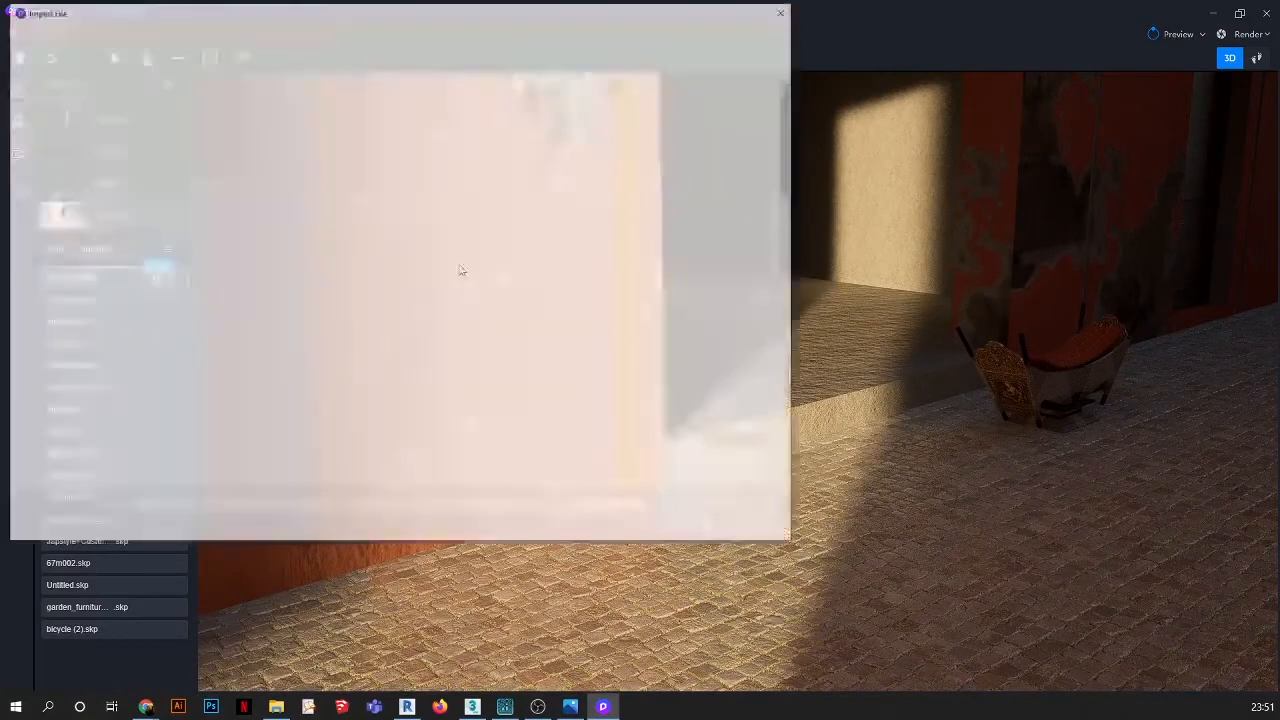
pyautogui.scroll(-10, 491, 292)
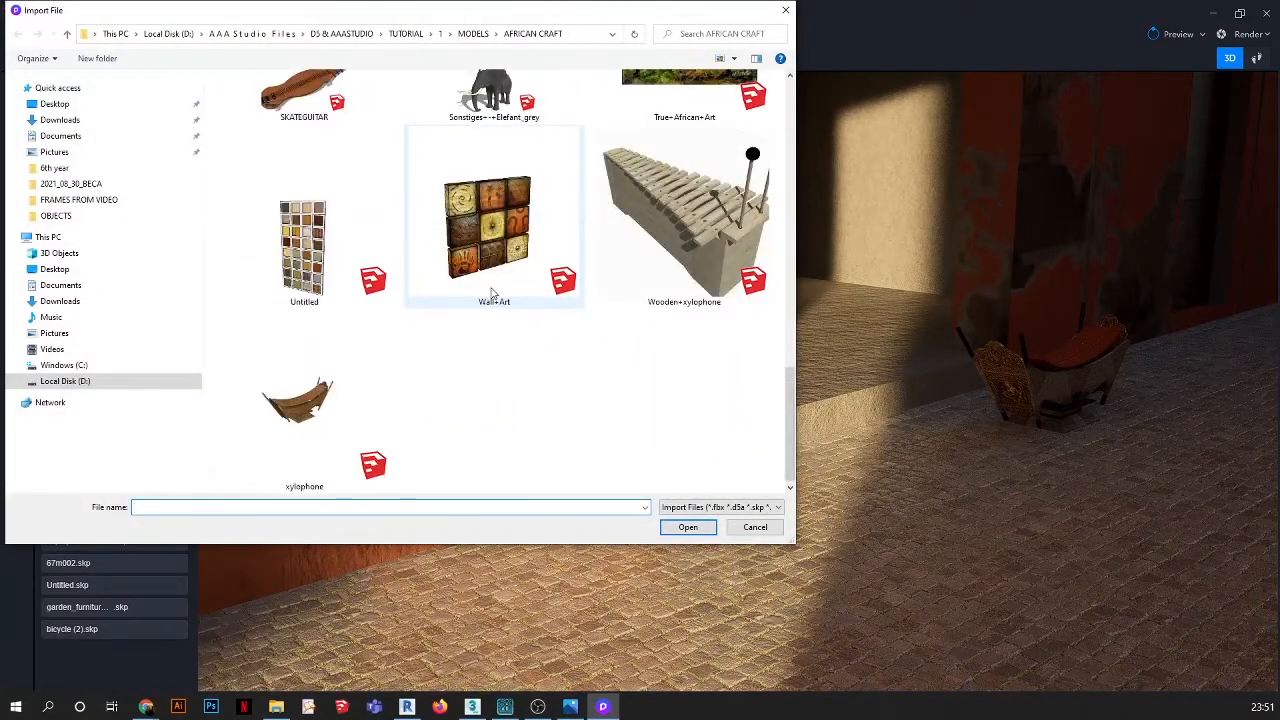
pyautogui.scroll(3, 491, 292)
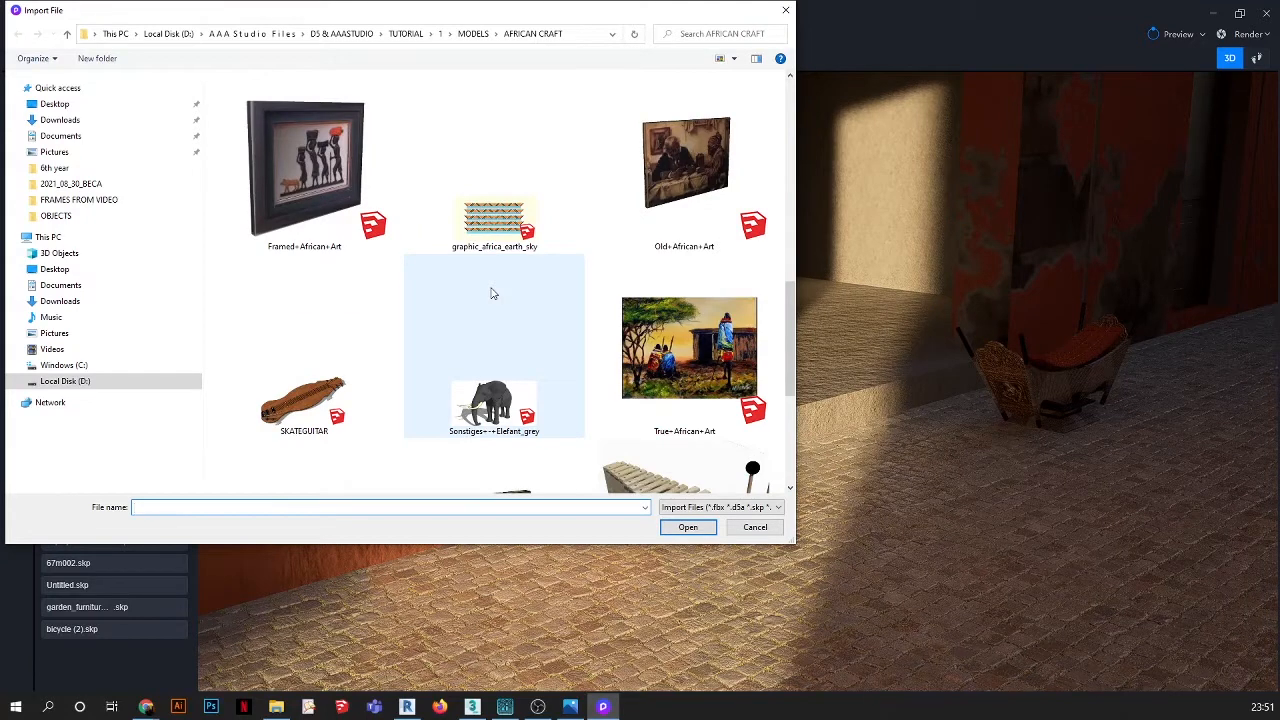
pyautogui.scroll(-2, 491, 292)
pyautogui.click(490, 400)
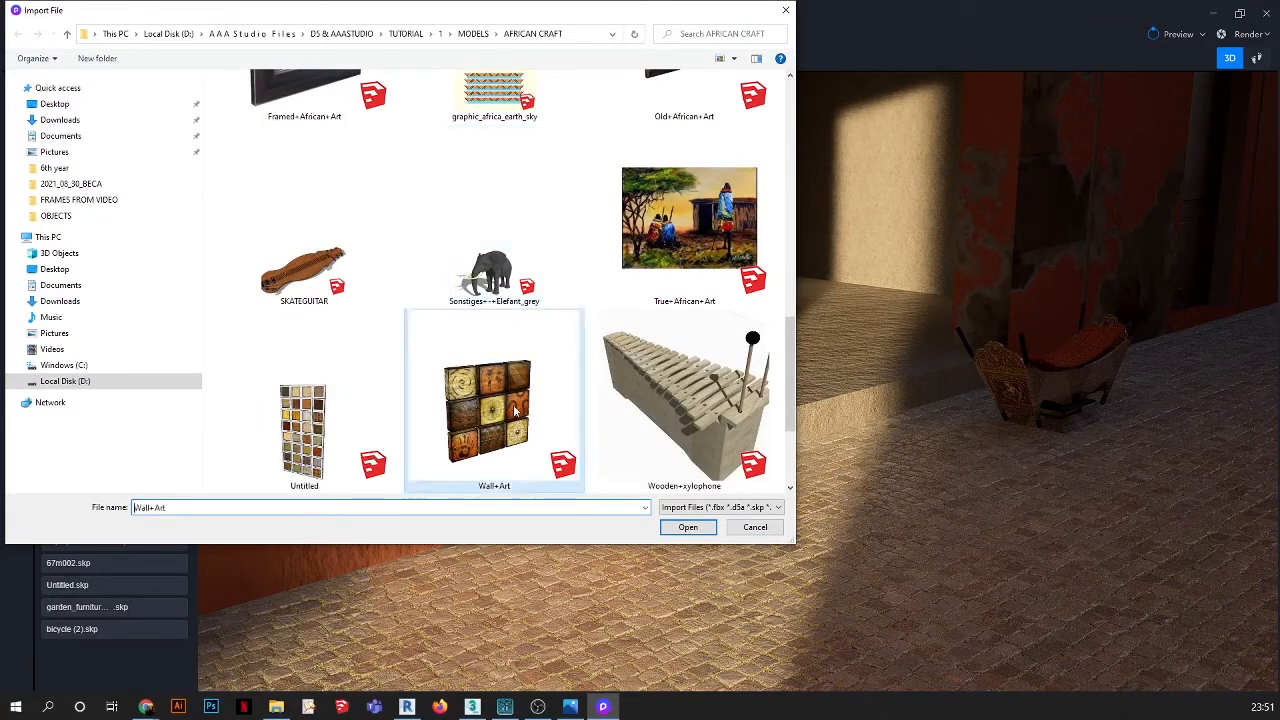
pyautogui.click(686, 524)
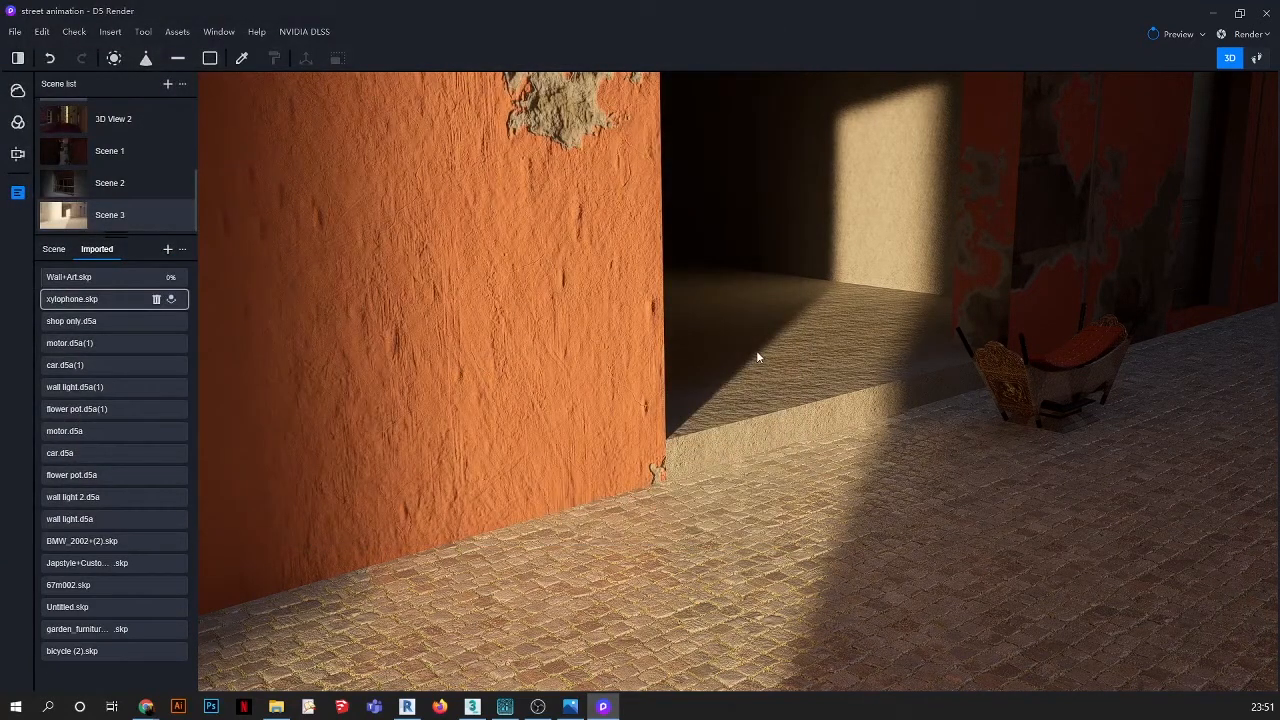
# Place the Wall+Art model on the shop floor against the sunlit inner wall, at about X 27707, Y -371, Z 1517
pyautogui.click(171, 277)
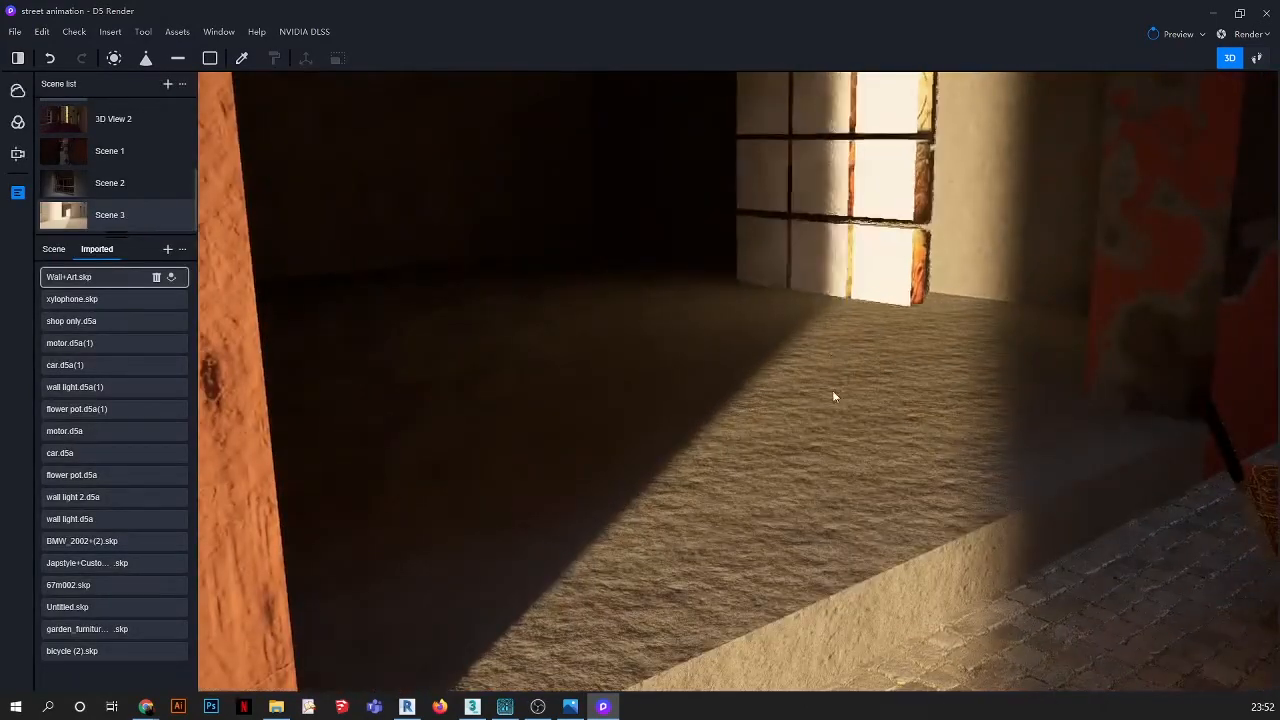
pyautogui.scroll(3, 852, 356)
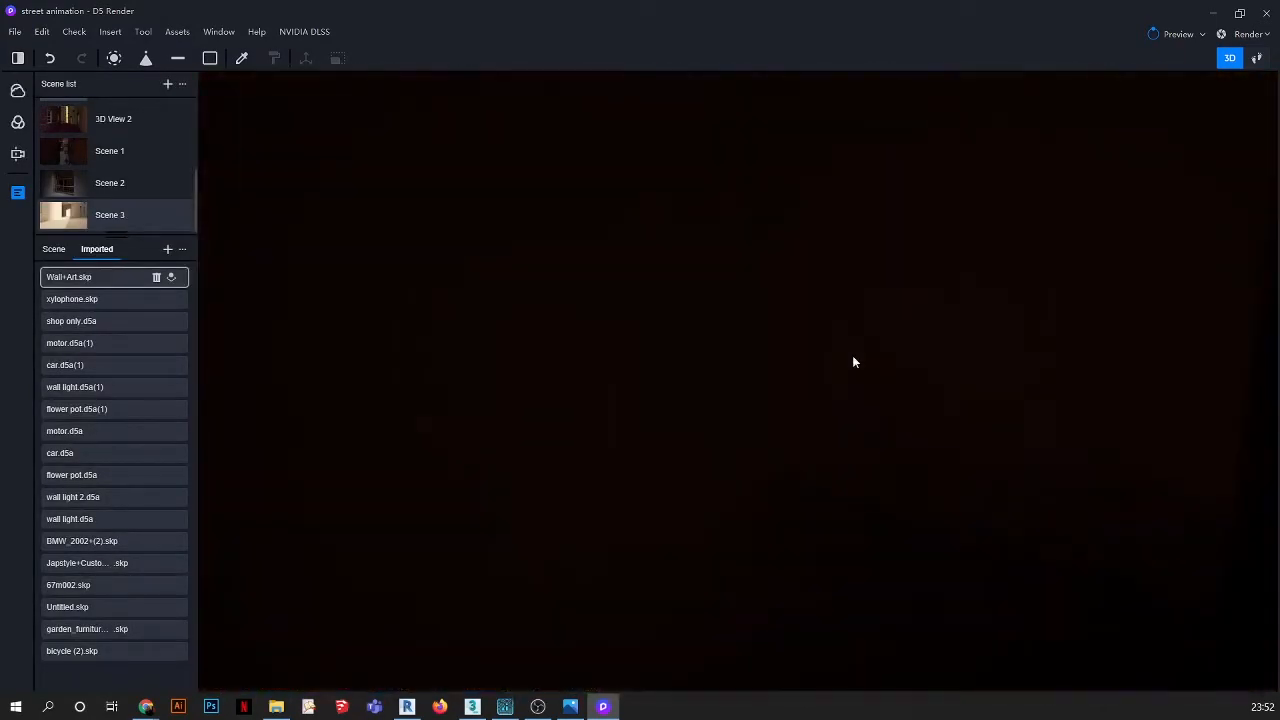
pyautogui.scroll(-3, 852, 356)
pyautogui.scroll(2, 868, 368)
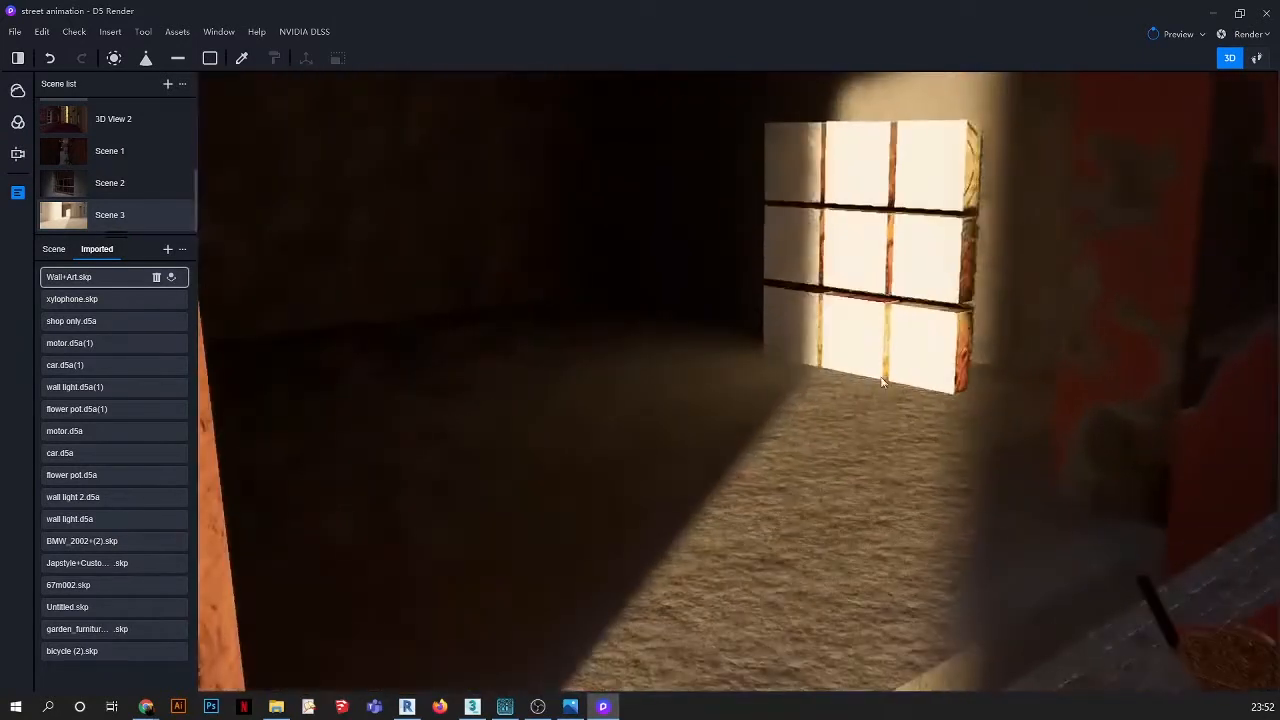
pyautogui.click(940, 390)
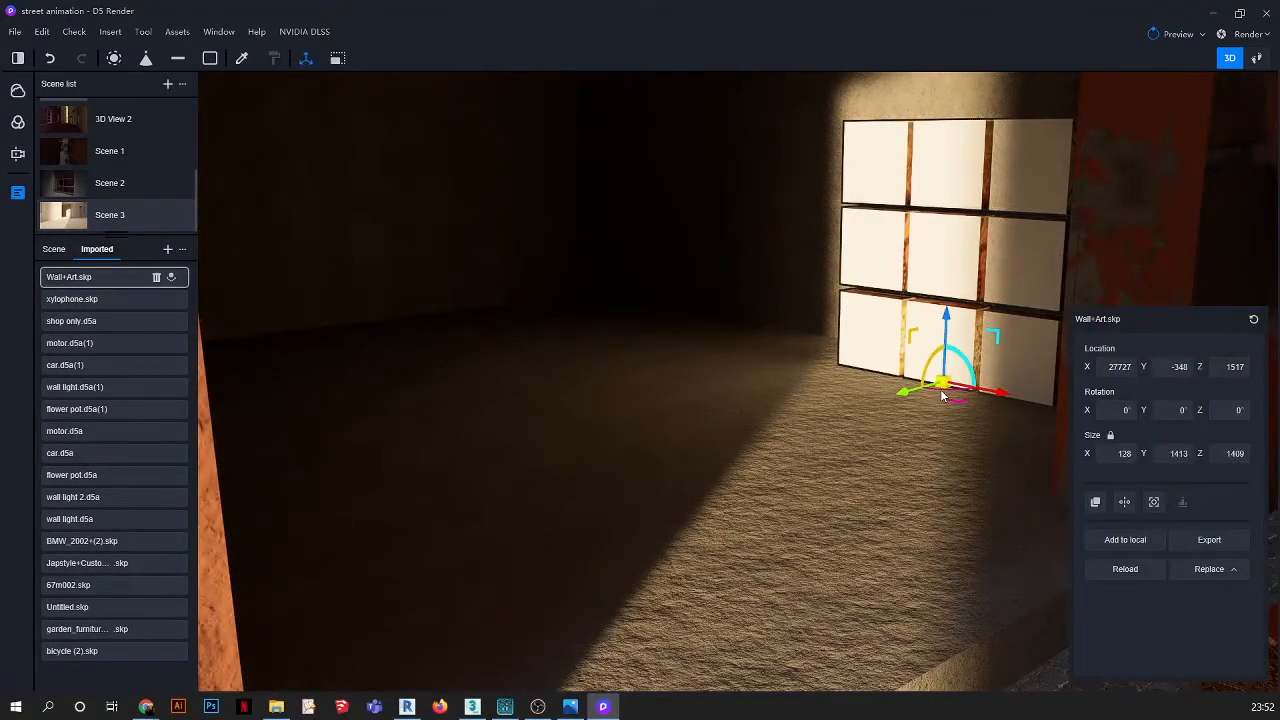
pyautogui.moveTo(941, 391)
pyautogui.mouseDown()
pyautogui.moveTo(965, 392)
pyautogui.moveTo(941, 392)
pyautogui.mouseUp()
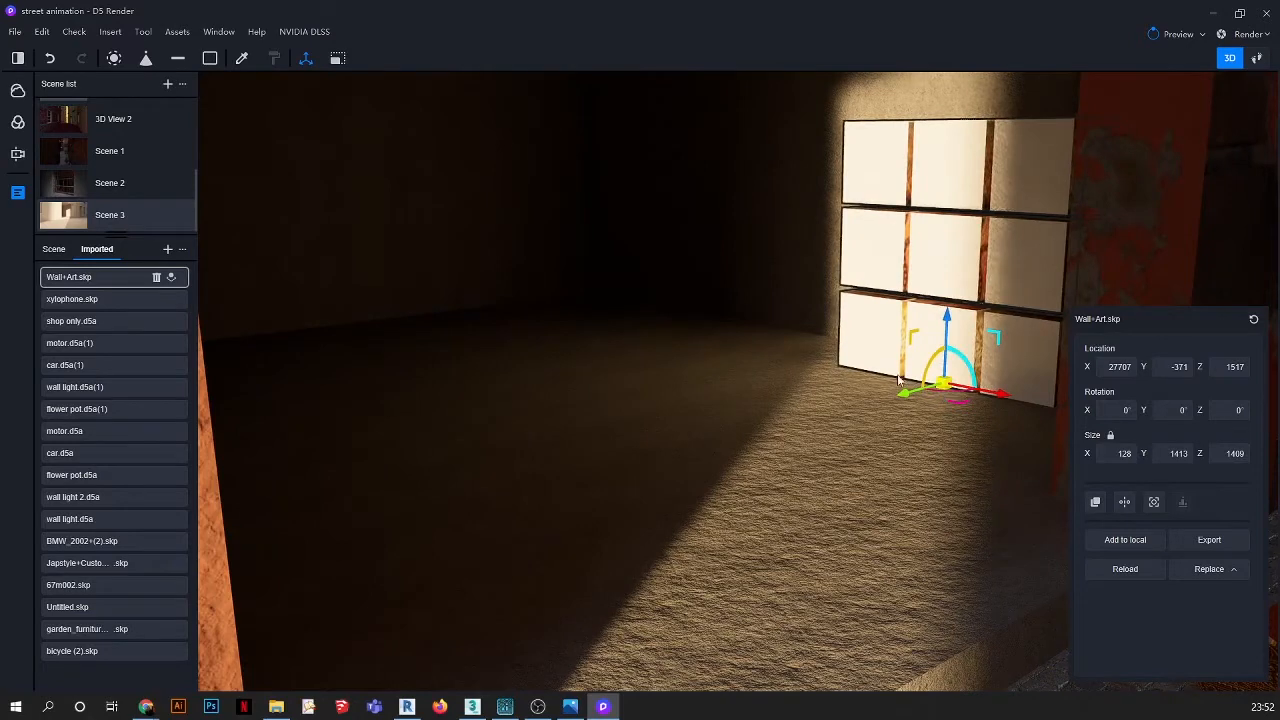
# Rotate the wall art 180° about Y and shift it against the wall to about X 27662, Y 154
pyautogui.moveTo(898, 380); pyautogui.dragTo(953, 390, button='right')
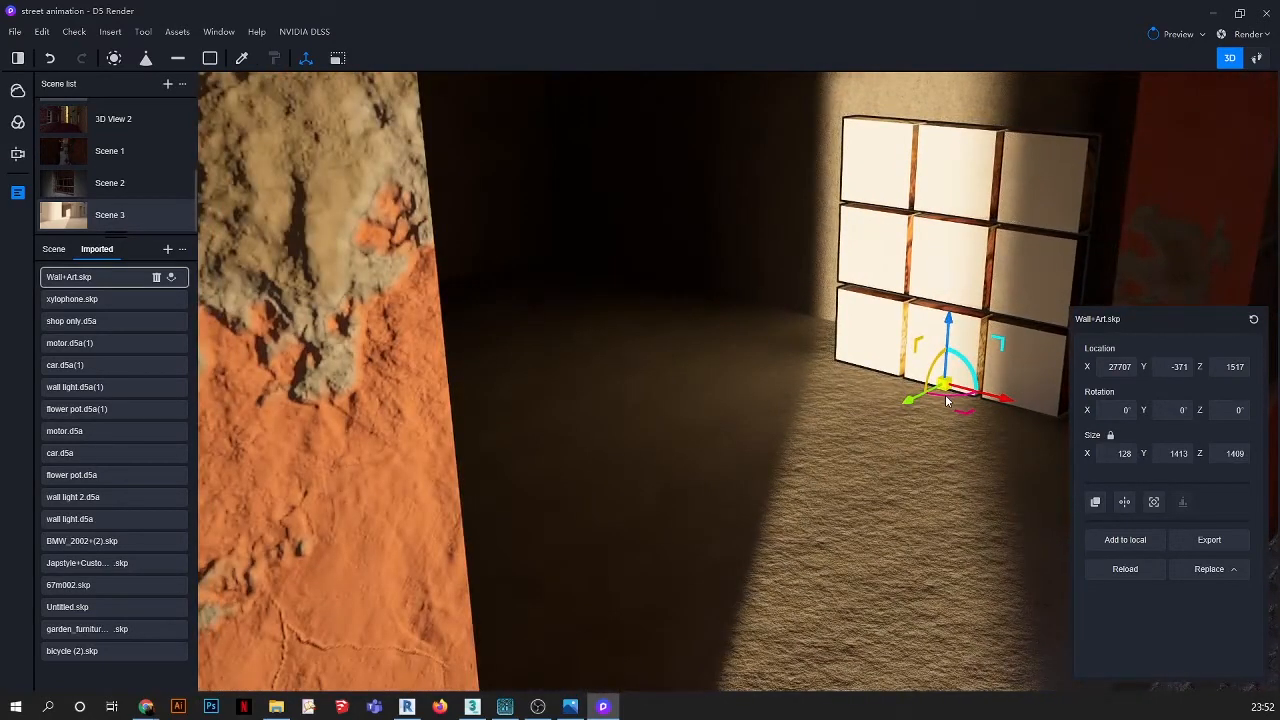
pyautogui.moveTo(963, 406); pyautogui.dragTo(951, 333)
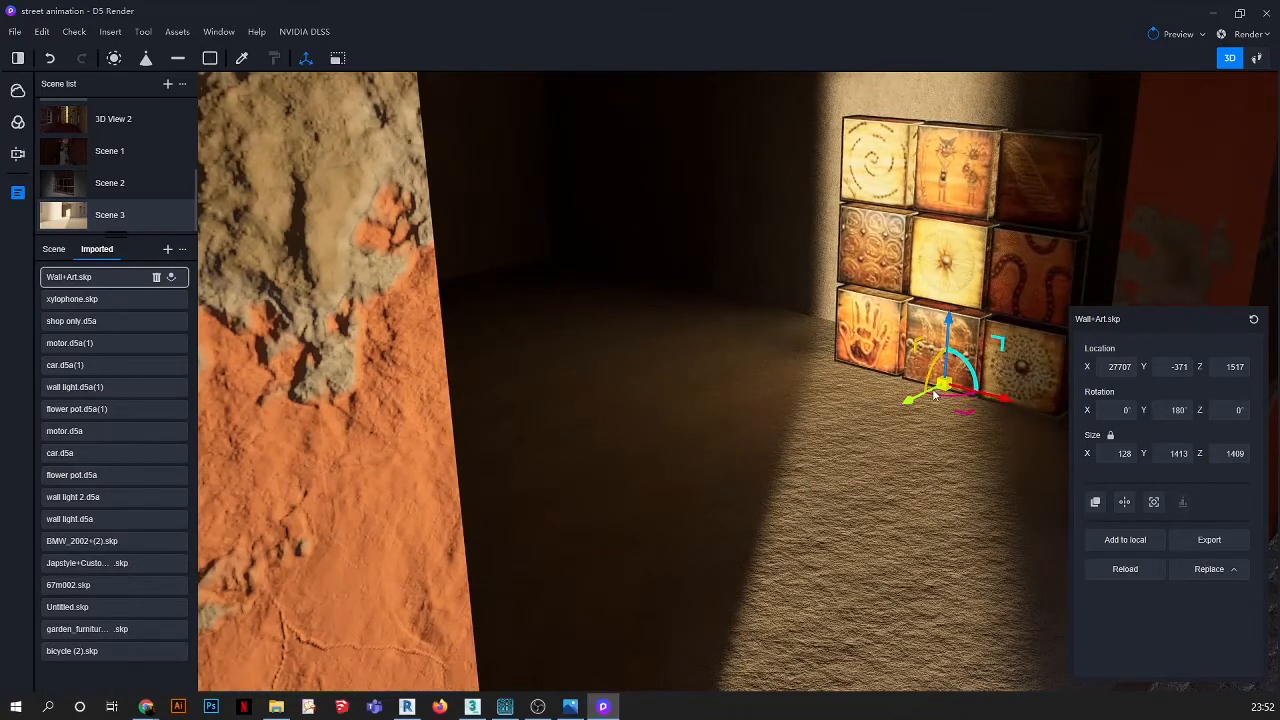
pyautogui.moveTo(908, 405); pyautogui.dragTo(958, 376)
pyautogui.moveTo(1048, 376); pyautogui.dragTo(1056, 378)
# In top view, slide the wall art along the inner wall to the front corner, at about X 27037
pyautogui.press('t')
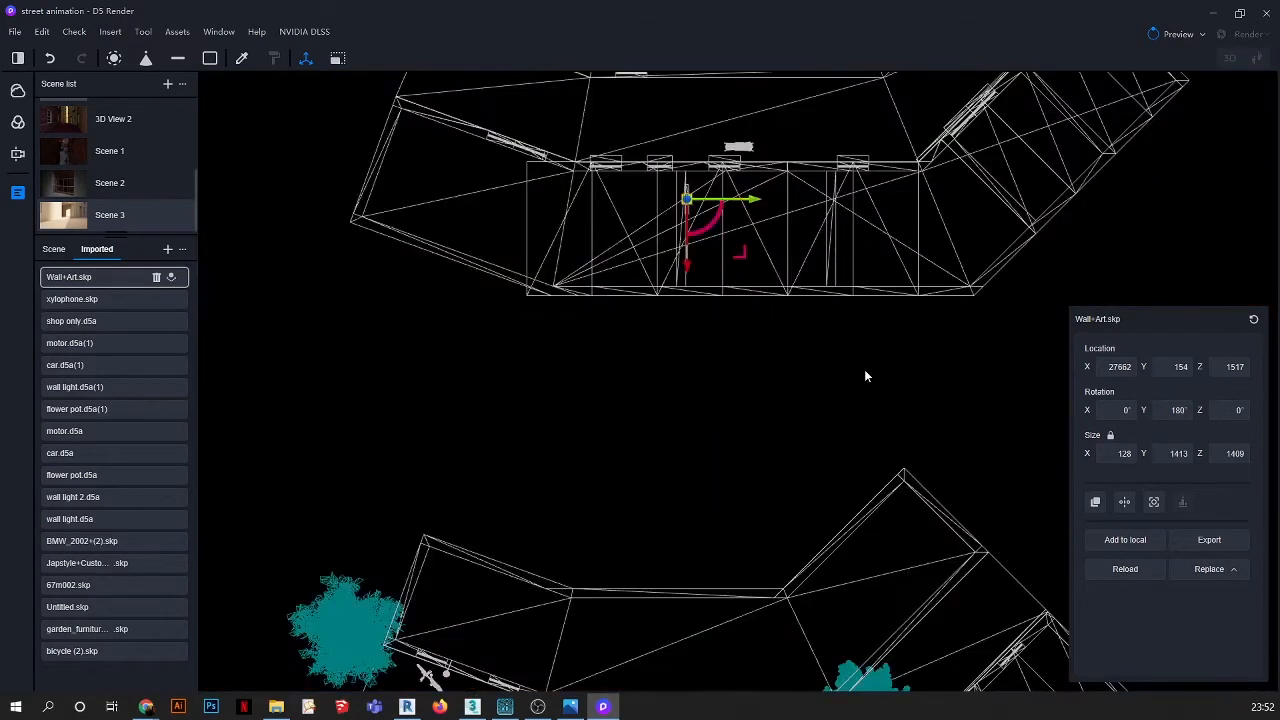
pyautogui.scroll(3, 687, 182)
pyautogui.moveTo(676, 215); pyautogui.dragTo(685, 400, button='middle')
pyautogui.scroll(7, 608, 216)
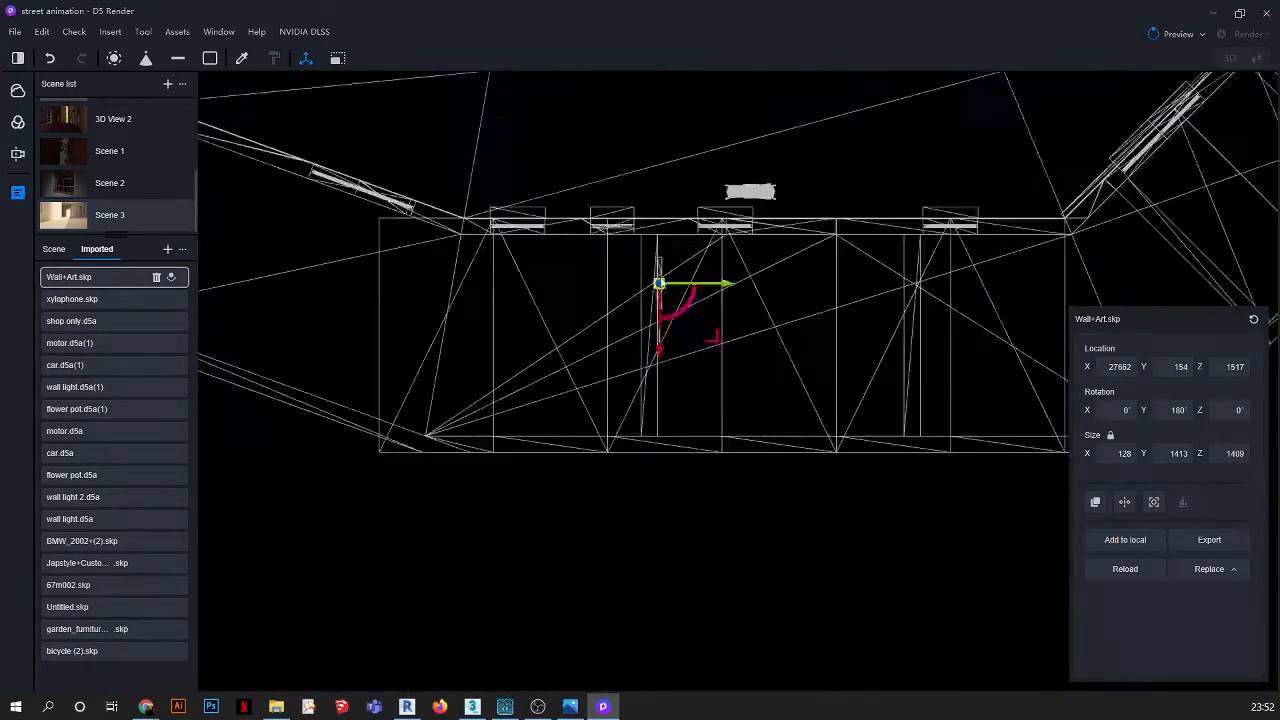
pyautogui.moveTo(558, 175); pyautogui.dragTo(654, 400, button='middle')
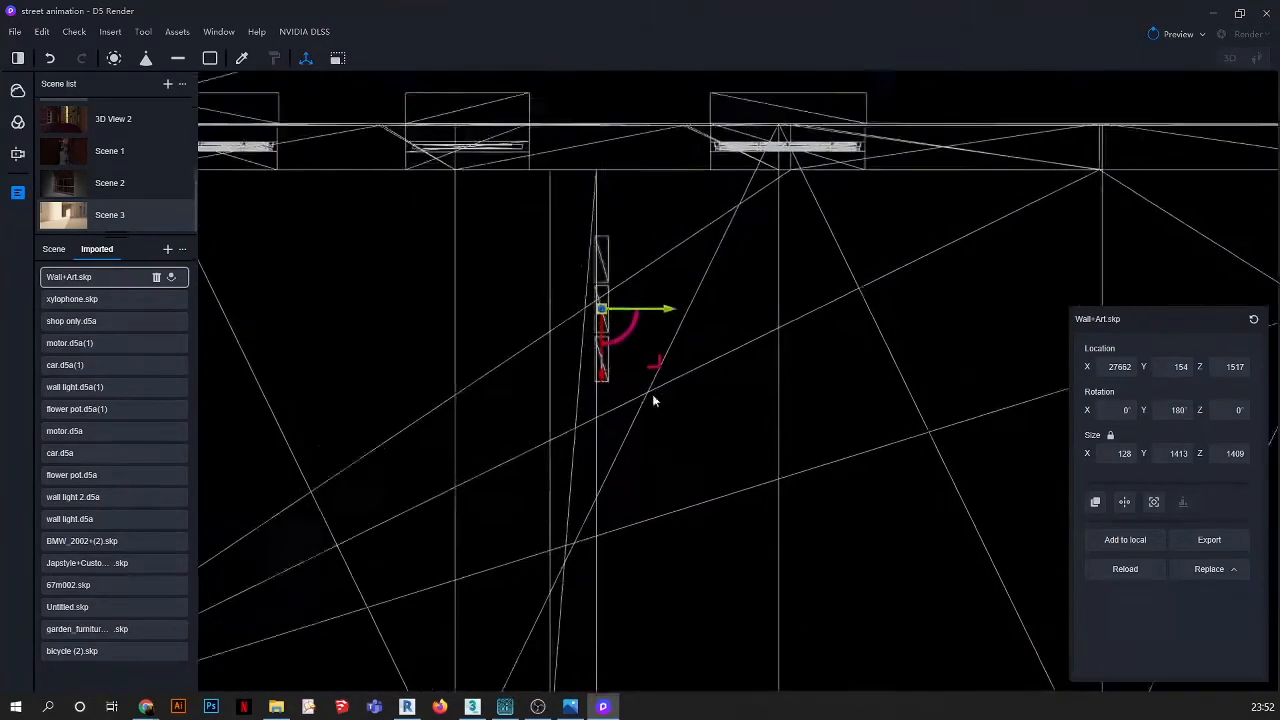
pyautogui.scroll(3, 623, 311)
pyautogui.moveTo(620, 320); pyautogui.dragTo(684, 514, button='middle')
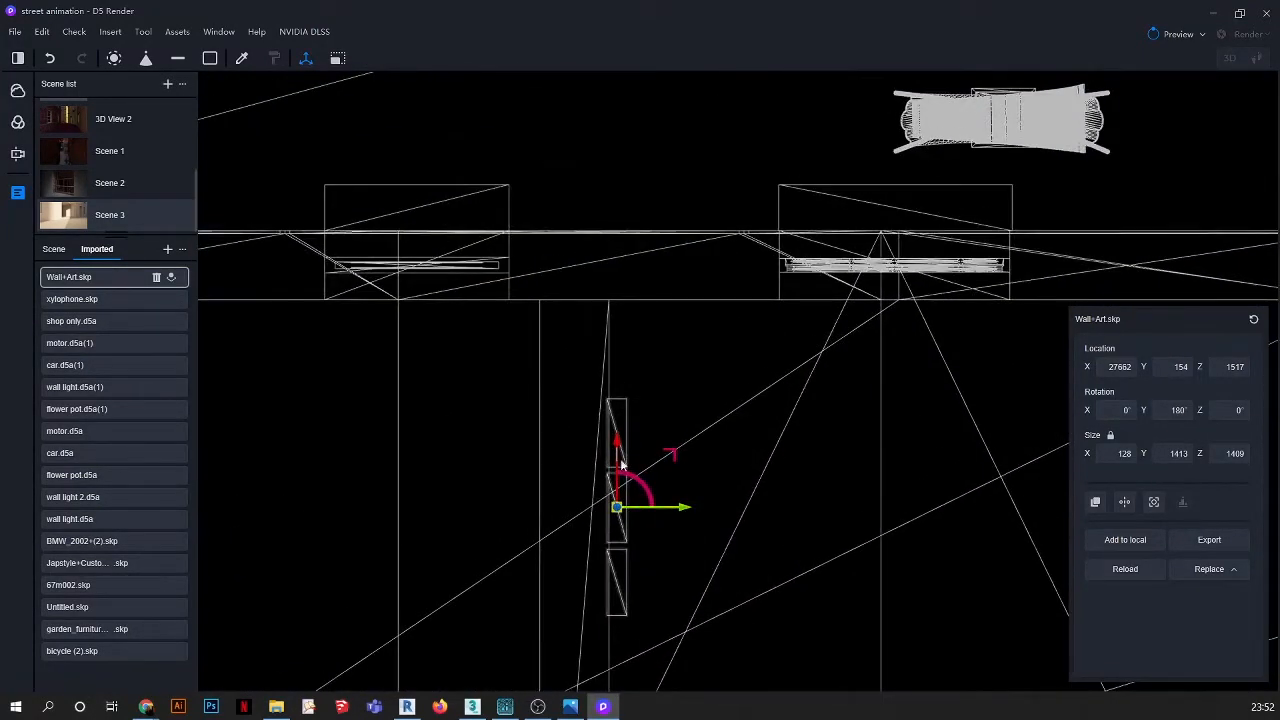
pyautogui.moveTo(618, 455); pyautogui.dragTo(625, 360)
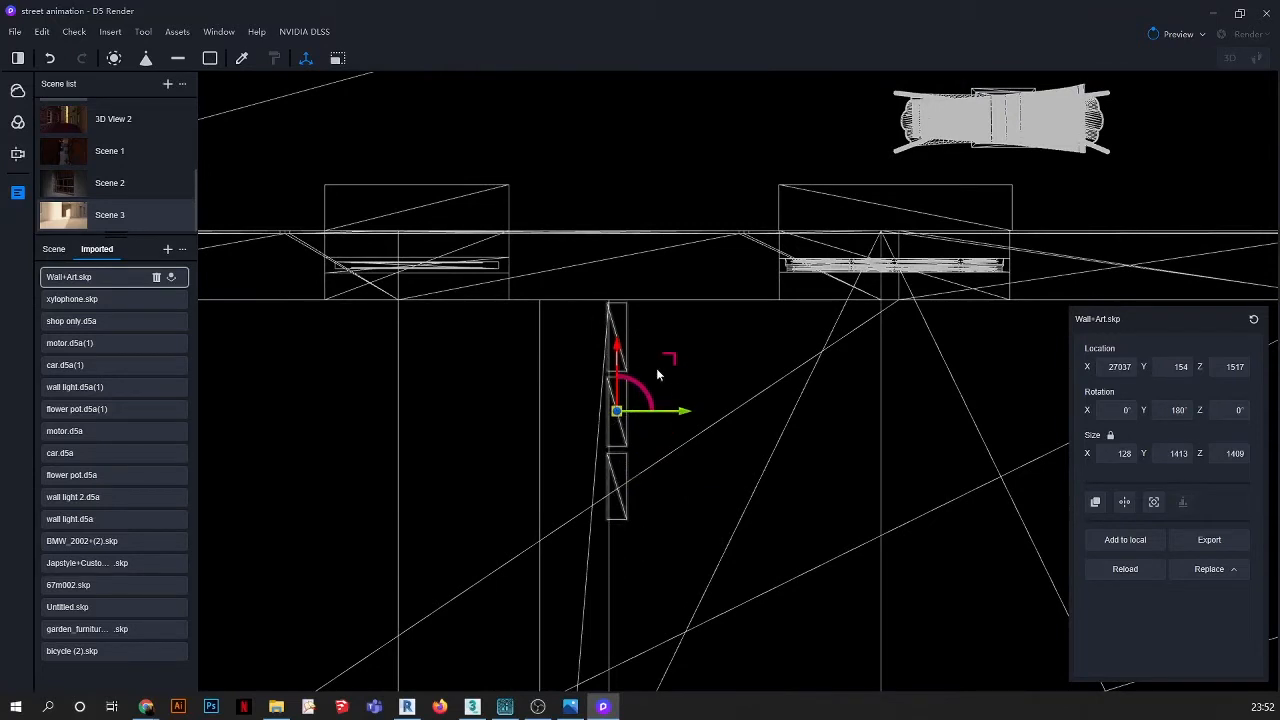
# From Scene 3, duplicate the wall art deeper into the shop along the inner wall, with the first copy at about X 28483, Y 206
pyautogui.click(52, 210)
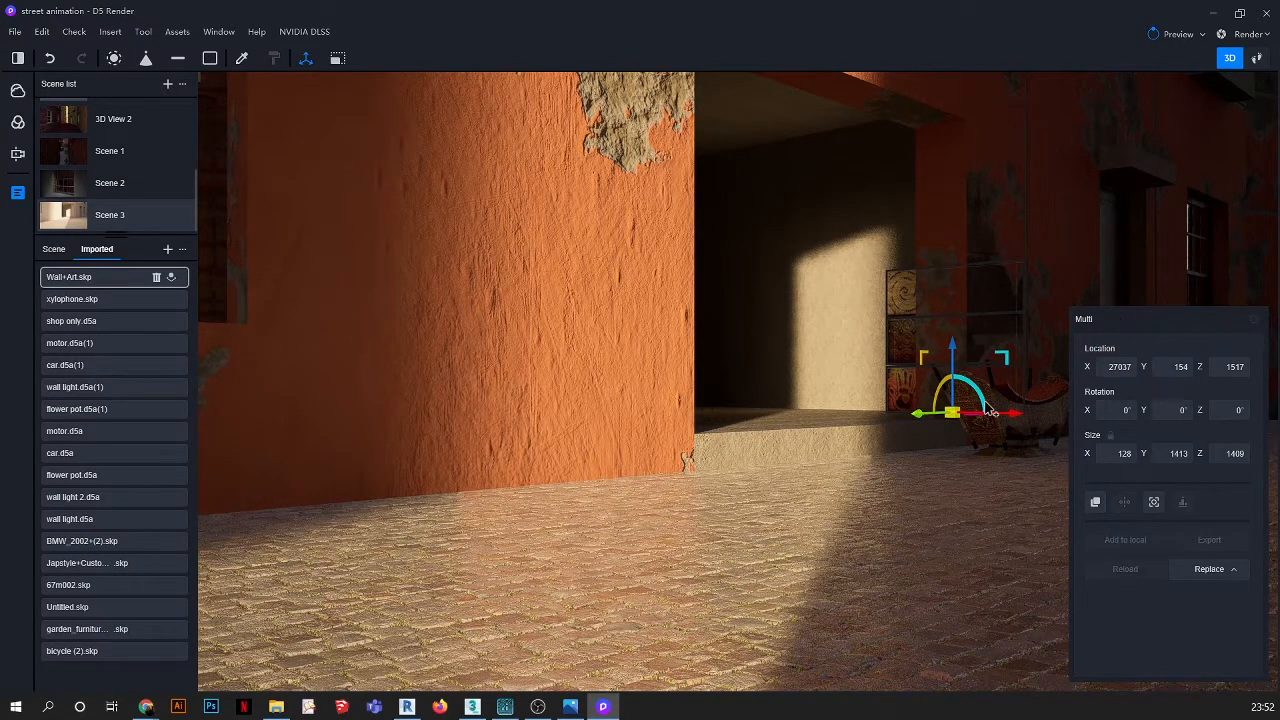
pyautogui.moveTo(986, 408); pyautogui.dragTo(835, 408)
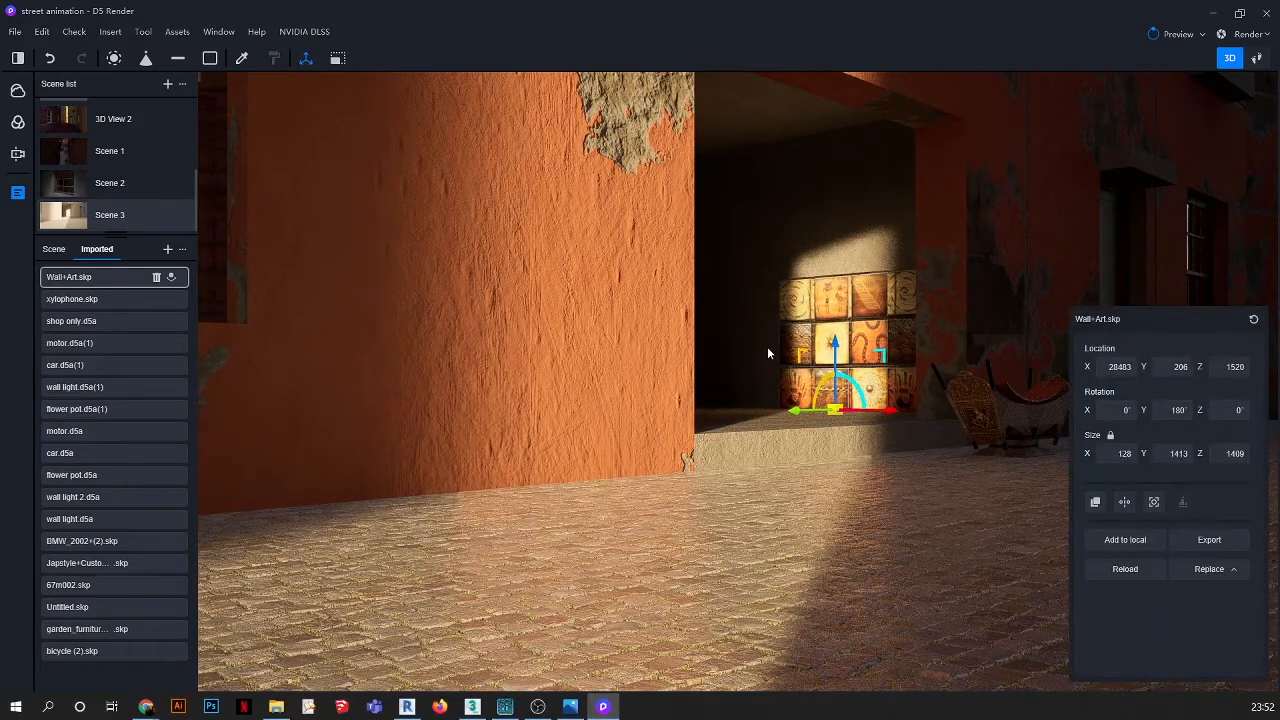
pyautogui.click(768, 348)
pyautogui.scroll(3, 771, 372)
pyautogui.moveTo(771, 369); pyautogui.dragTo(717, 419, button='middle')
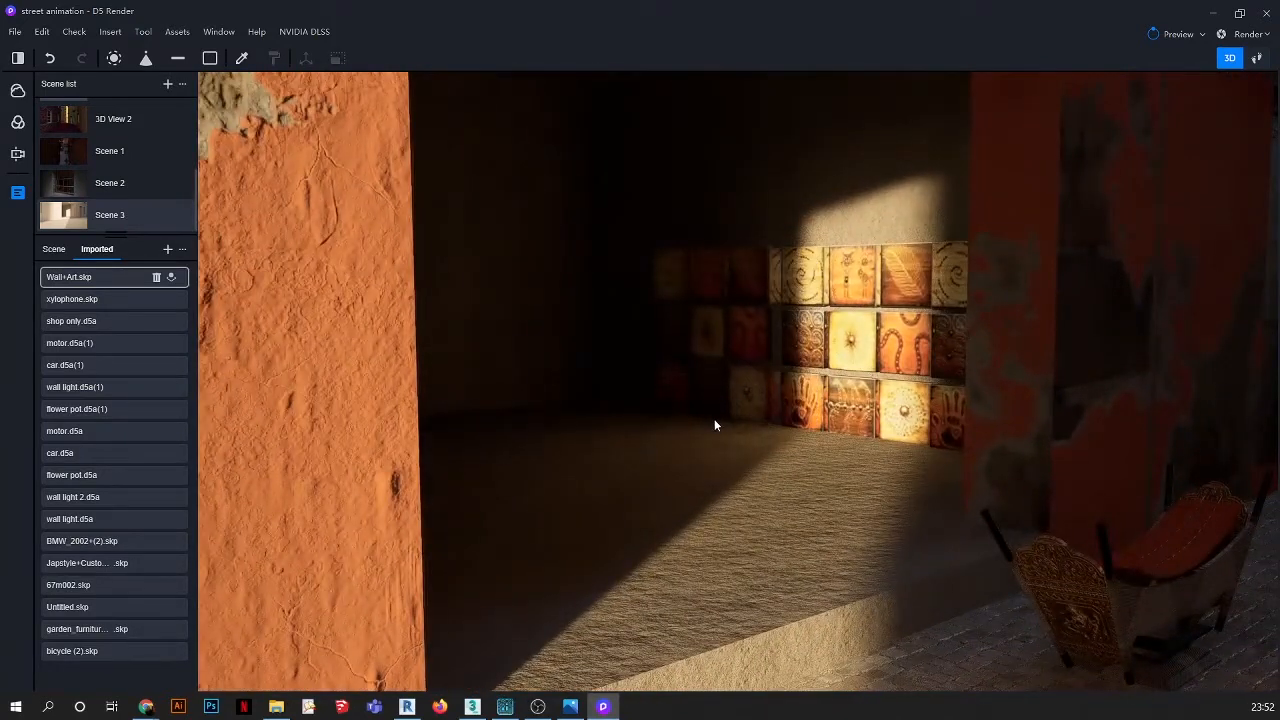
# Stack two wall art copies as a second row above the panels on the shop's inner wall
pyautogui.click(714, 419)
pyautogui.press('Escape')
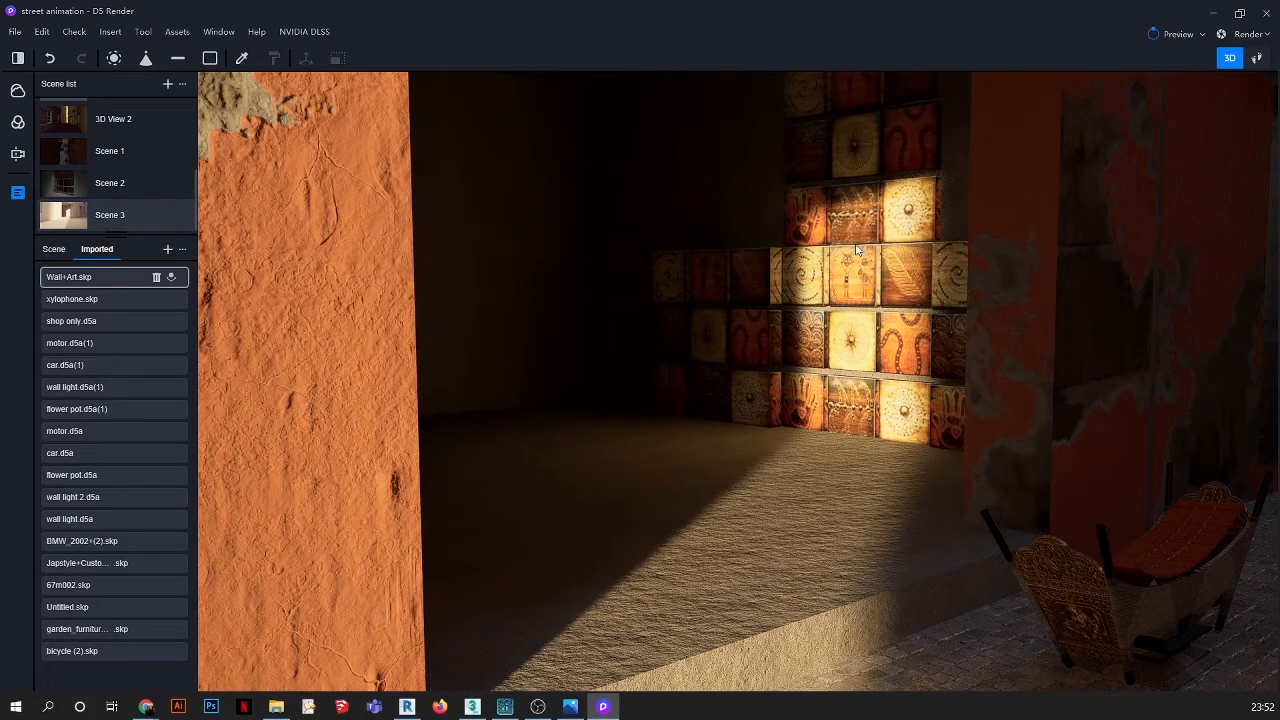
pyautogui.click(854, 250)
pyautogui.press('Escape')
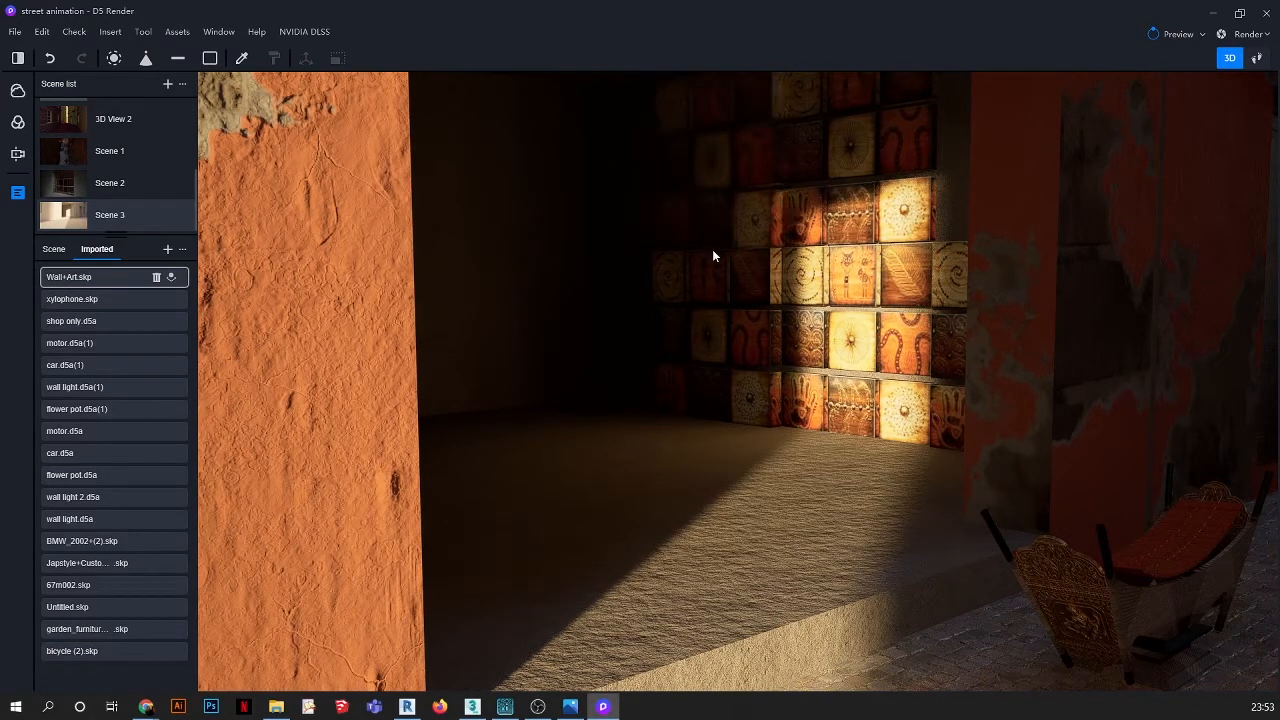
# Extend the second row of wall art with a copy at about X 29838, Y 3 and one near the front corner at about X 27058, Y 206
pyautogui.click(713, 252)
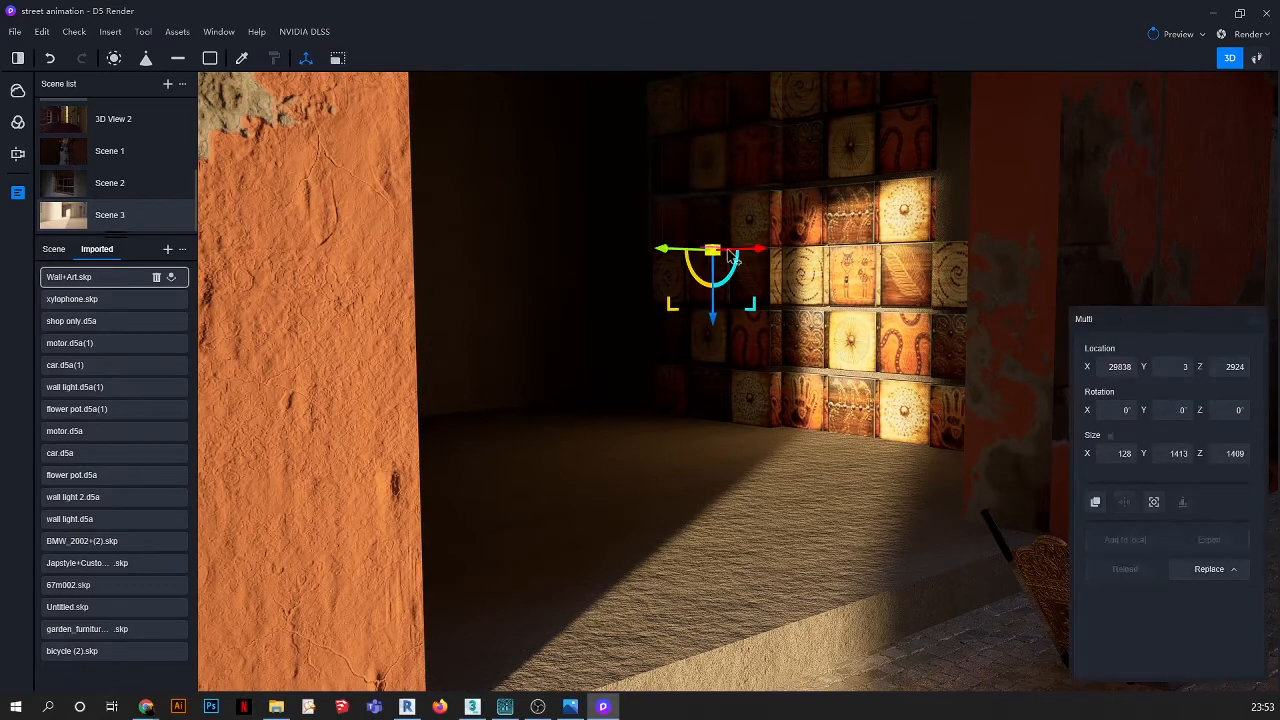
pyautogui.press('Escape')
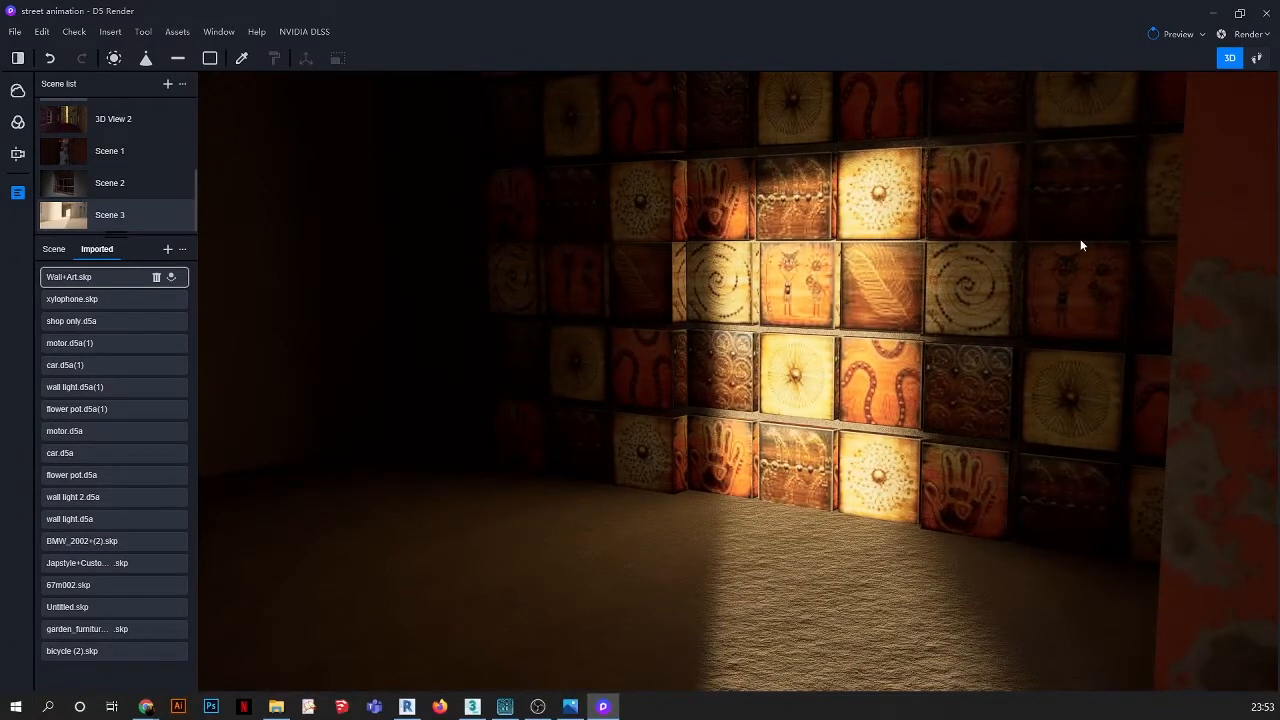
pyautogui.click(1080, 239)
pyautogui.click(73, 217)
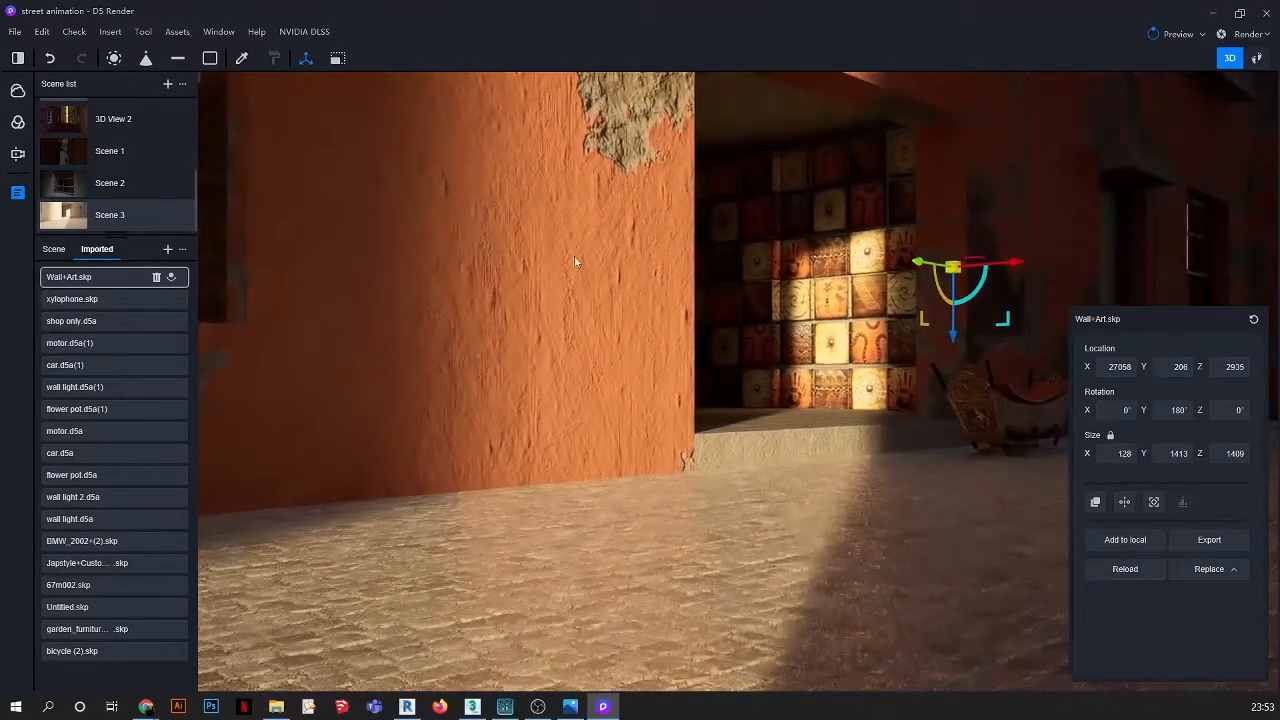
# Check the reference image FRAME 002.jpg and import the Benin+Mask model from the AFRICAN CRAFT folder
pyautogui.click(570, 707)
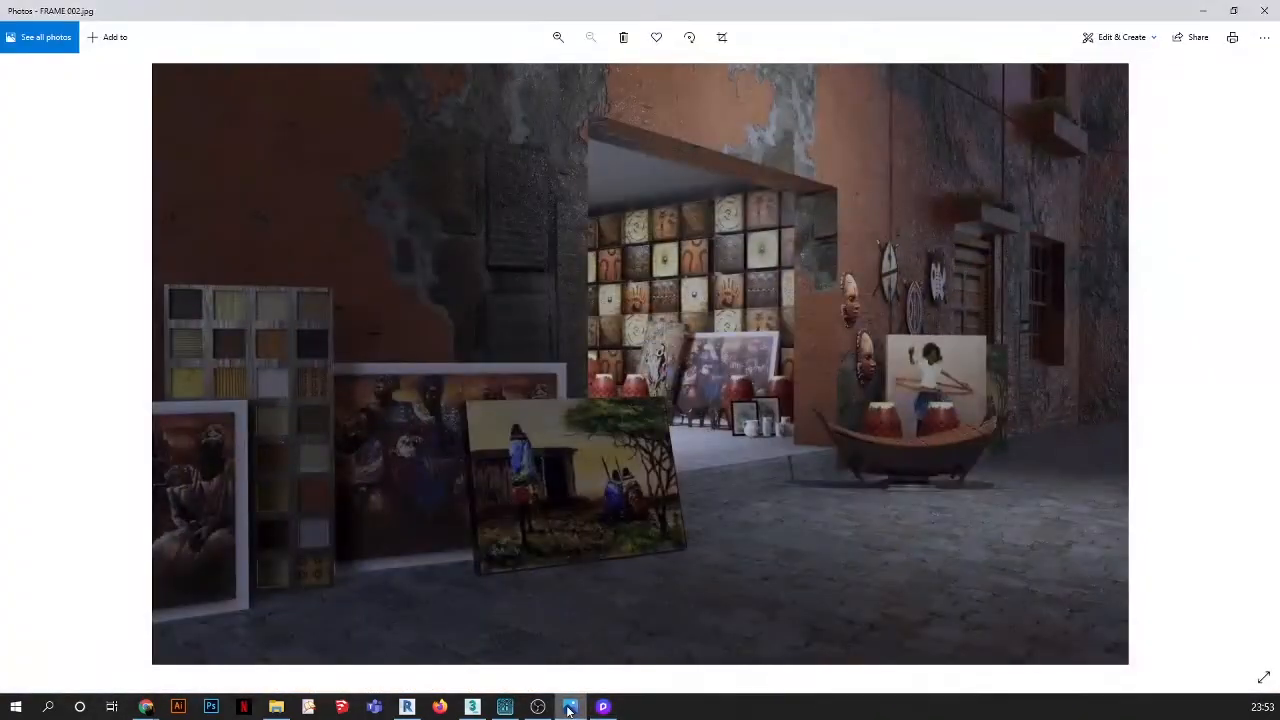
pyautogui.click(570, 707)
pyautogui.press('Escape')
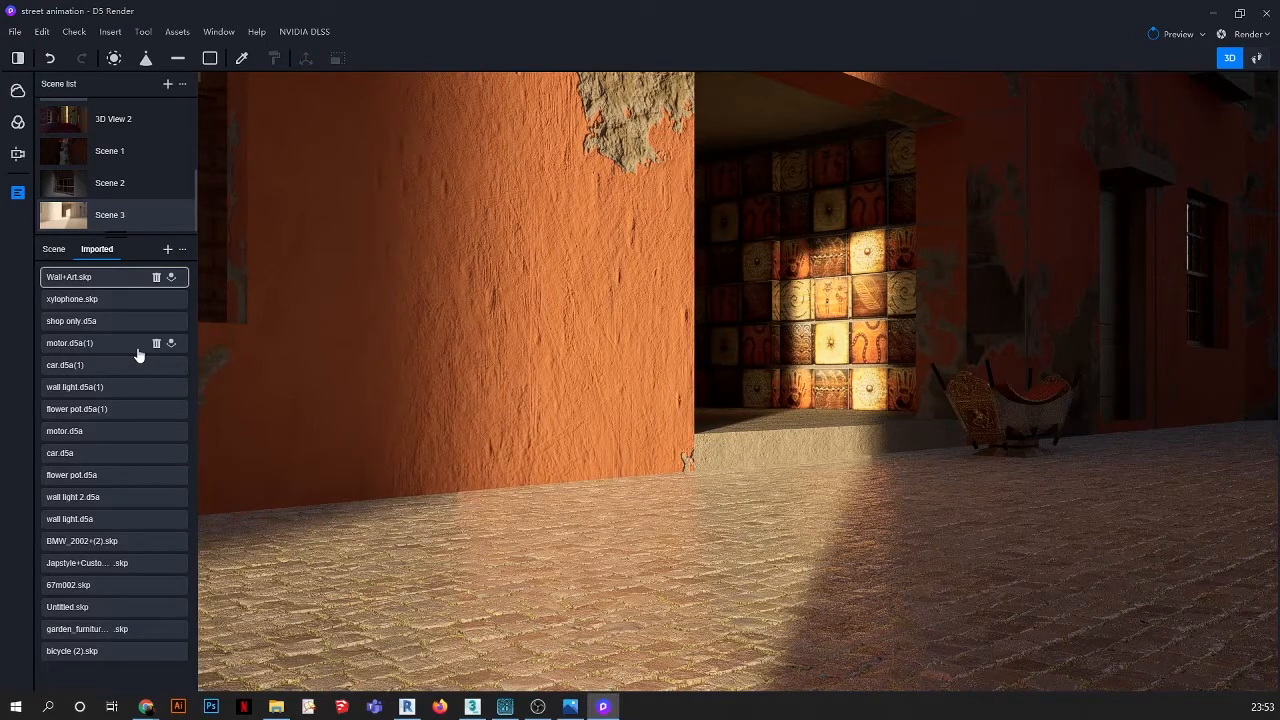
pyautogui.click(169, 249)
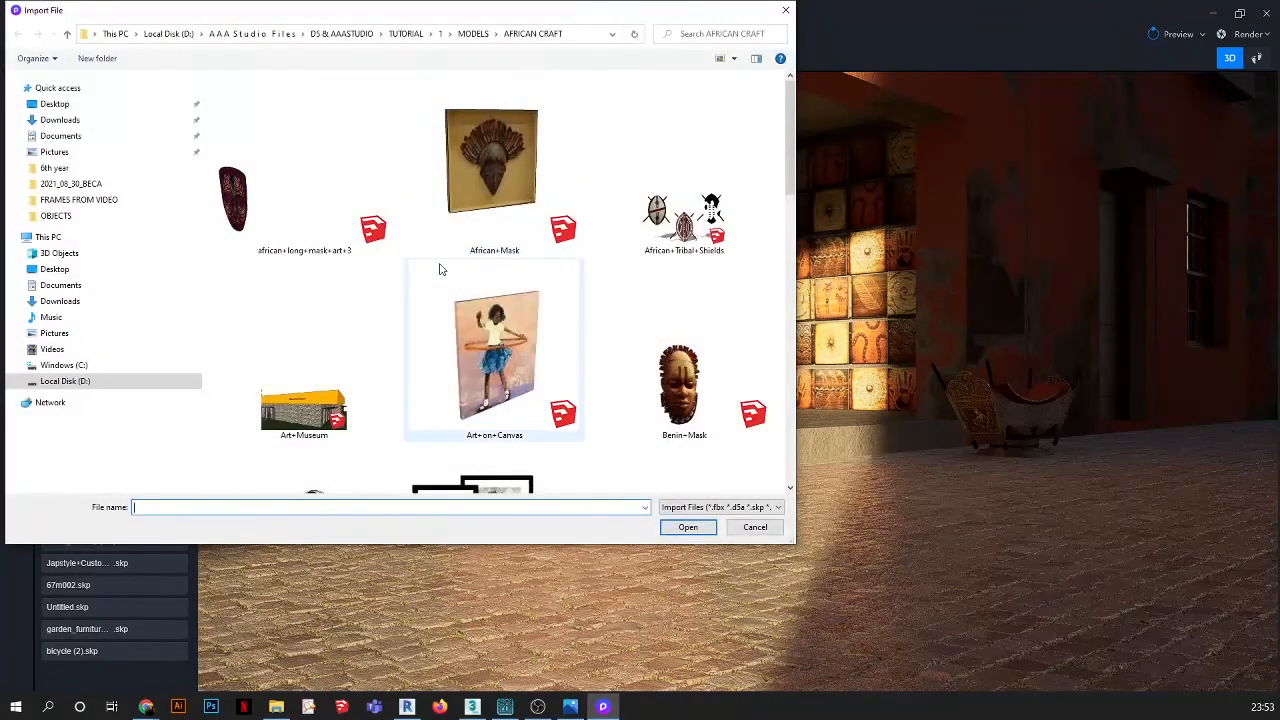
pyautogui.click(680, 385)
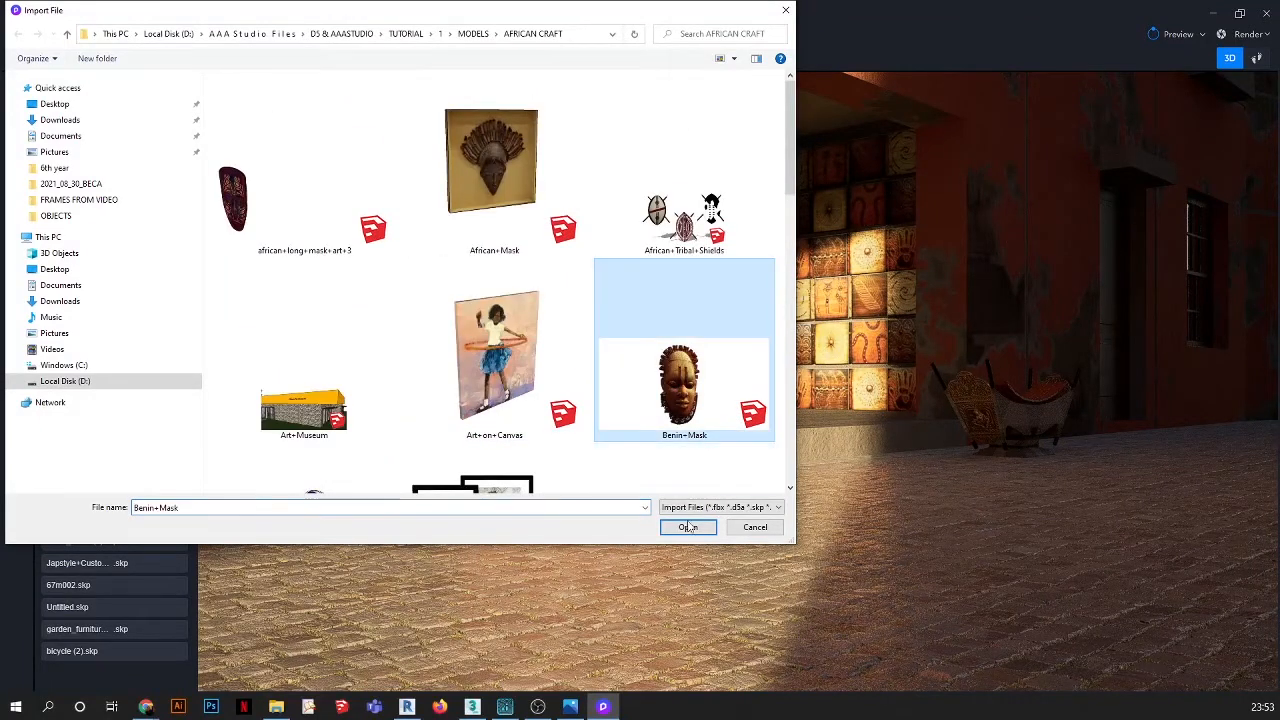
pyautogui.click(688, 527)
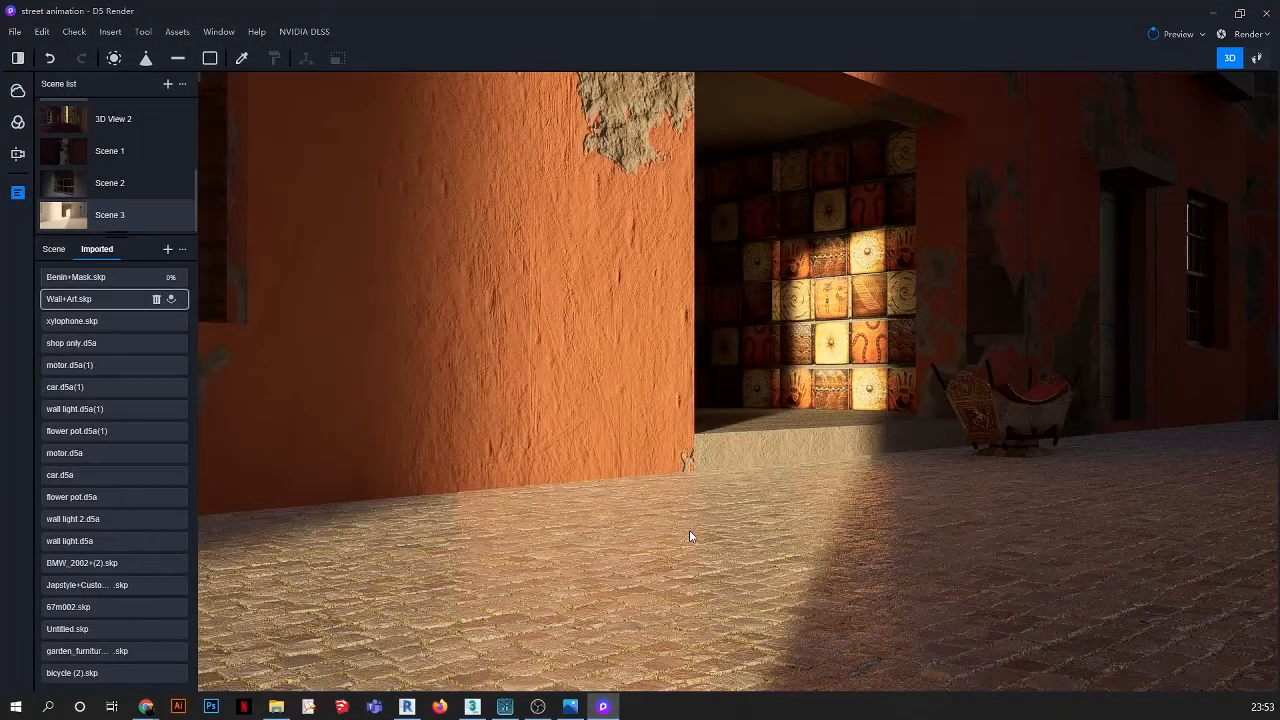
# Place the Benin mask on the outer wall beside the shop opening, at about X 25052, Y -5065, Z 2053
pyautogui.click(172, 279)
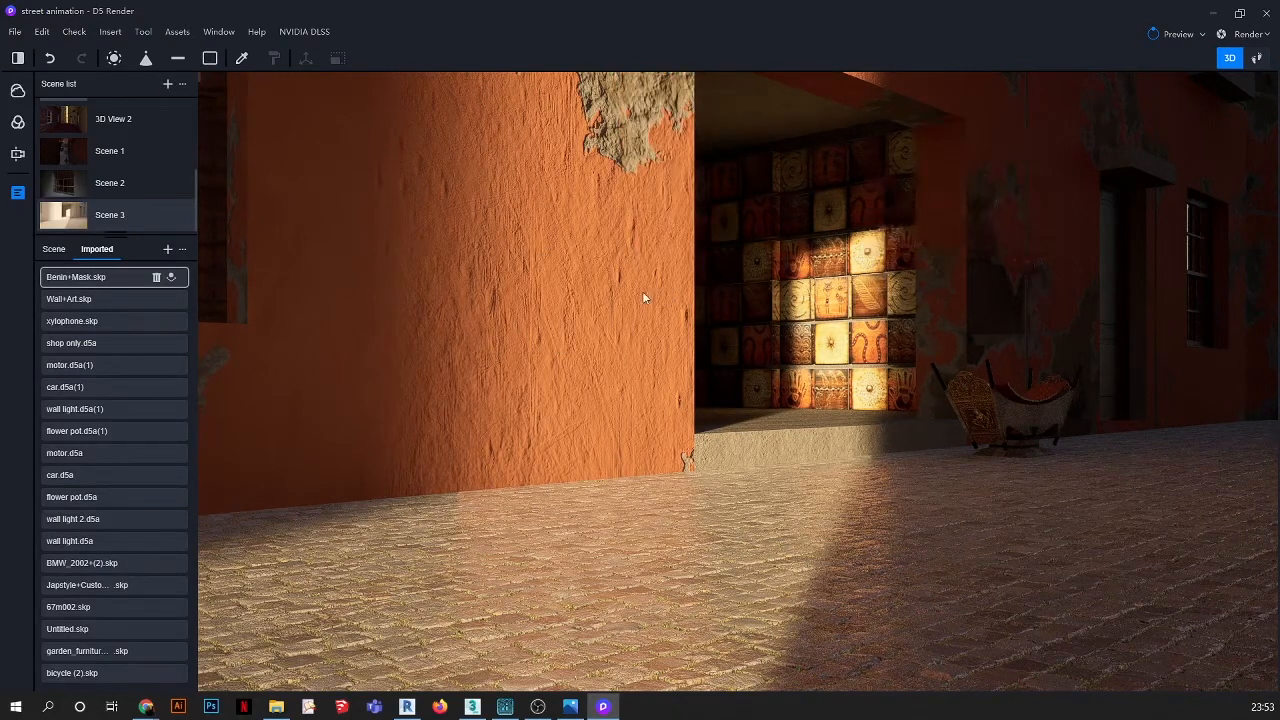
pyautogui.click(642, 291)
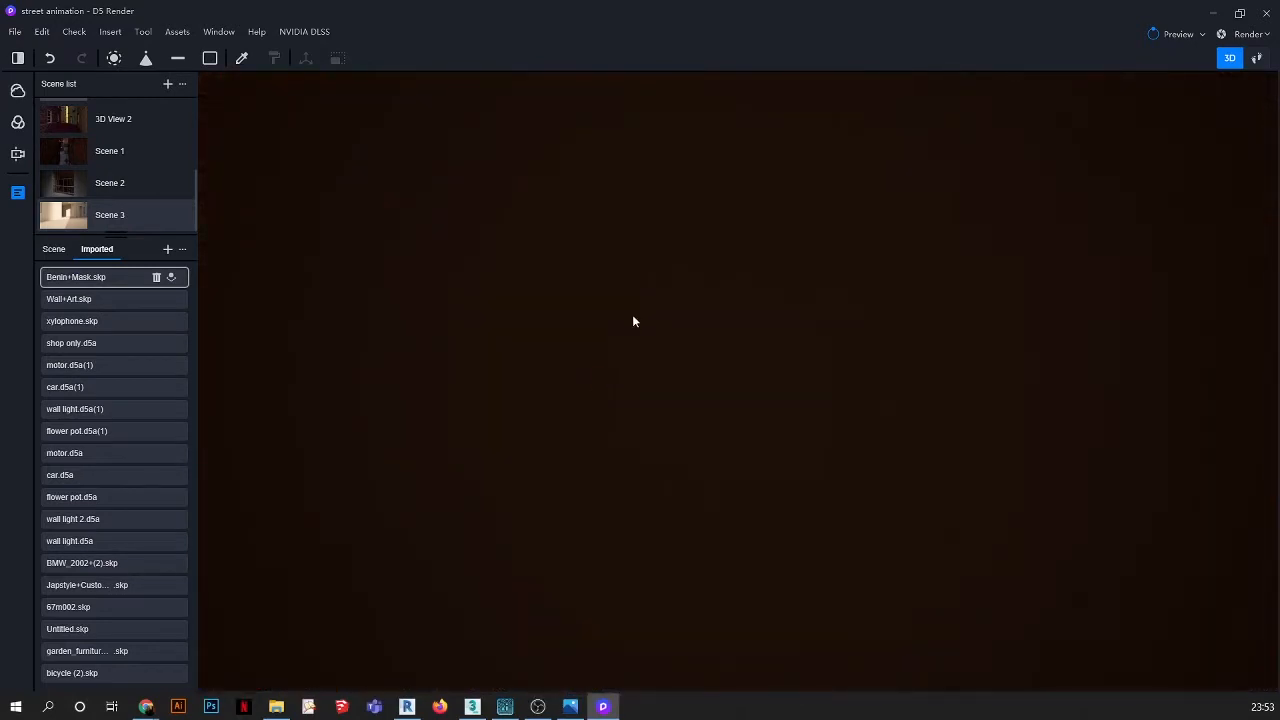
pyautogui.scroll(-2, 632, 314)
pyautogui.scroll(-1, 656, 449)
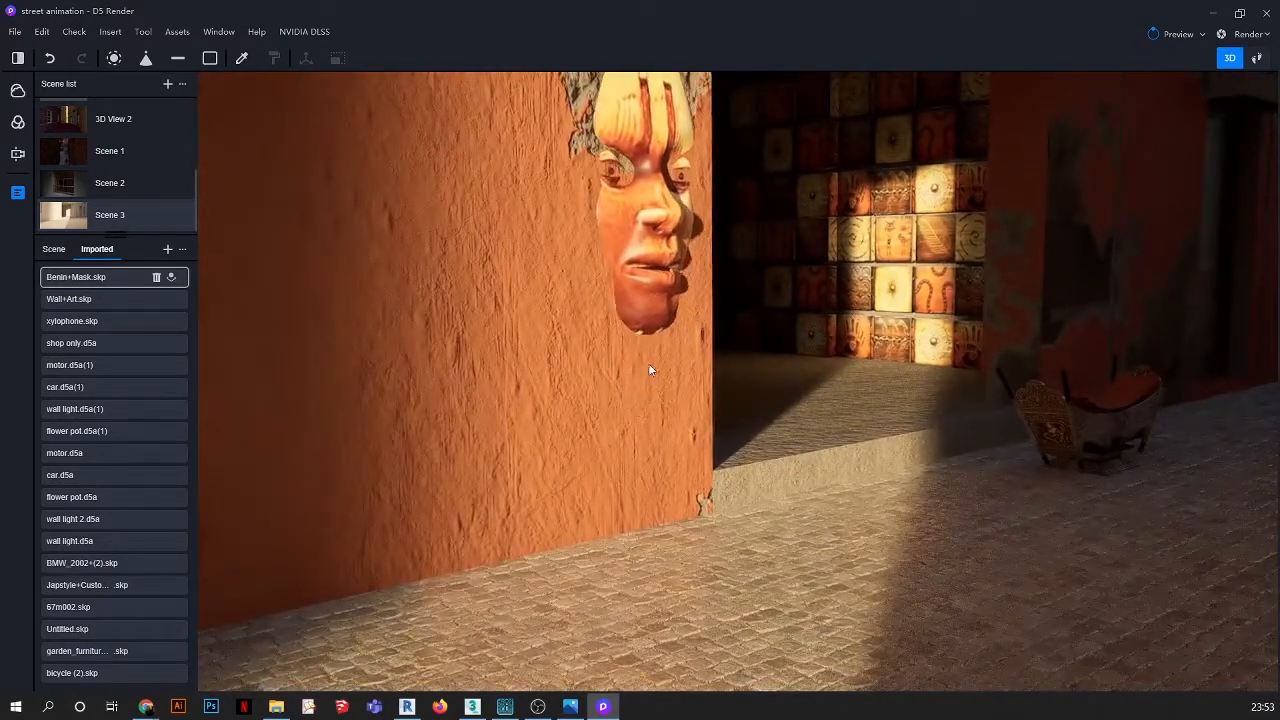
pyautogui.click(648, 363)
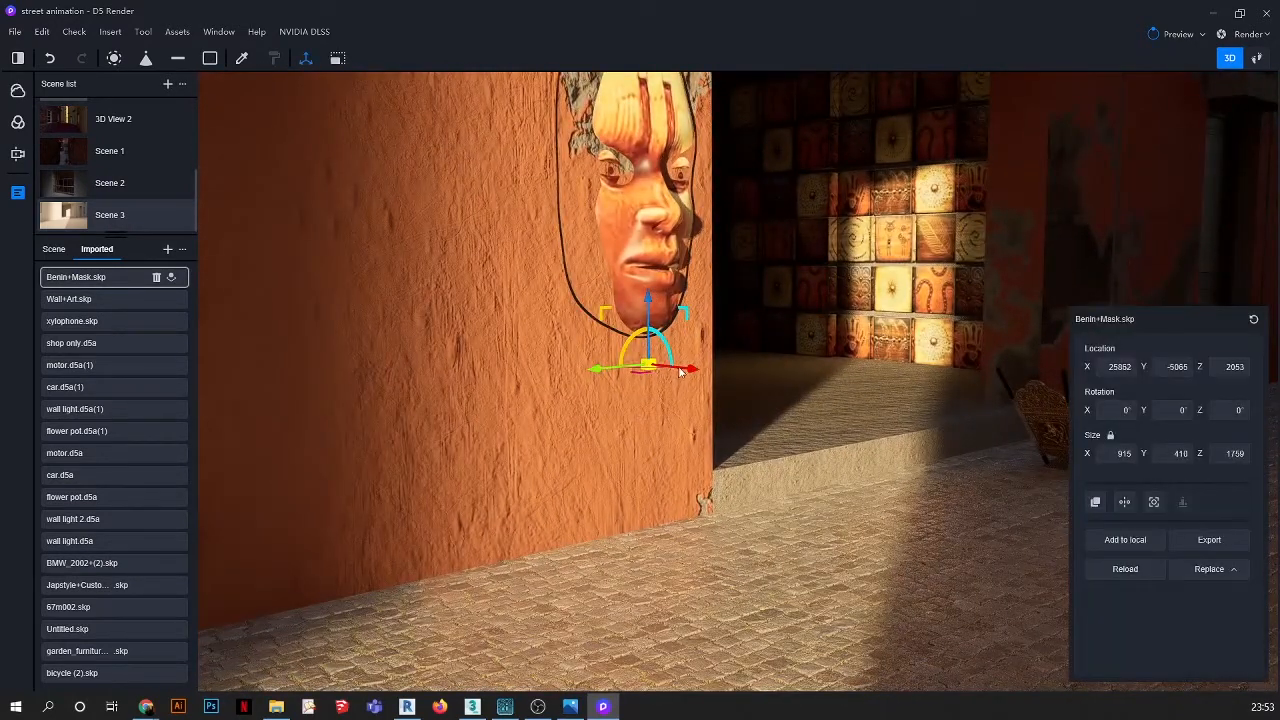
# Scale the mask proportionally to 455 × 203 × 874 and shift it towards the wall to about X 25765
pyautogui.moveTo(690, 372); pyautogui.dragTo(716, 385)
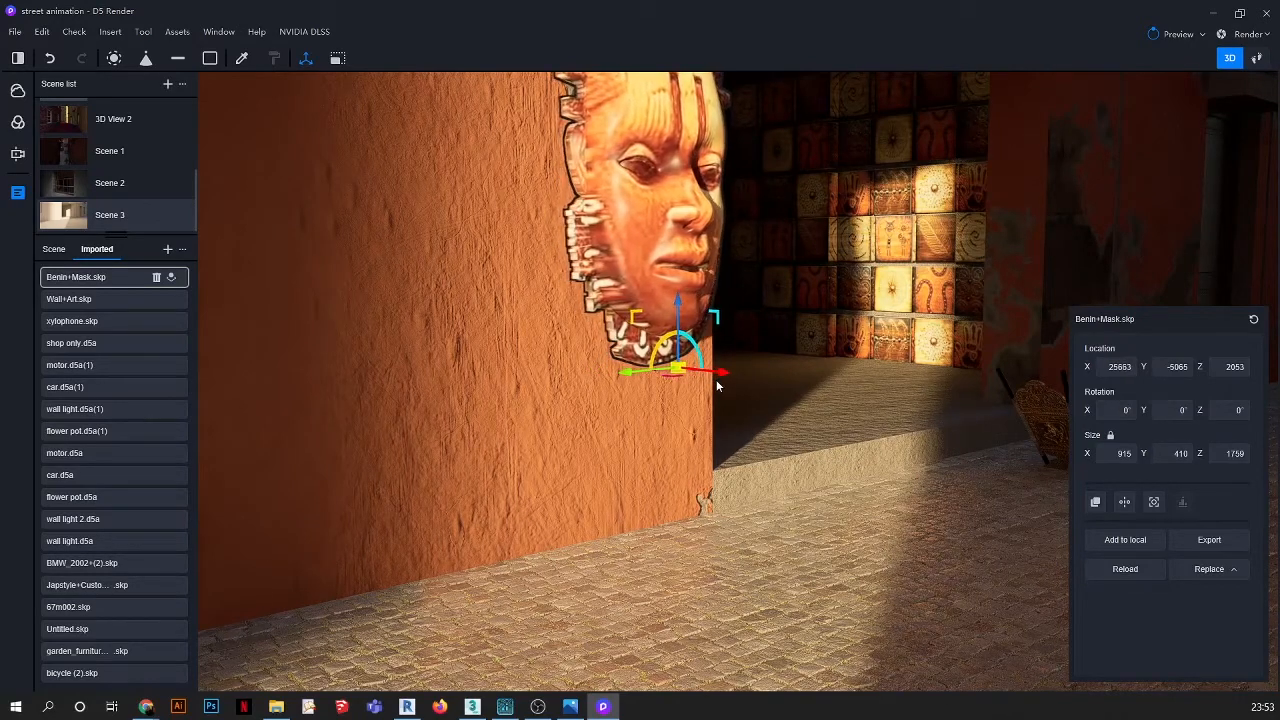
pyautogui.press('Return')
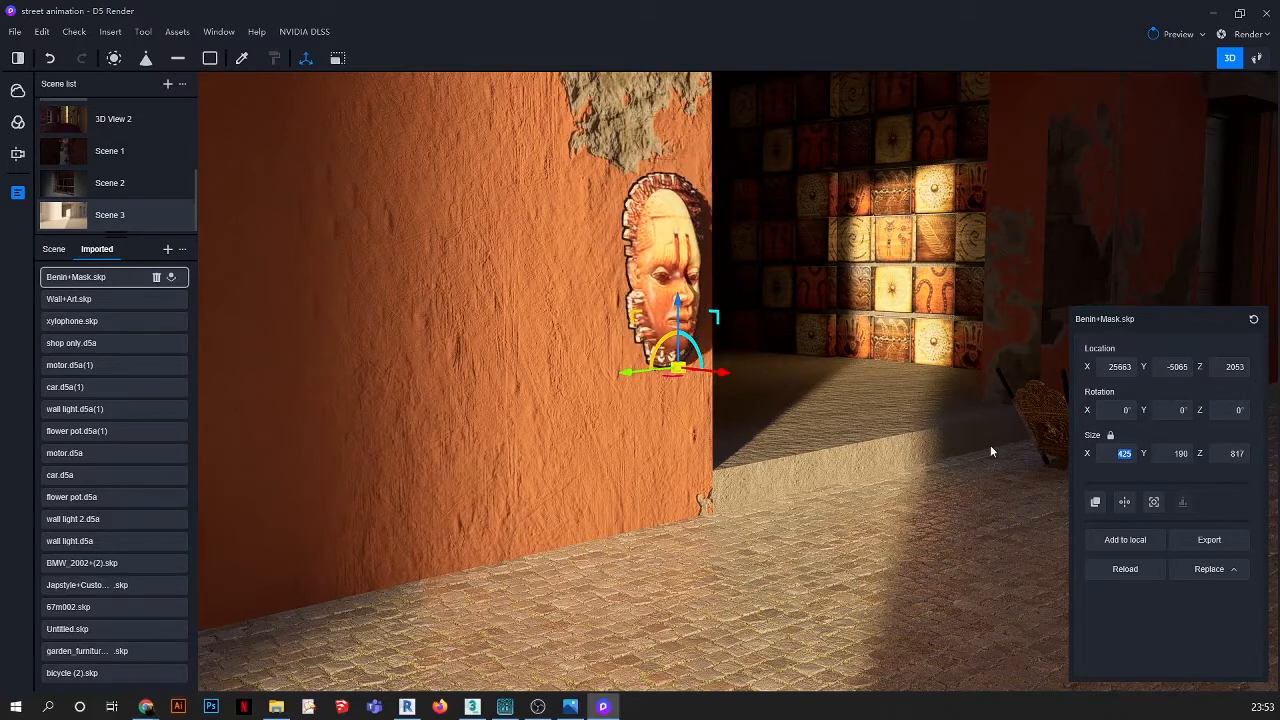
pyautogui.click(656, 368)
pyautogui.click(649, 306)
pyautogui.moveTo(687, 316); pyautogui.dragTo(747, 370, button='right')
pyautogui.moveTo(748, 374); pyautogui.dragTo(723, 375)
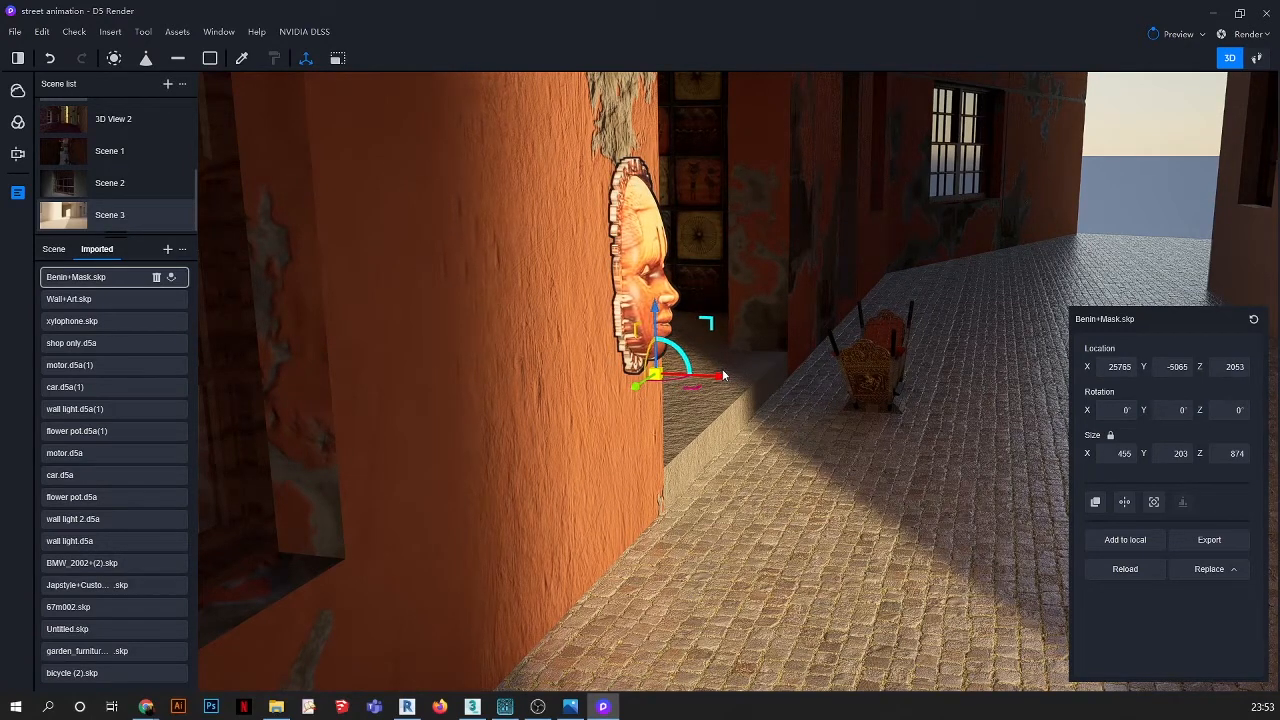
# In top view, set the mask's back against the outer wall at about X 25778, and return to Scene 3
pyautogui.press('t')
pyautogui.scroll(-1, 700, 358)
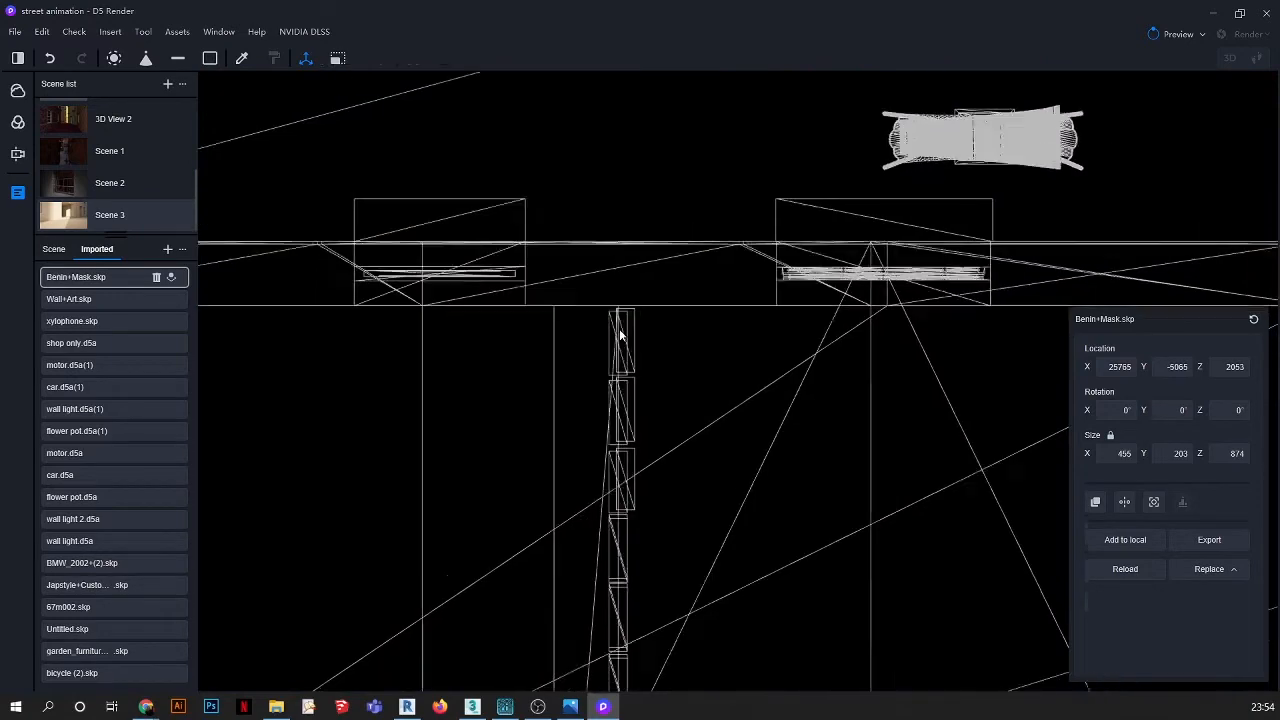
pyautogui.scroll(-4, 620, 335)
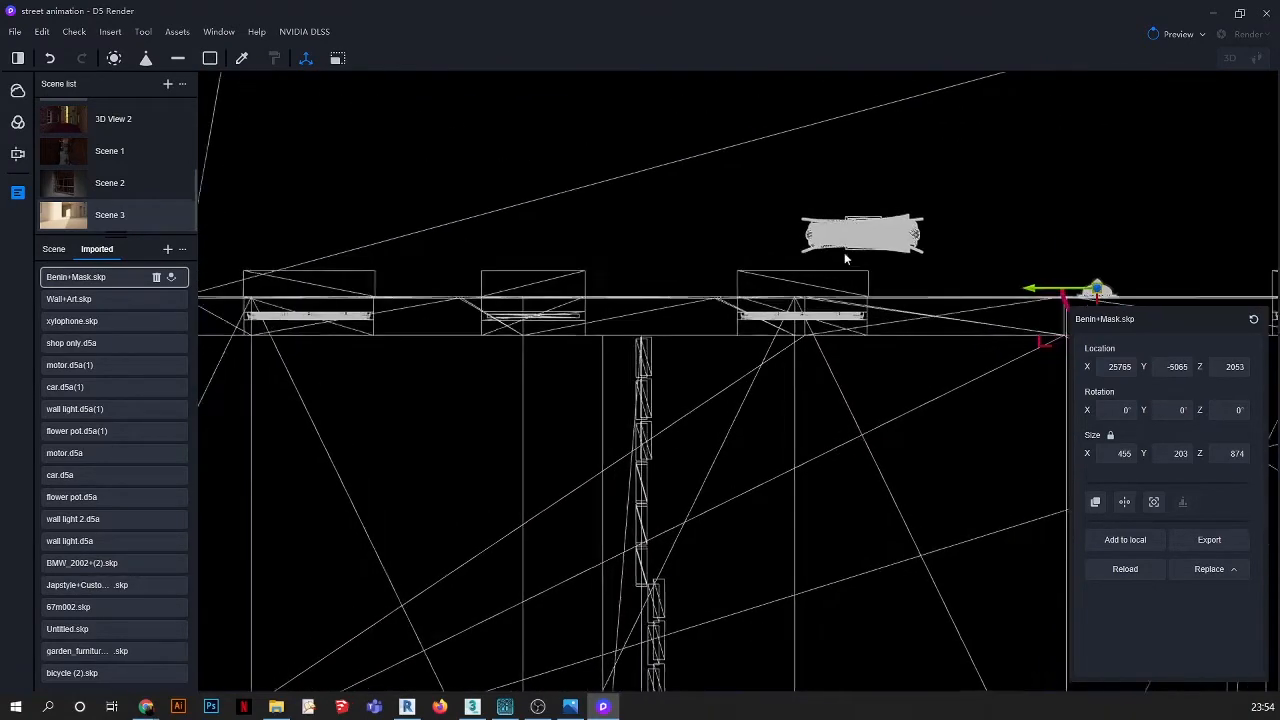
pyautogui.scroll(5, 624, 264)
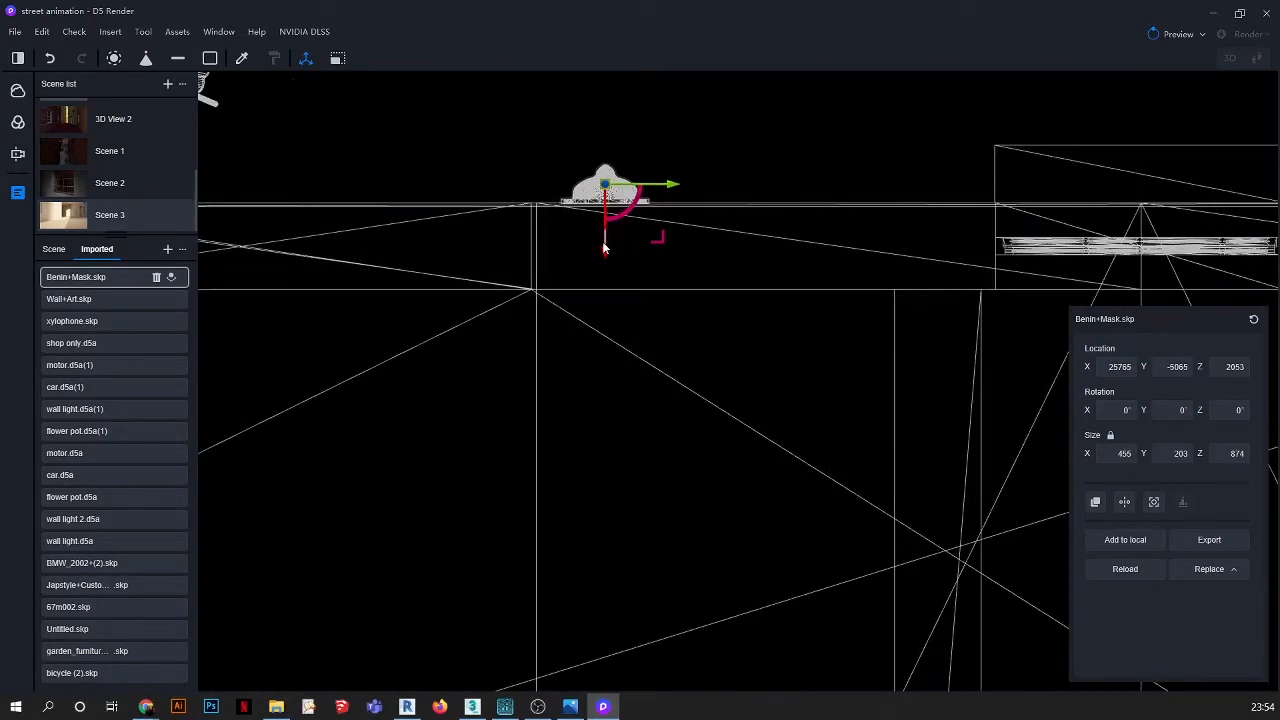
pyautogui.moveTo(606, 257); pyautogui.dragTo(608, 260)
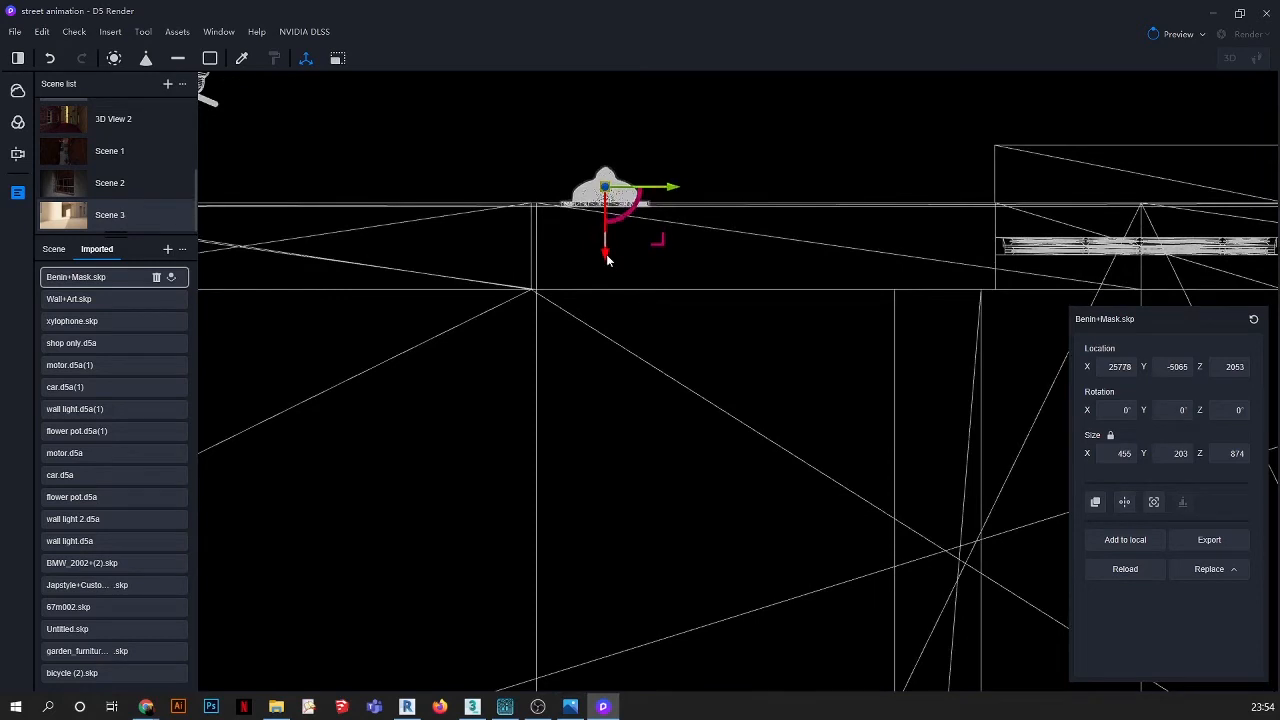
pyautogui.click(107, 217)
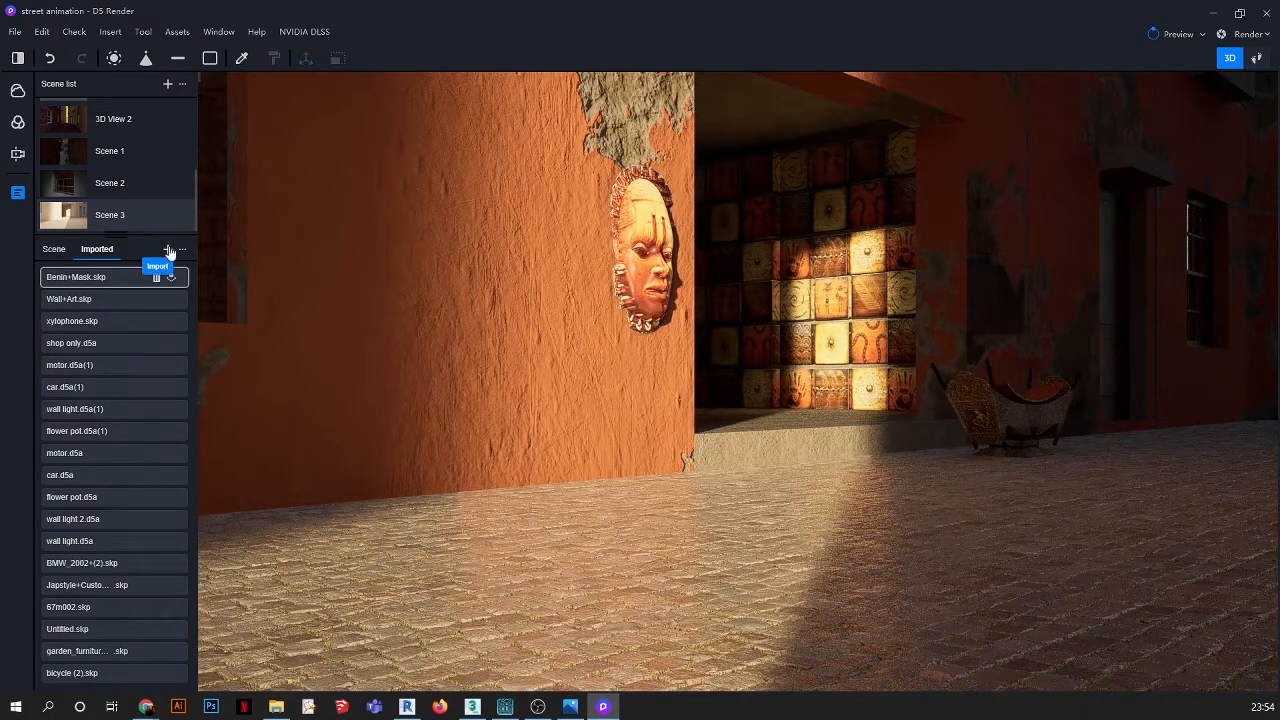
# Import the Art+on+Canvas model from the AFRICAN CRAFT folder
pyautogui.click(171, 277)
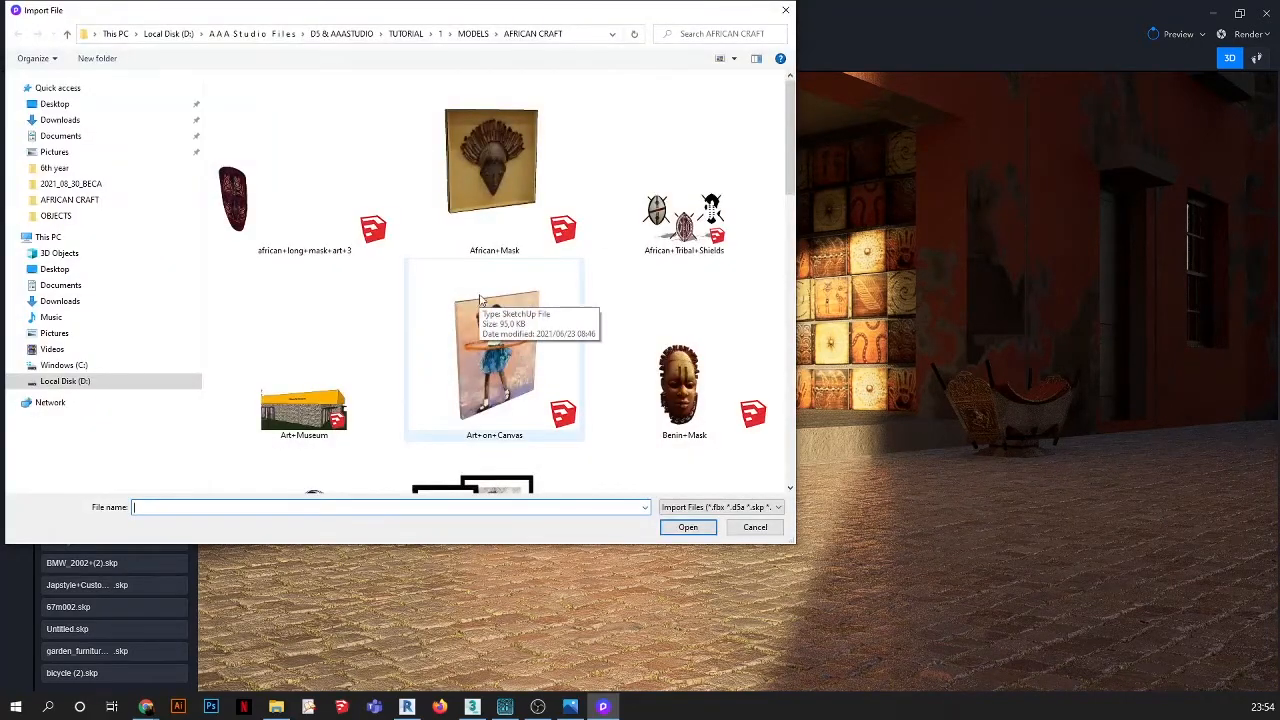
pyautogui.scroll(-6, 470, 305)
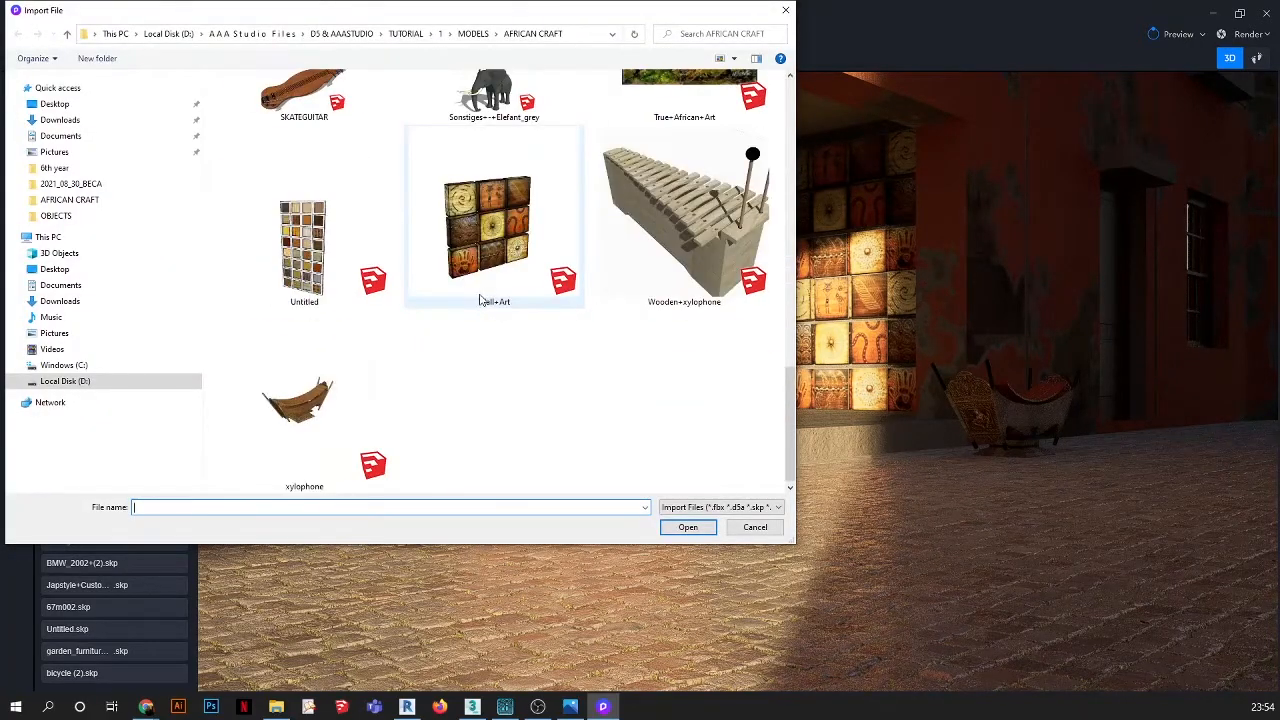
pyautogui.scroll(7, 383, 303)
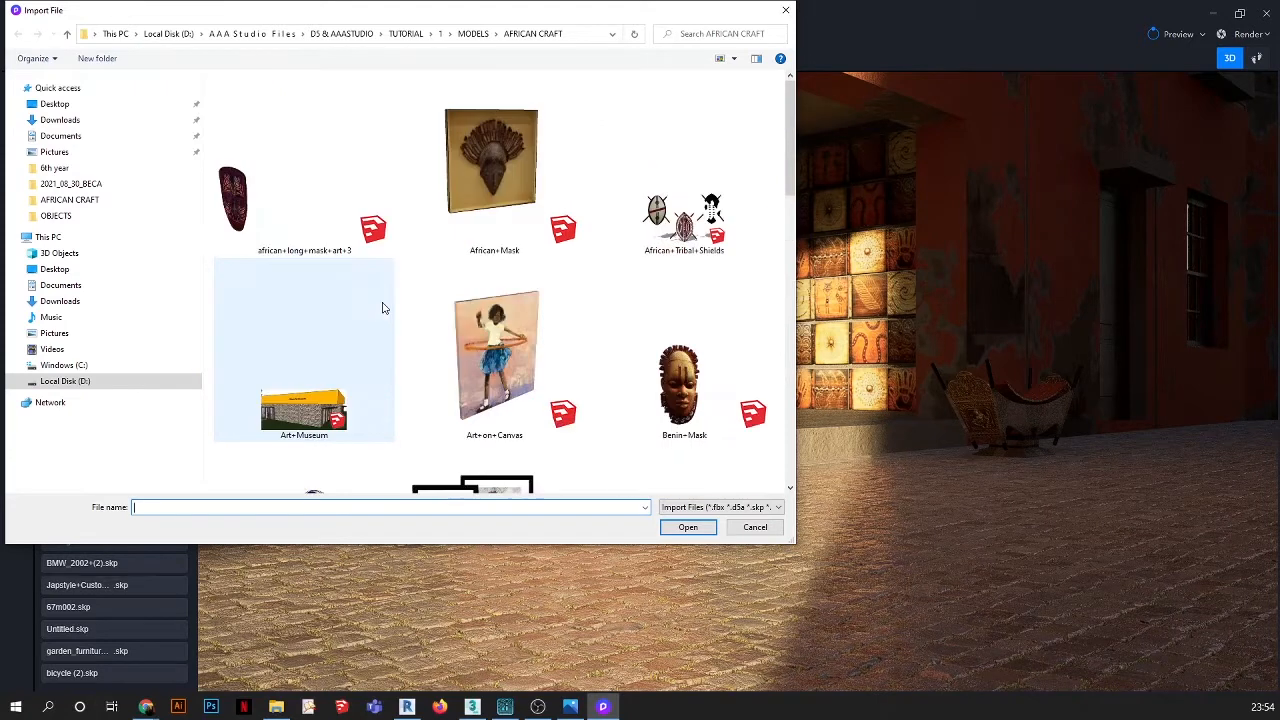
pyautogui.click(494, 360)
pyautogui.click(688, 527)
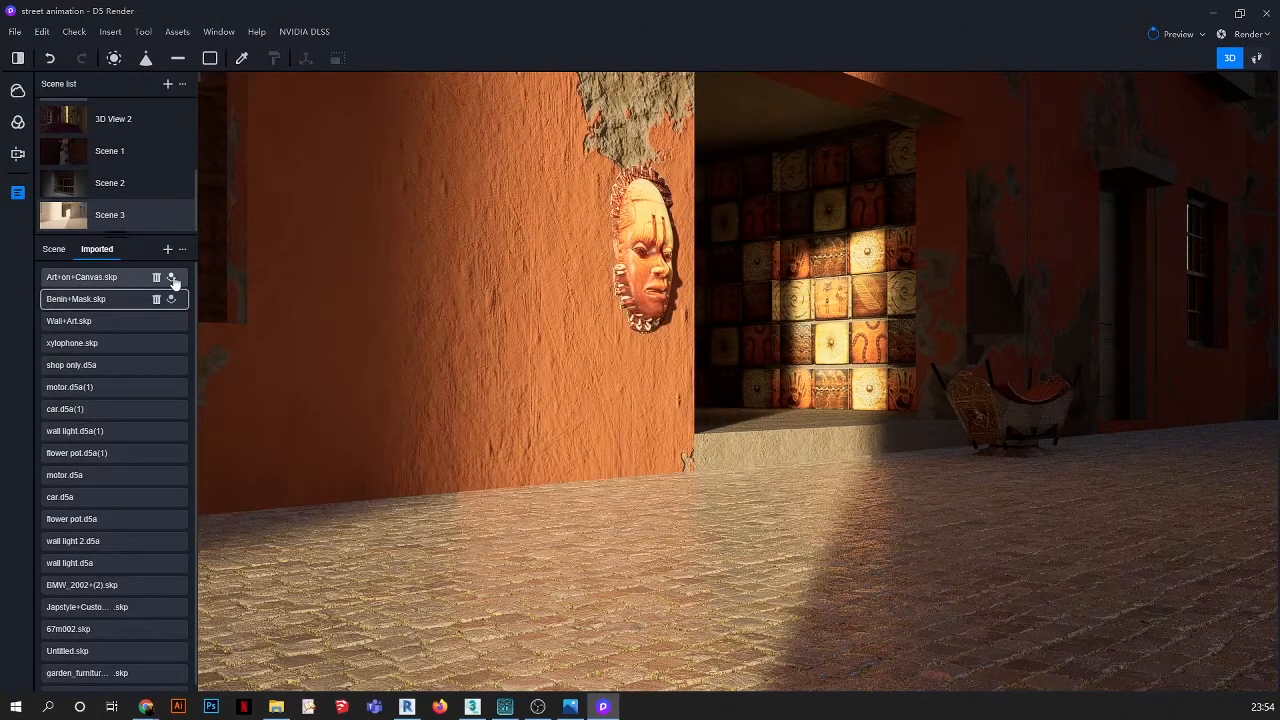
# Place the canvas on the shop floor in front of the panelled wall, at about X 27836, Y -787, Z 1518
pyautogui.click(172, 278)
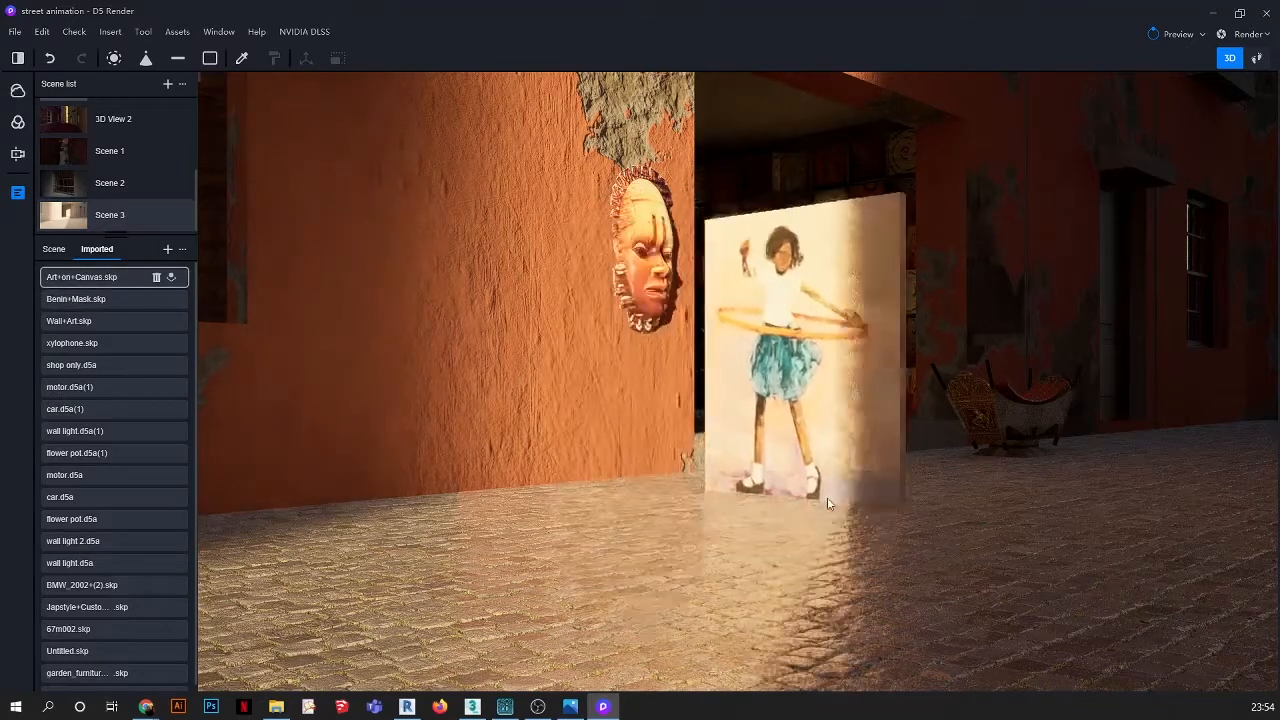
pyautogui.scroll(1, 799, 391)
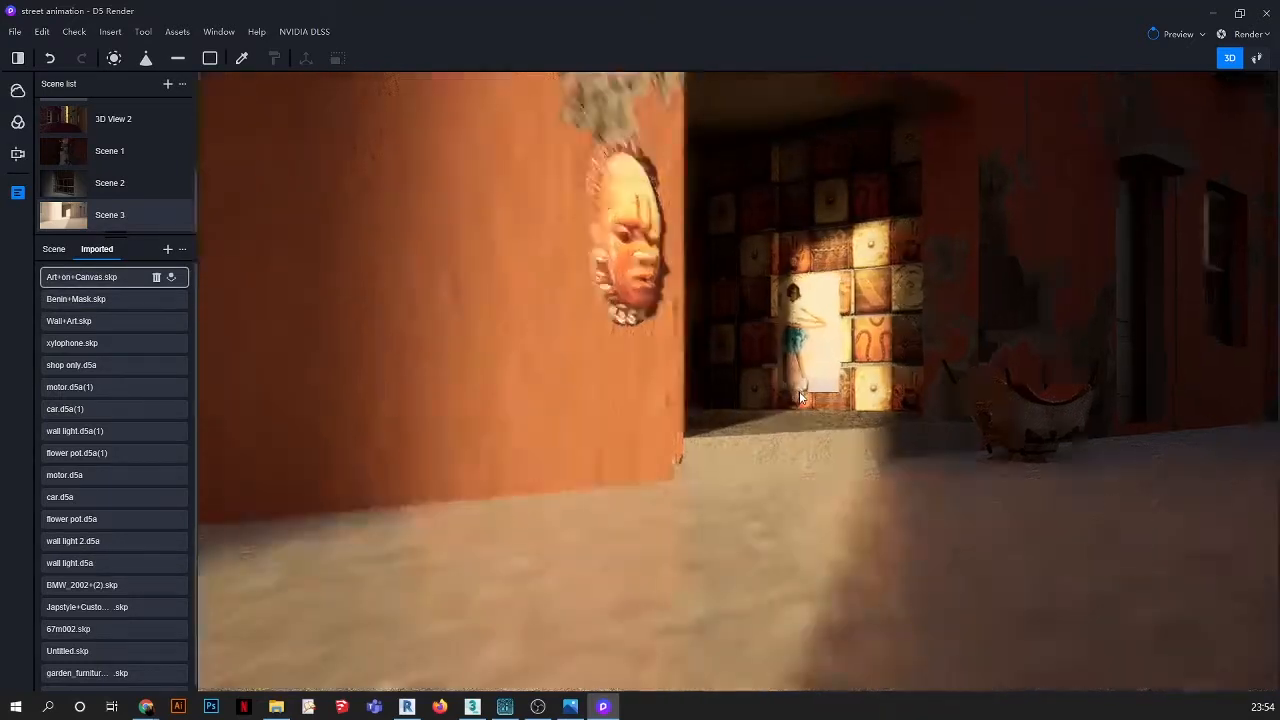
pyautogui.scroll(3, 799, 391)
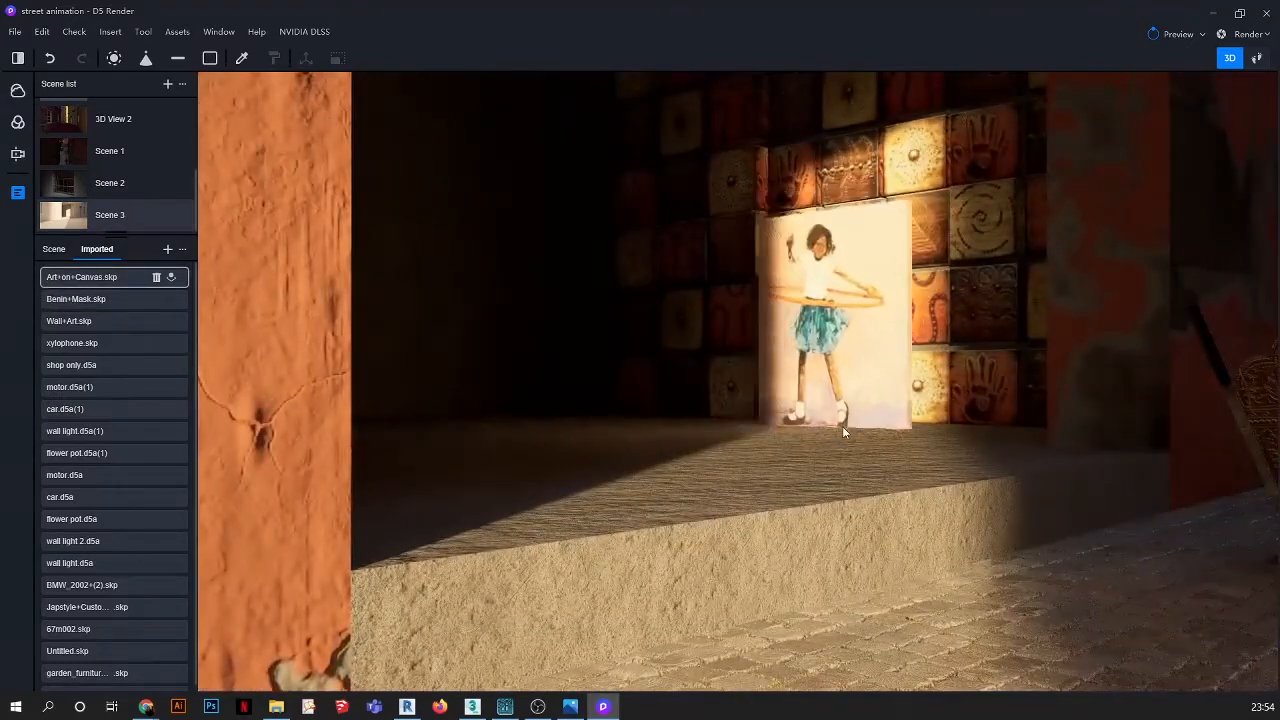
pyautogui.click(851, 428)
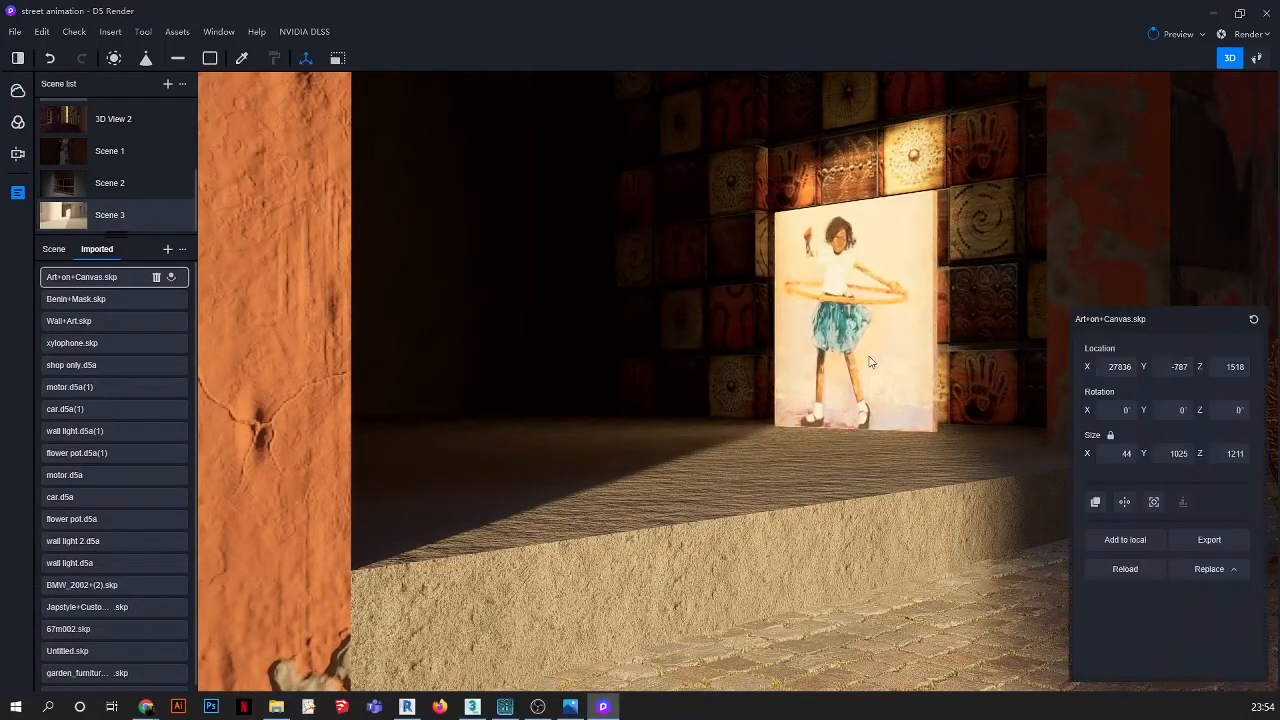
# Lean the canvas back by about 23.2°, slide it towards the panelled wall to about Y -417, and return to Scene 3
pyautogui.scroll(5, 870, 362)
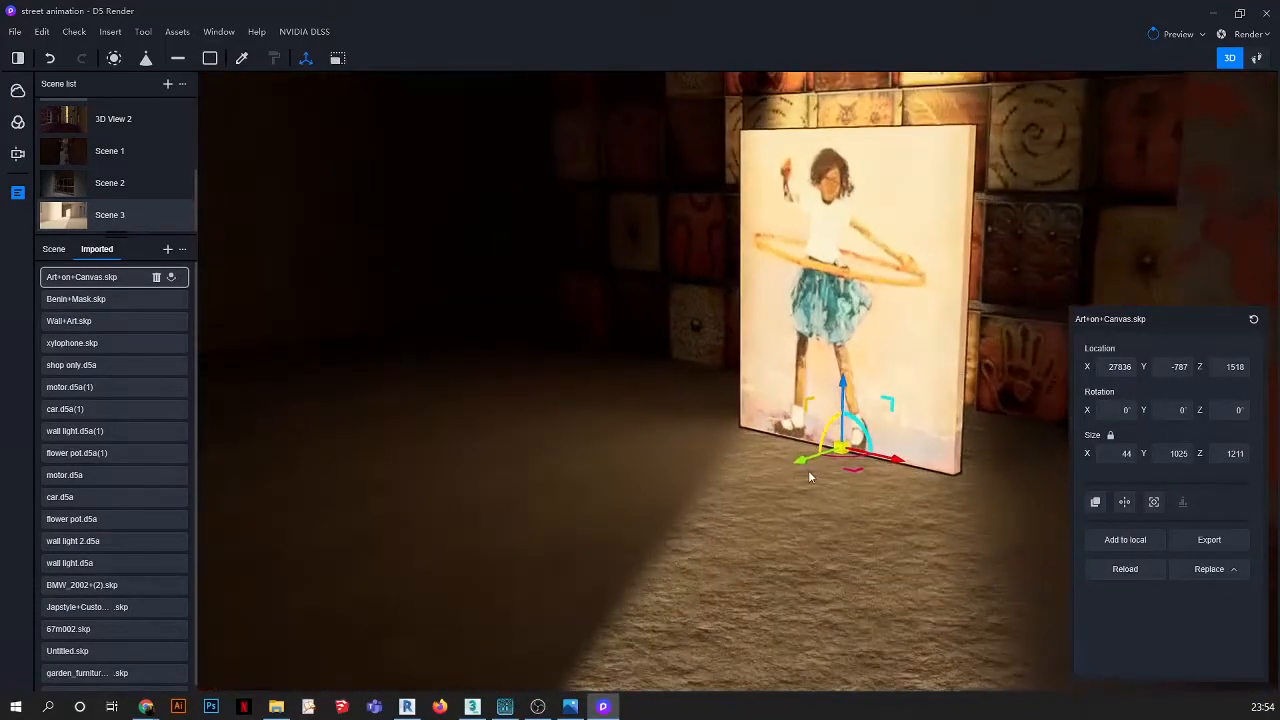
pyautogui.moveTo(803, 463); pyautogui.dragTo(856, 442)
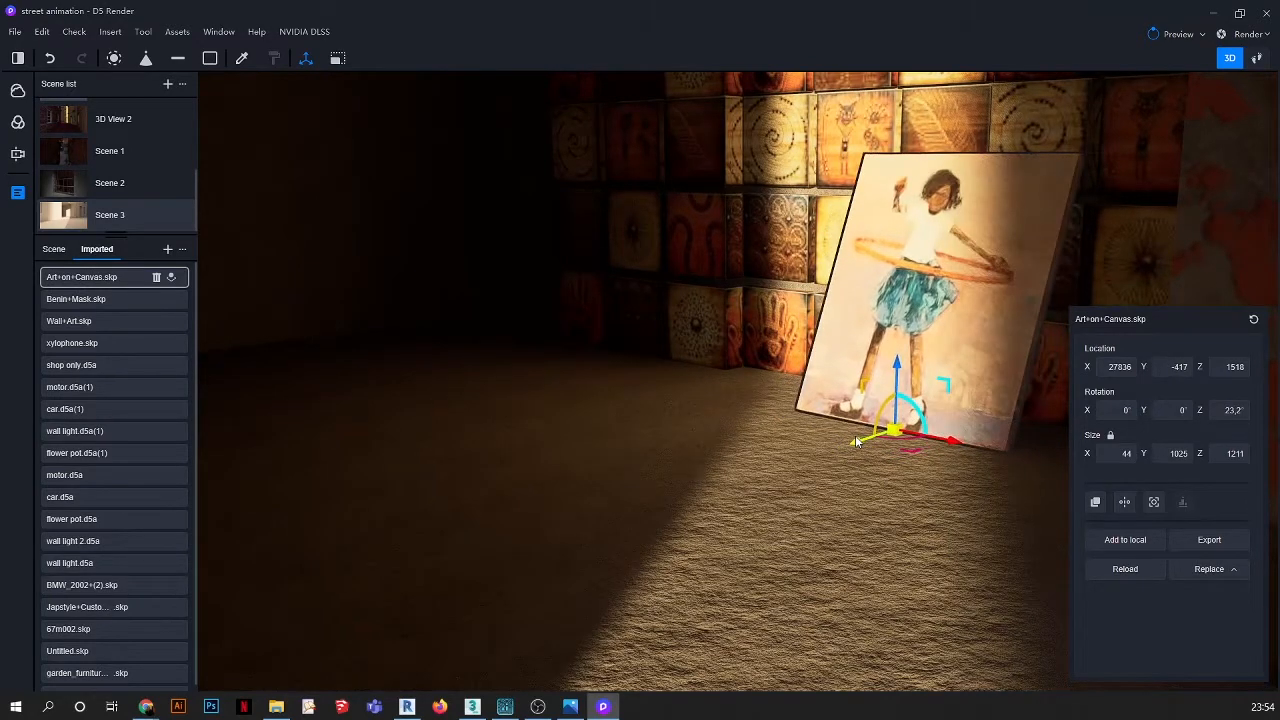
pyautogui.click(64, 222)
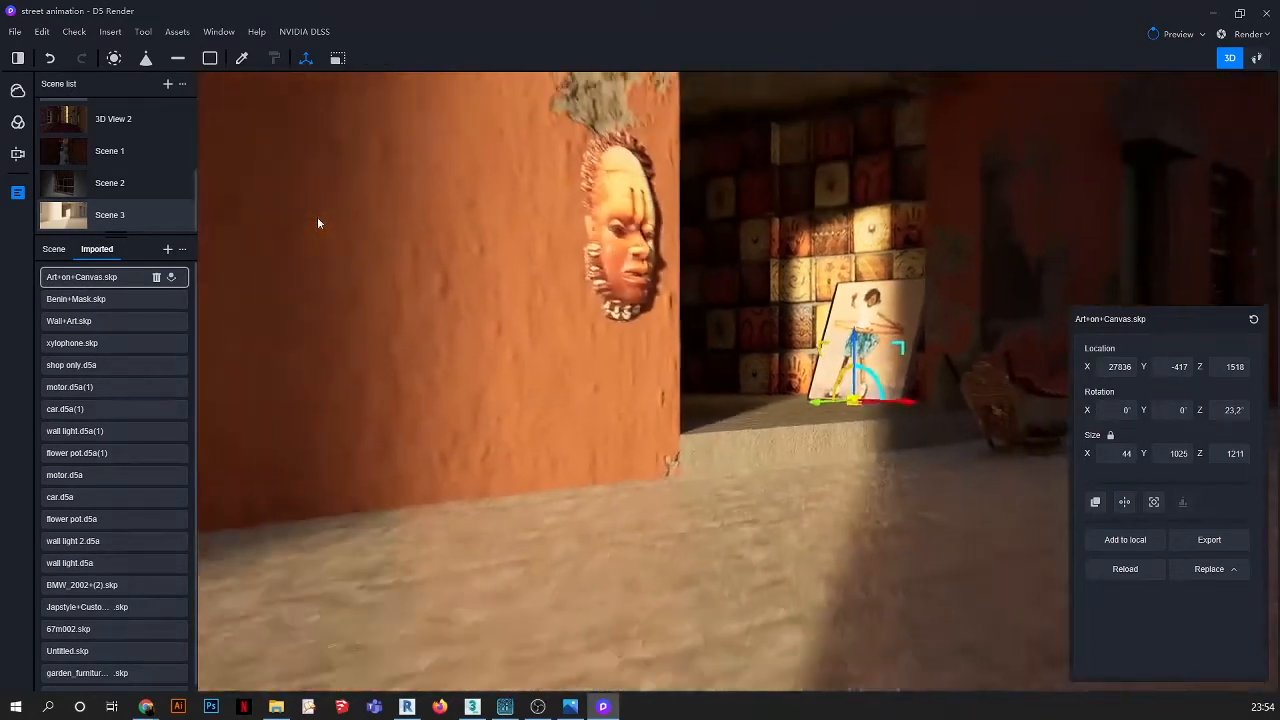
pyautogui.click(794, 466)
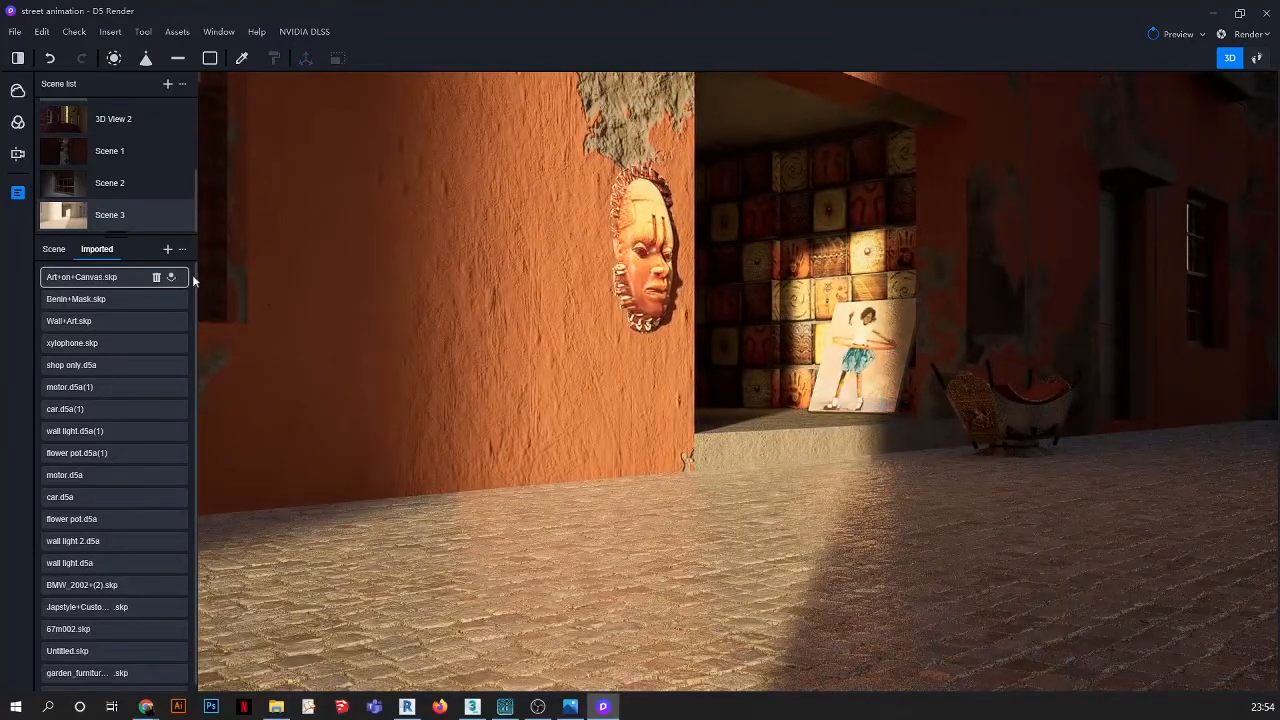
# Import the deco_guitar_acoustic model from the AFRICAN CRAFT folder
pyautogui.click(169, 252)
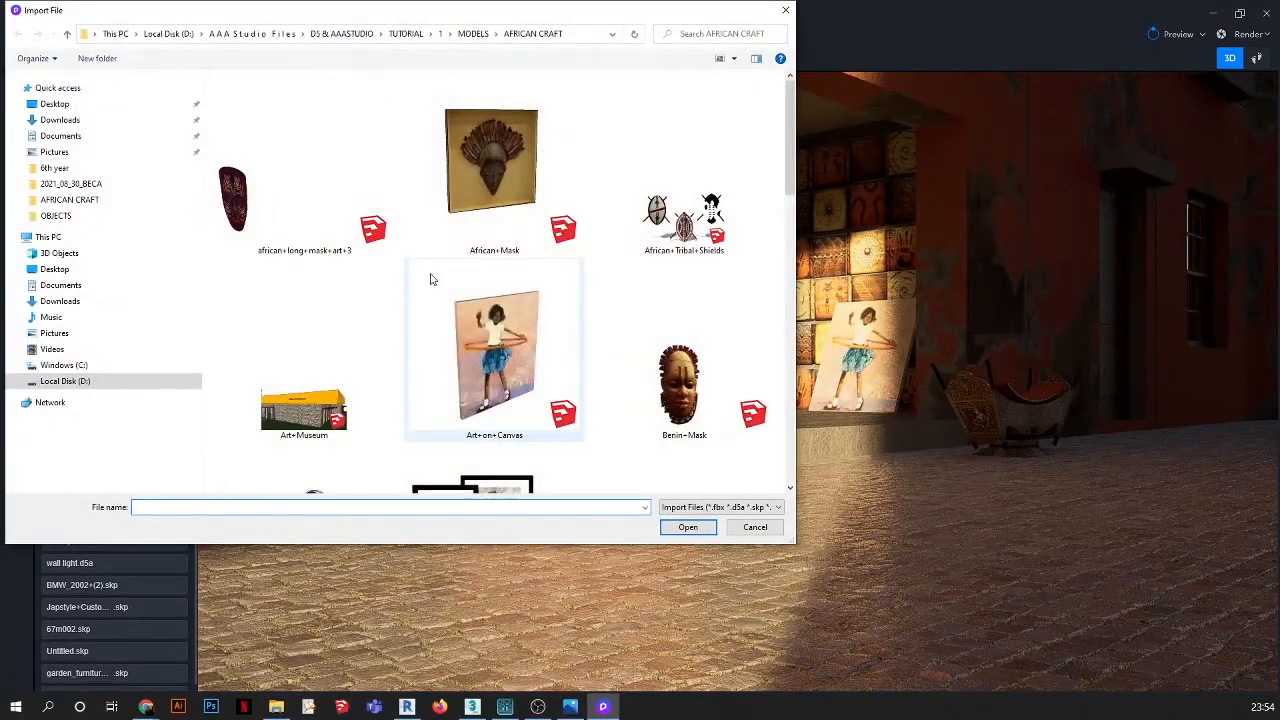
pyautogui.scroll(-3, 430, 278)
pyautogui.scroll(5, 430, 278)
pyautogui.scroll(1, 432, 279)
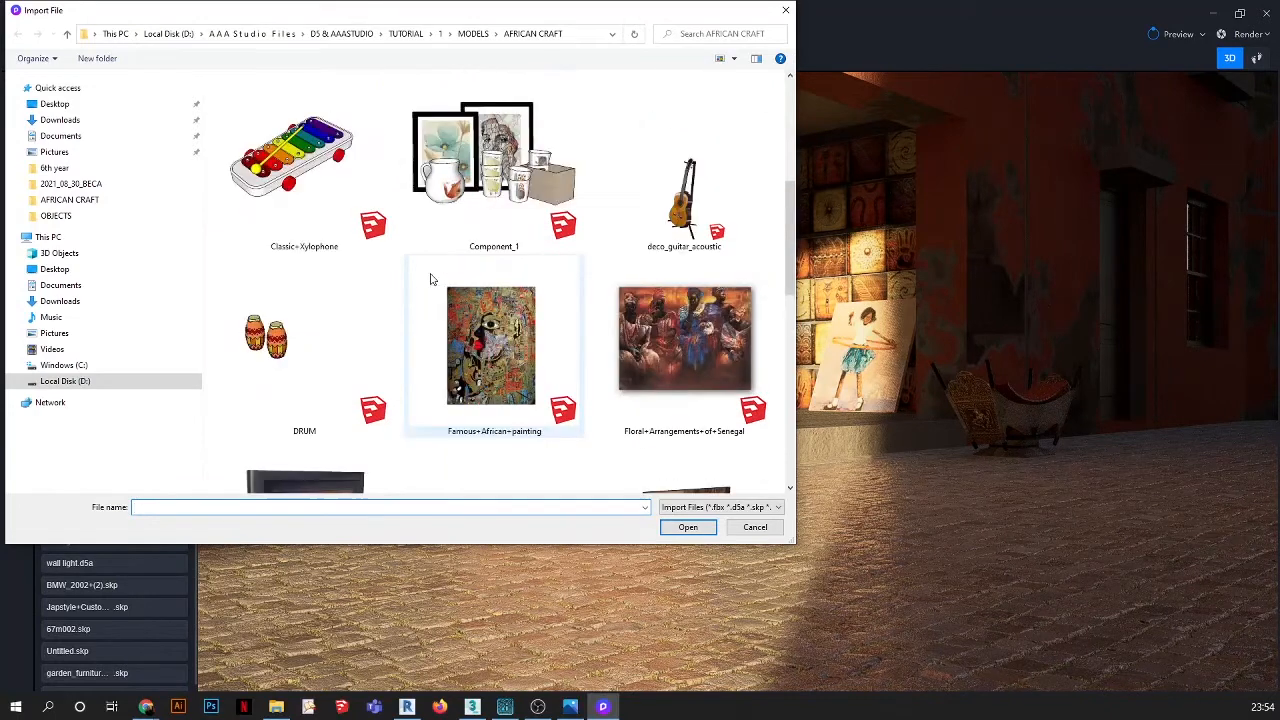
pyautogui.click(684, 200)
pyautogui.click(688, 527)
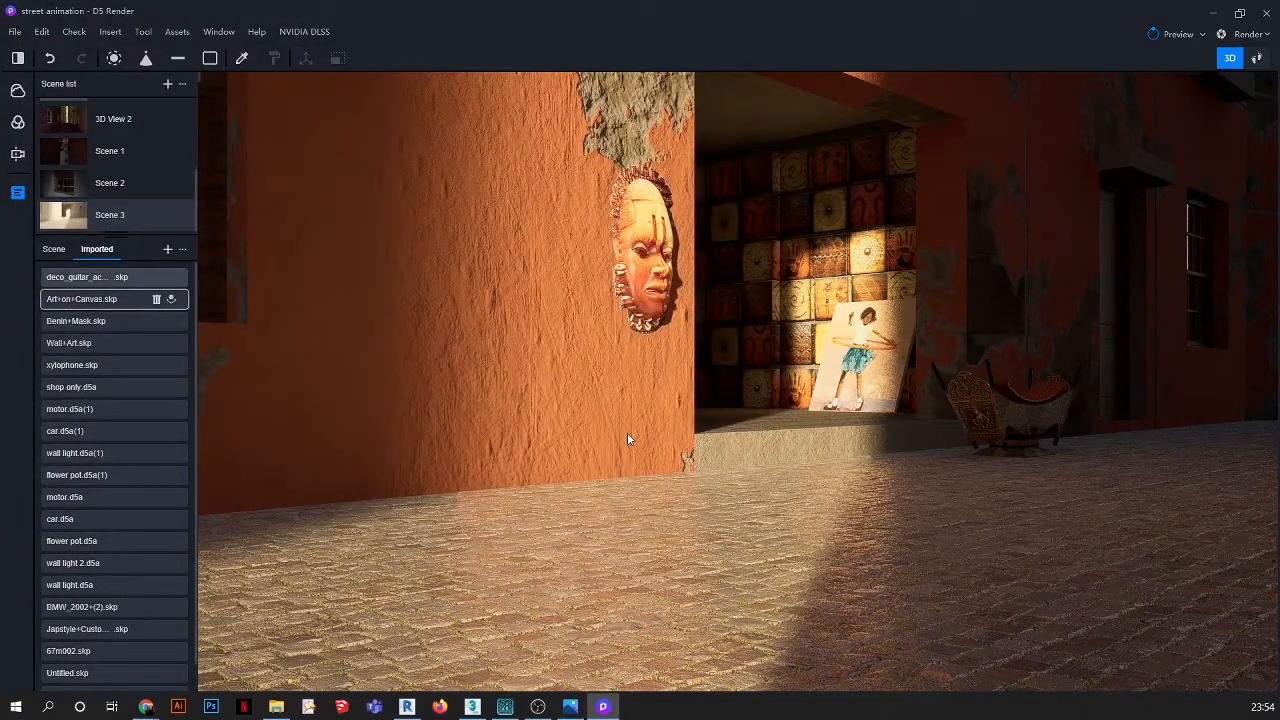
# Place the acoustic guitar on the paving against the sunlit wall, beside and below the Benin mask
pyautogui.click(172, 278)
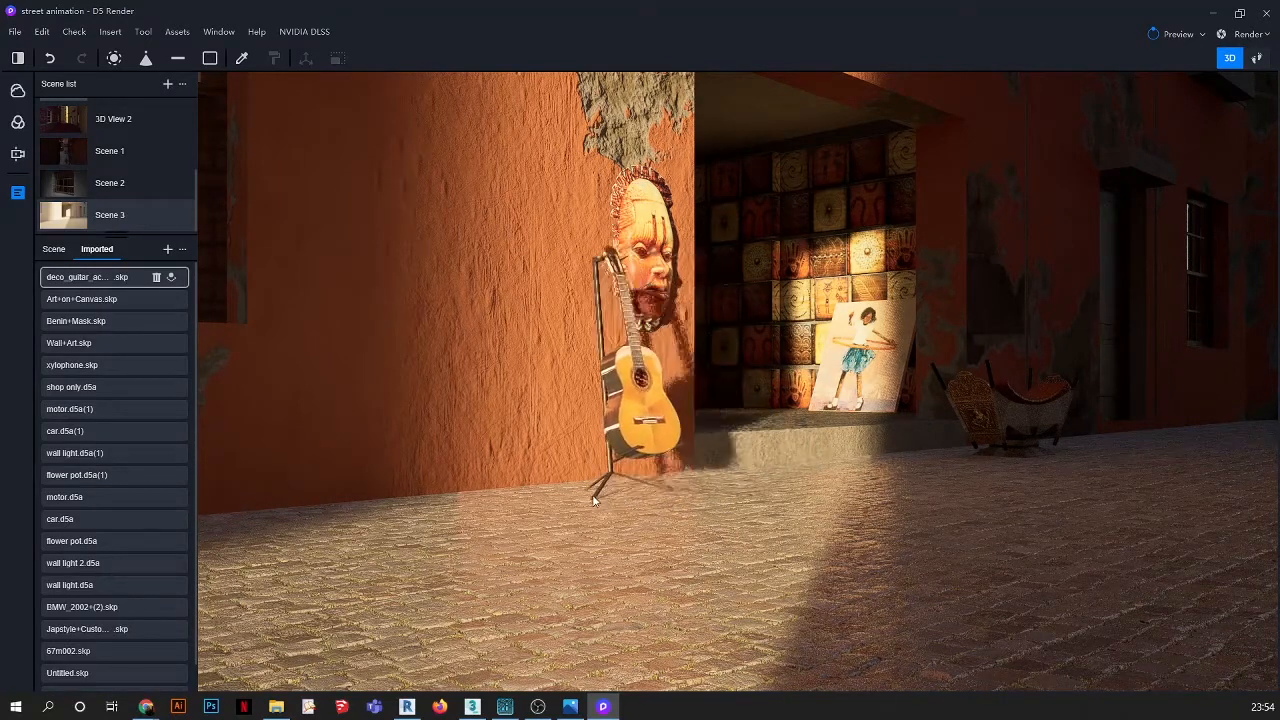
pyautogui.click(581, 496)
pyautogui.click(701, 489)
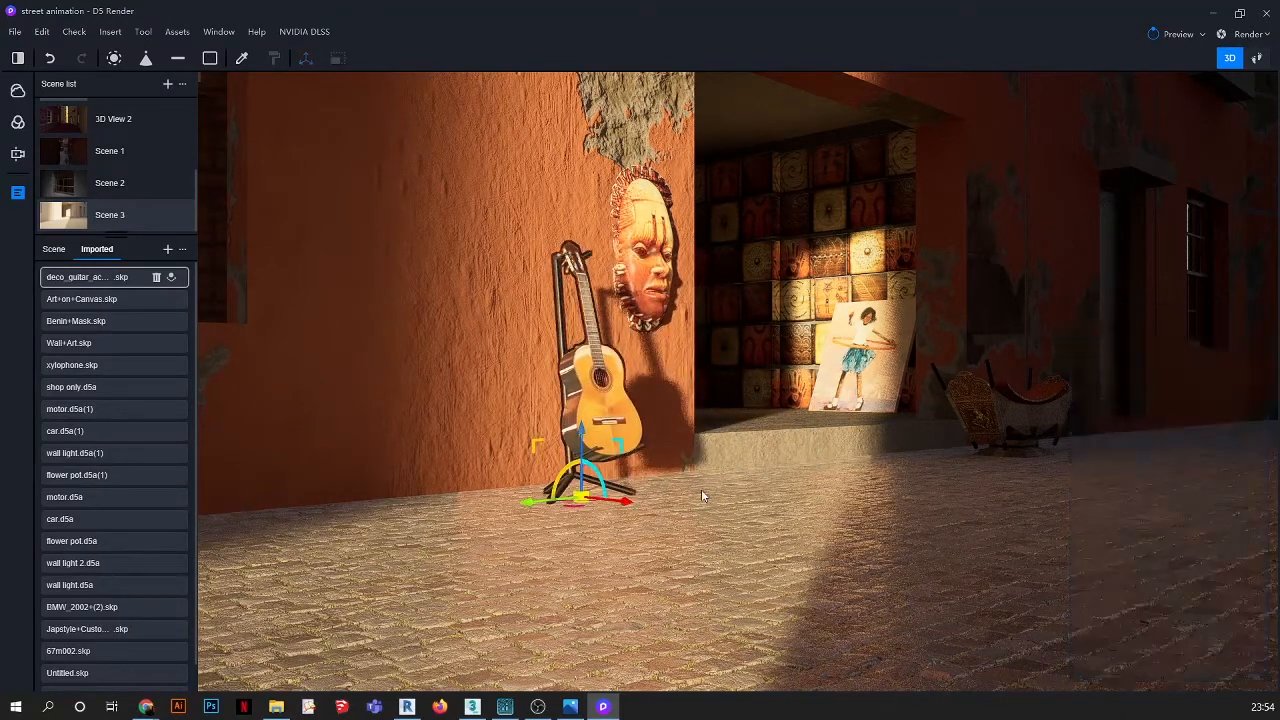
# Import the African+Tribal+Shields model from the AFRICAN CRAFT folder
pyautogui.click(167, 249)
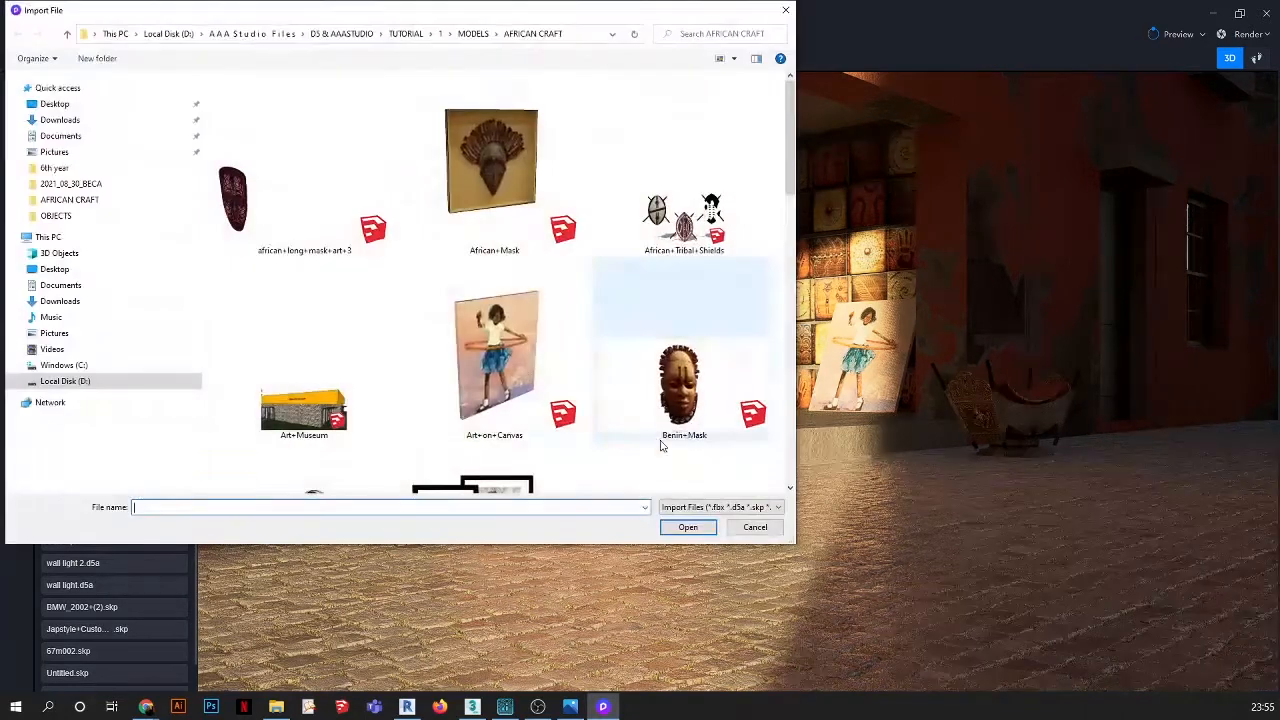
pyautogui.click(713, 236)
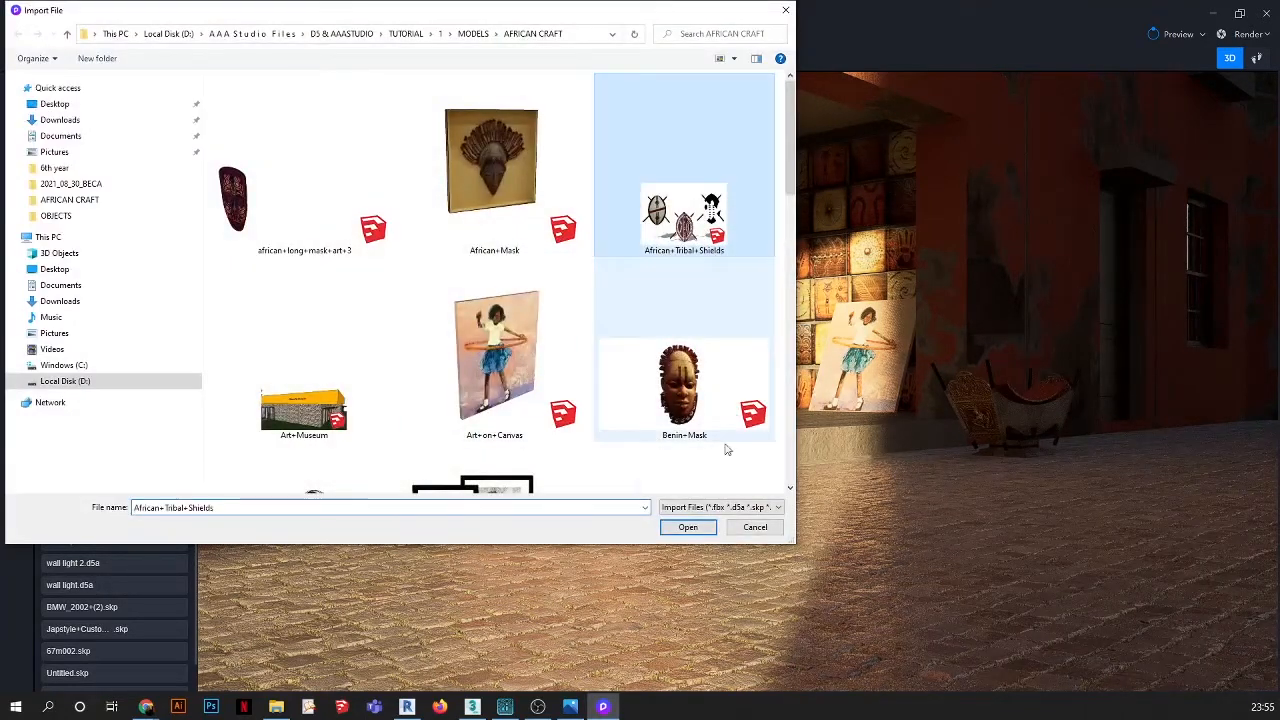
pyautogui.click(688, 527)
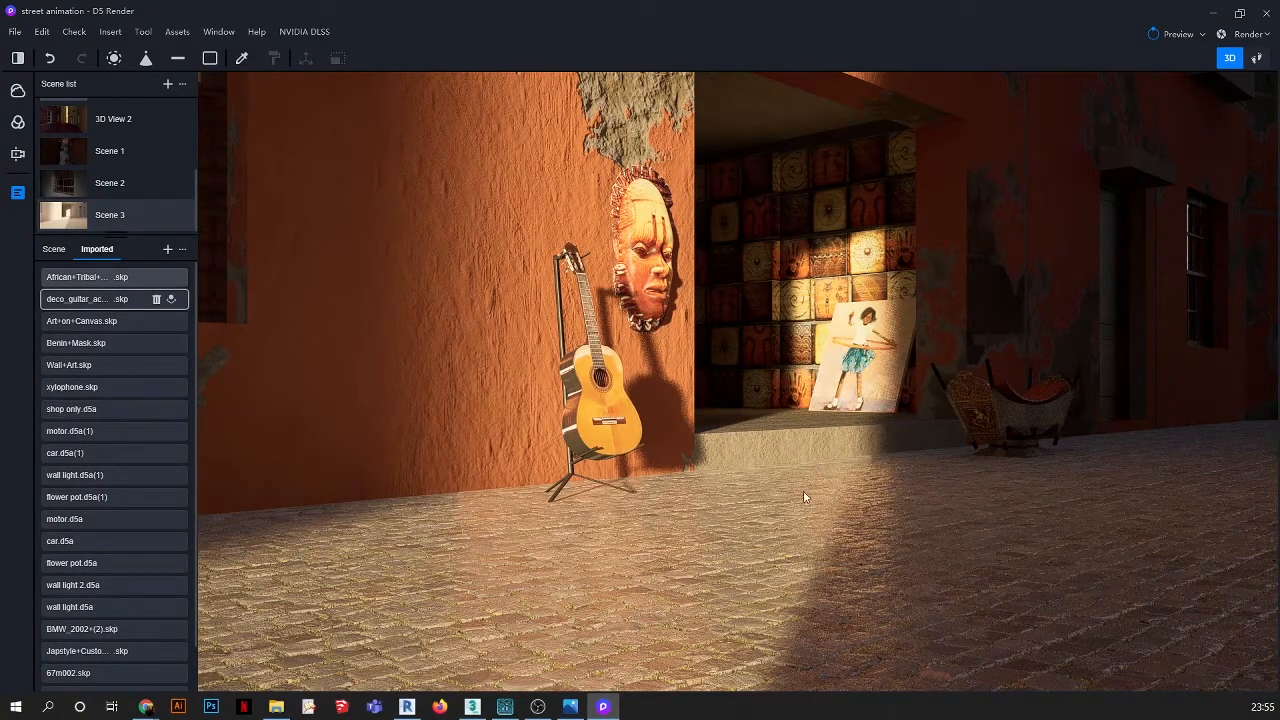
# Hang the tribal shields on the dark wall beyond the shop opening and scale them down proportionally to about 1920 × 30 × 1138
pyautogui.click(172, 280)
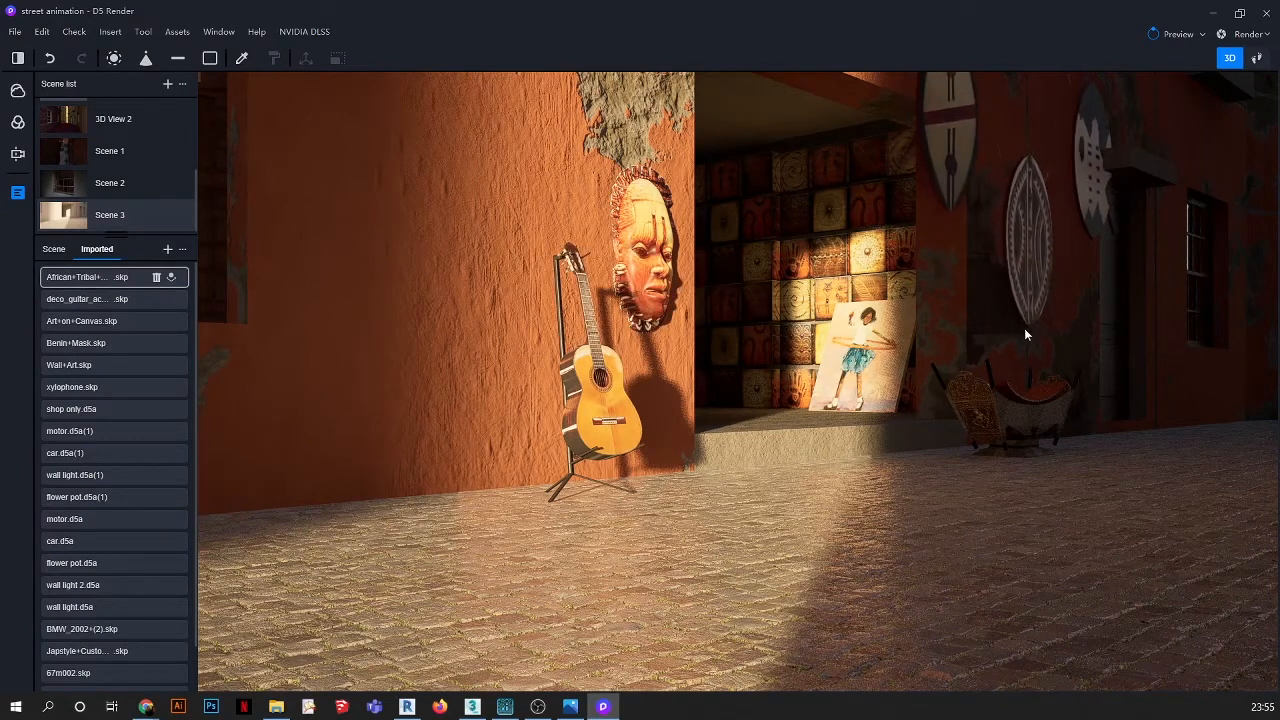
pyautogui.click(1024, 328)
pyautogui.moveTo(1090, 458); pyautogui.dragTo(454, 470)
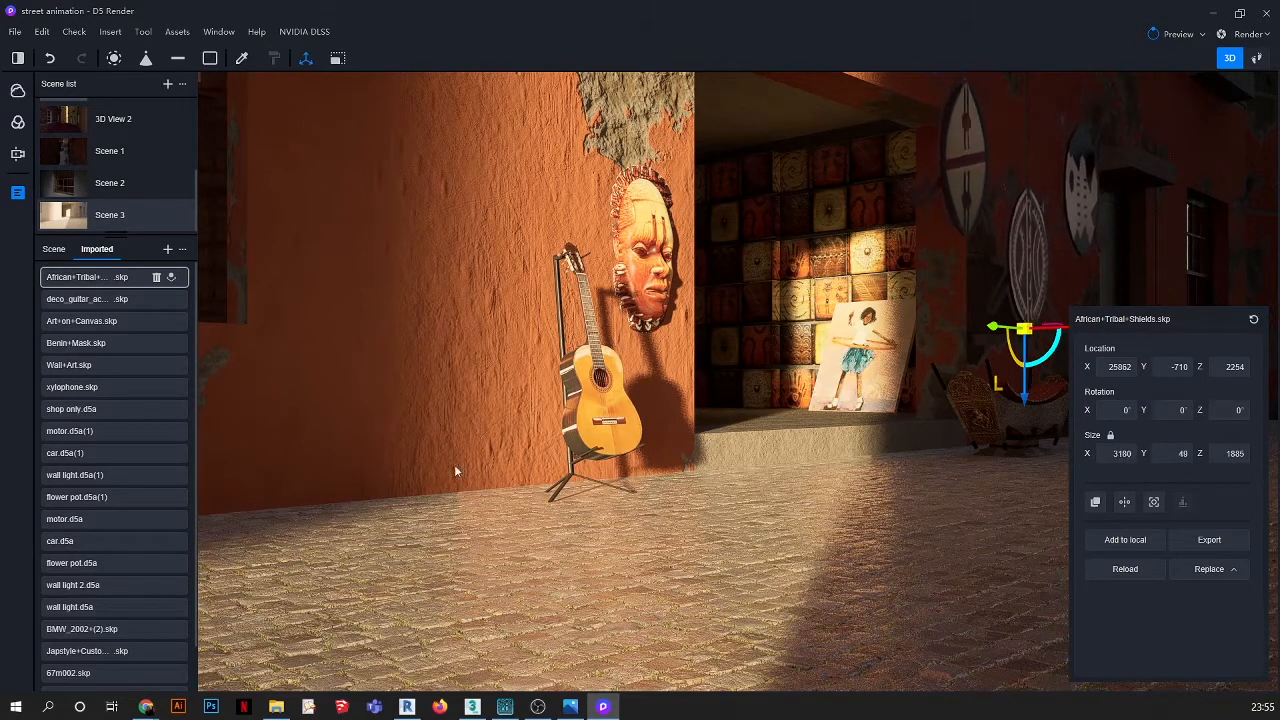
pyautogui.moveTo(1044, 446); pyautogui.dragTo(1038, 493)
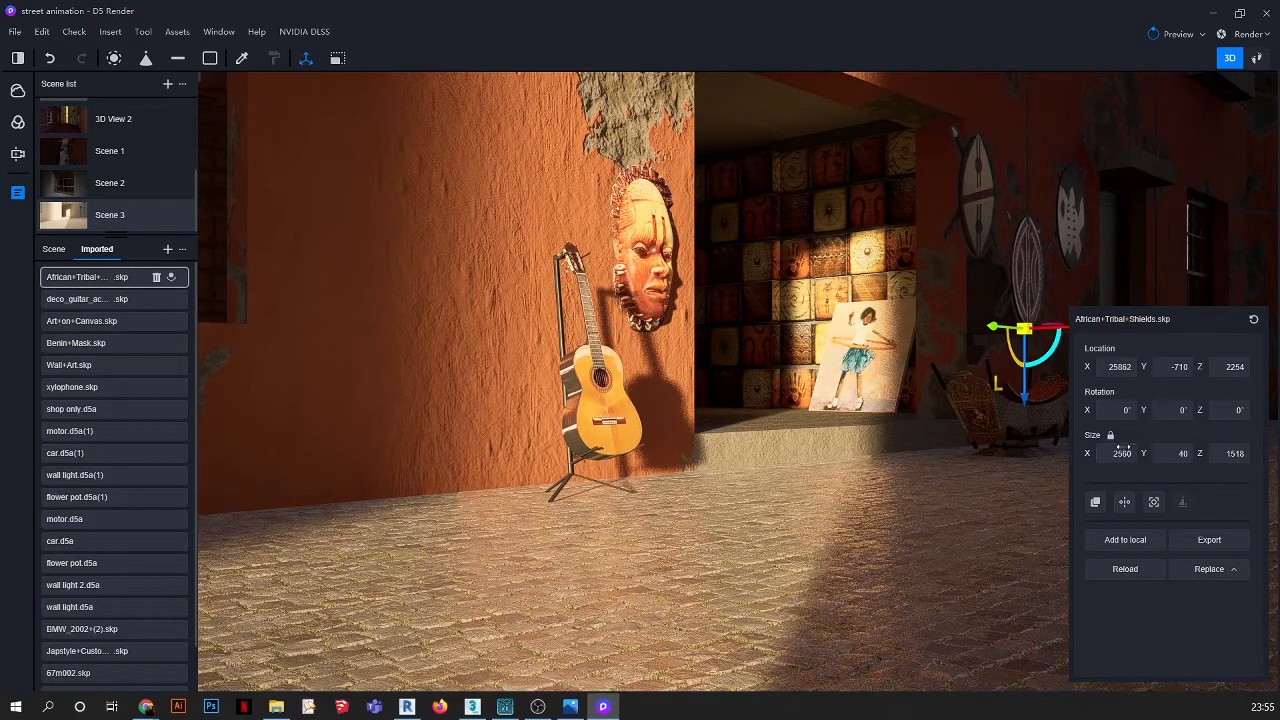
pyautogui.moveTo(1093, 453); pyautogui.dragTo(475, 451)
pyautogui.scroll(5, 1005, 335)
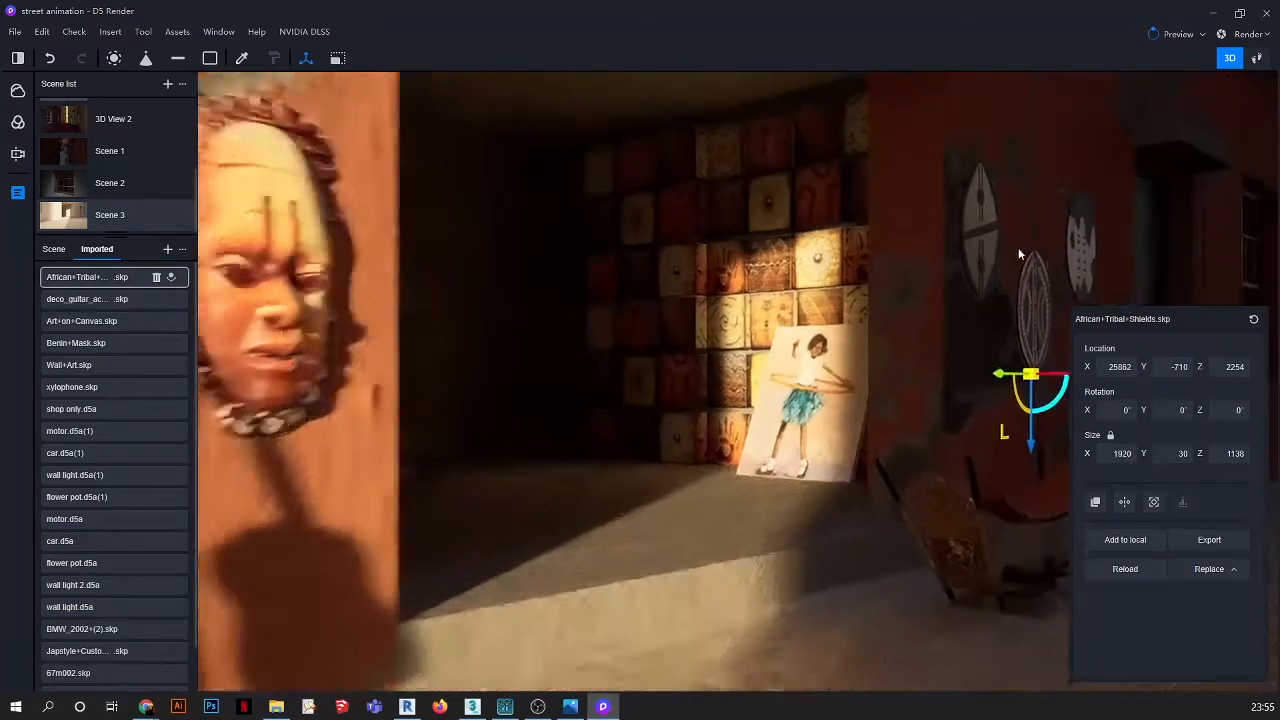
pyautogui.click(996, 343)
pyautogui.moveTo(1034, 331); pyautogui.dragTo(1225, 505, button='right')
pyautogui.scroll(2, 1003, 246)
pyautogui.scroll(2, 1003, 250)
pyautogui.scroll(-4, 1003, 250)
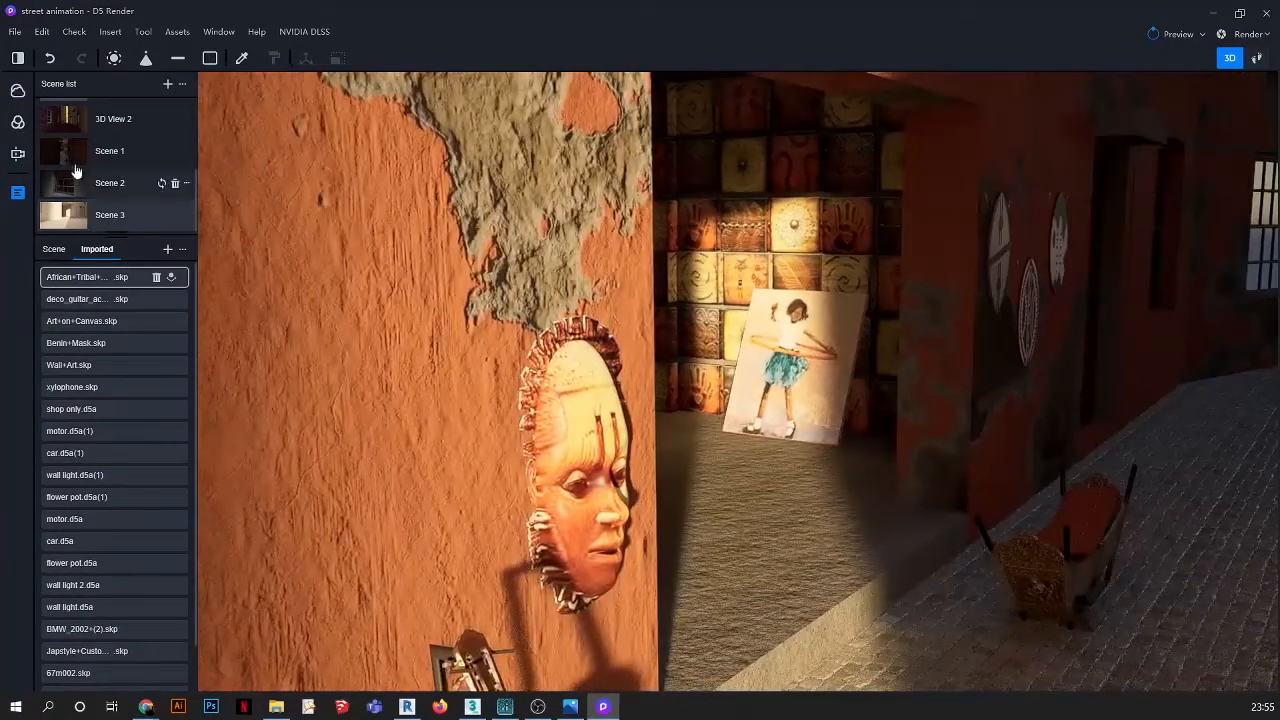
# Look at the shuttered door along the street in 3D View 2, with nothing selected, and return to Scene 3
pyautogui.click(67, 119)
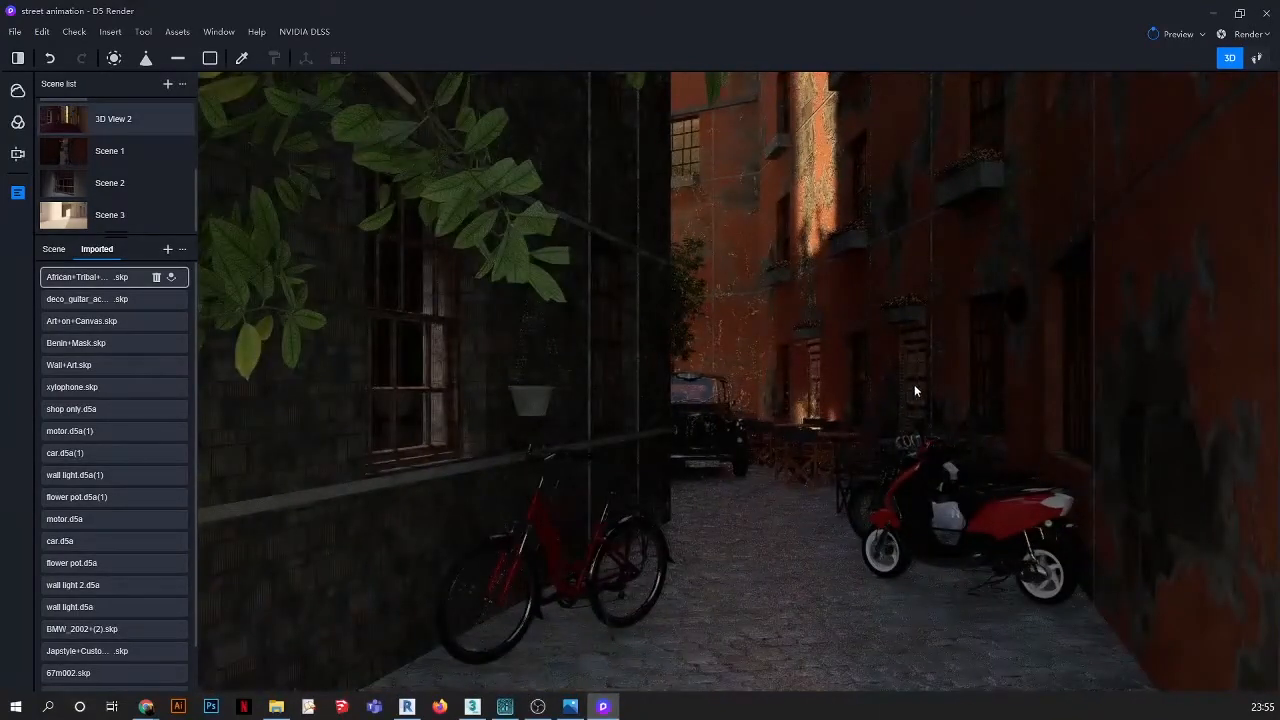
pyautogui.scroll(2, 917, 382)
pyautogui.click(914, 367)
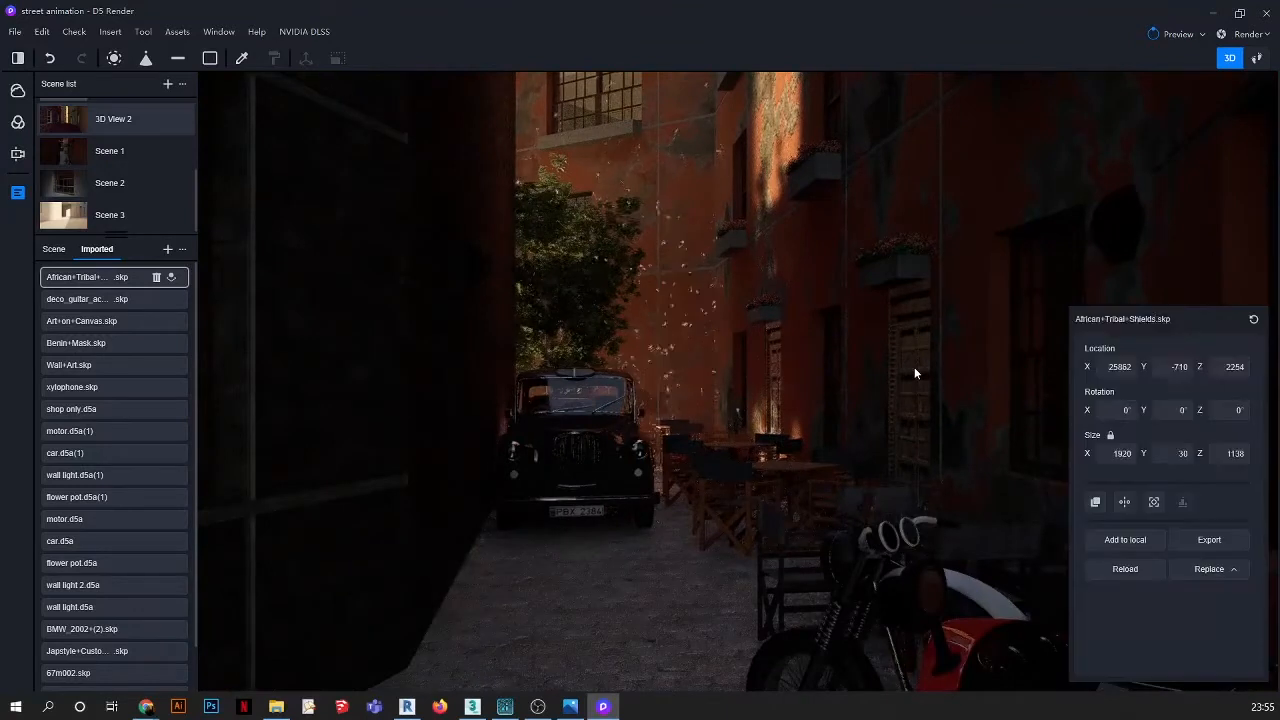
pyautogui.press('Escape')
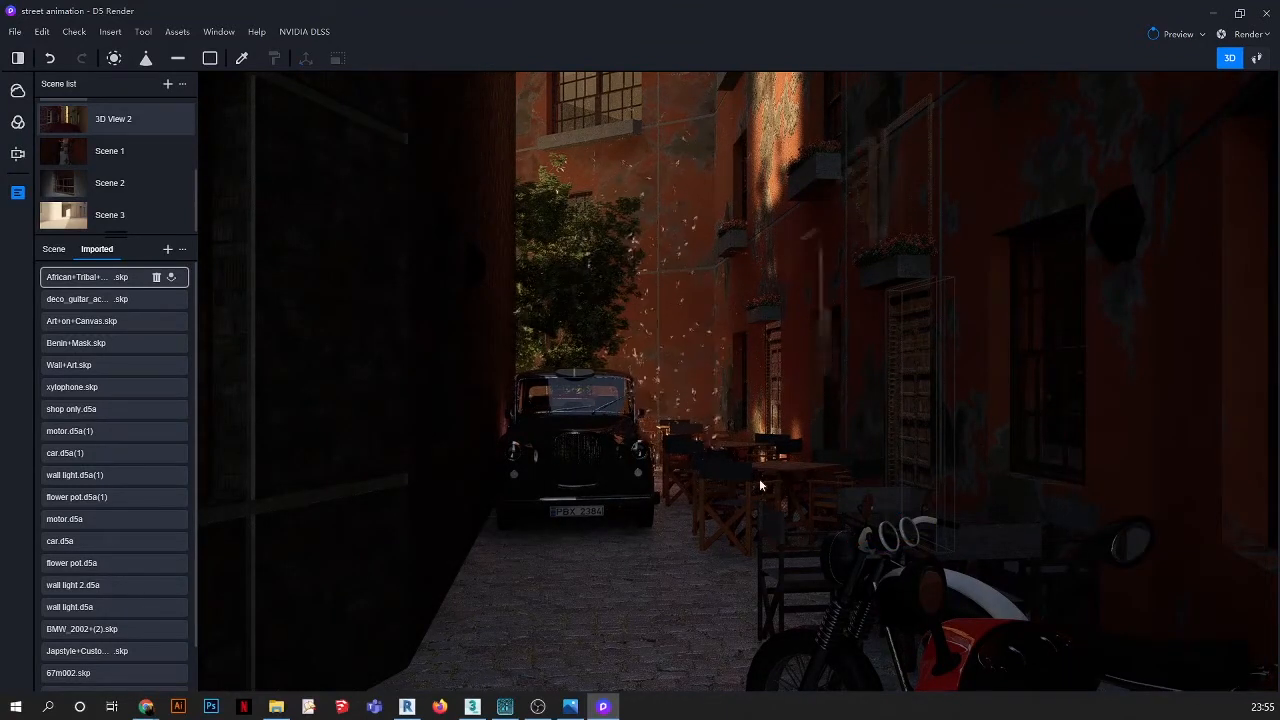
pyautogui.click(72, 228)
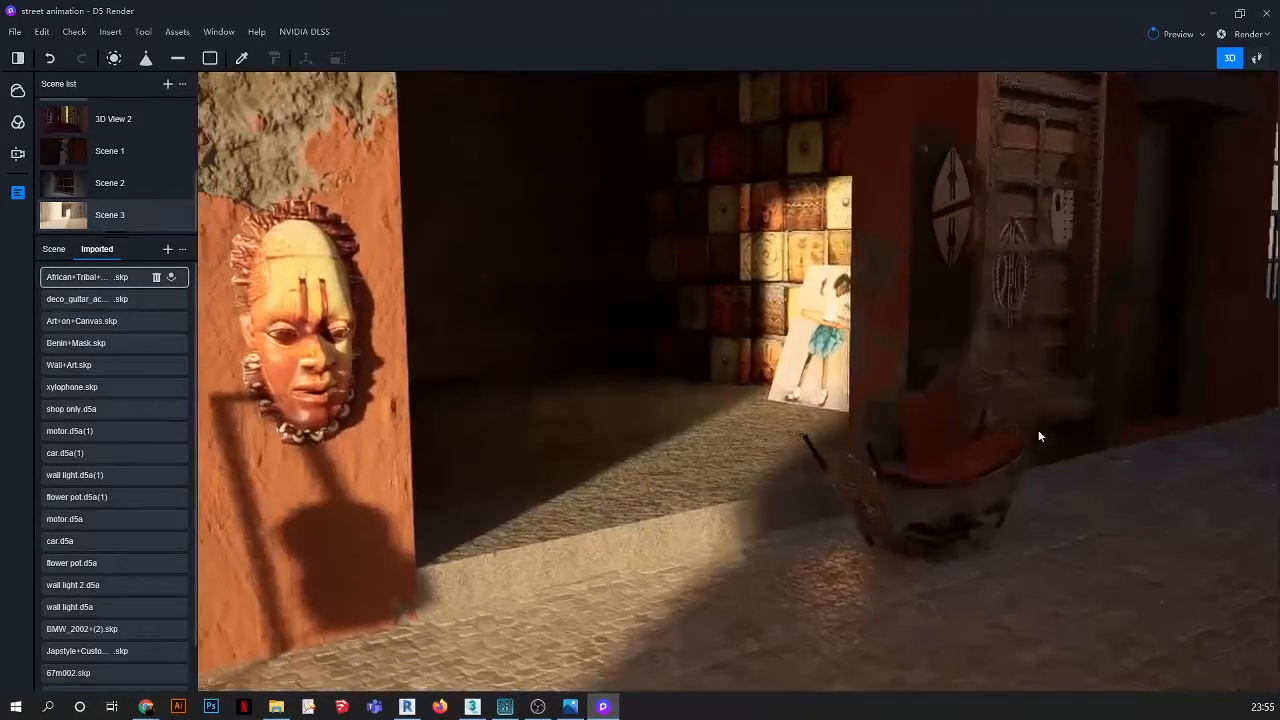
# In top view, slide the shuttered door beyond the shields along the wall to Y 1500 to fit its opening, and return to Scene 3
pyautogui.scroll(3, 1149, 381)
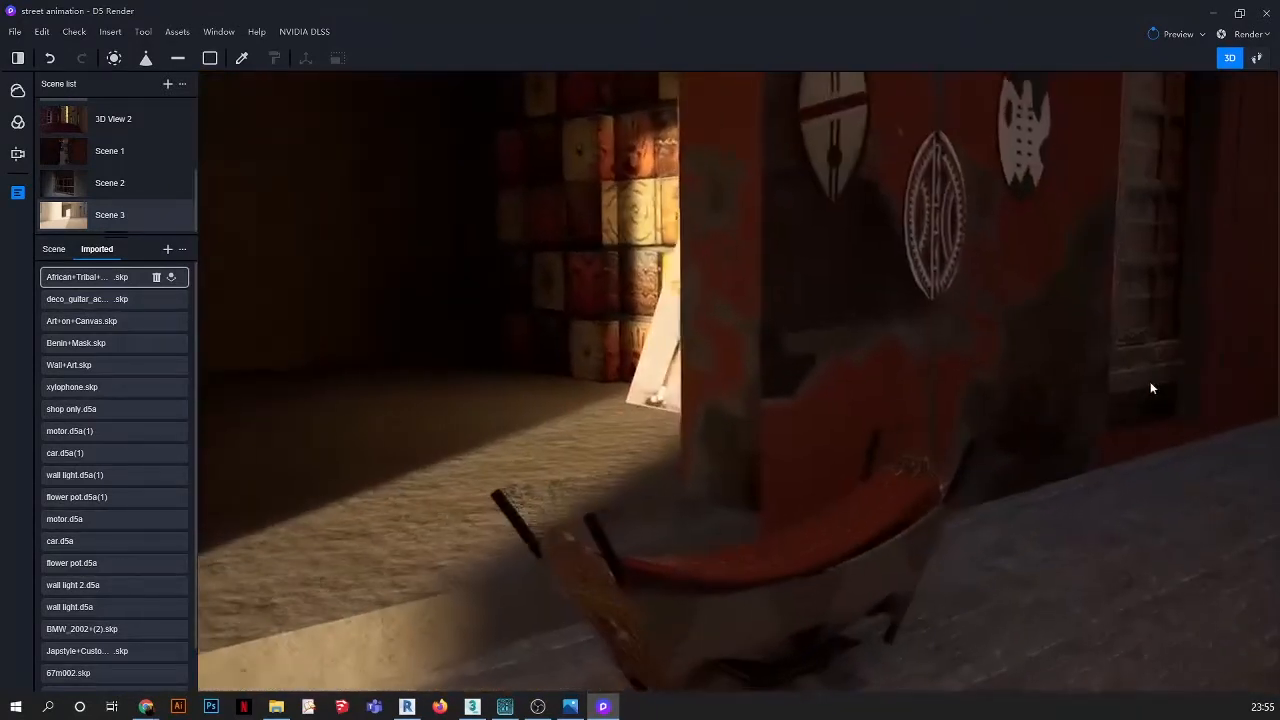
pyautogui.click(1163, 432)
pyautogui.press('t')
pyautogui.scroll(-6, 392, 292)
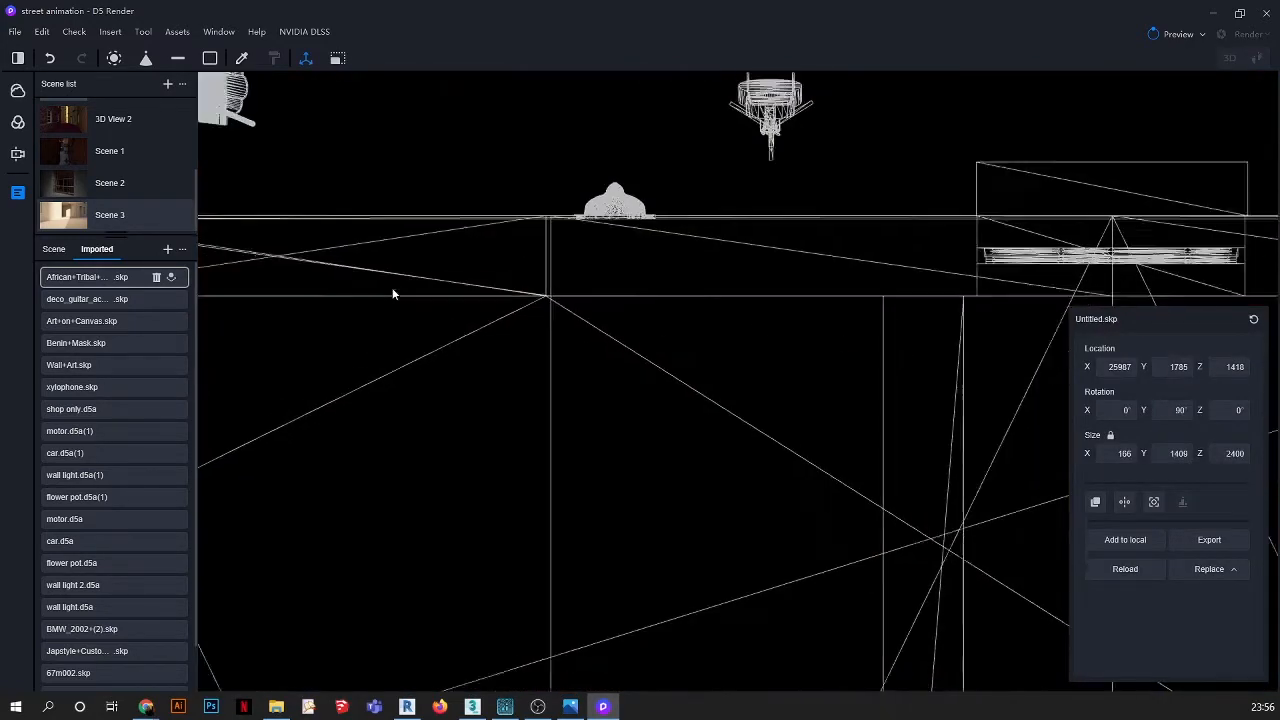
pyautogui.scroll(-3, 680, 258)
pyautogui.scroll(3, 410, 354)
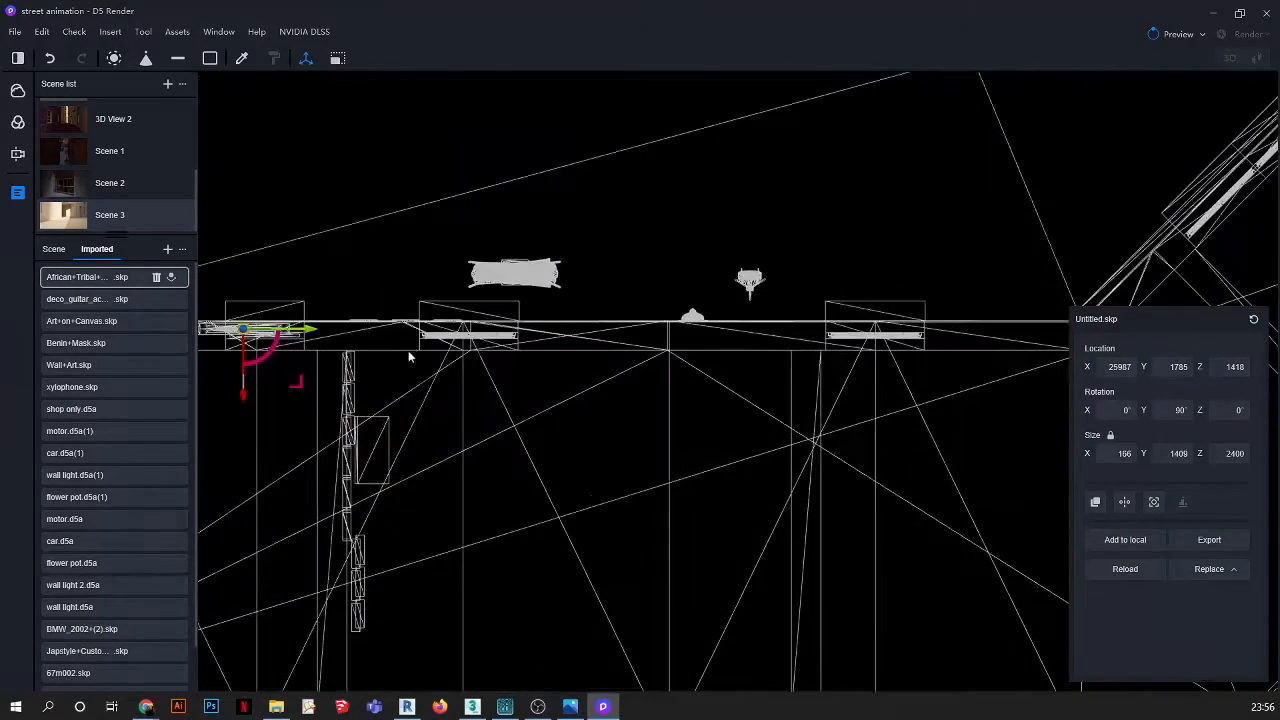
pyautogui.moveTo(380, 369); pyautogui.dragTo(713, 359, button='middle')
pyautogui.scroll(5, 710, 340)
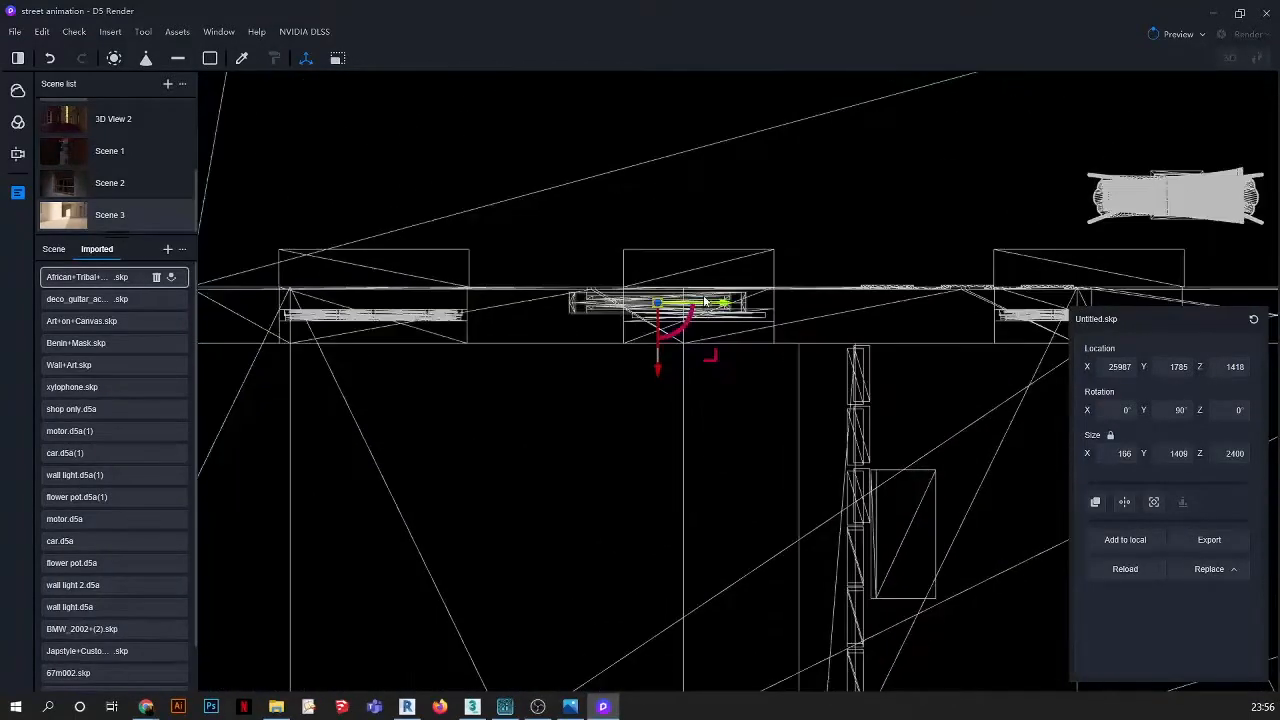
pyautogui.moveTo(699, 285); pyautogui.dragTo(745, 284)
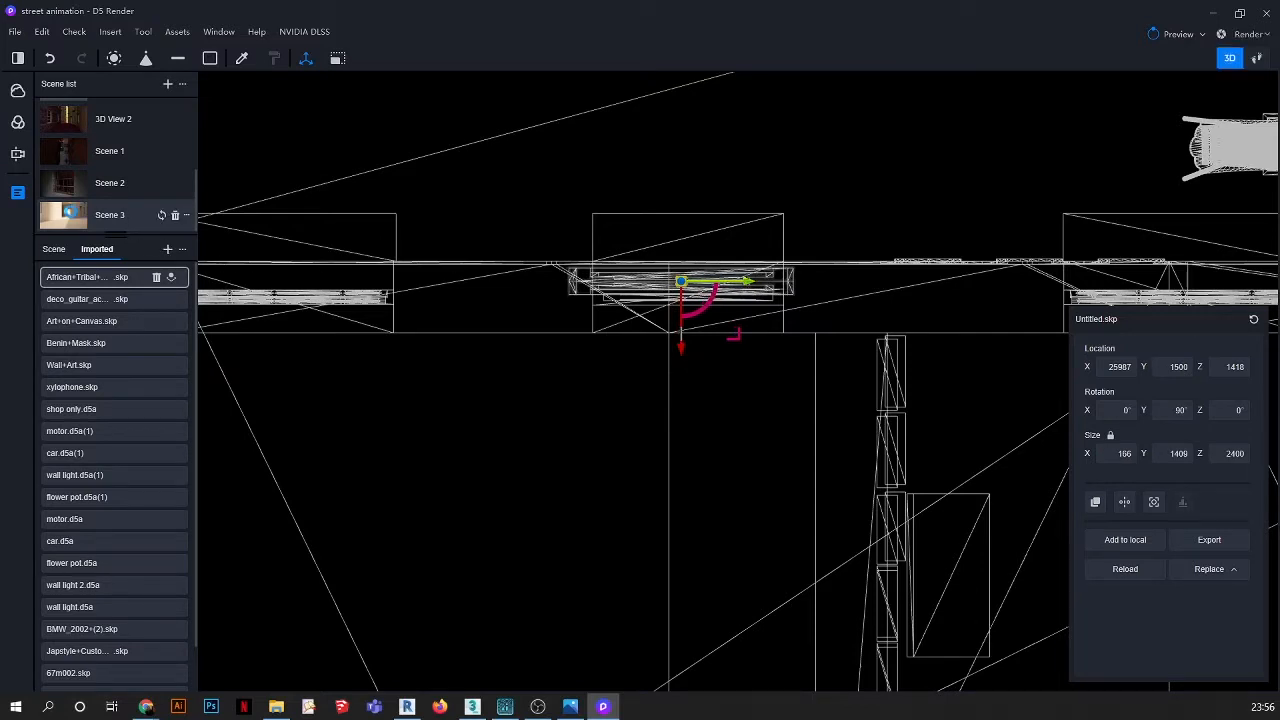
pyautogui.click(130, 215)
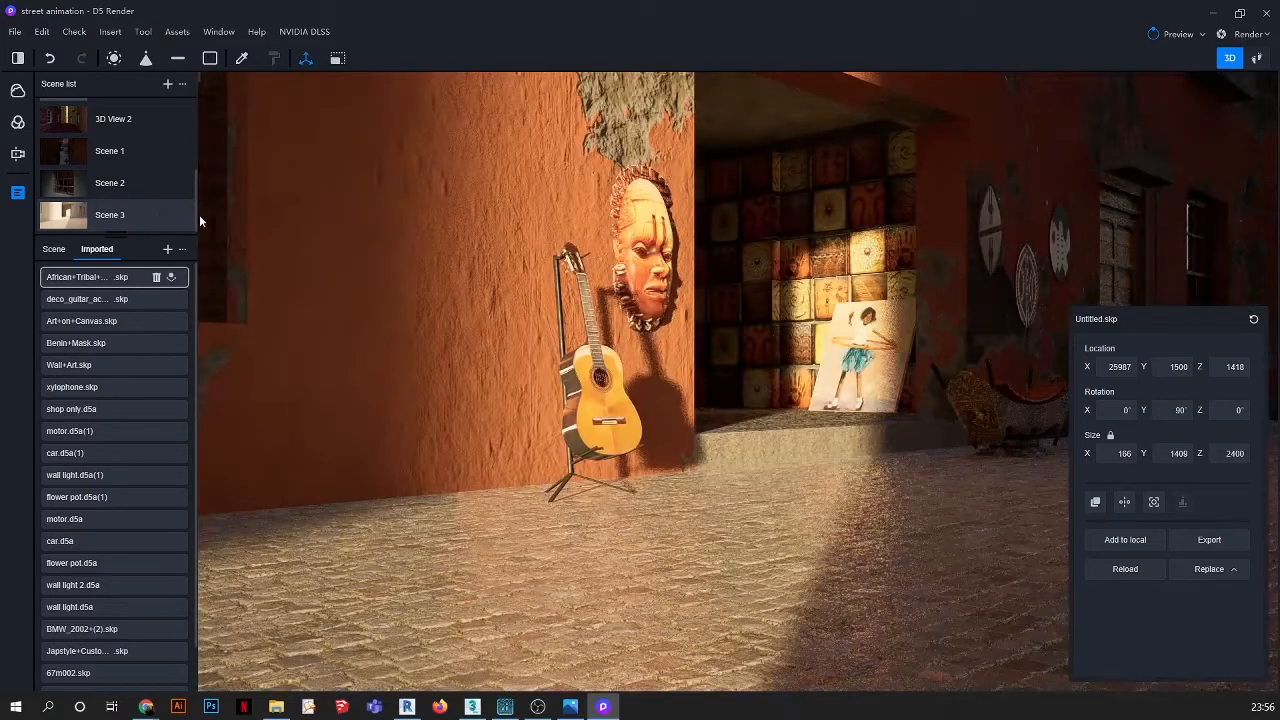
pyautogui.click(582, 271)
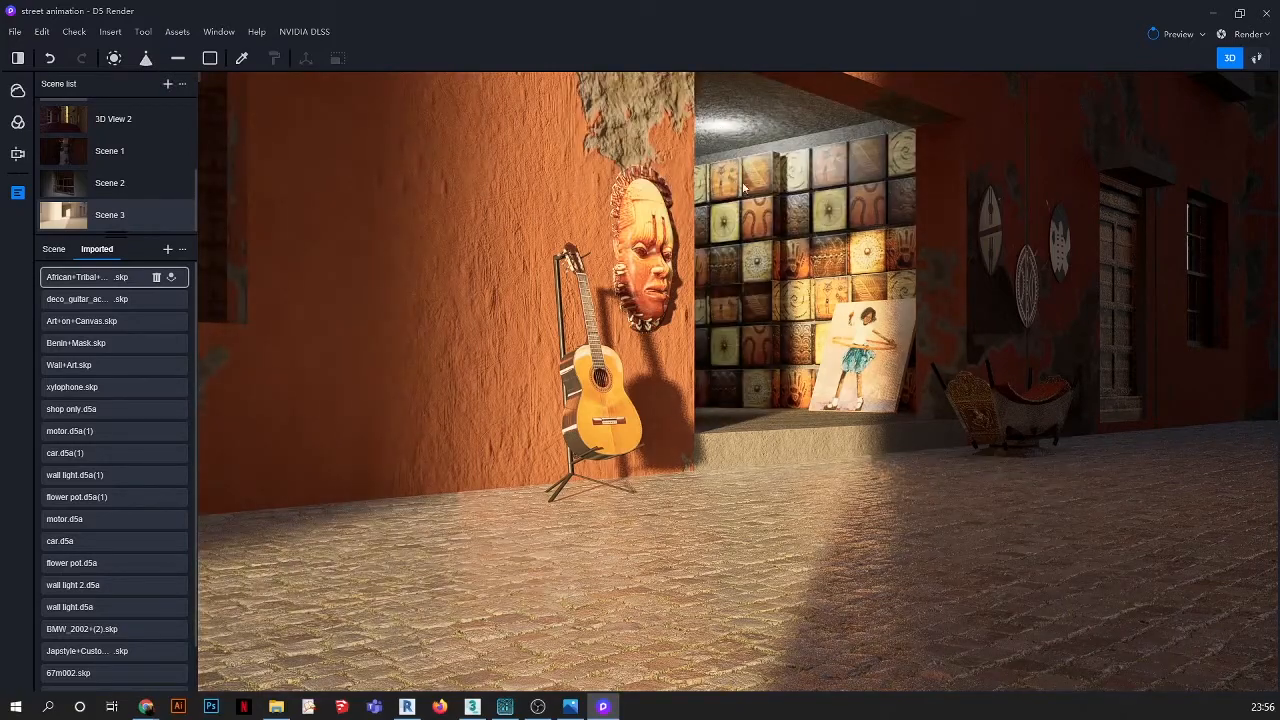
# Place a point light on the shop floor in front of the panelled wall, at about X 28734, Y -2326, Z 1573
pyautogui.scroll(5, 586, 354)
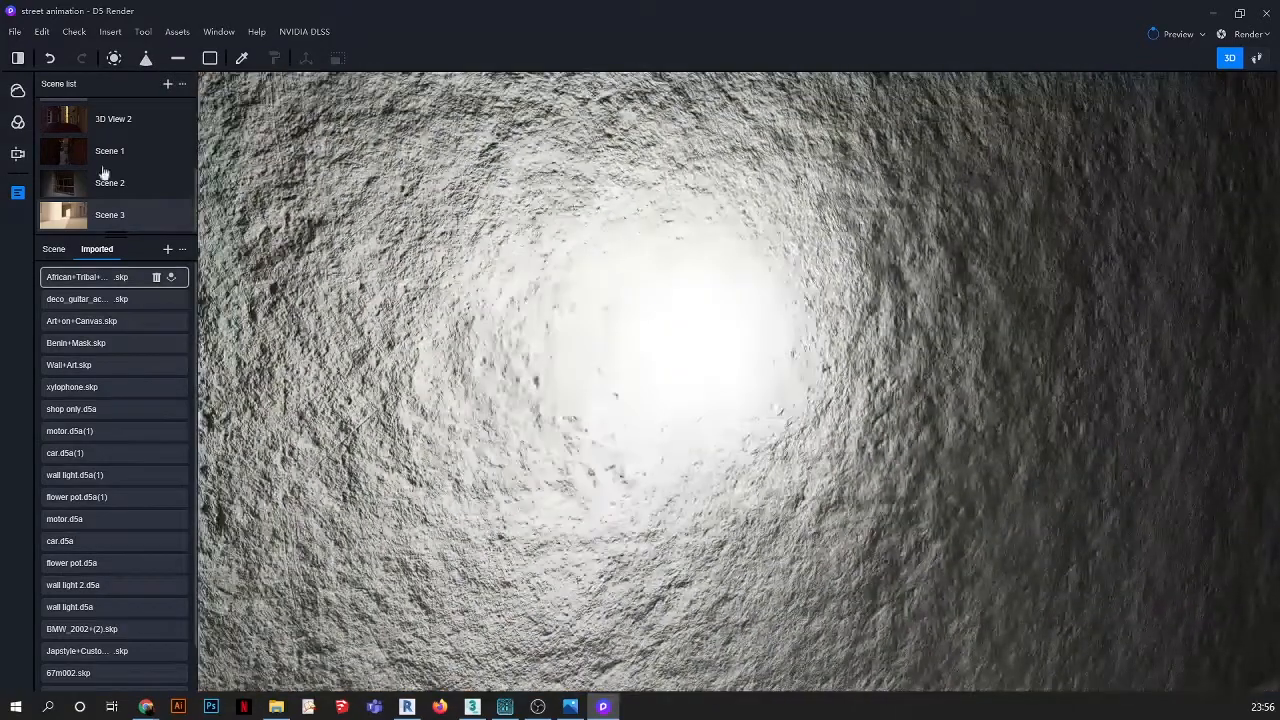
pyautogui.click(105, 214)
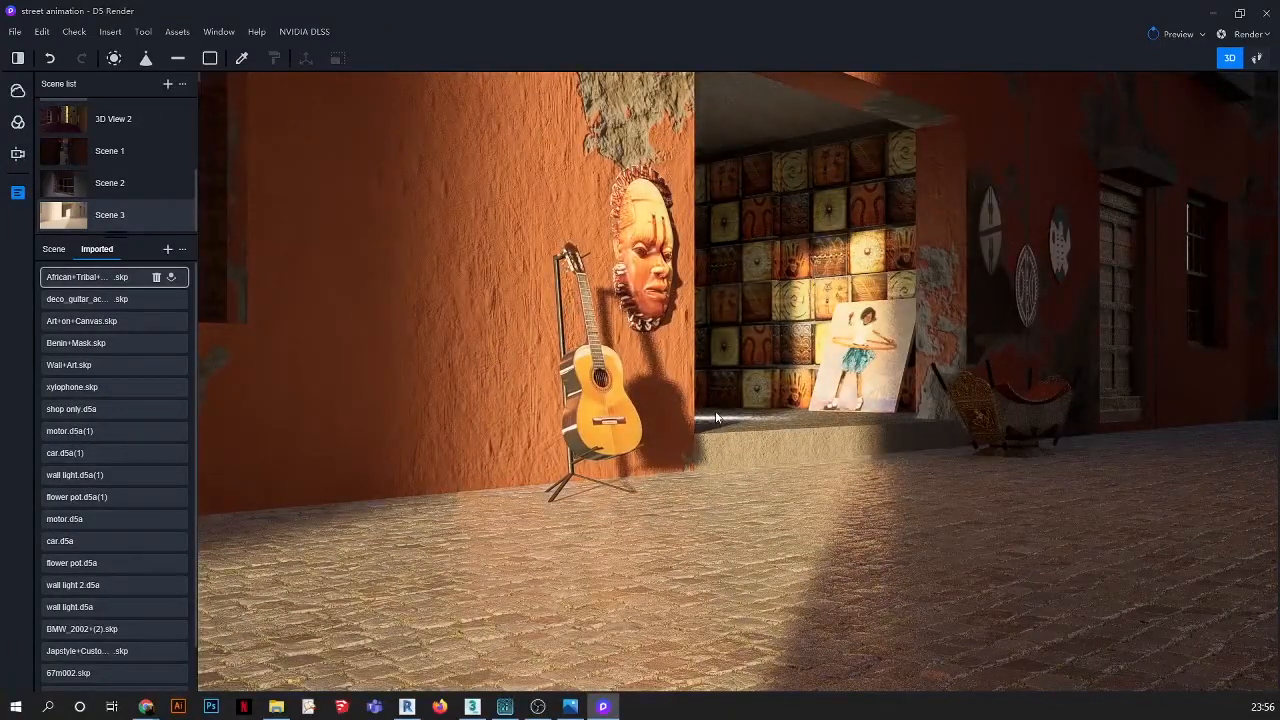
pyautogui.moveTo(720, 417); pyautogui.dragTo(672, 375, button='right')
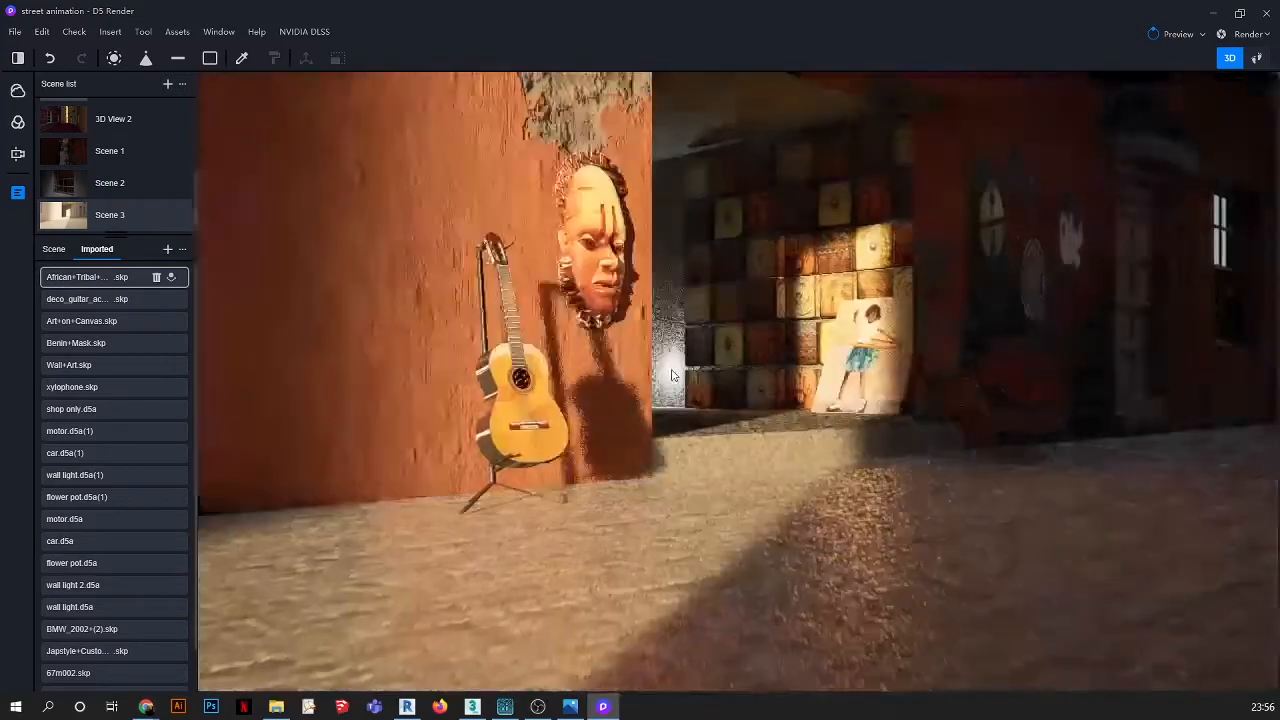
pyautogui.scroll(5, 691, 388)
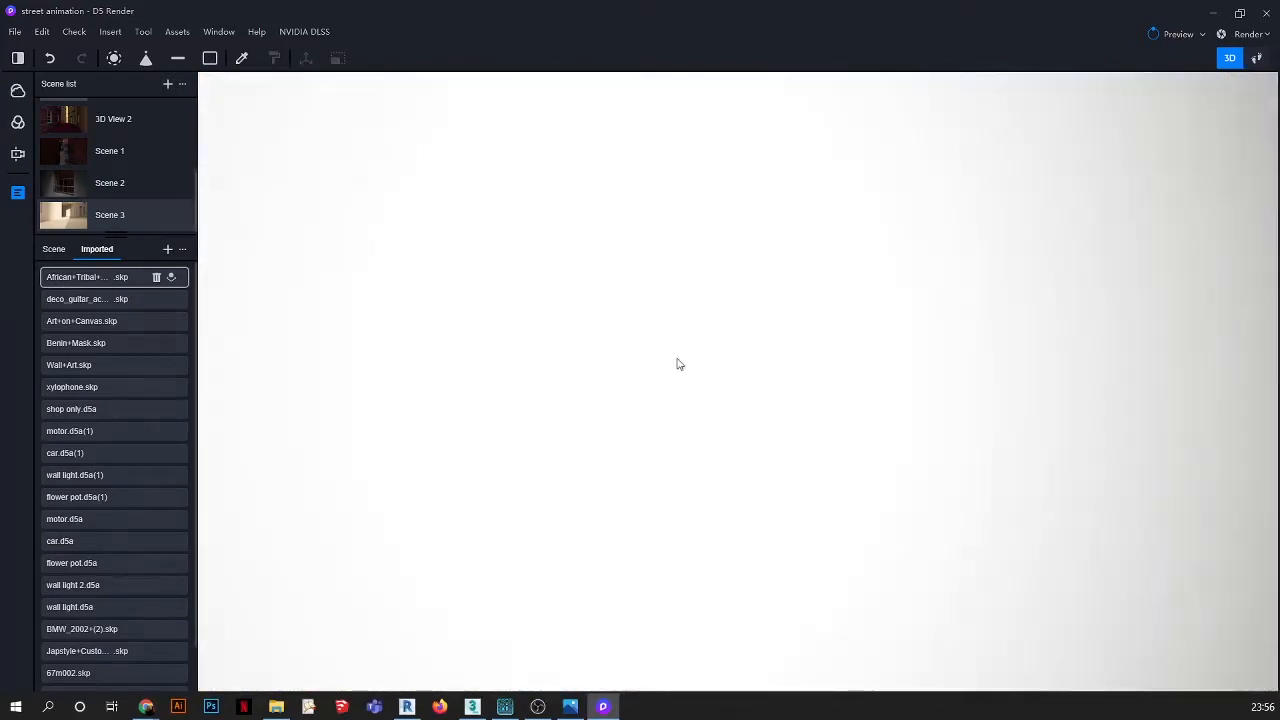
pyautogui.scroll(-5, 677, 364)
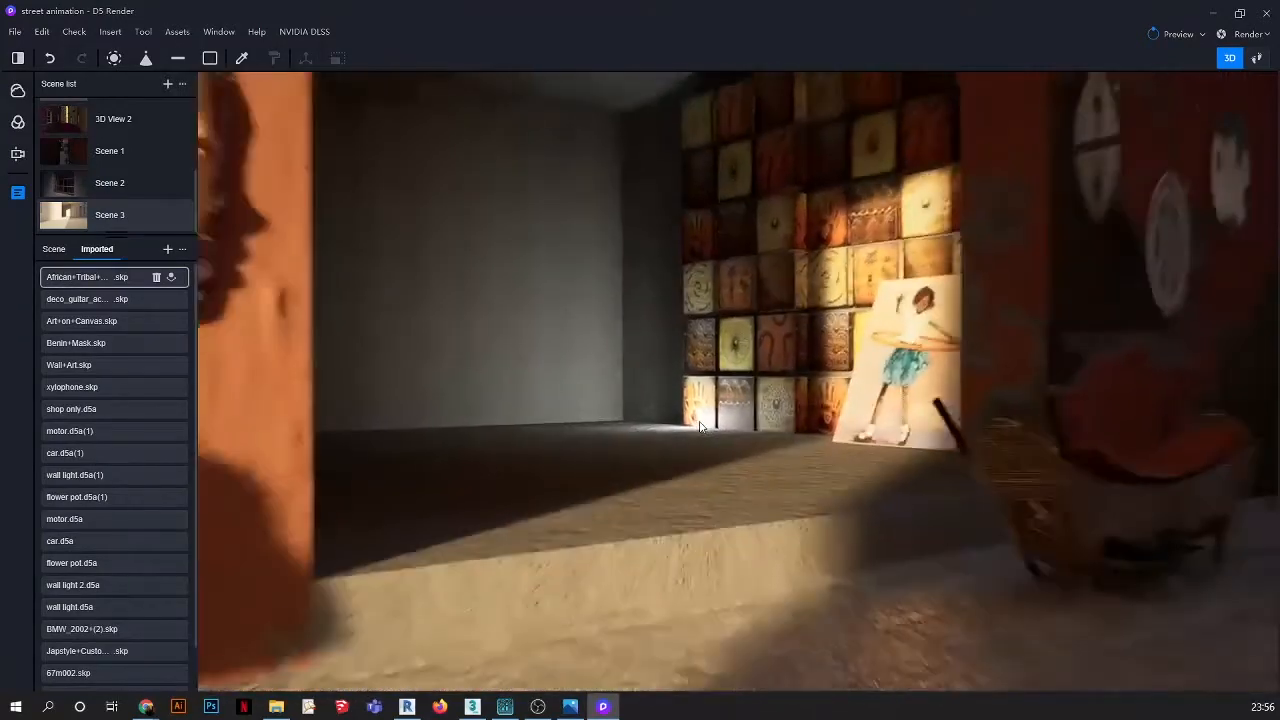
pyautogui.click(575, 440)
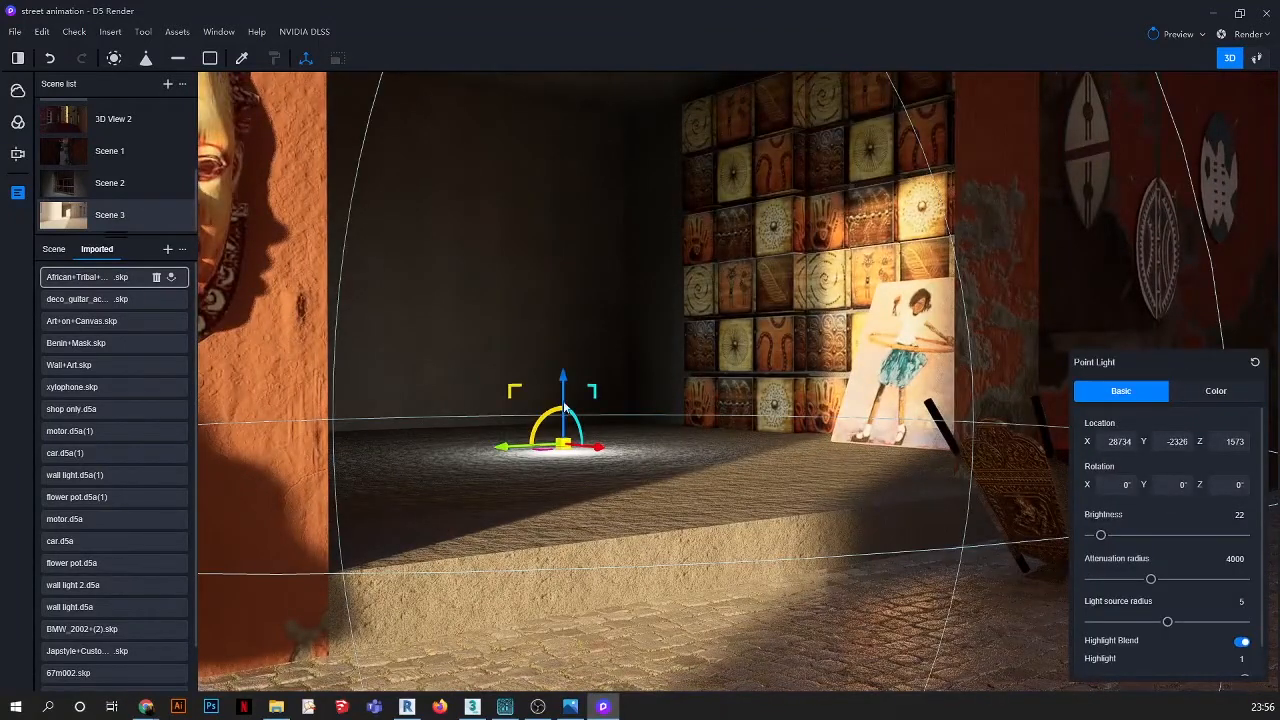
# Raise the point light towards the shop ceiling to about Z 3537, return to Scene 3 and deselect it
pyautogui.moveTo(563, 388); pyautogui.dragTo(582, 99)
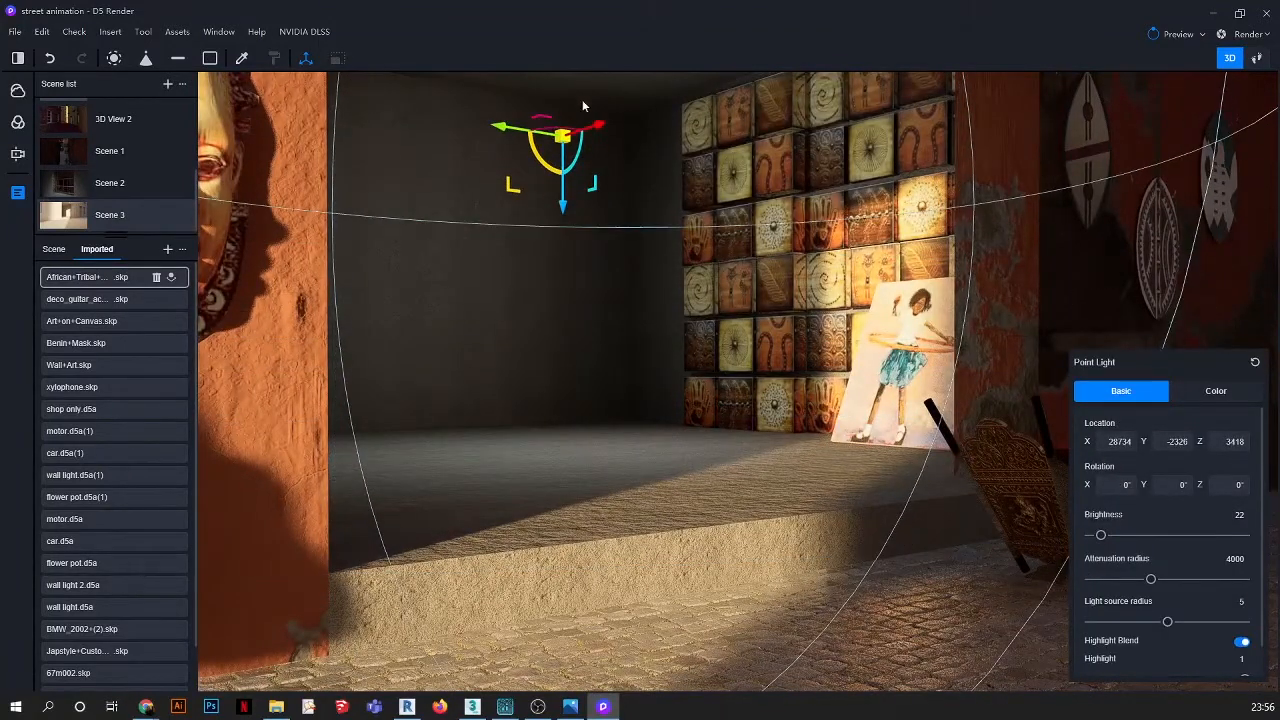
pyautogui.moveTo(565, 202); pyautogui.dragTo(565, 191)
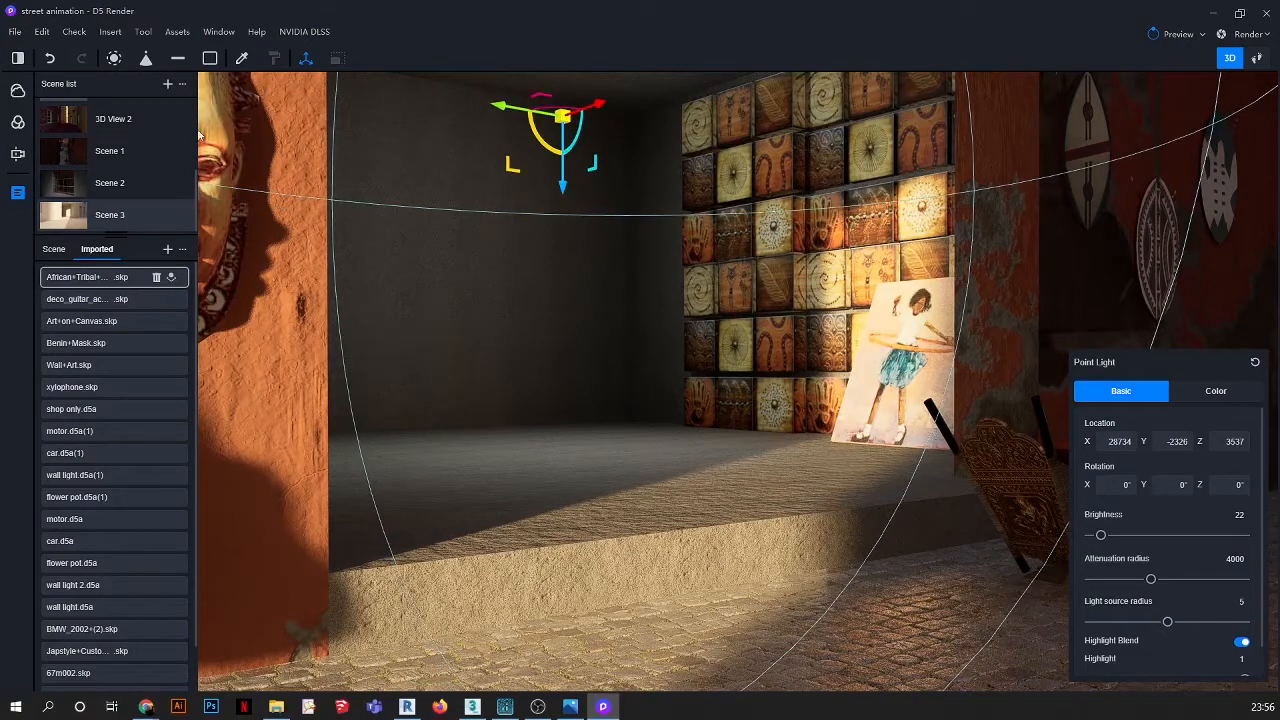
pyautogui.click(72, 222)
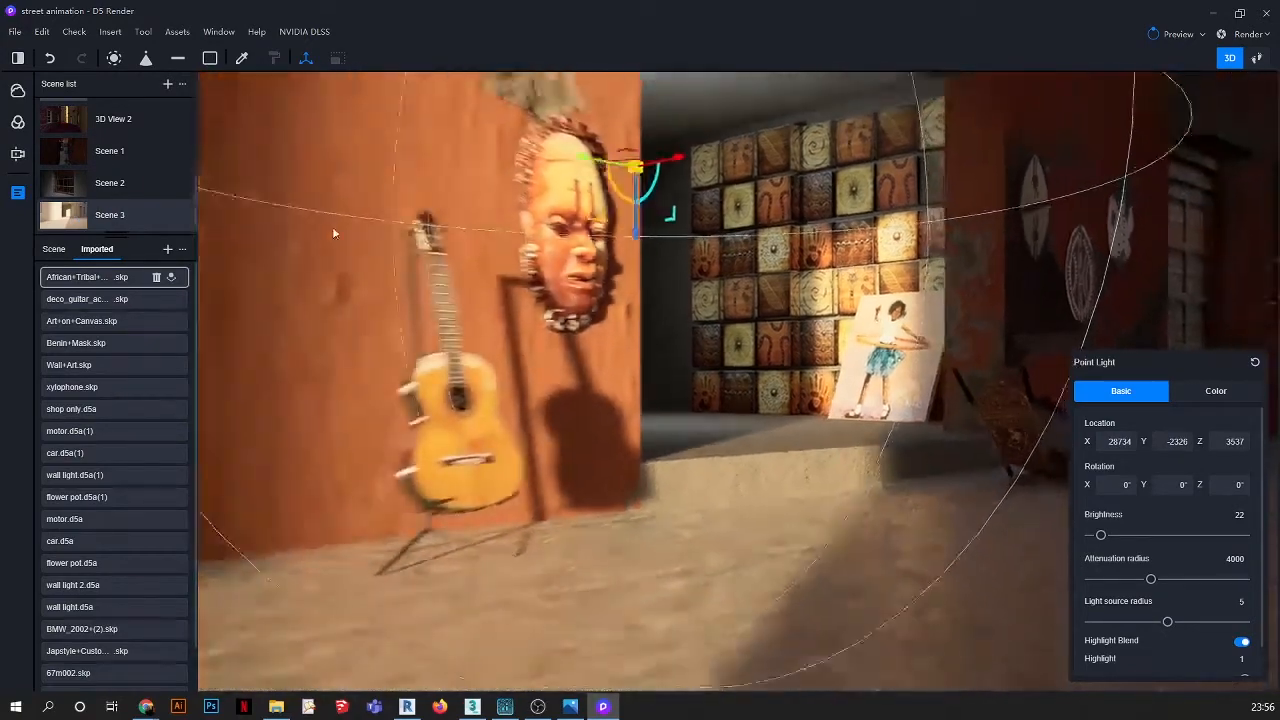
pyautogui.press('Escape')
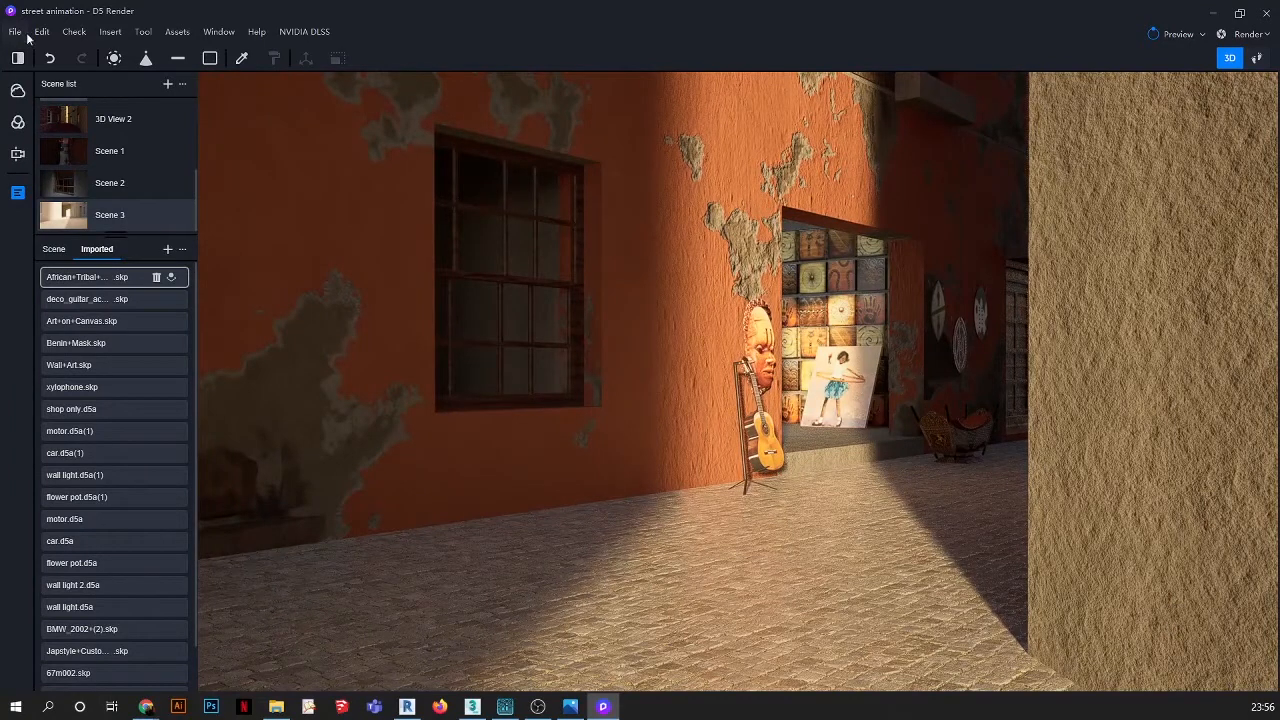
# Browse the online model library for a tree, trying out Tree36 on the street in front of the shop
pyautogui.click(176, 32)
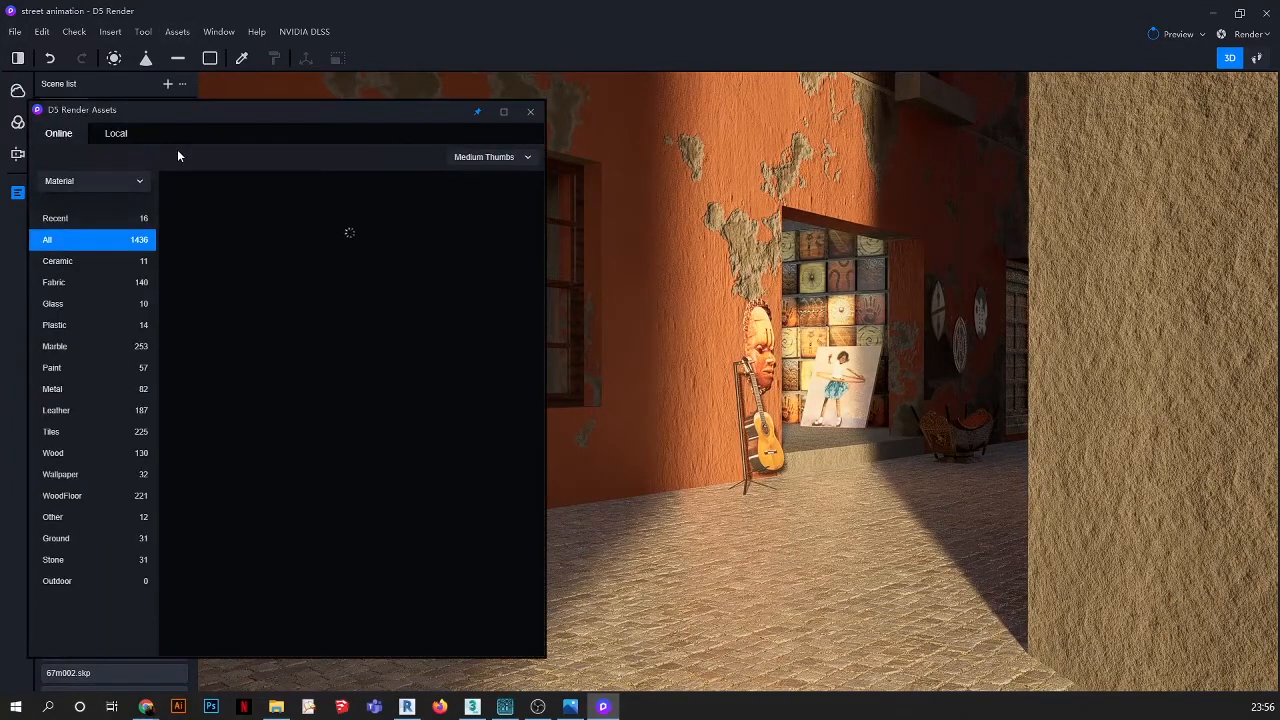
pyautogui.click(82, 182)
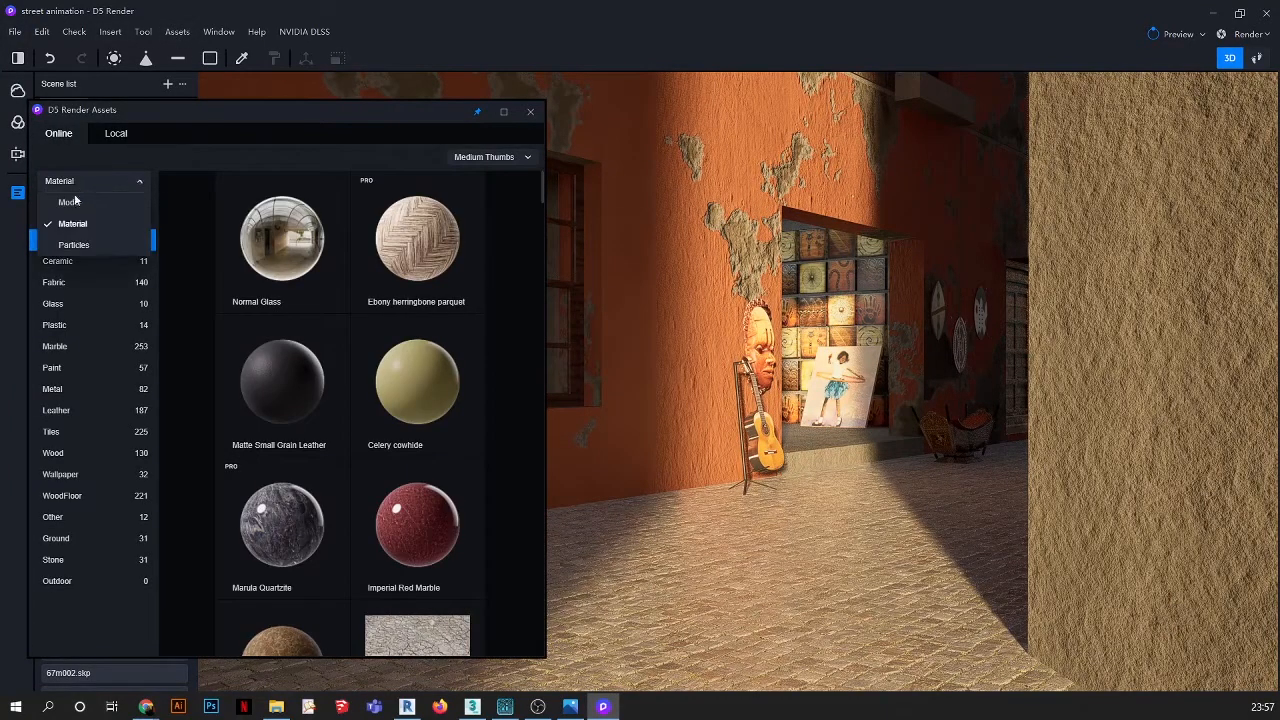
pyautogui.click(97, 207)
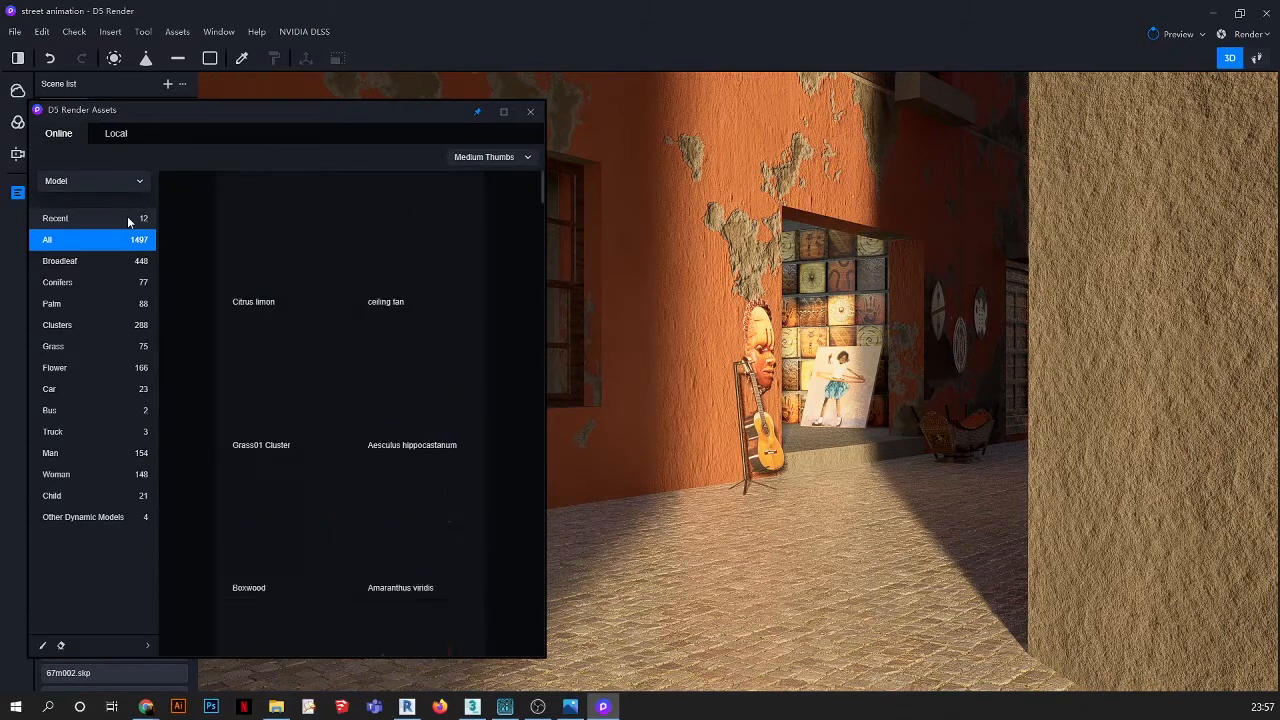
pyautogui.scroll(-1, 355, 350)
pyautogui.scroll(-3, 359, 351)
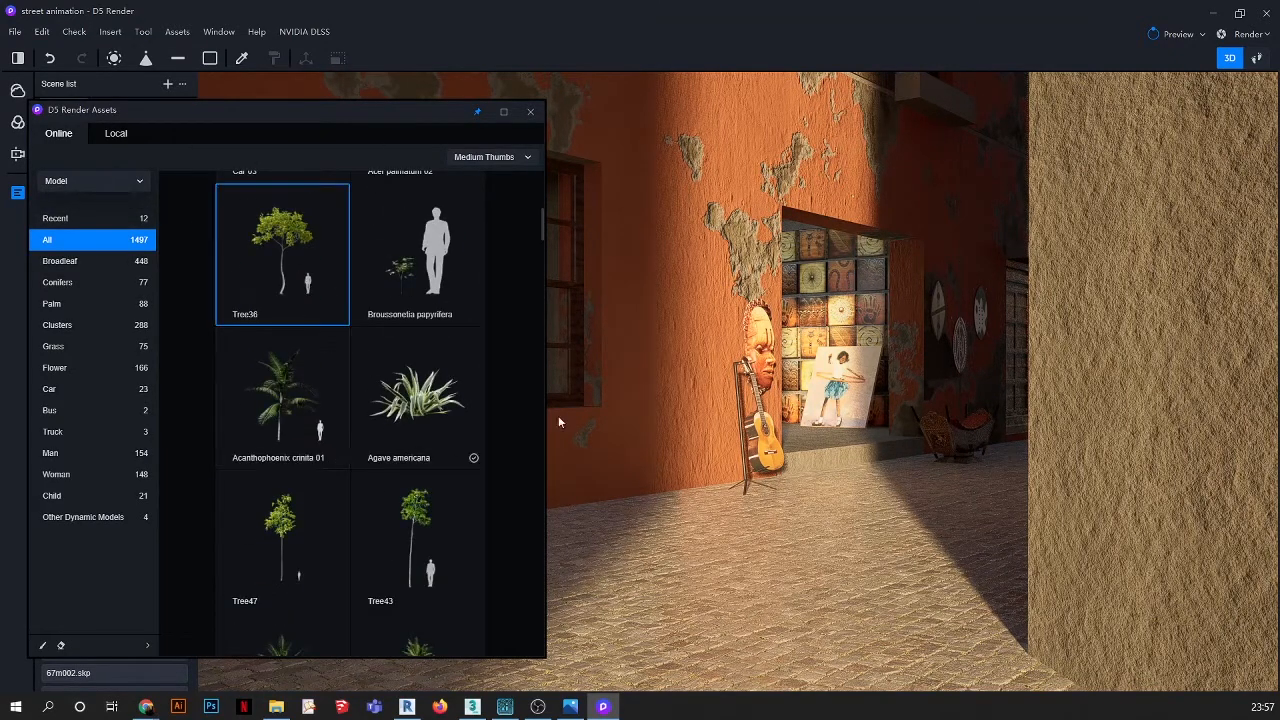
pyautogui.press('Escape')
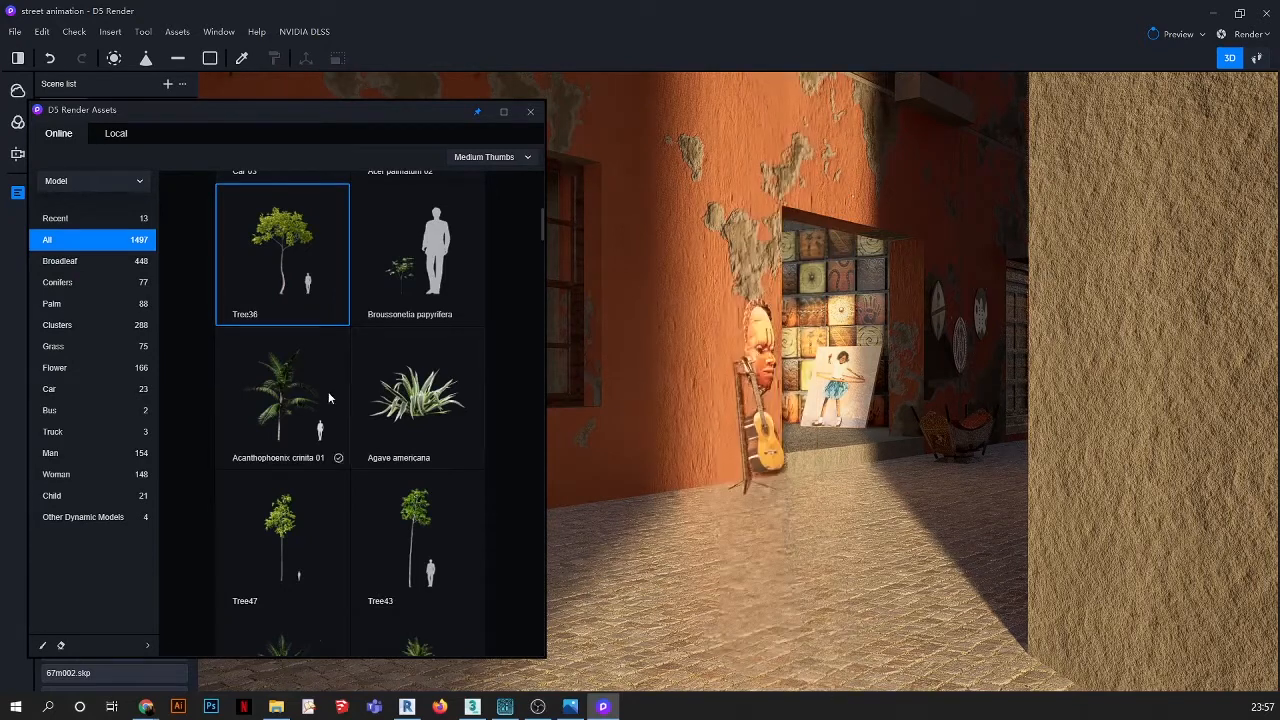
pyautogui.scroll(-5, 316, 425)
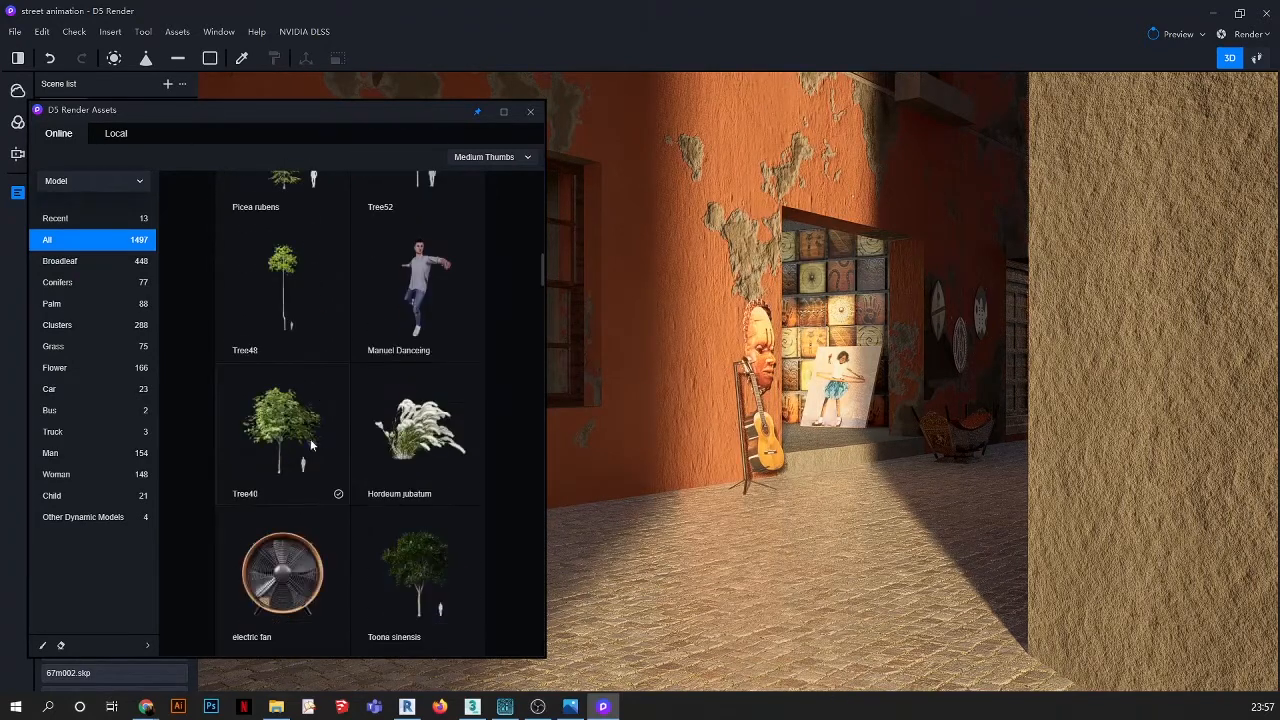
# Place Tree40 on the paving outside the shop at about X 21249, Y -11465, Z 1318, and close the asset library
pyautogui.click(312, 444)
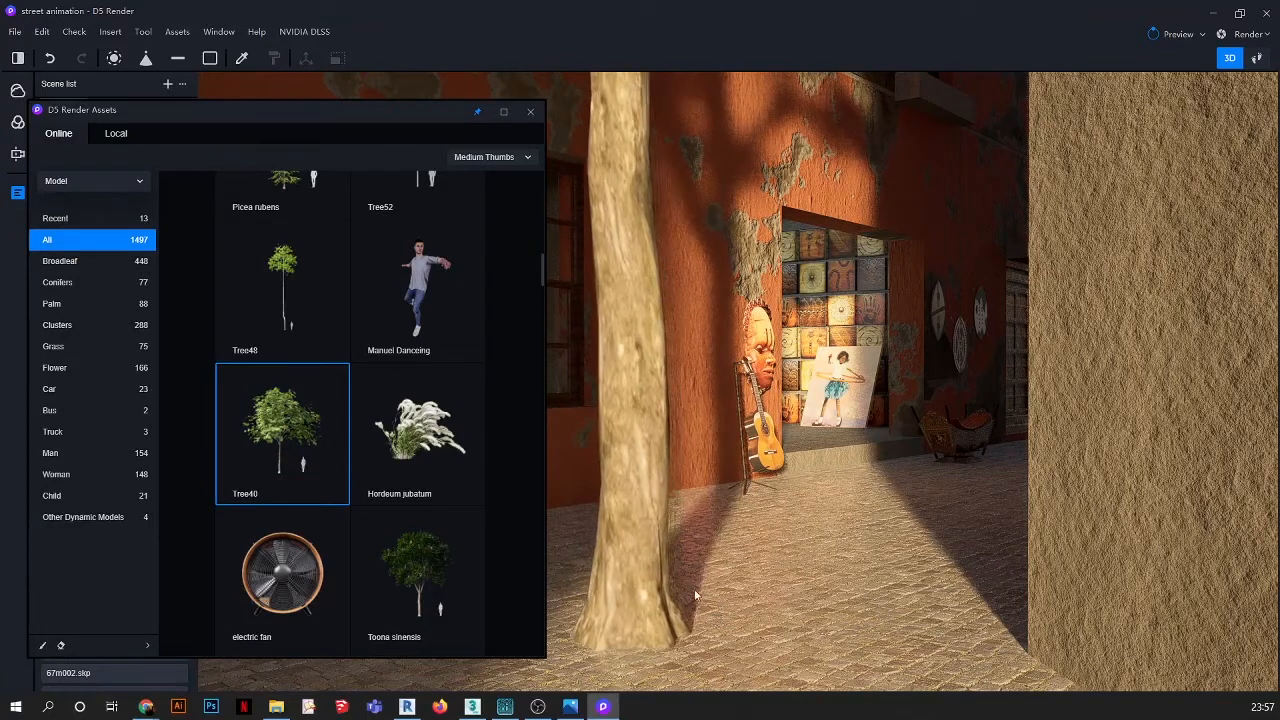
pyautogui.press('Escape')
pyautogui.moveTo(432, 117); pyautogui.dragTo(190, 98)
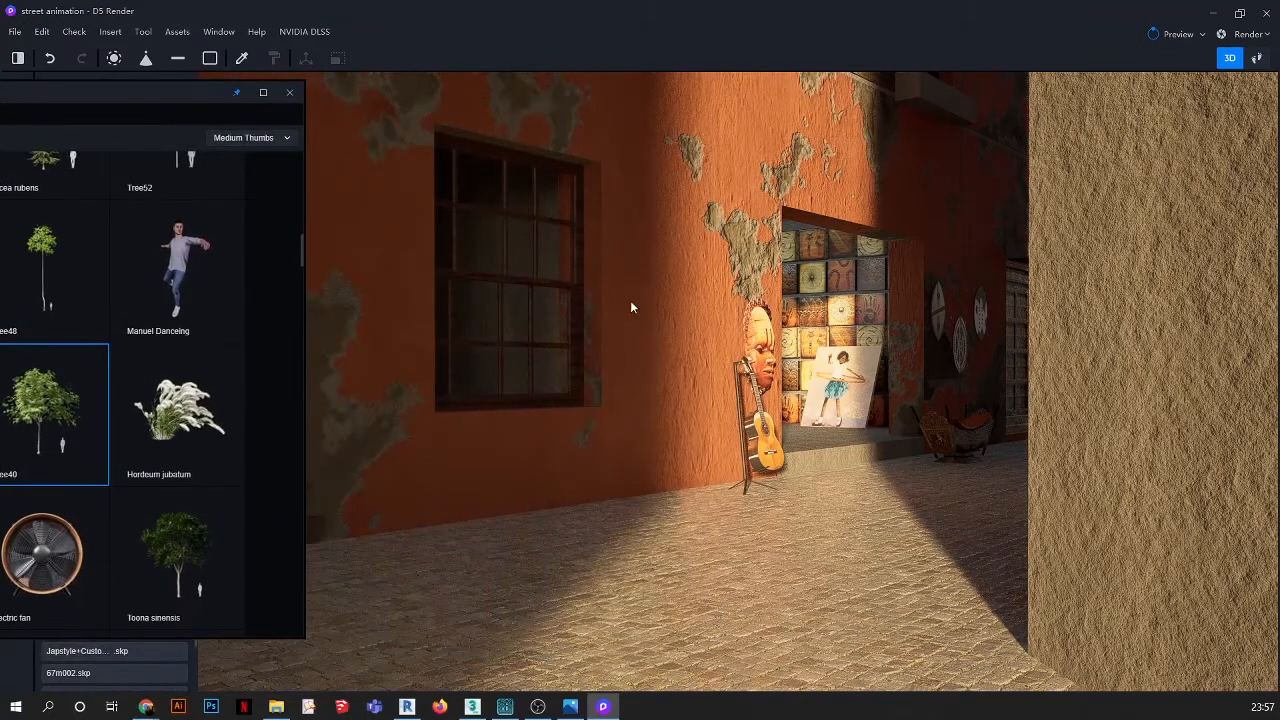
pyautogui.press('s')
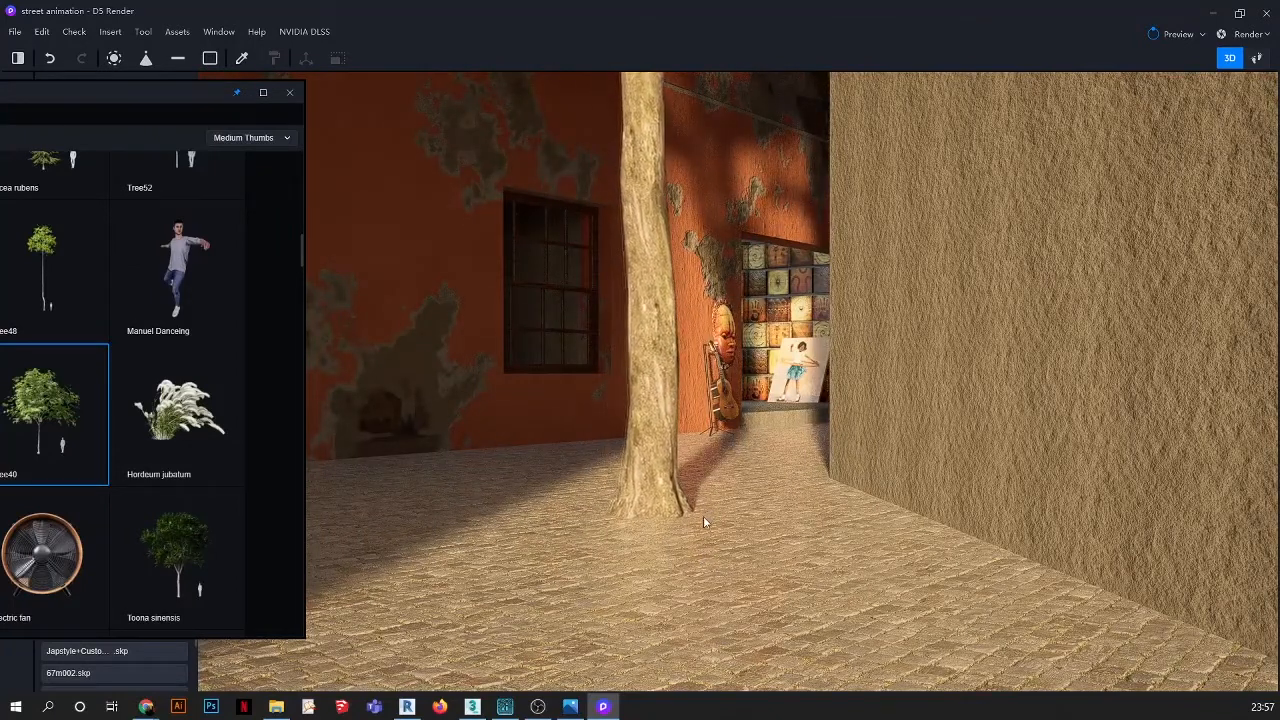
pyautogui.click(699, 522)
pyautogui.click(290, 92)
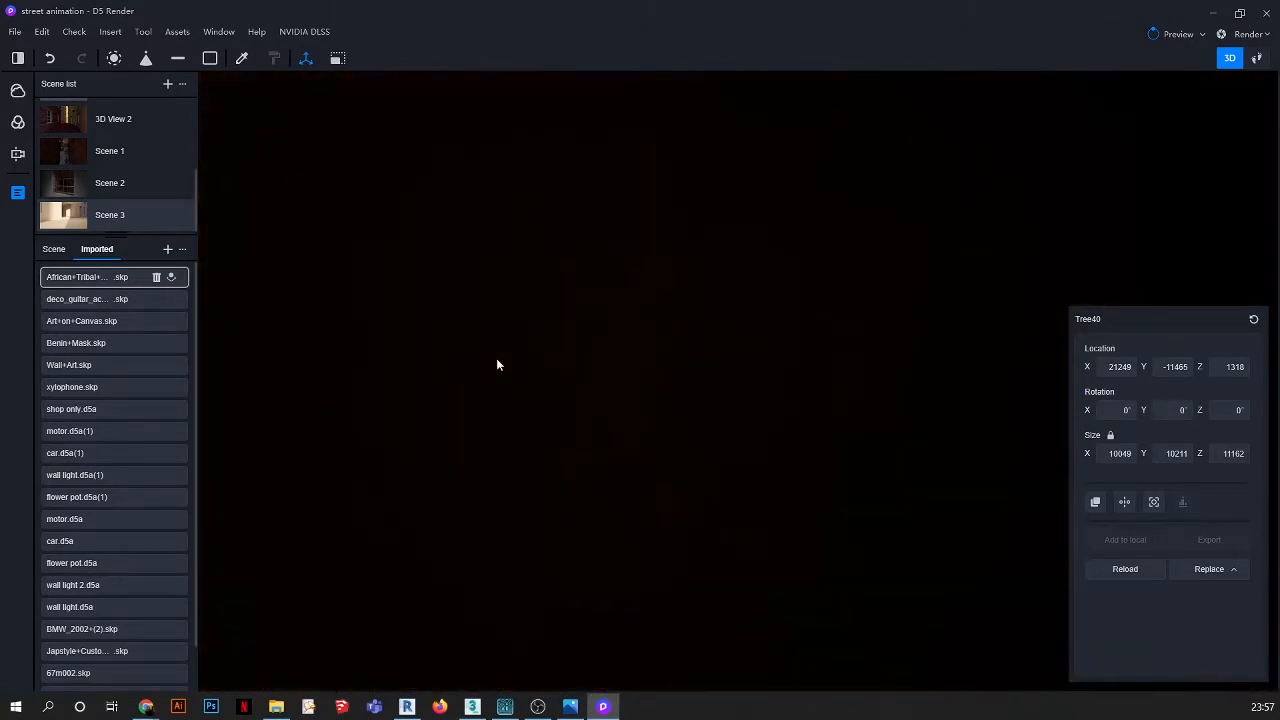
# Move Tree40 along the paving towards the corner wall to about X 20950, Y -11282, and return to Scene 3
pyautogui.scroll(-5, 784, 360)
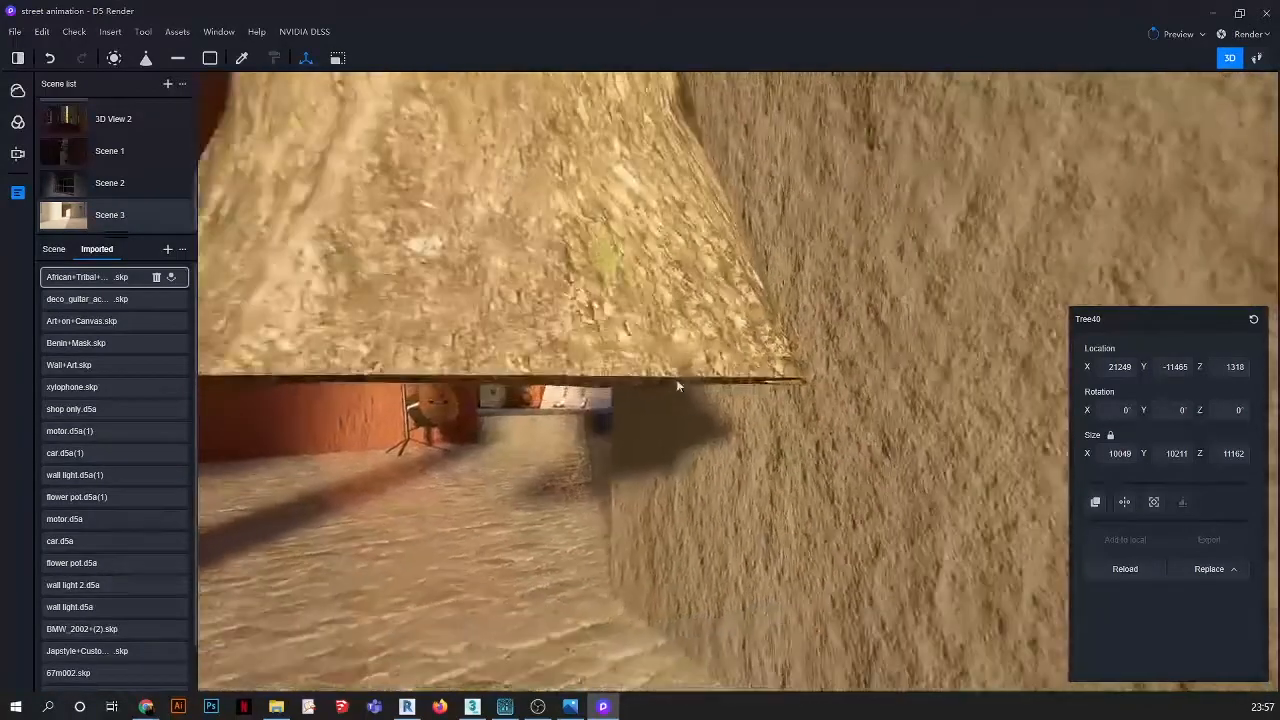
pyautogui.click(648, 384)
pyautogui.scroll(-4, 708, 368)
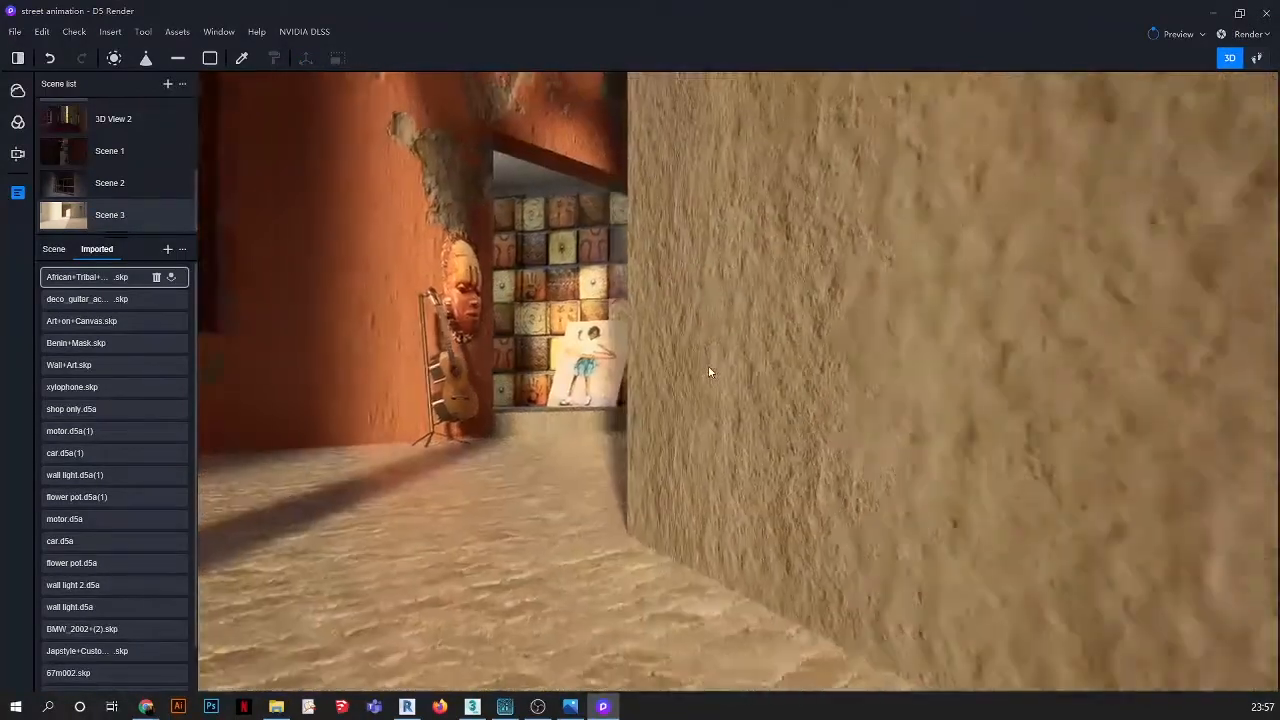
pyautogui.scroll(-5, 770, 388)
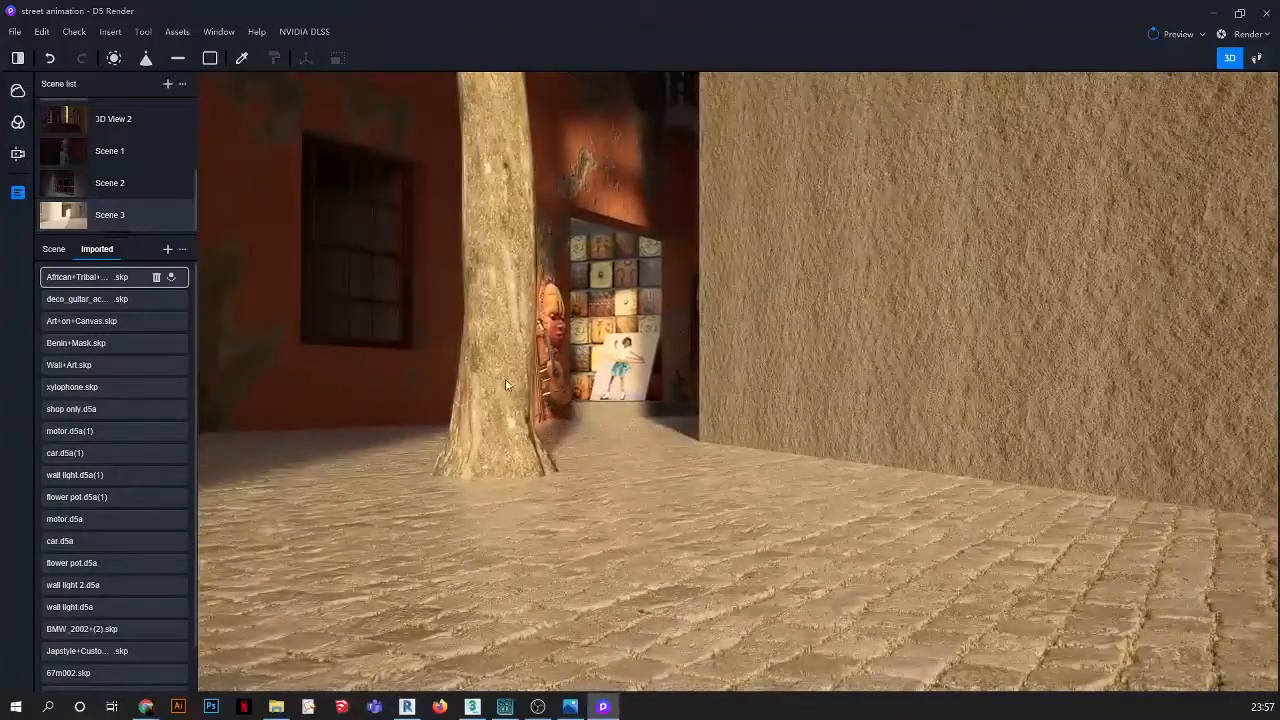
pyautogui.click(506, 383)
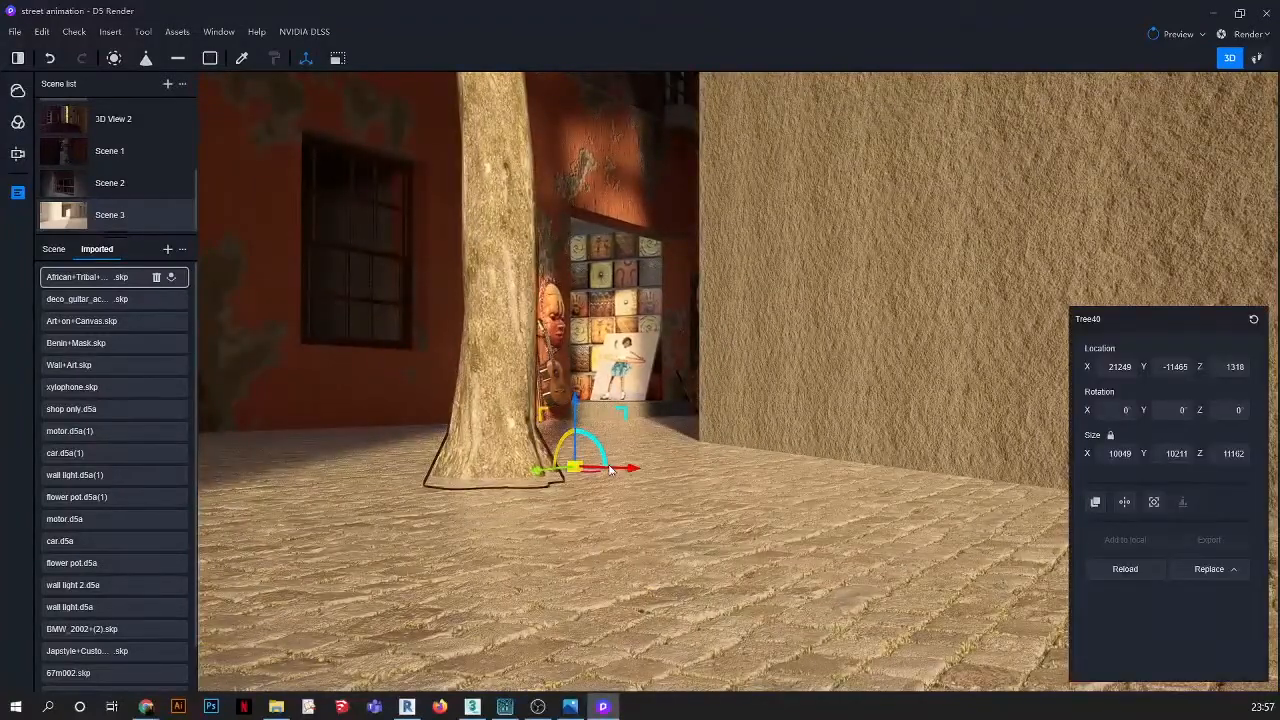
pyautogui.moveTo(630, 471); pyautogui.dragTo(703, 470)
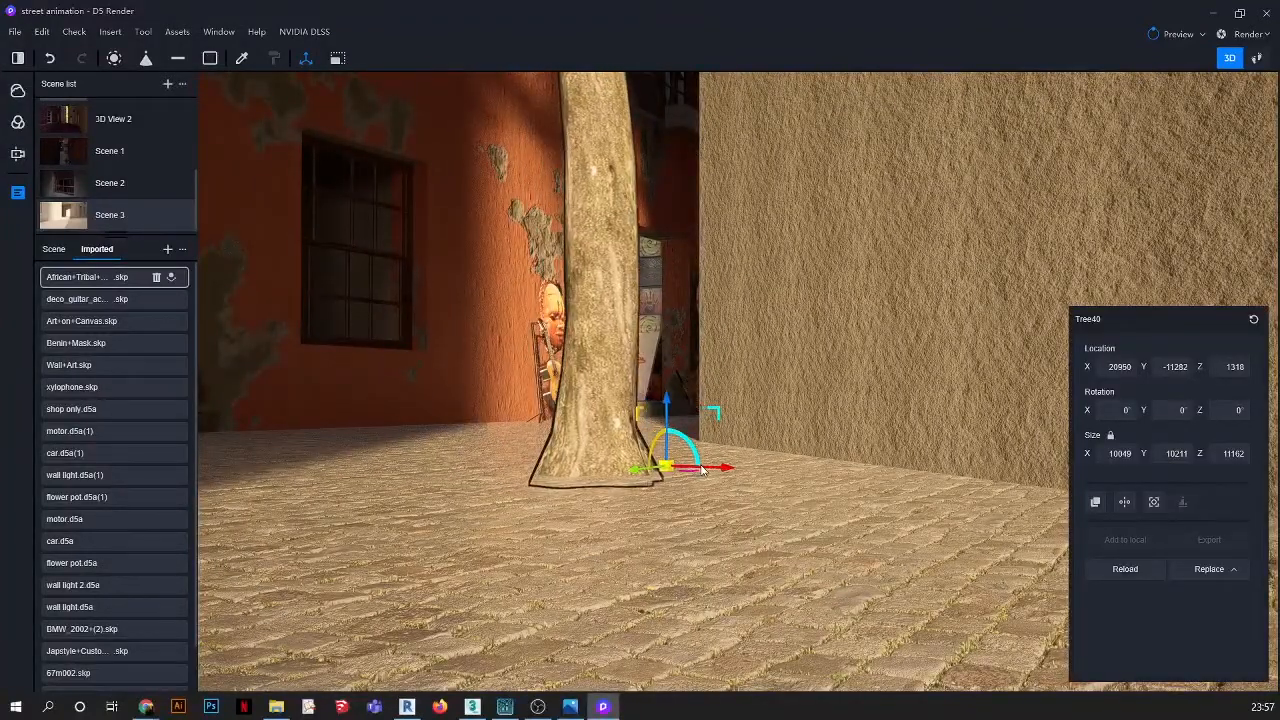
pyautogui.click(62, 218)
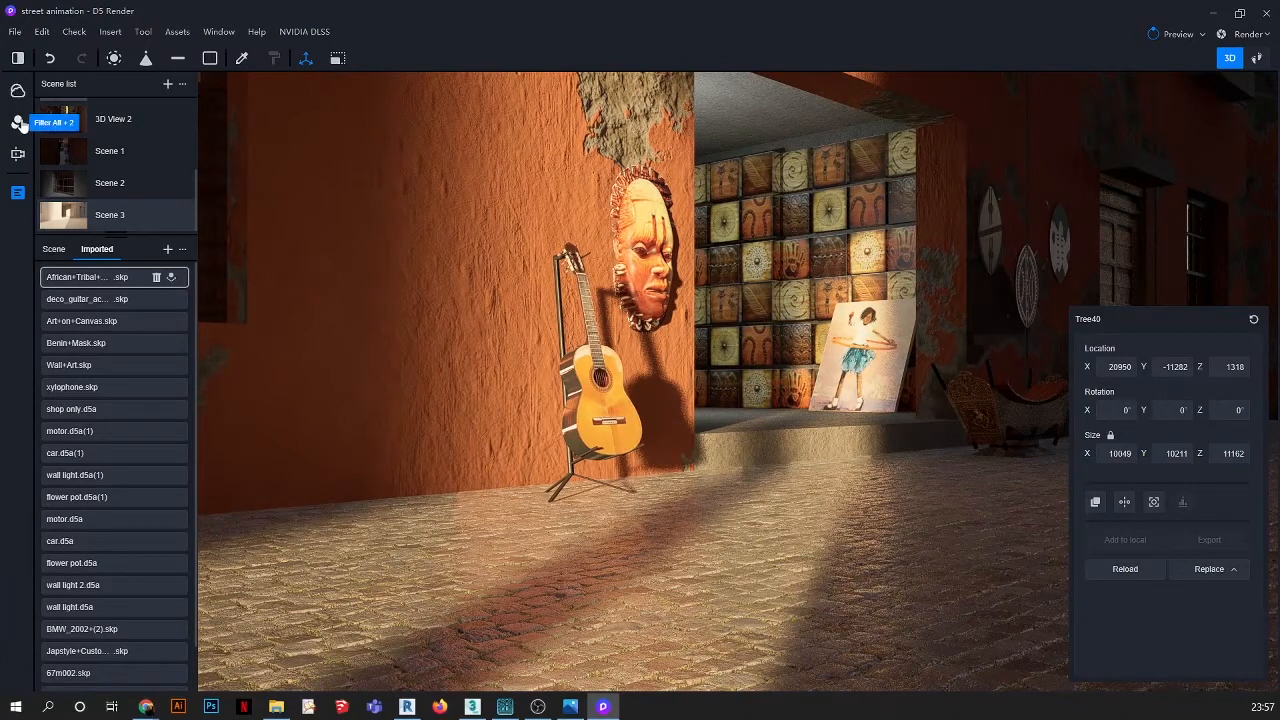
# Set the sun's time of day to 15:34 and deselect the tree
pyautogui.click(17, 93)
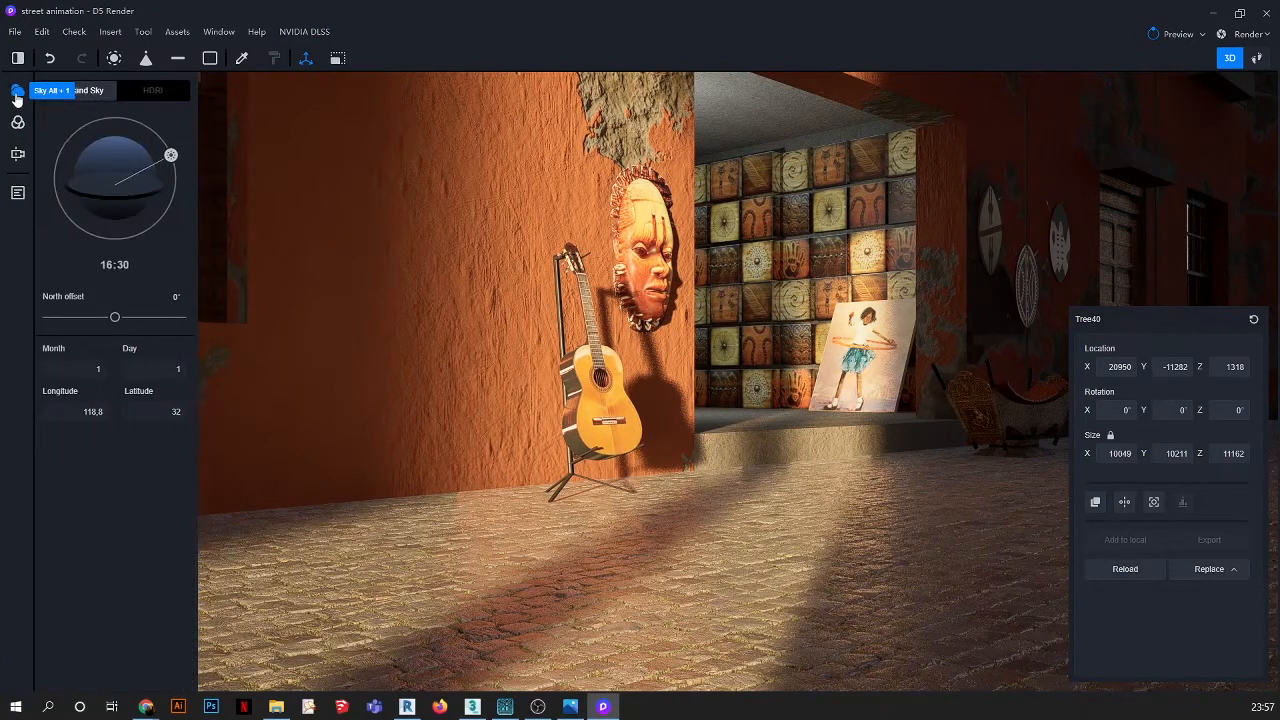
pyautogui.moveTo(165, 153); pyautogui.dragTo(167, 144)
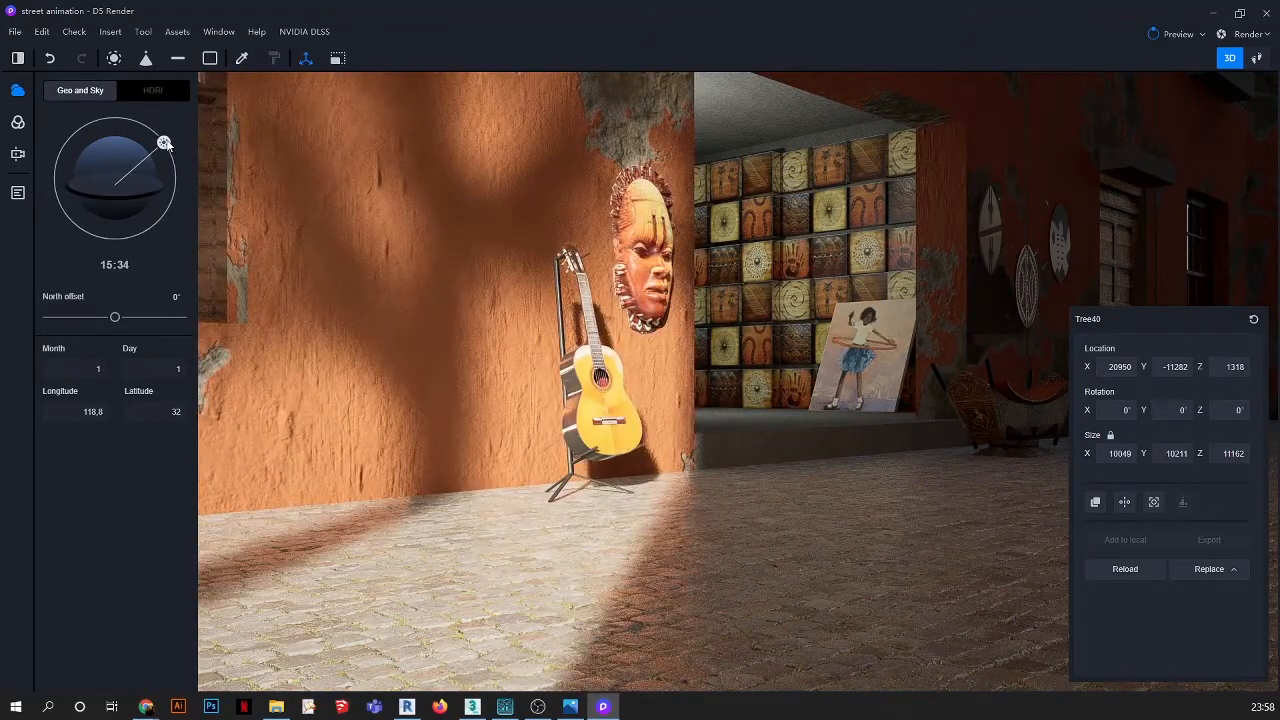
pyautogui.press('Escape')
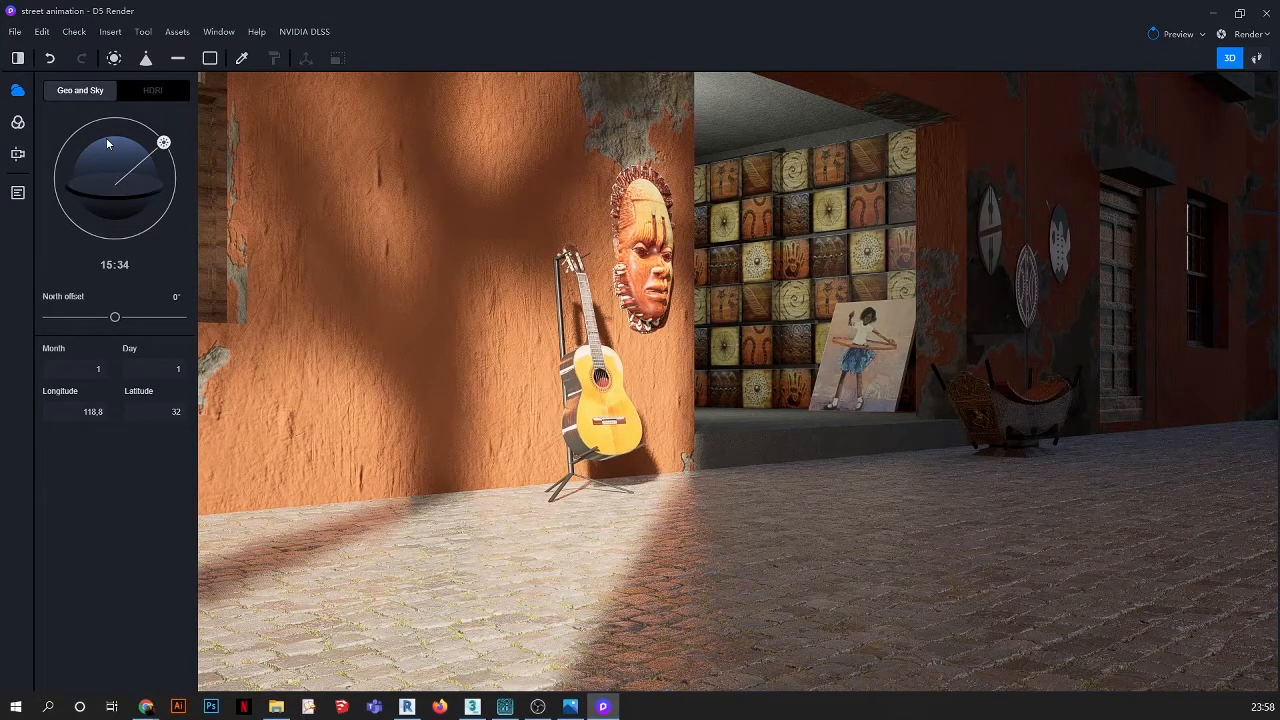
# Lower the UV stretch of the Rough Concrete 03 material on the shop's raised floor, and deselect it
pyautogui.click(242, 58)
pyautogui.scroll(5, 782, 416)
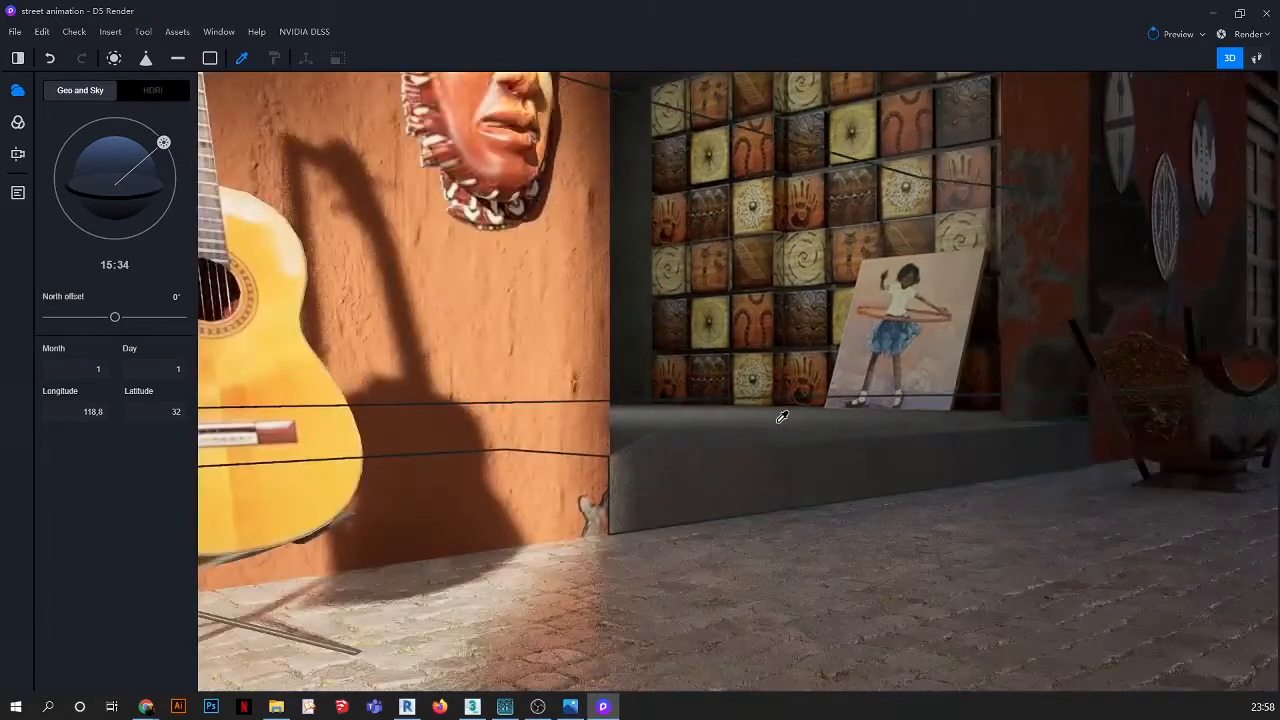
pyautogui.moveTo(739, 468); pyautogui.dragTo(718, 506, button='middle')
pyautogui.press('Escape')
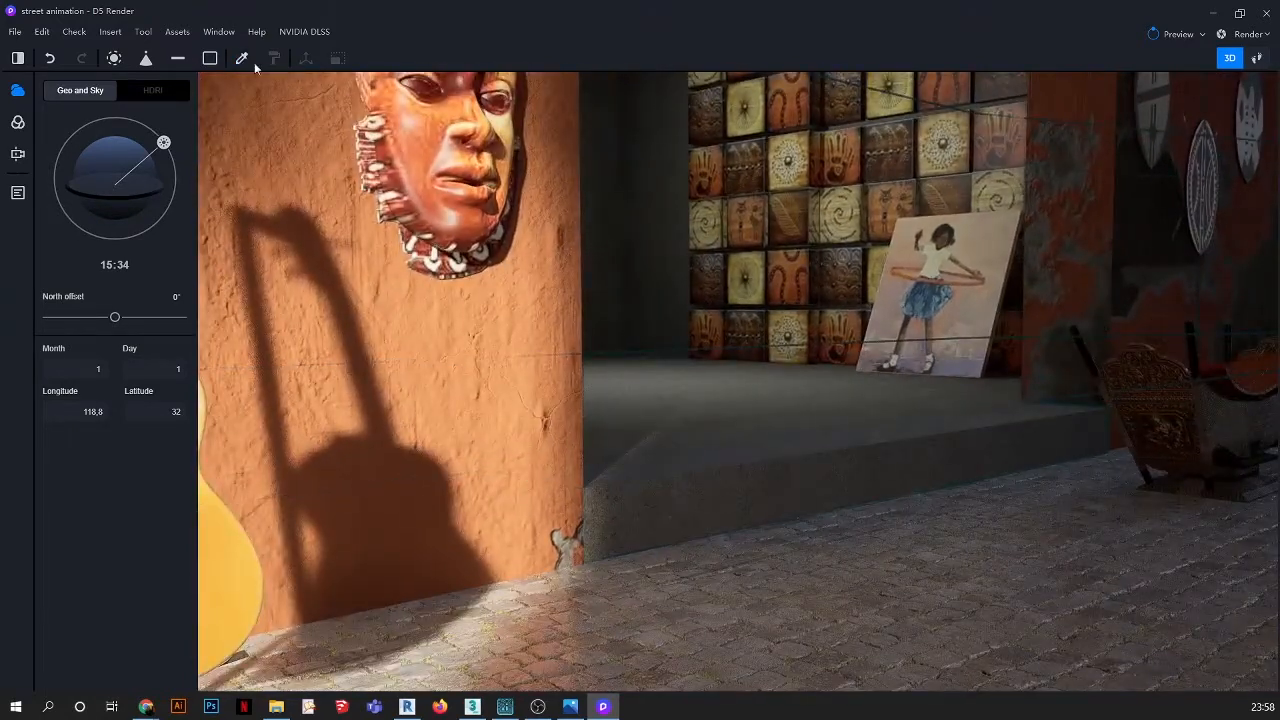
pyautogui.click(731, 412)
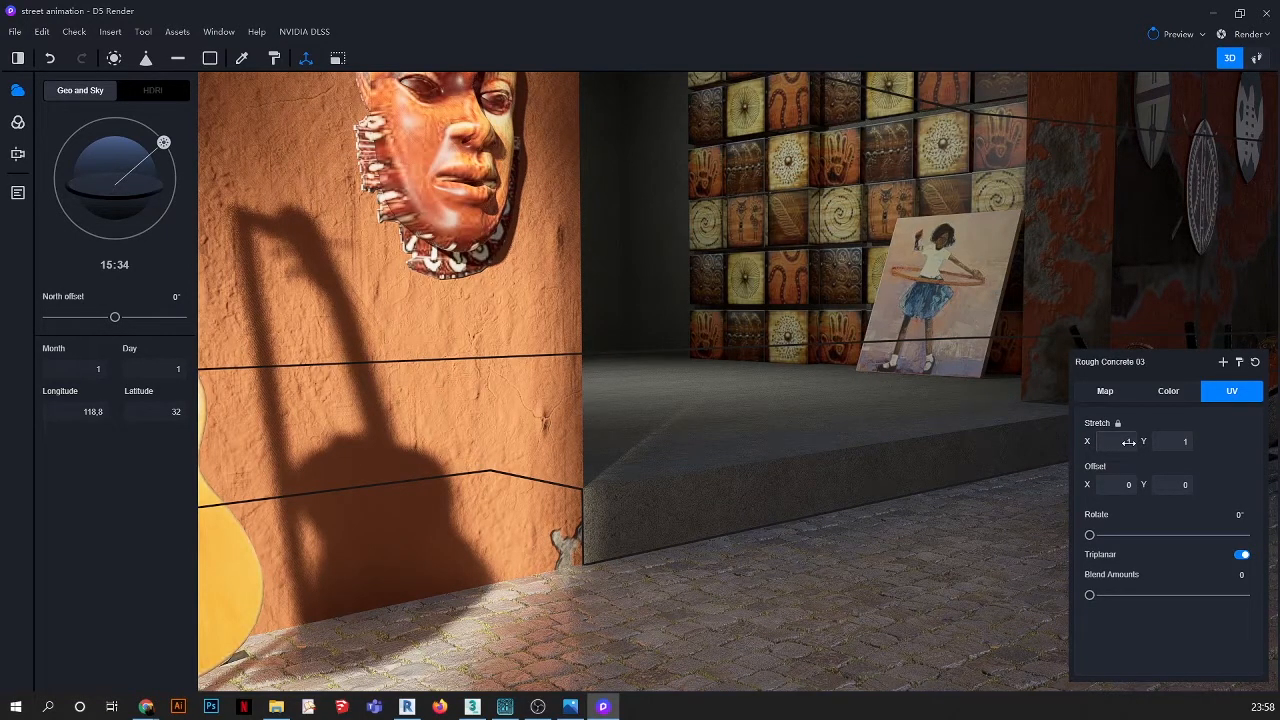
pyautogui.moveTo(1128, 442); pyautogui.dragTo(764, 435)
pyautogui.press('Escape')
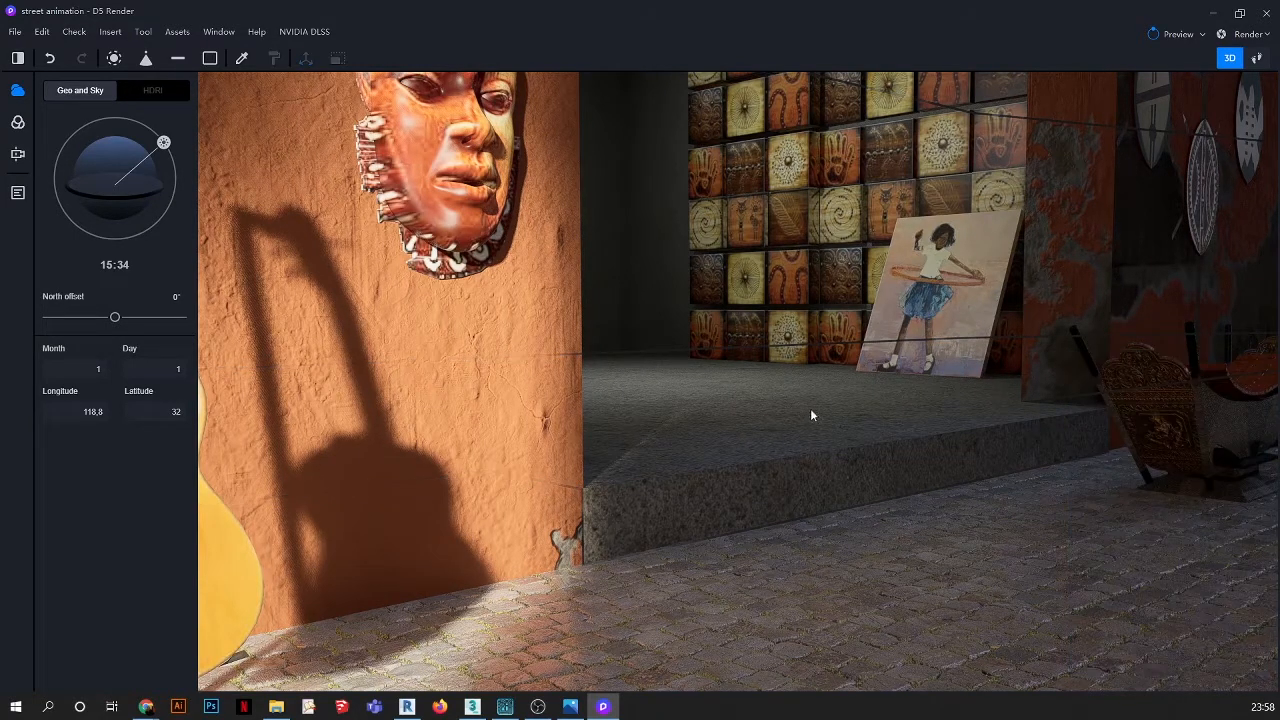
# Return to the Scene 3 view and set the sun's time of day to 15:49
pyautogui.scroll(-3, 748, 440)
pyautogui.moveTo(753, 430); pyautogui.dragTo(830, 355, button='right')
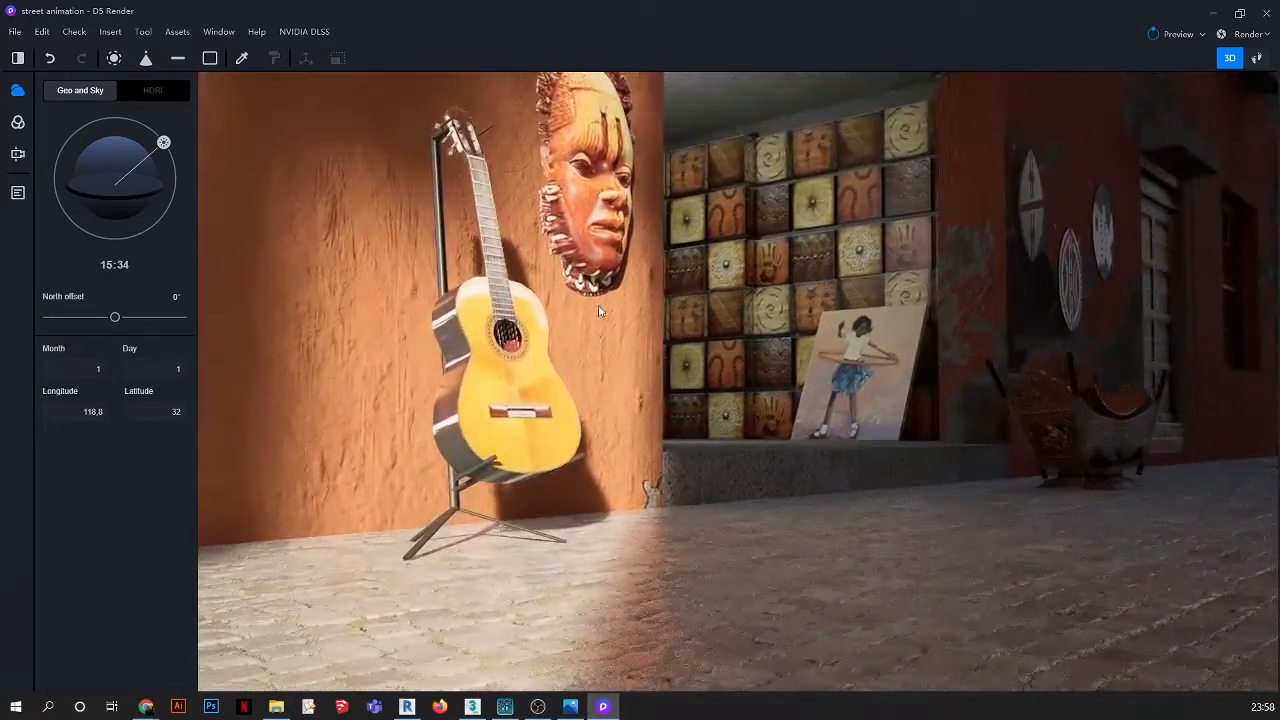
pyautogui.click(17, 195)
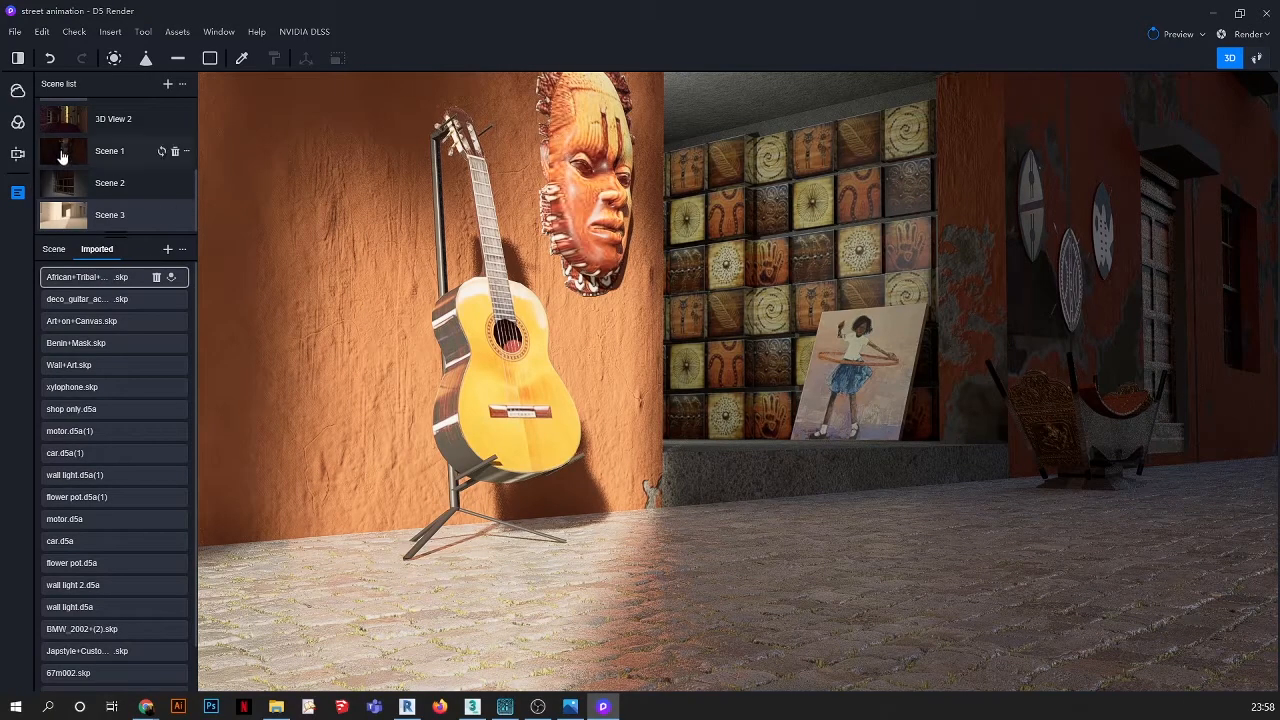
pyautogui.click(77, 212)
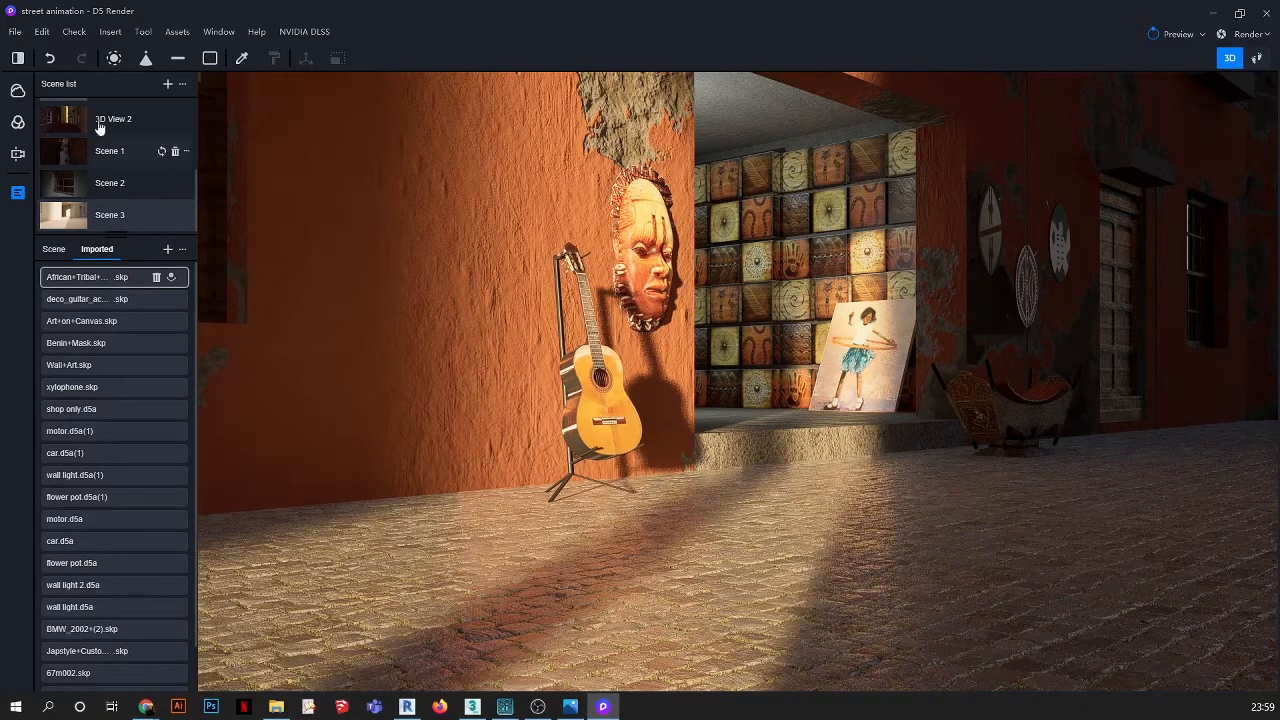
pyautogui.click(16, 91)
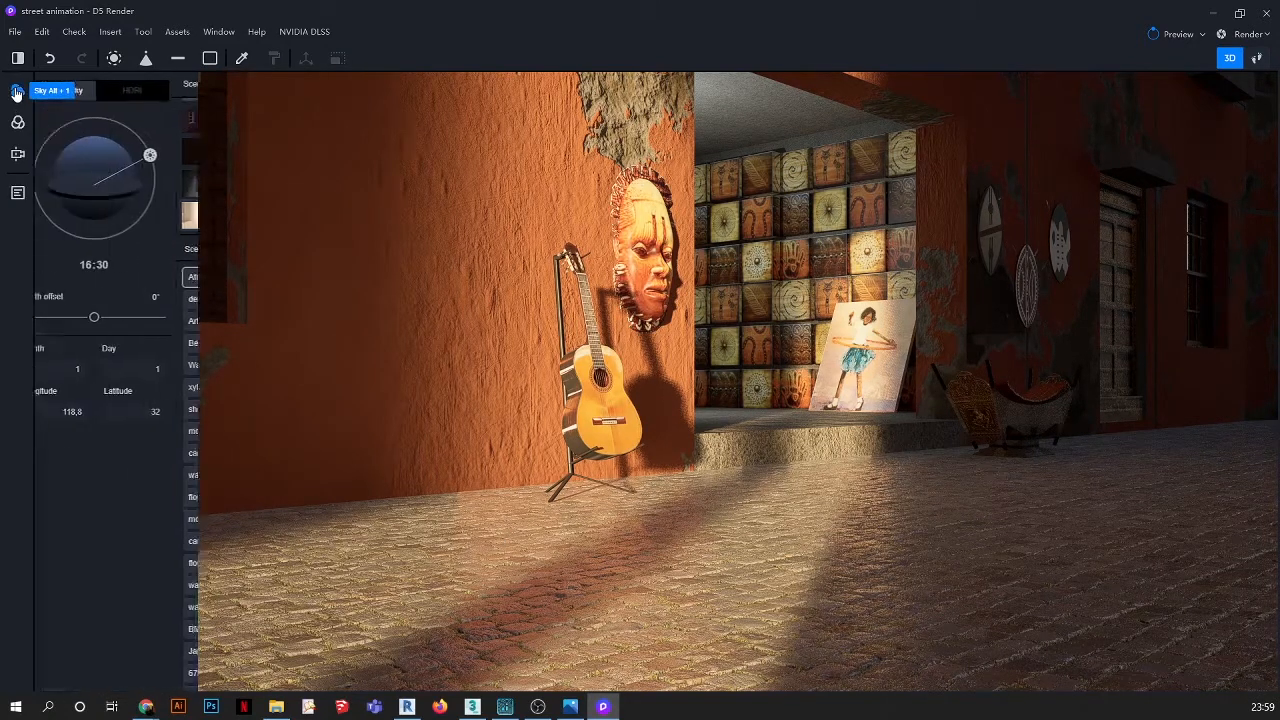
pyautogui.moveTo(171, 154); pyautogui.dragTo(167, 144)
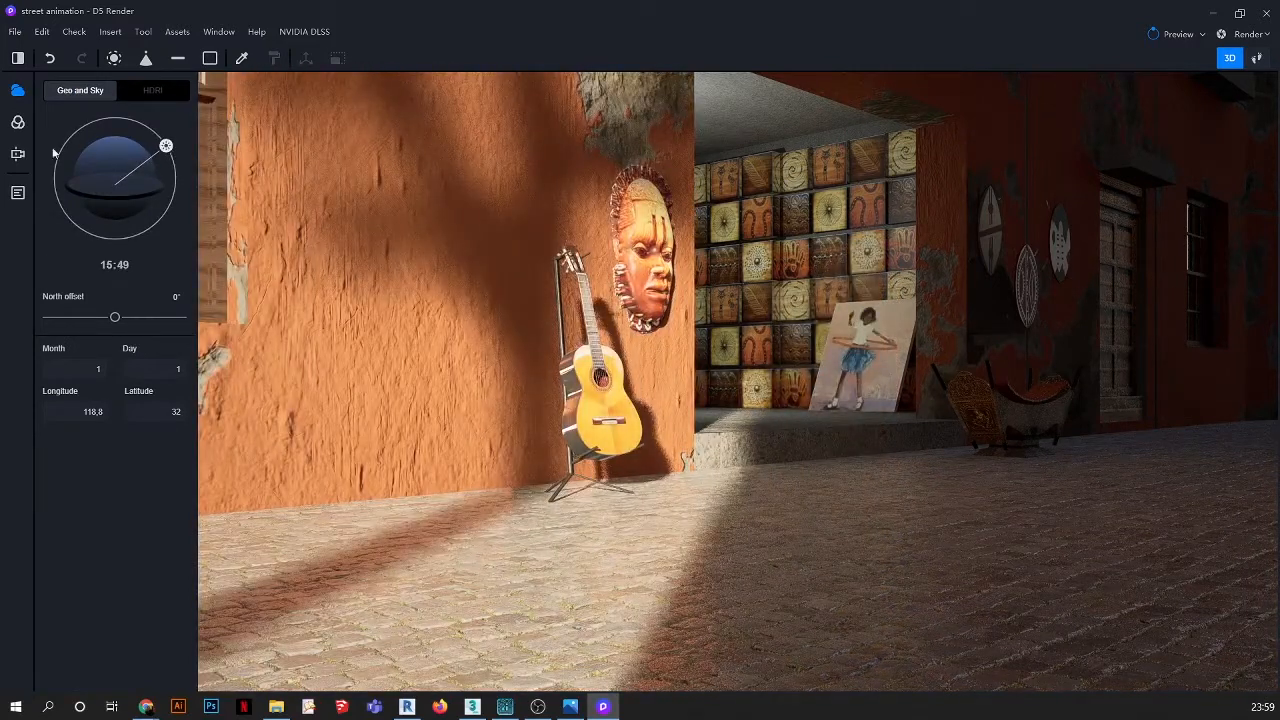
# Save the current view and lighting as a new scene, Scene 4, compare it with Scene 3, and return to Scene 4
pyautogui.click(17, 192)
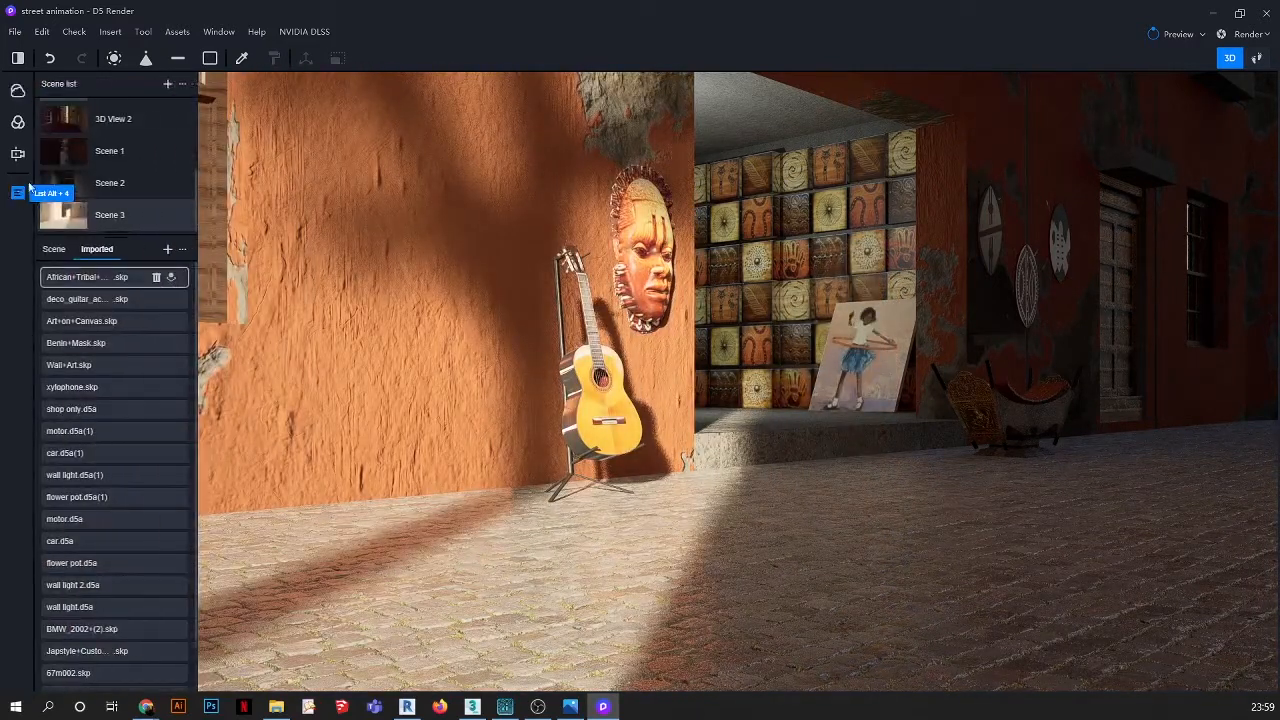
pyautogui.click(168, 88)
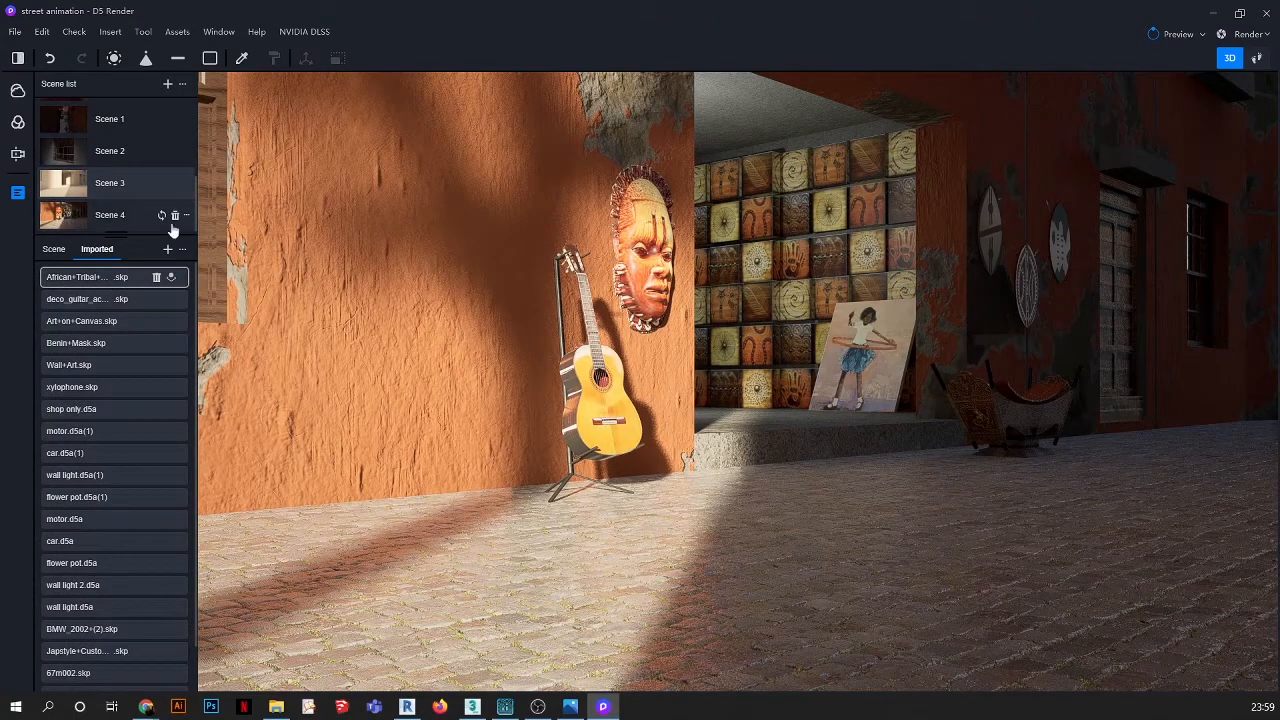
pyautogui.click(72, 183)
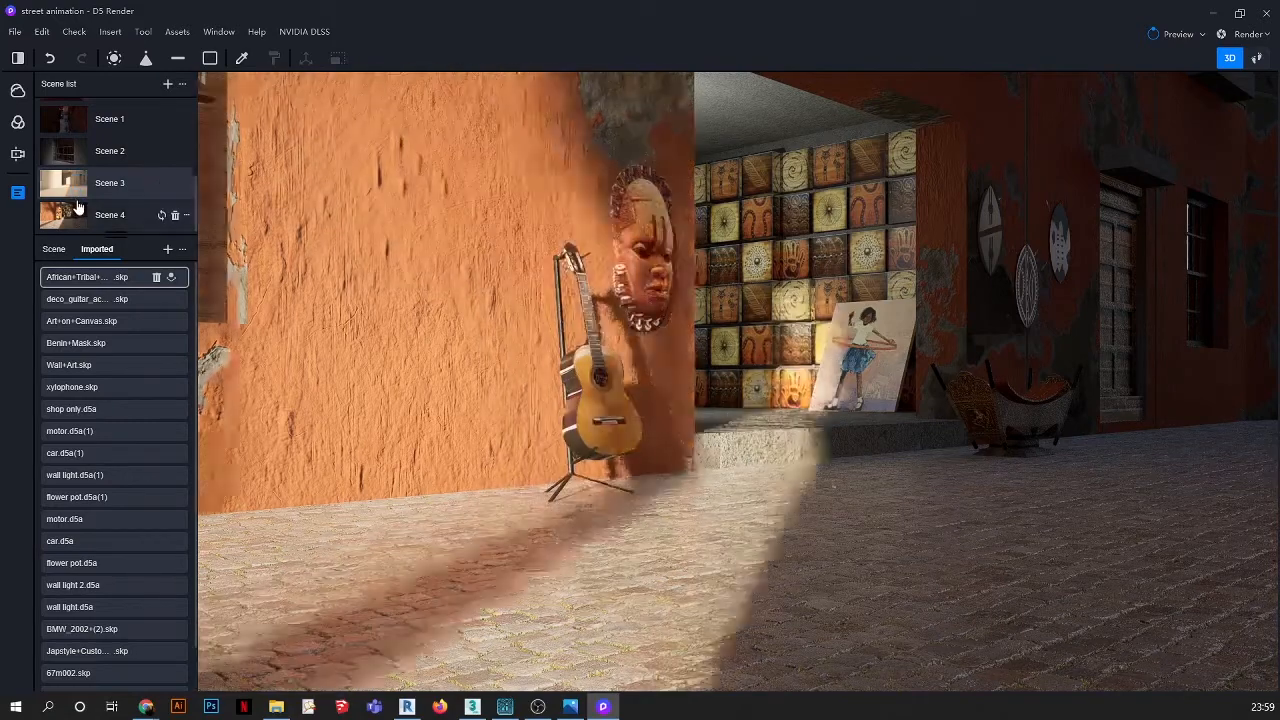
pyautogui.click(74, 210)
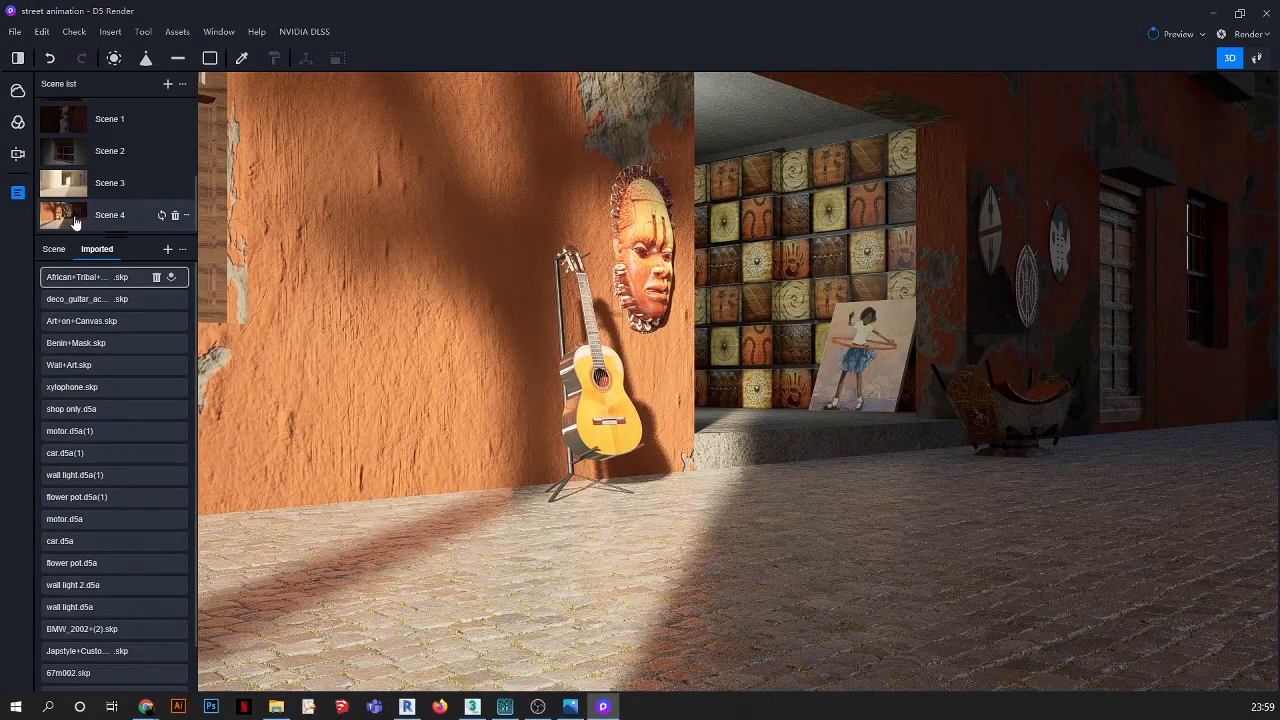
# Import the Industrial Restaurant Dinning Set for 4 People SketchUp model from the MODELS folder
pyautogui.click(167, 249)
pyautogui.click(472, 34)
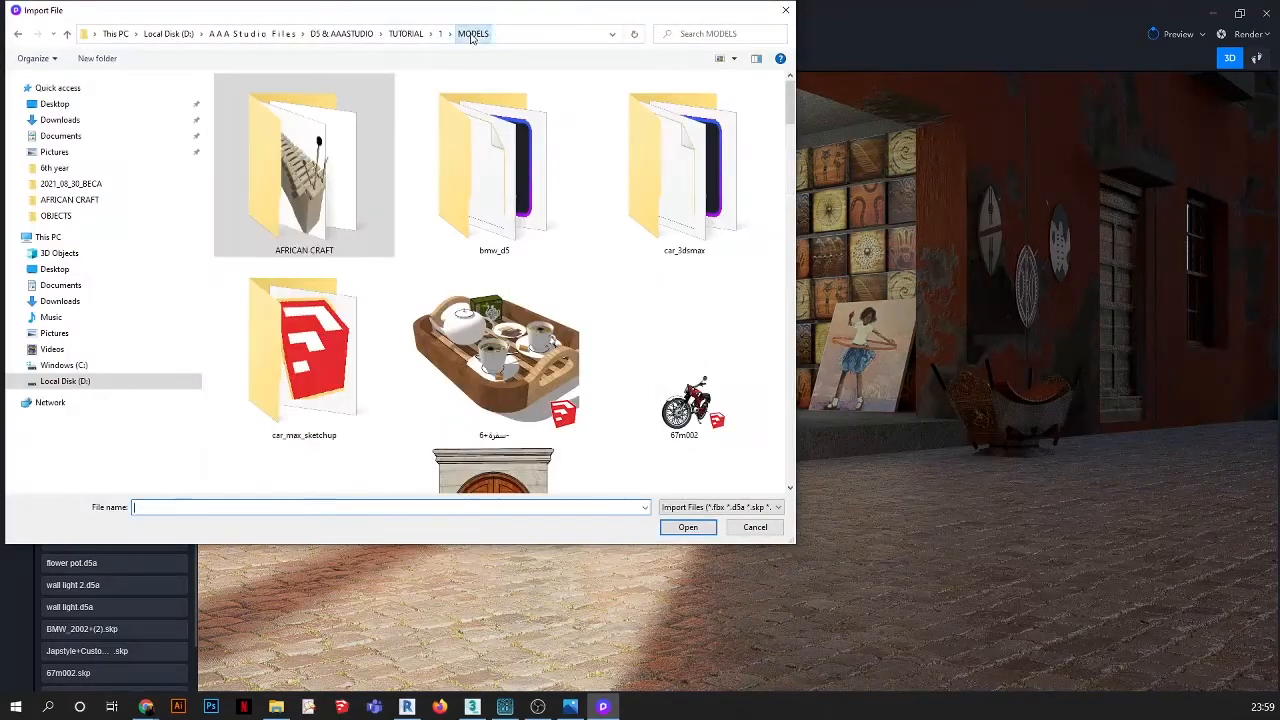
pyautogui.scroll(-5, 490, 250)
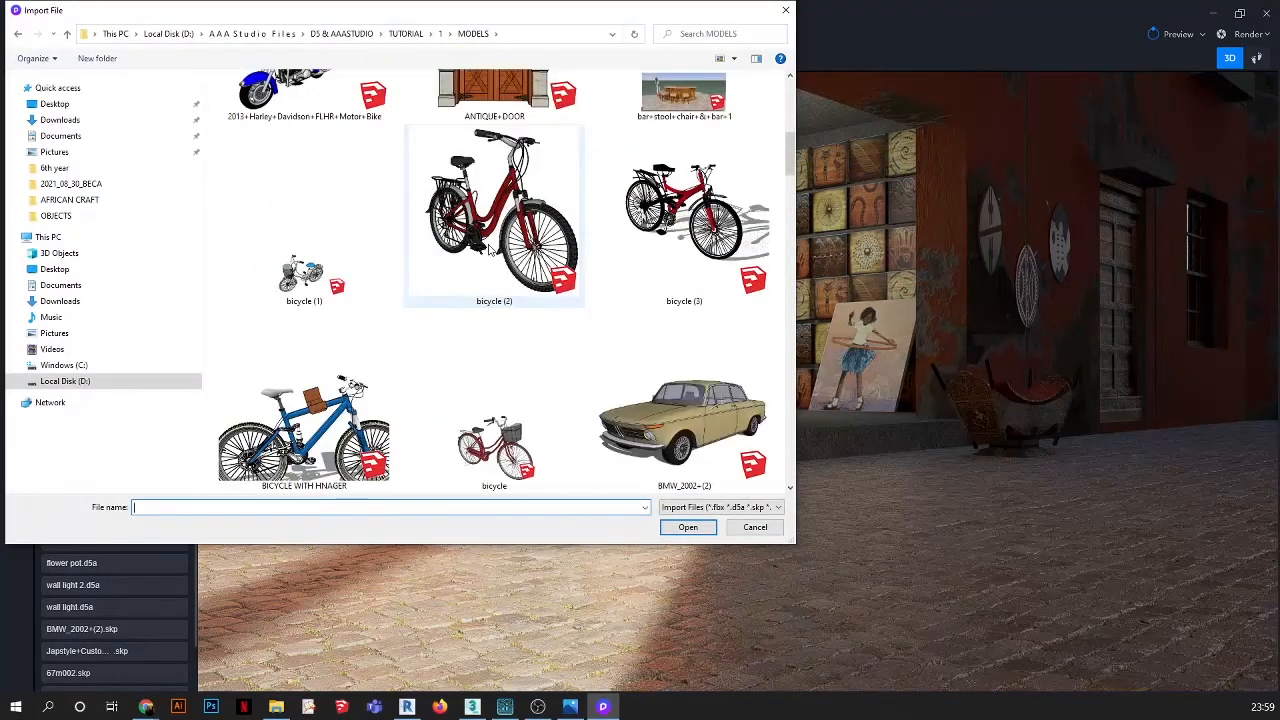
pyautogui.scroll(-10, 488, 248)
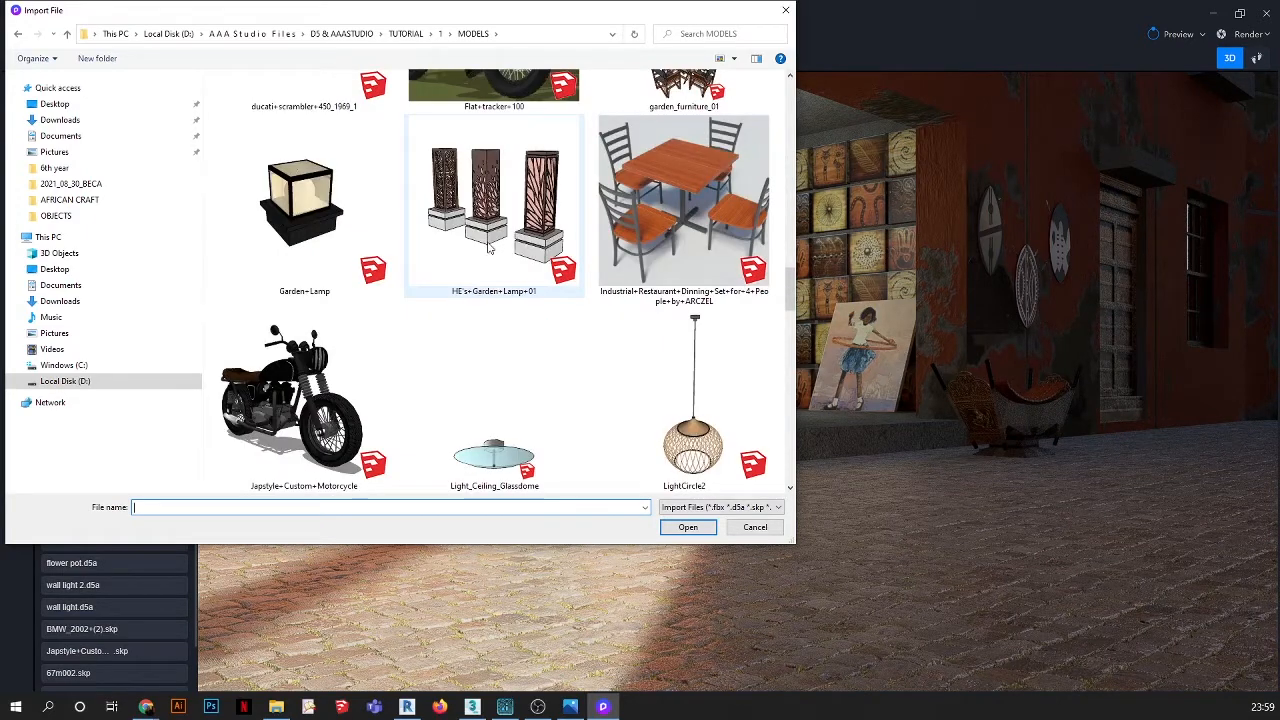
pyautogui.click(697, 230)
pyautogui.click(709, 529)
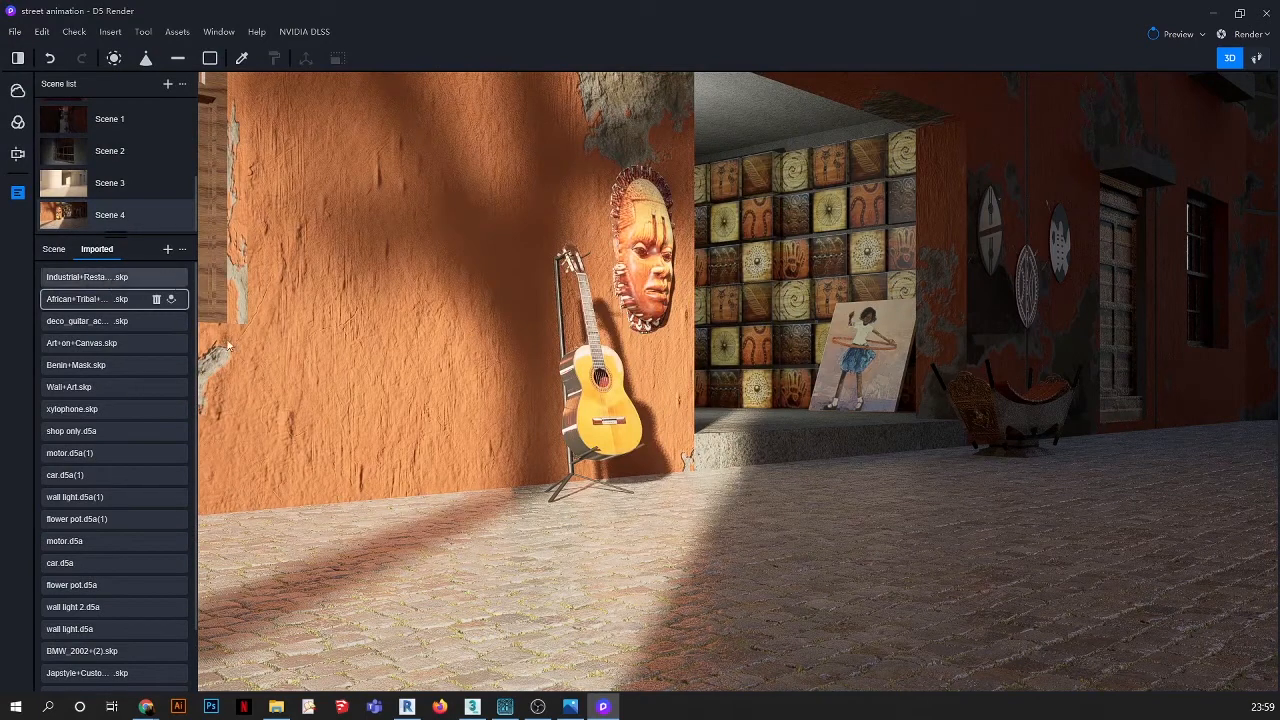
# Place the dining set on the cobbled street beyond the shop front and shift it along X to about 23951
pyautogui.click(171, 280)
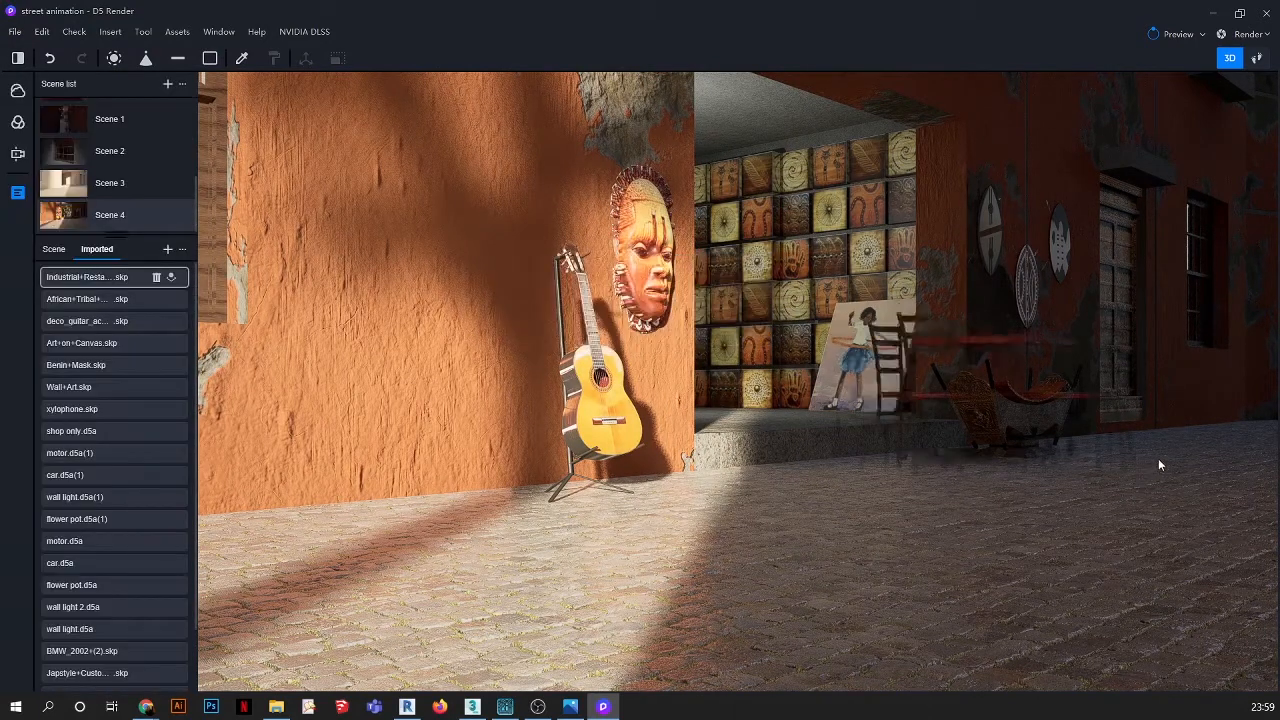
pyautogui.click(1205, 444)
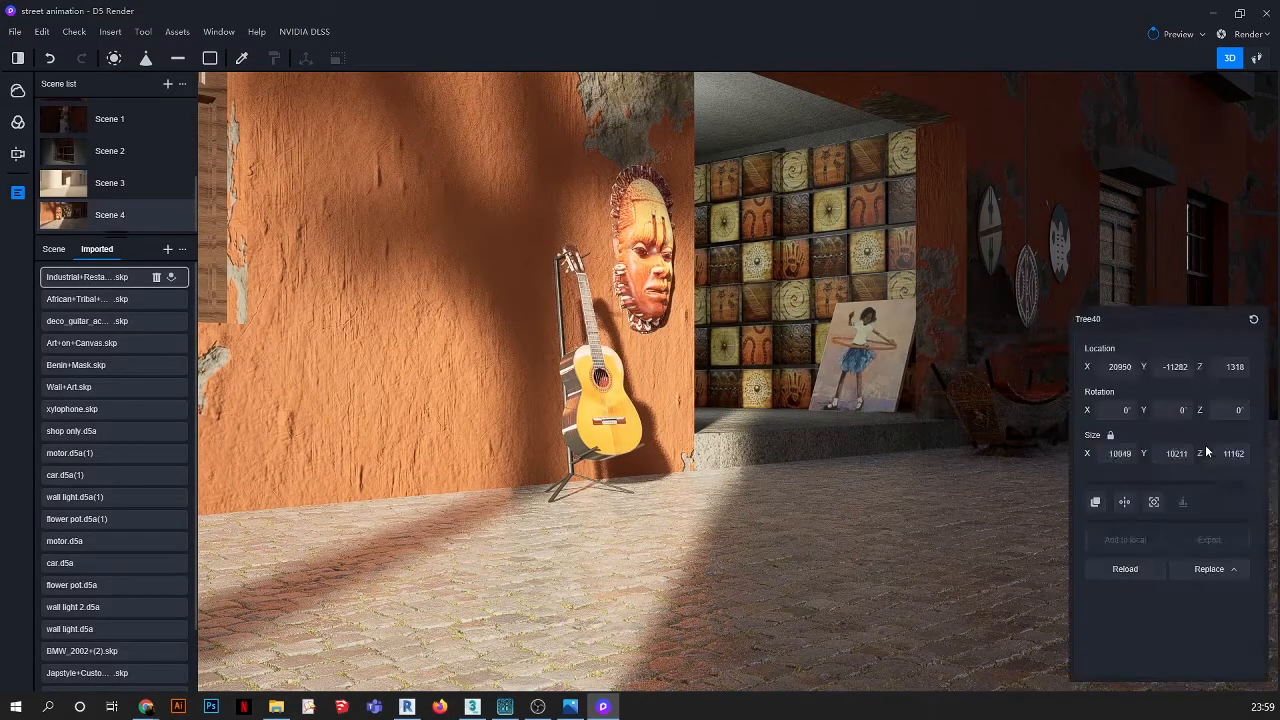
pyautogui.moveTo(826, 489); pyautogui.dragTo(929, 710, button='right')
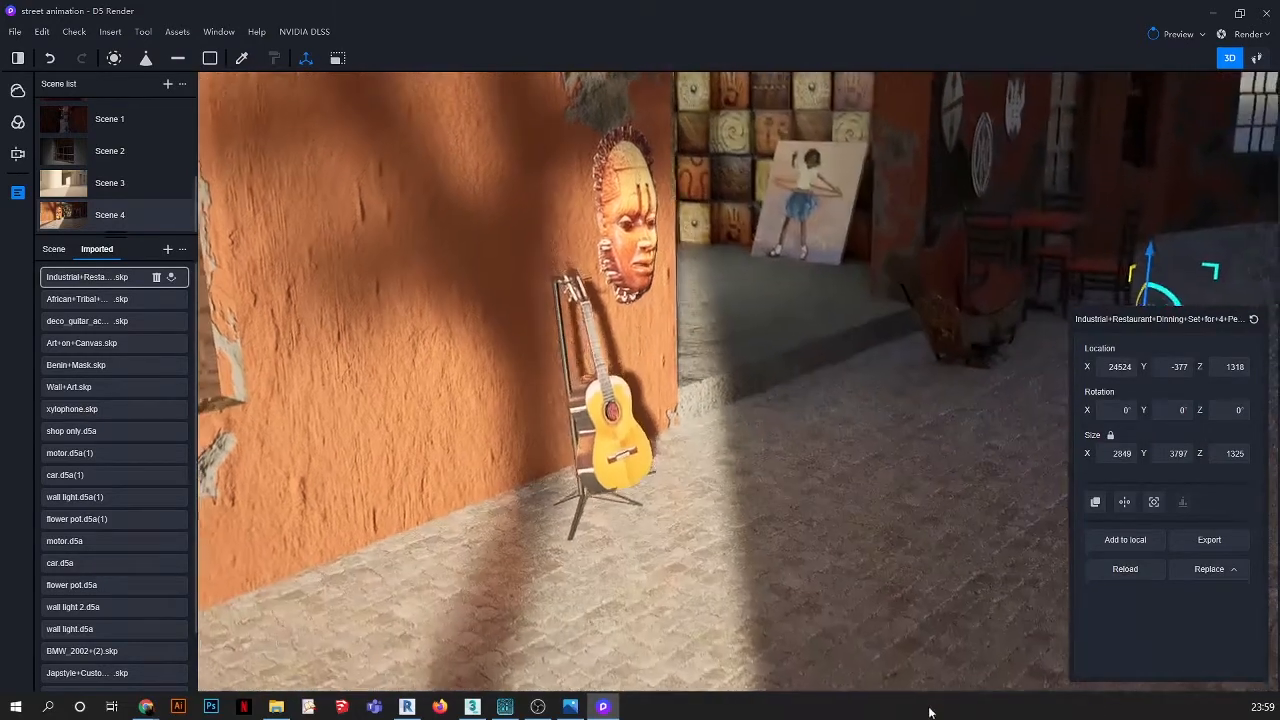
pyautogui.moveTo(944, 370); pyautogui.dragTo(950, 448, button='right')
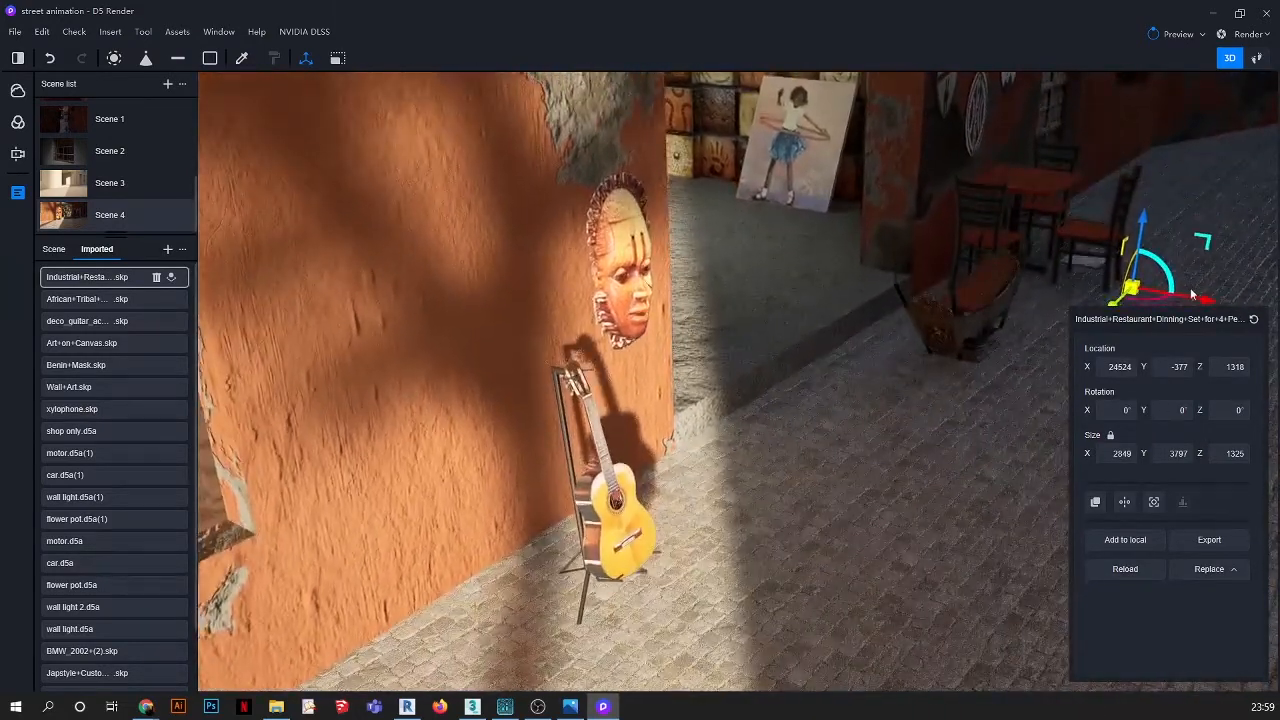
pyautogui.moveTo(1212, 303); pyautogui.dragTo(1274, 311)
pyautogui.moveTo(1066, 252); pyautogui.dragTo(1107, 288, button='right')
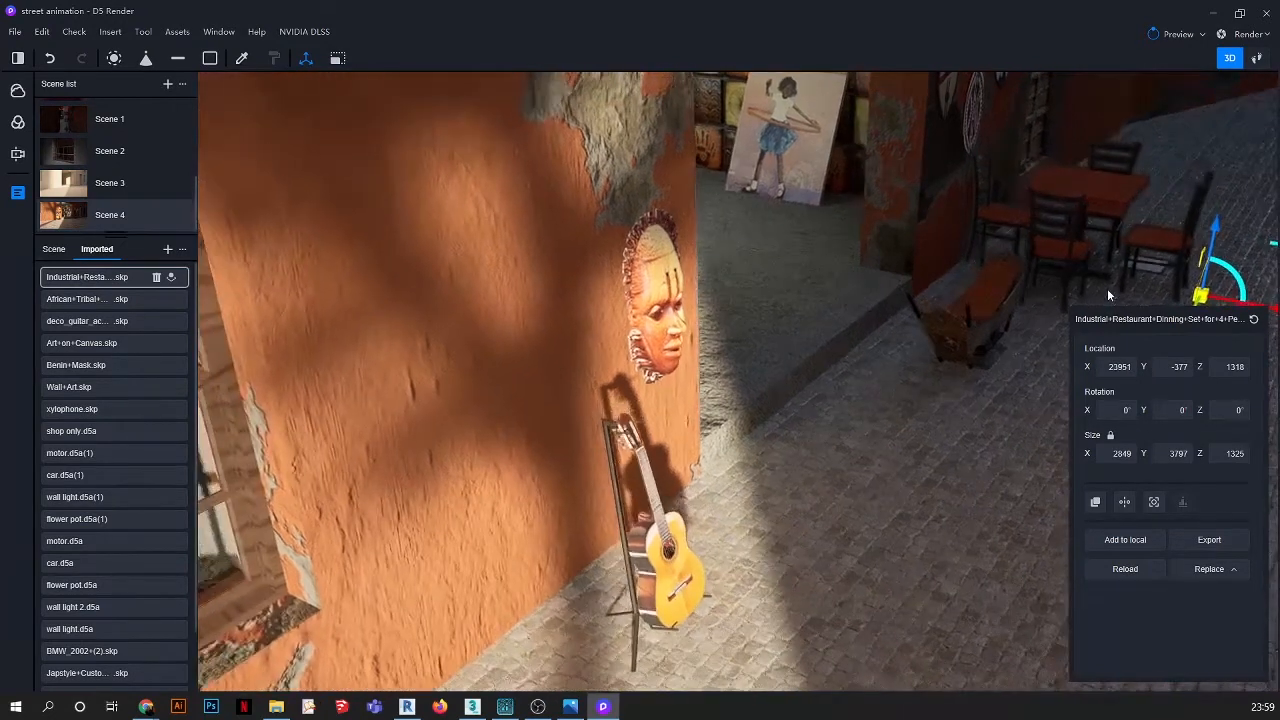
# Move the dining set across the street to about X 23815, Y 388, and return to the Scene 4 view
pyautogui.click(1094, 300)
pyautogui.click(1079, 221)
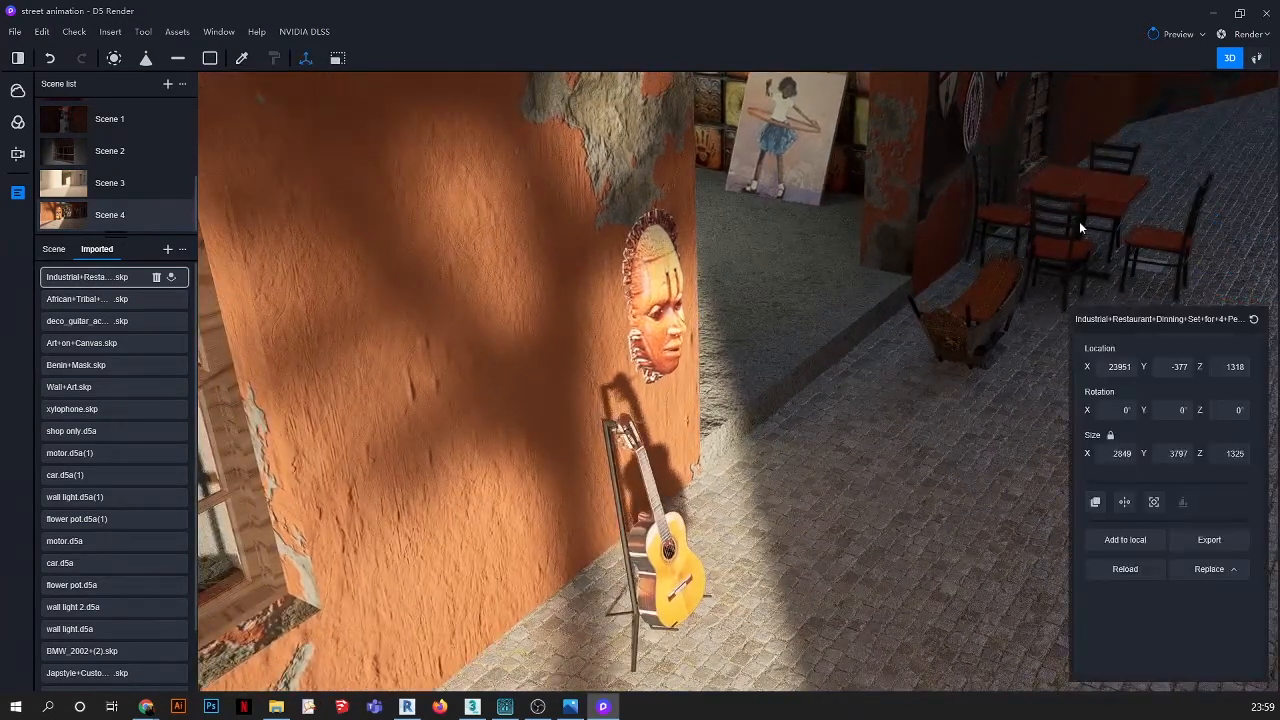
pyautogui.moveTo(976, 318); pyautogui.dragTo(1110, 380, button='right')
pyautogui.moveTo(1157, 290); pyautogui.dragTo(1167, 254)
pyautogui.moveTo(1265, 242); pyautogui.dragTo(1112, 218)
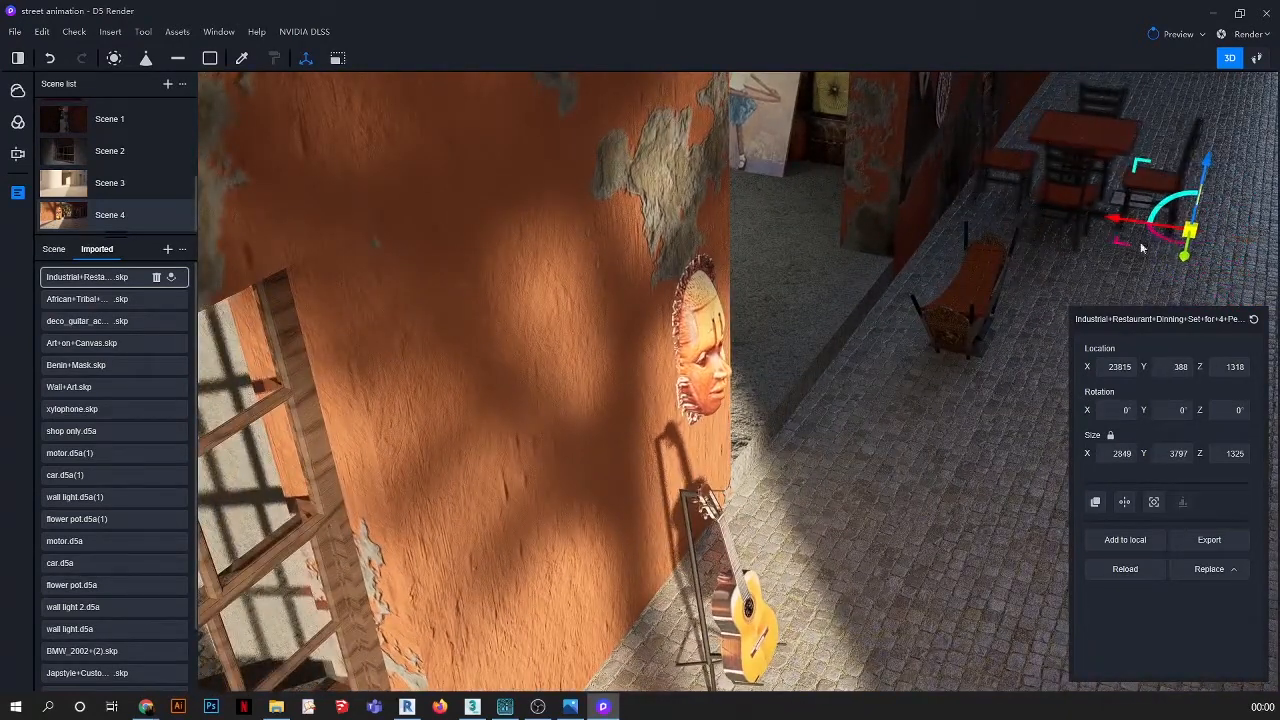
pyautogui.click(63, 214)
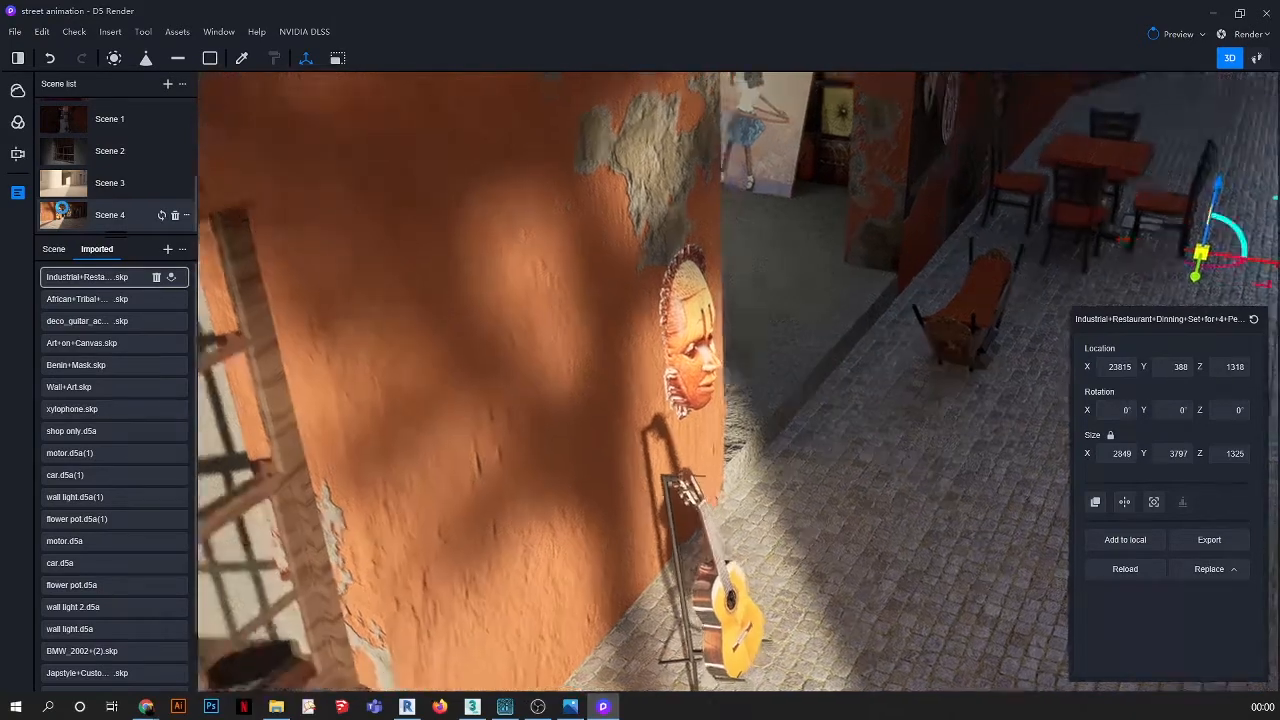